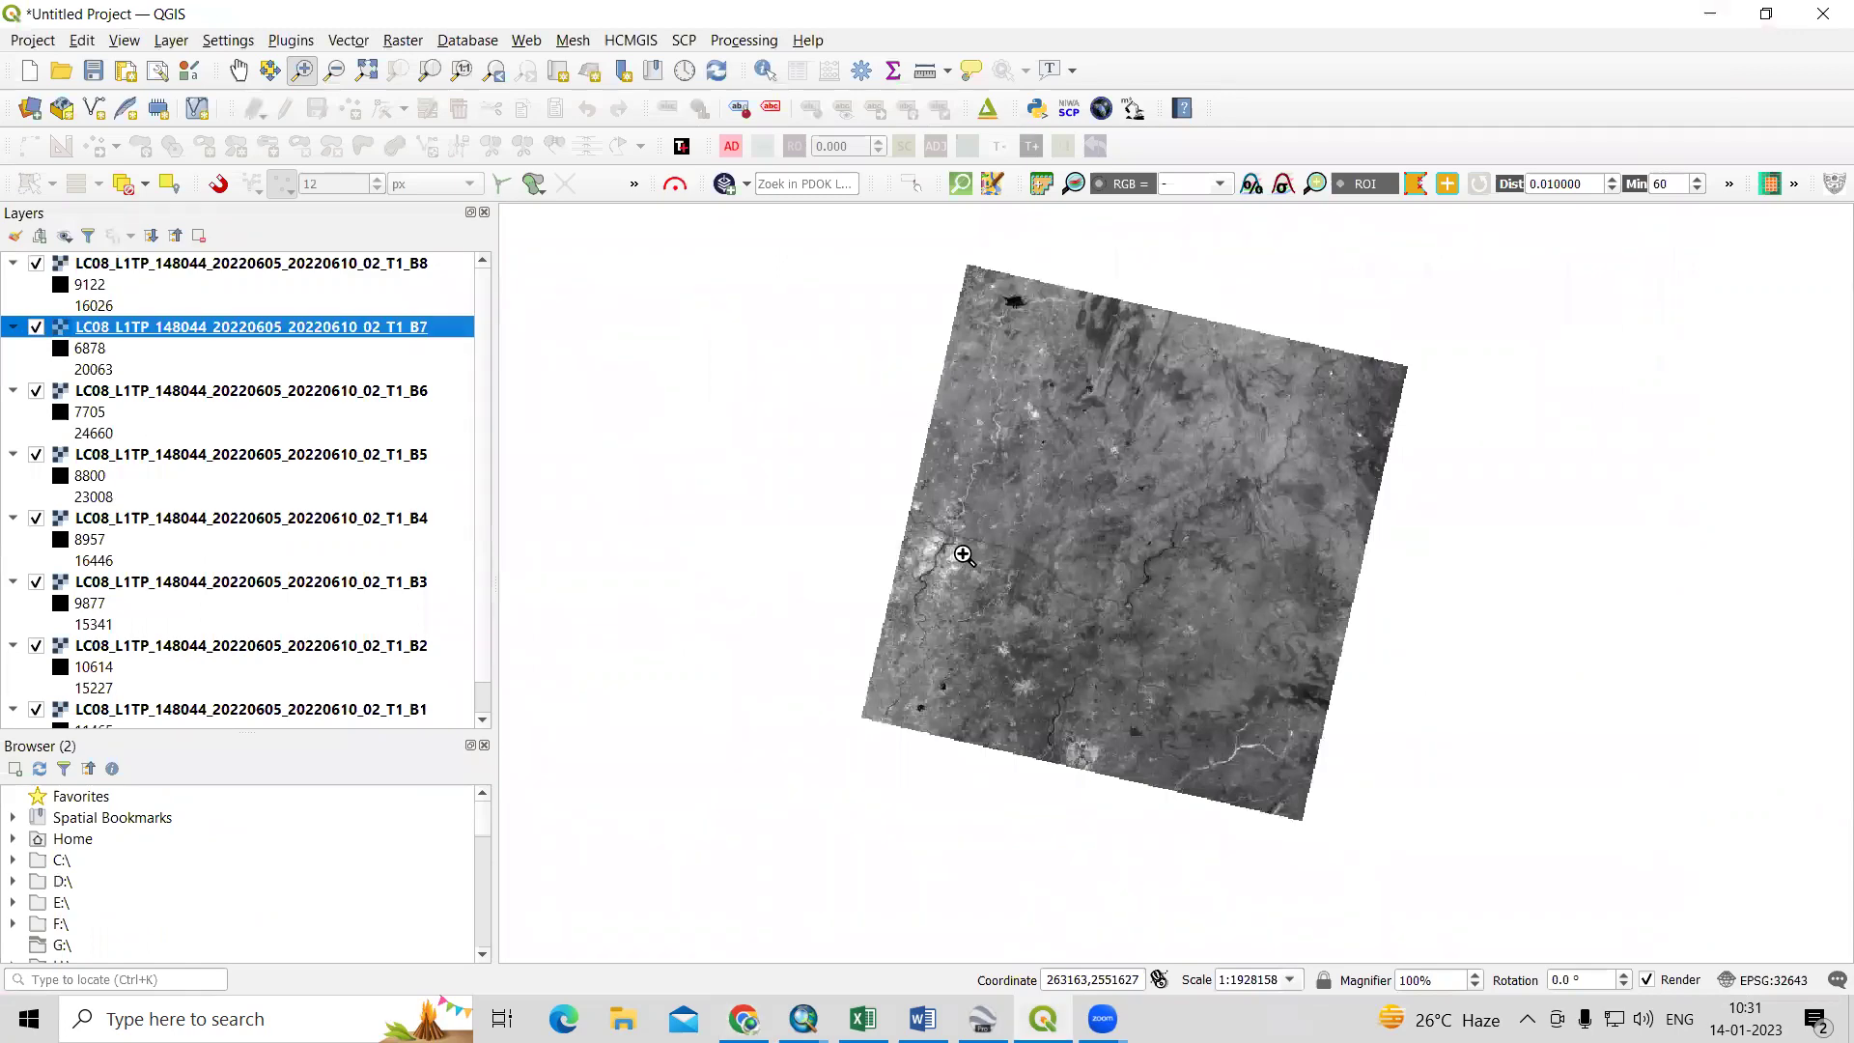
# Zoom the map into the city and river area, then switch to the YouTube browser window.
pyautogui.click(1097, 409)
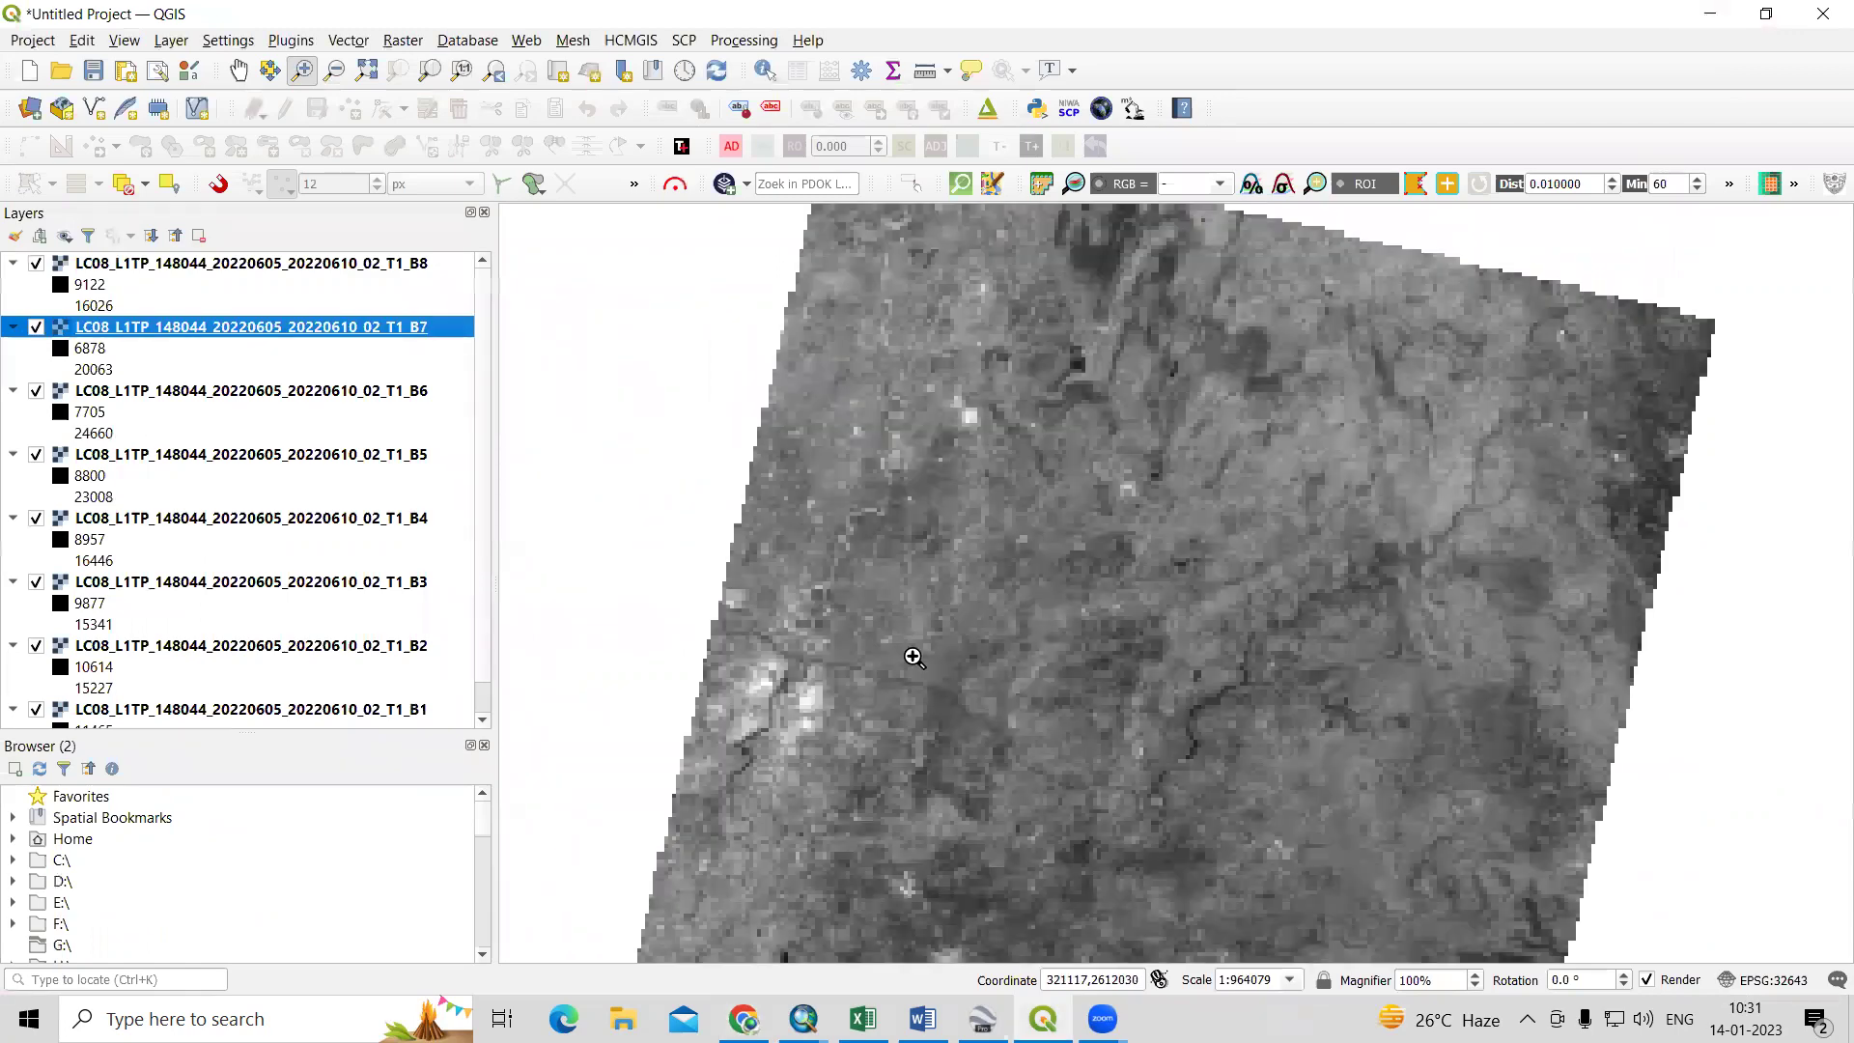
pyautogui.moveTo(749, 653); pyautogui.dragTo(963, 836)
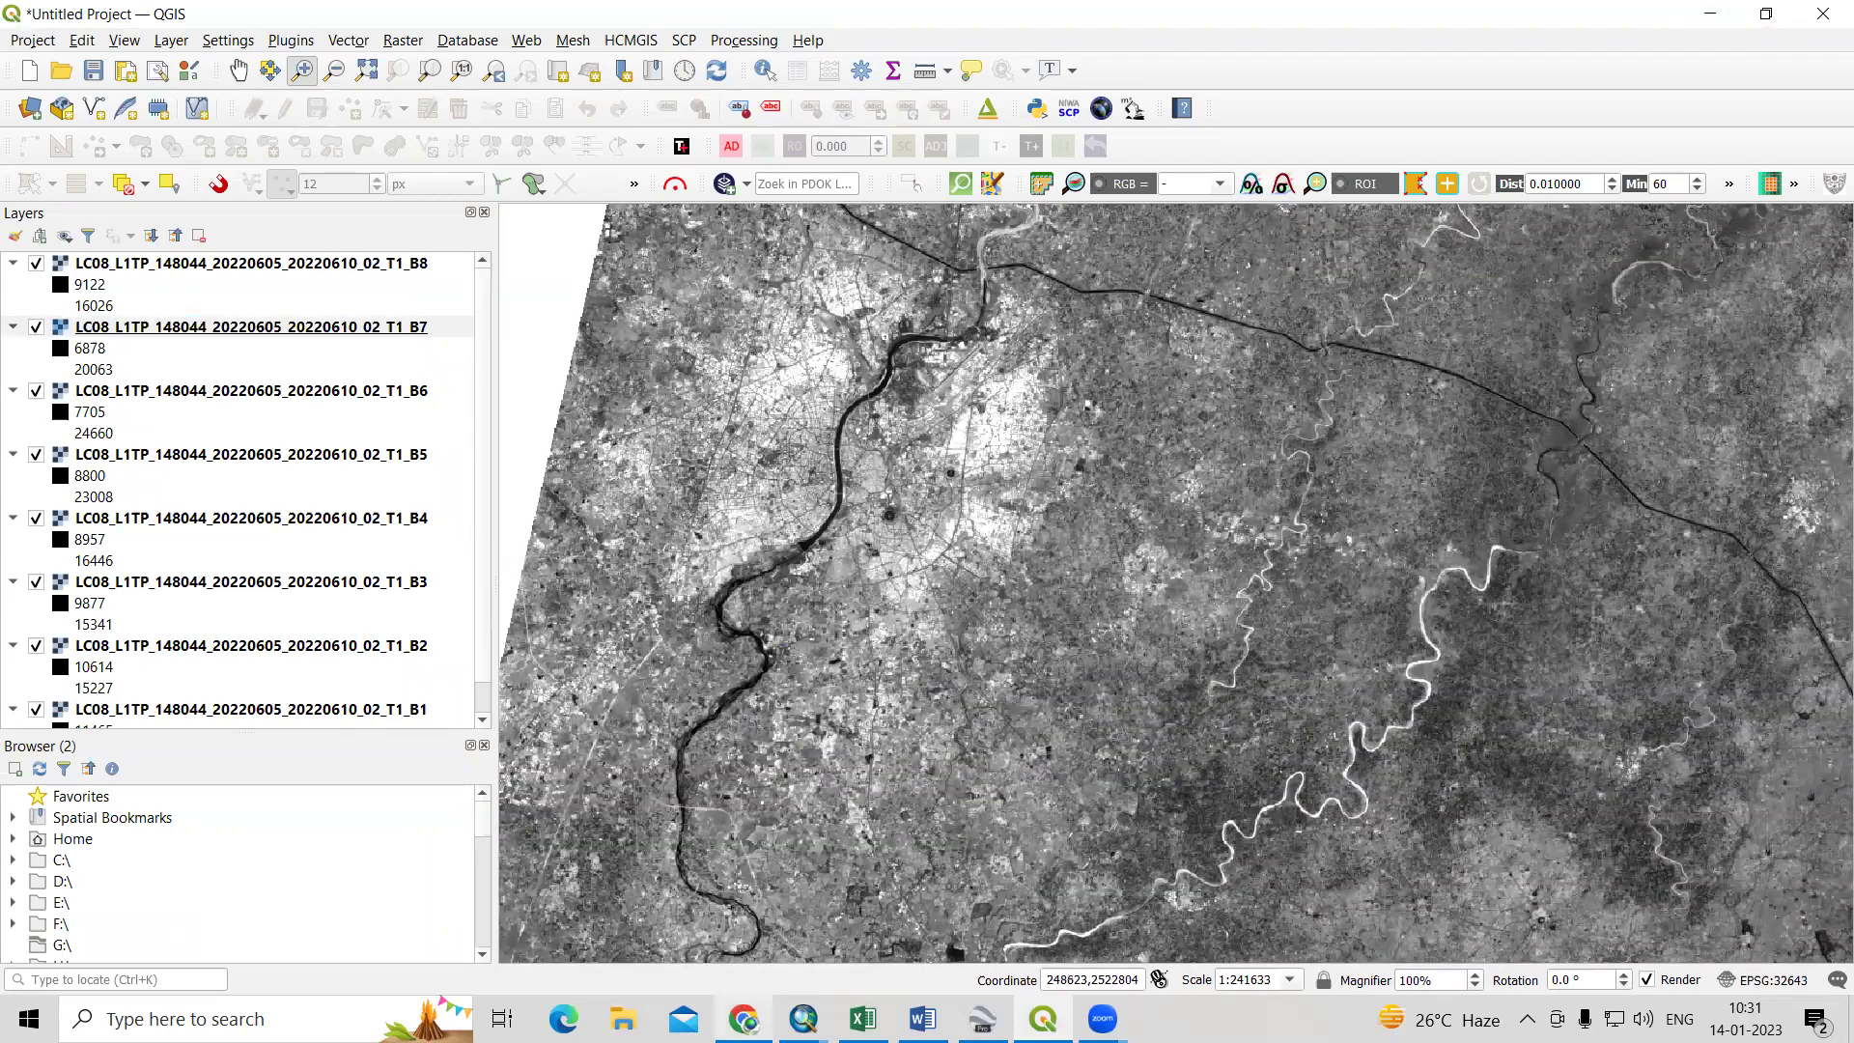
pyautogui.moveTo(743, 1019)
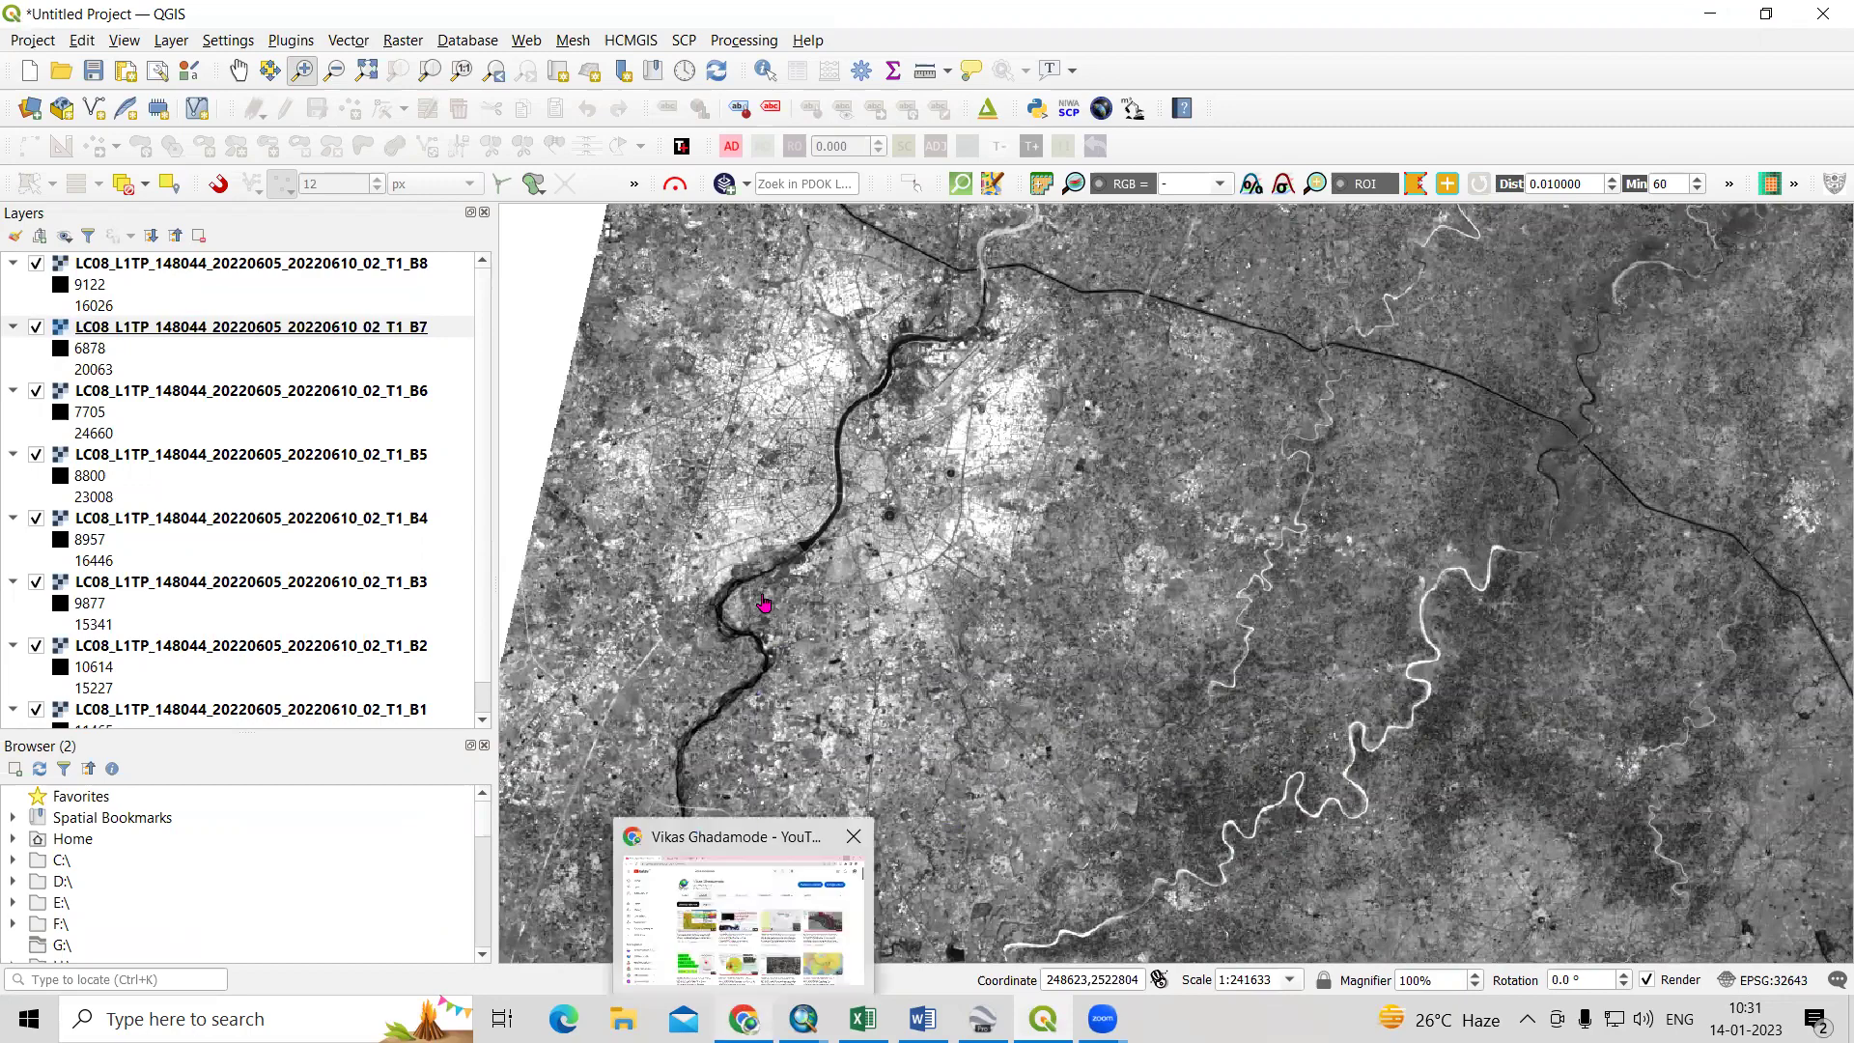
pyautogui.hotkey('alt', 'Tab')
# Scroll down through the channel's older videos and back up, then minimize Chrome to reveal QGIS.
pyautogui.scroll(-20, 737, 634)
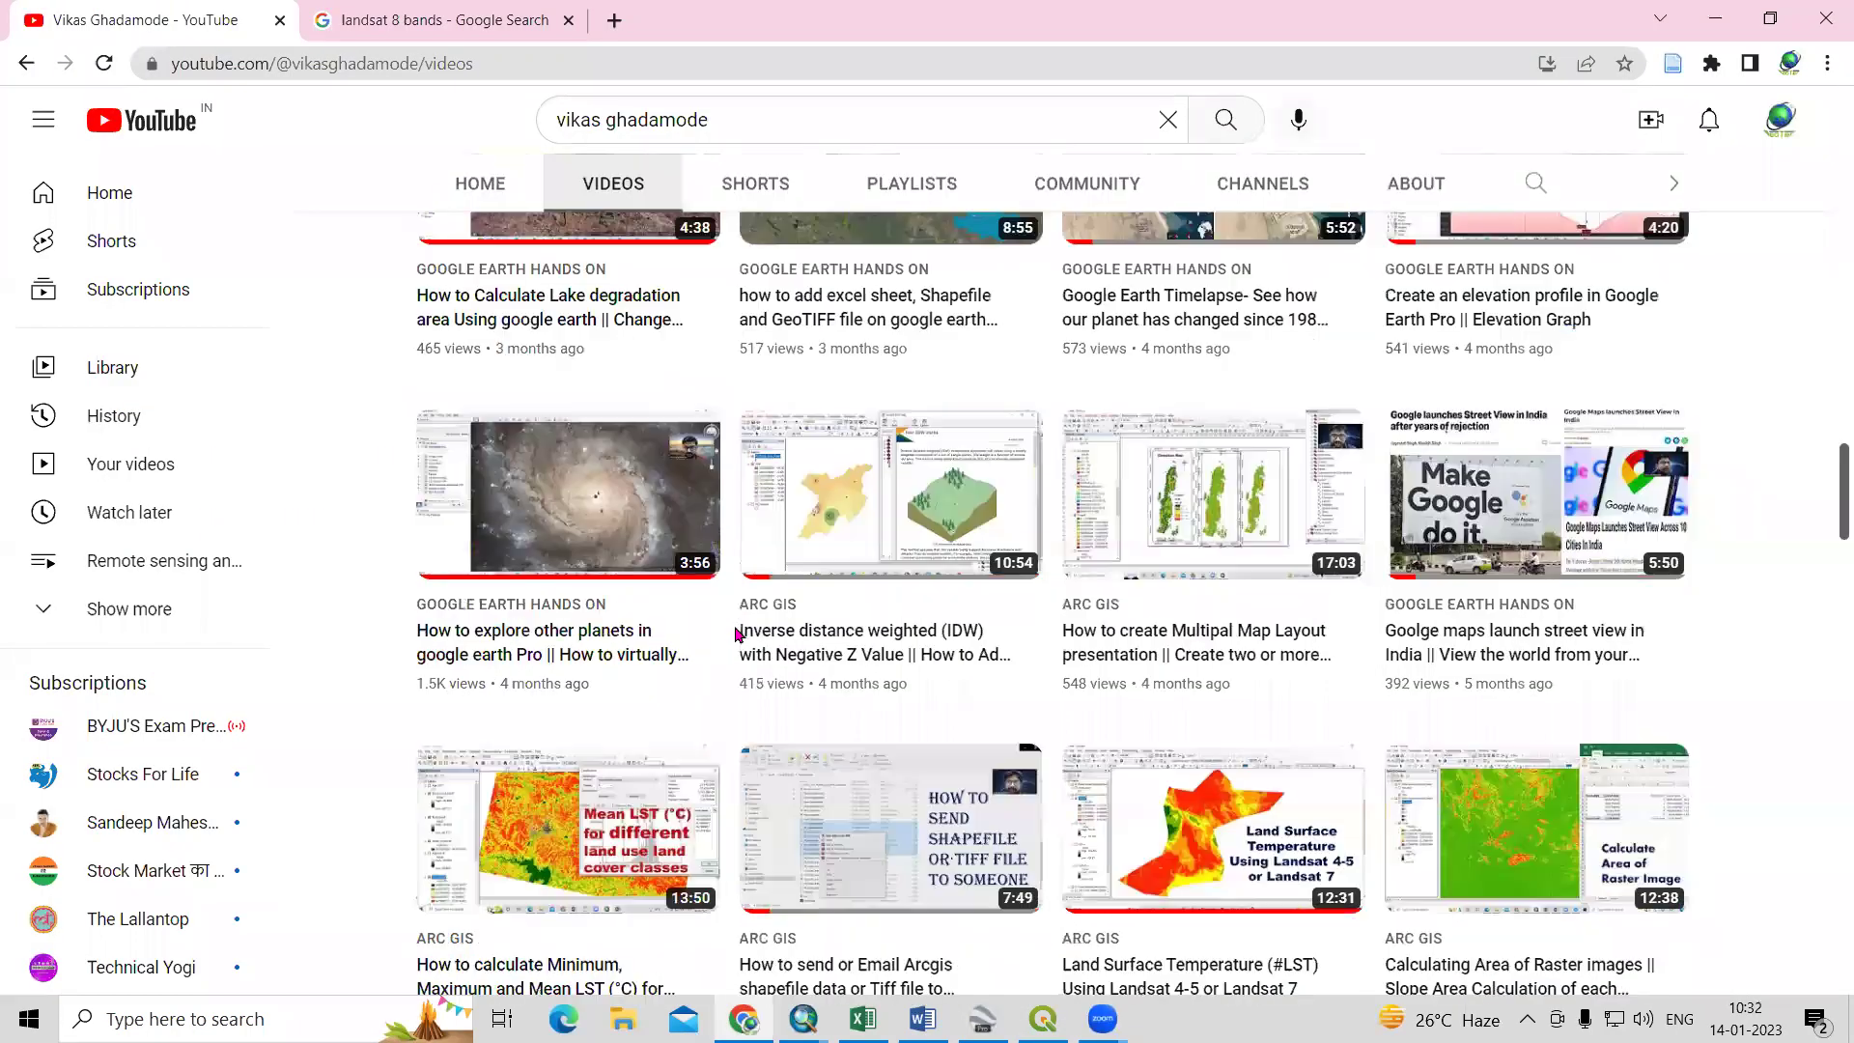
pyautogui.scroll(-8, 736, 634)
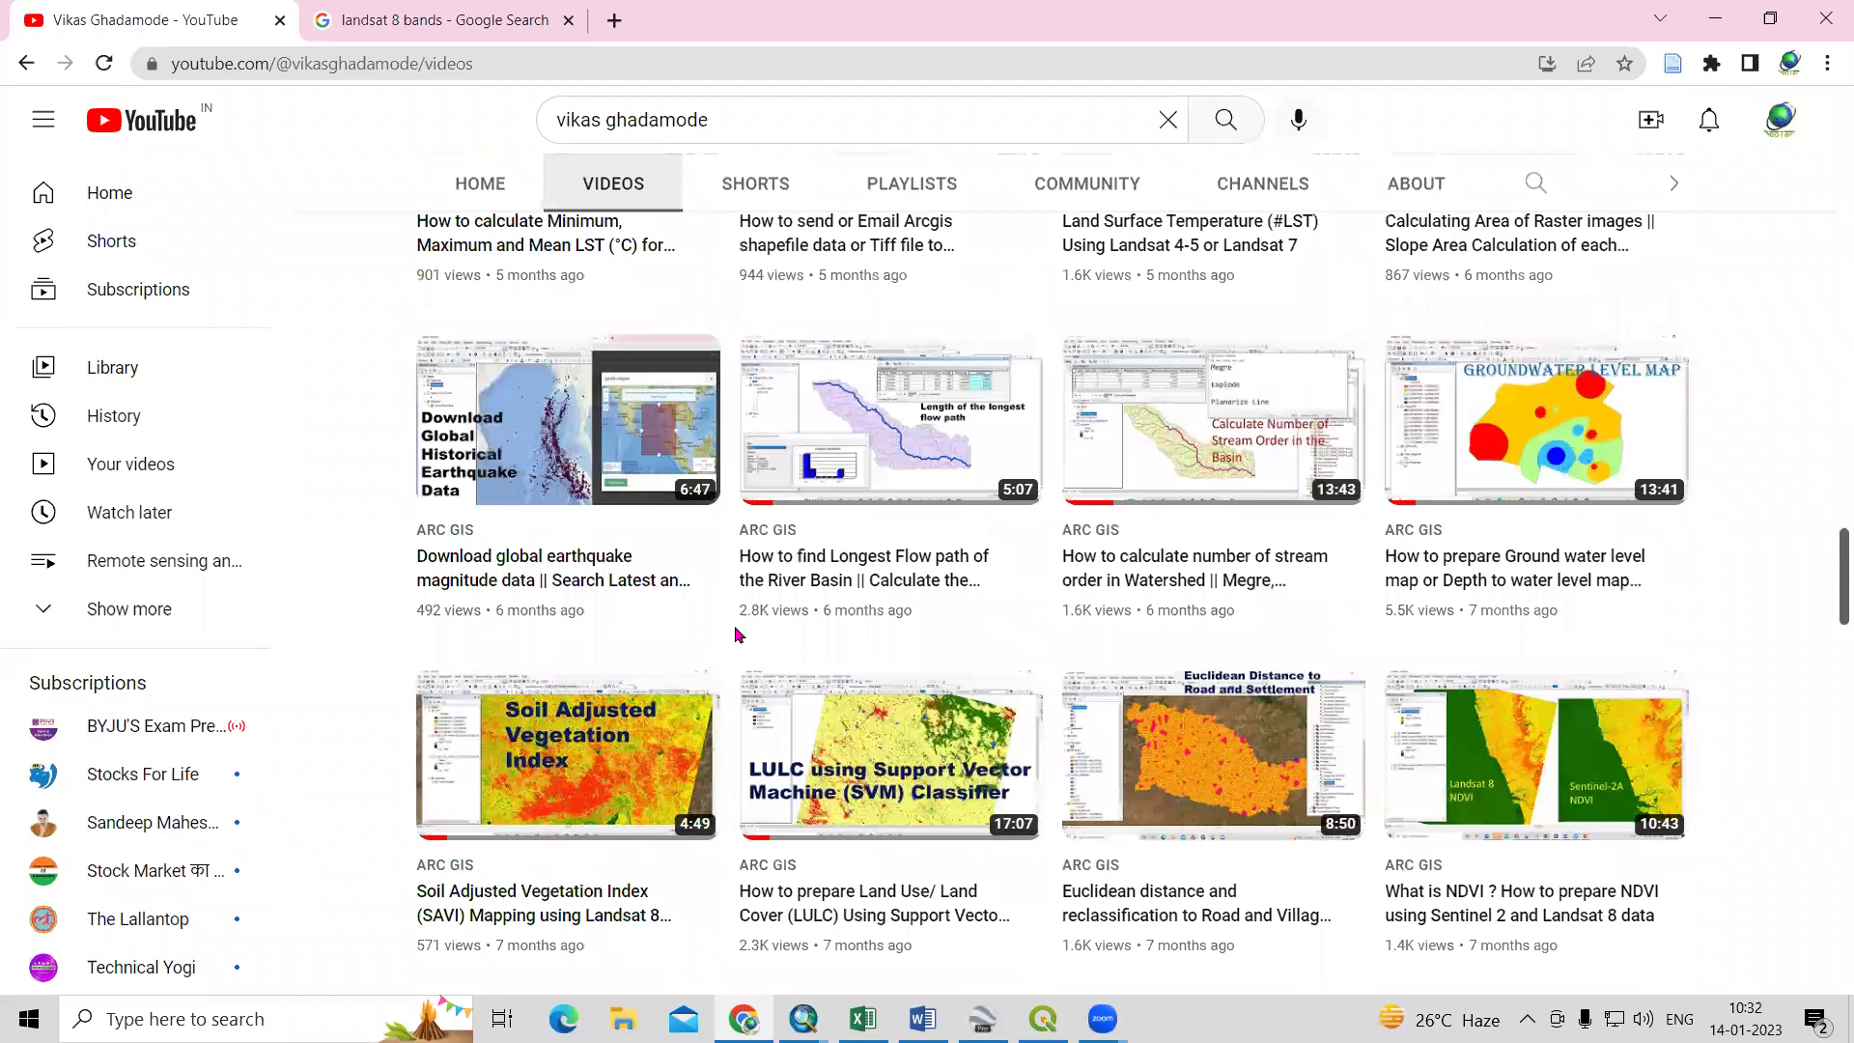
pyautogui.scroll(-10, 584, 612)
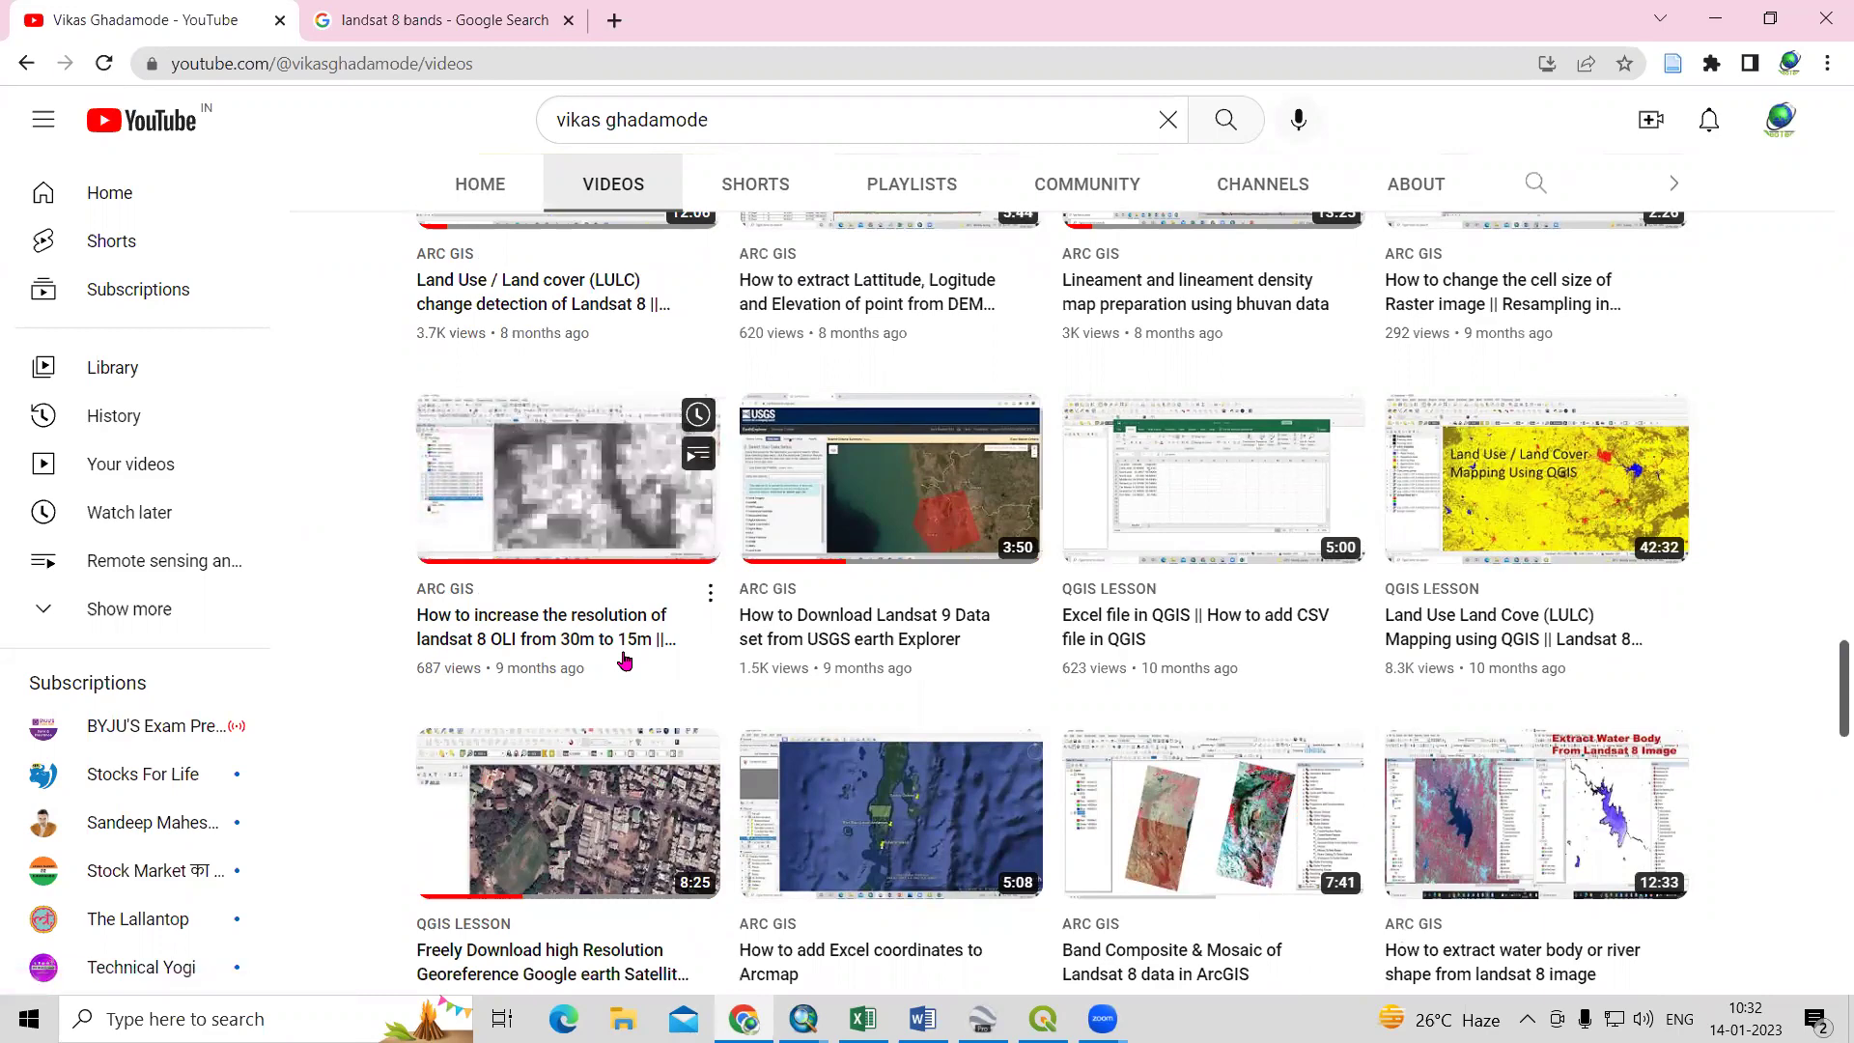
pyautogui.scroll(7, 625, 660)
pyautogui.scroll(20, 625, 661)
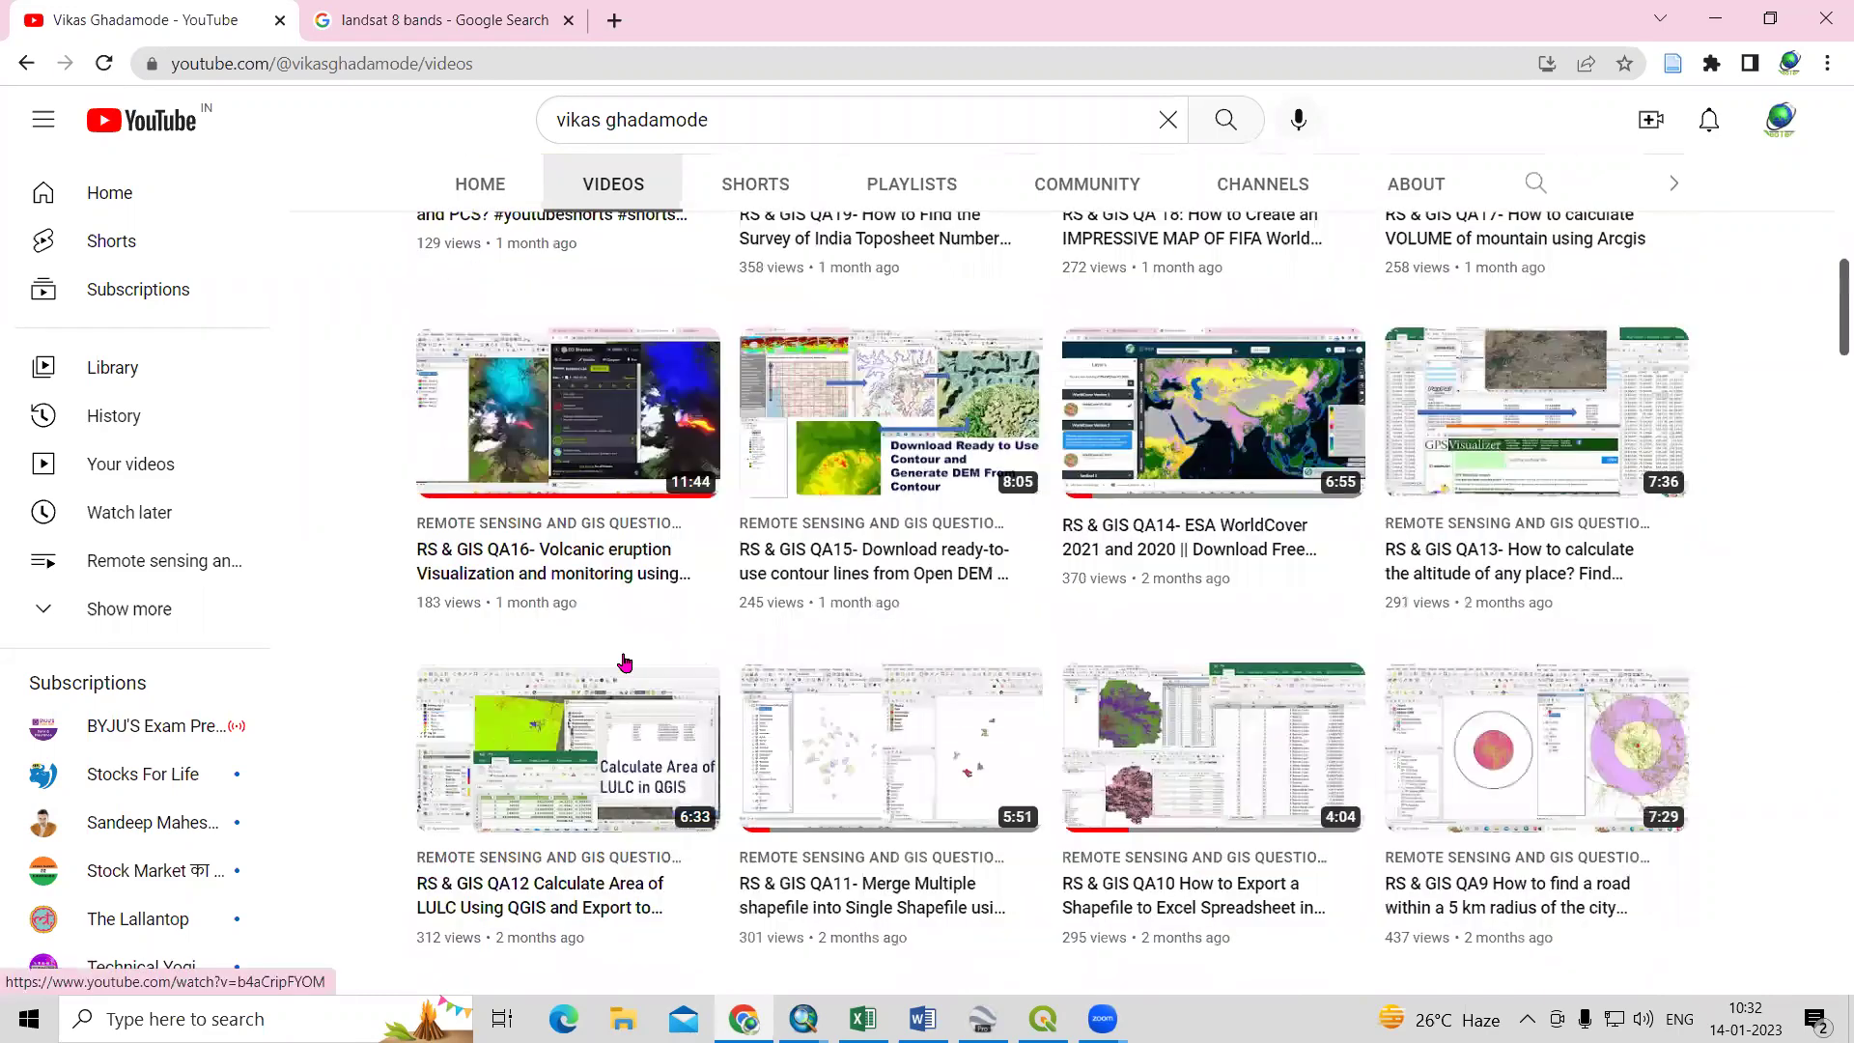
pyautogui.scroll(15, 624, 662)
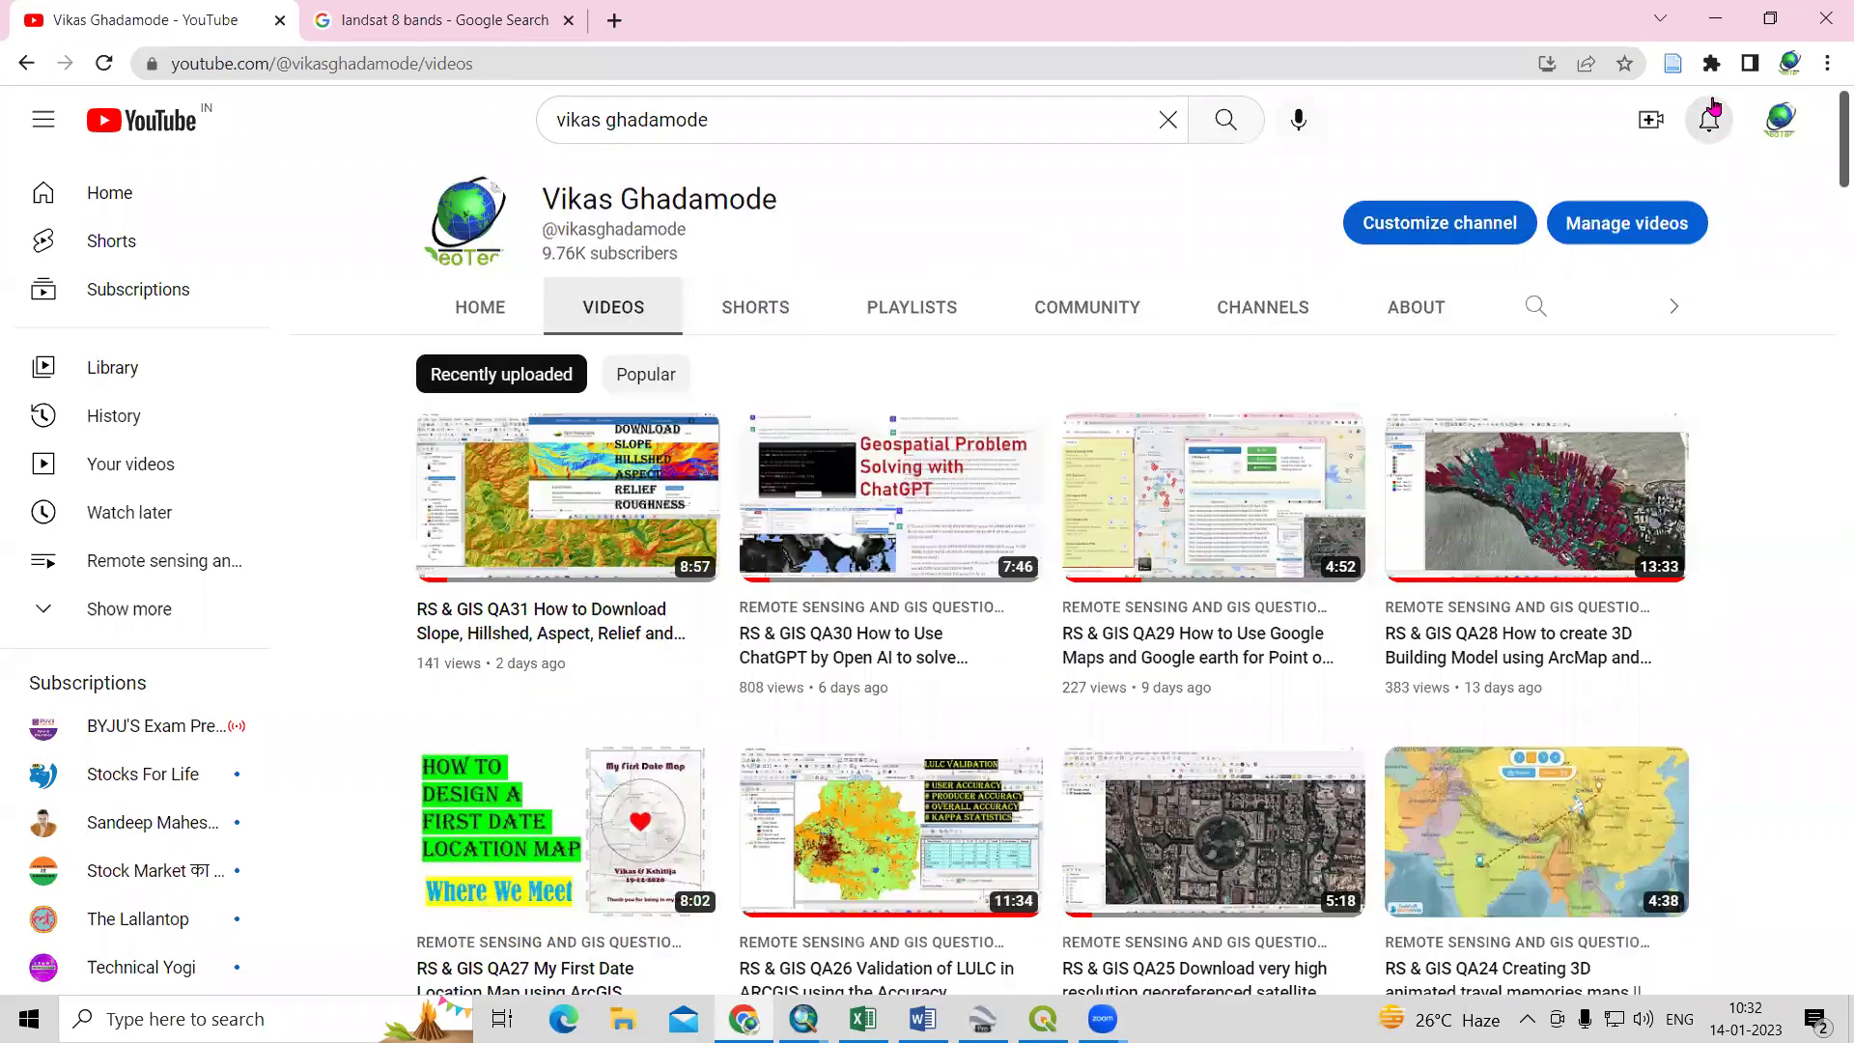
pyautogui.click(1717, 19)
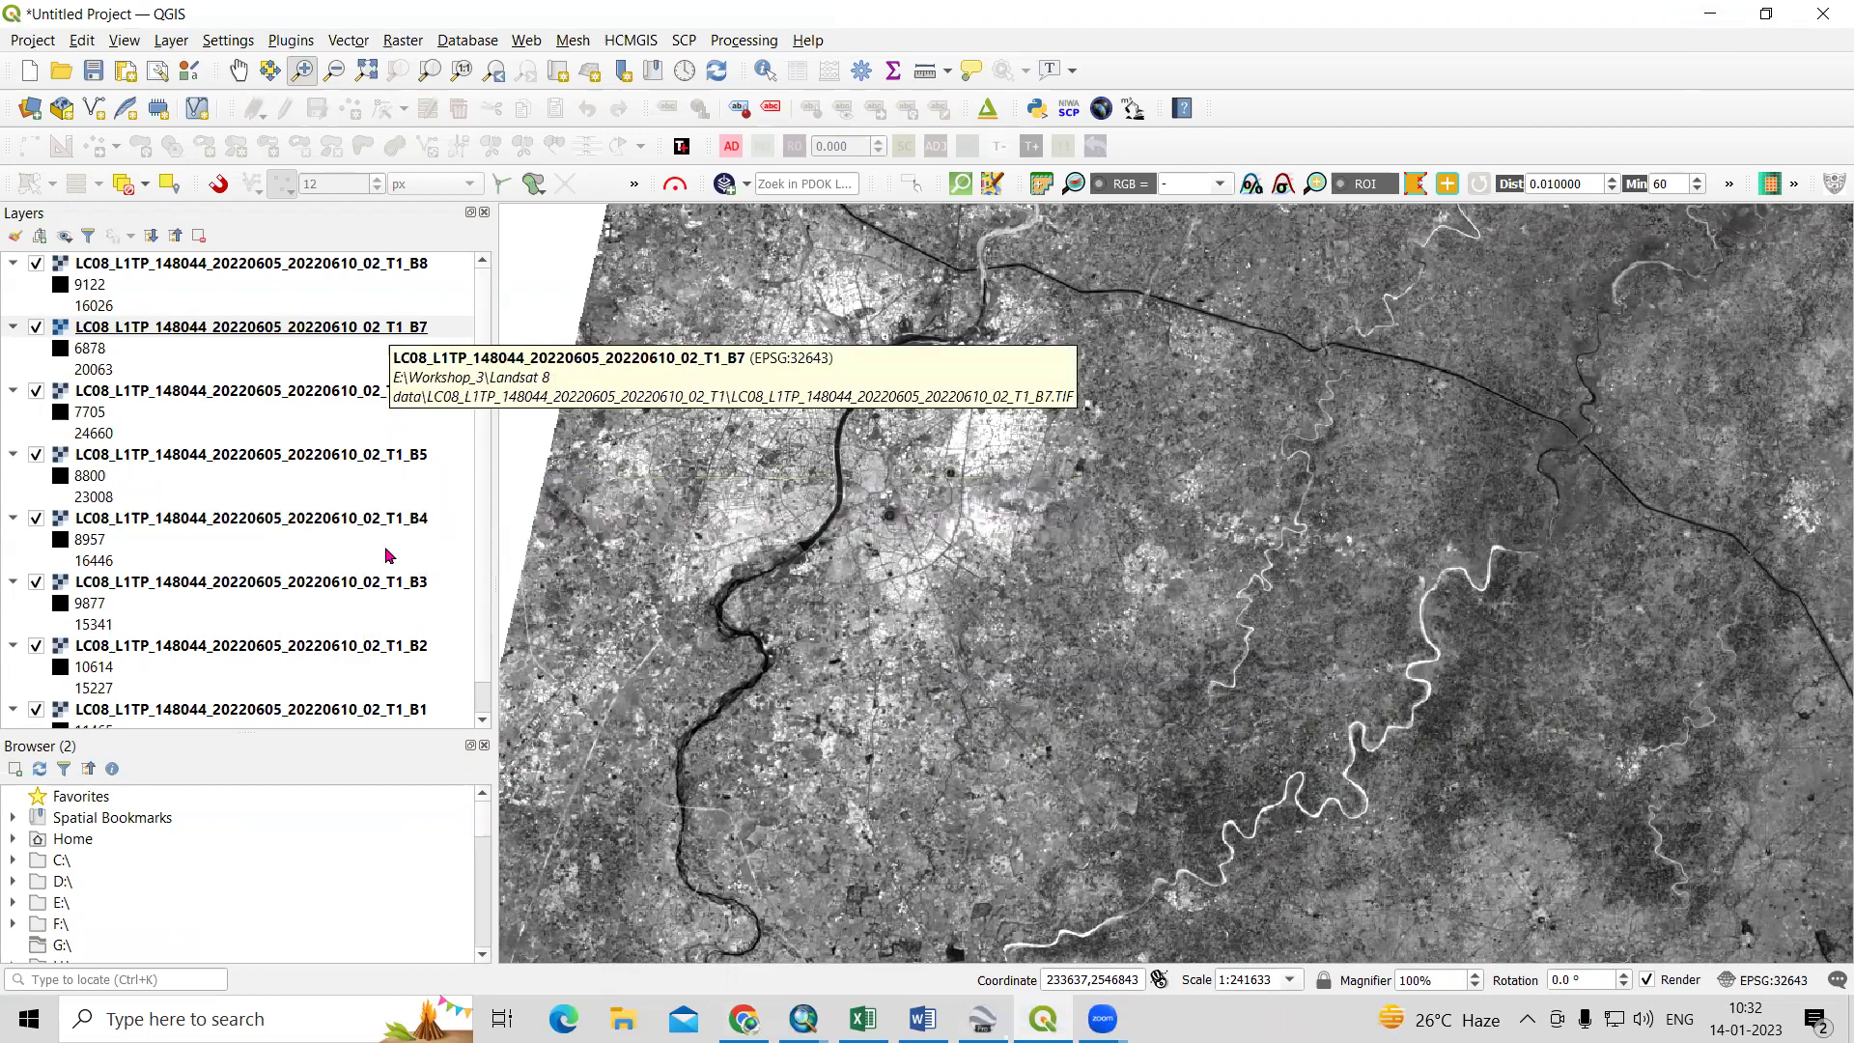
# Scroll the band layer list, then bring Chrome back on the 'landsat 8 bands' image search.
pyautogui.scroll(-1, 392, 639)
pyautogui.scroll(1, 393, 639)
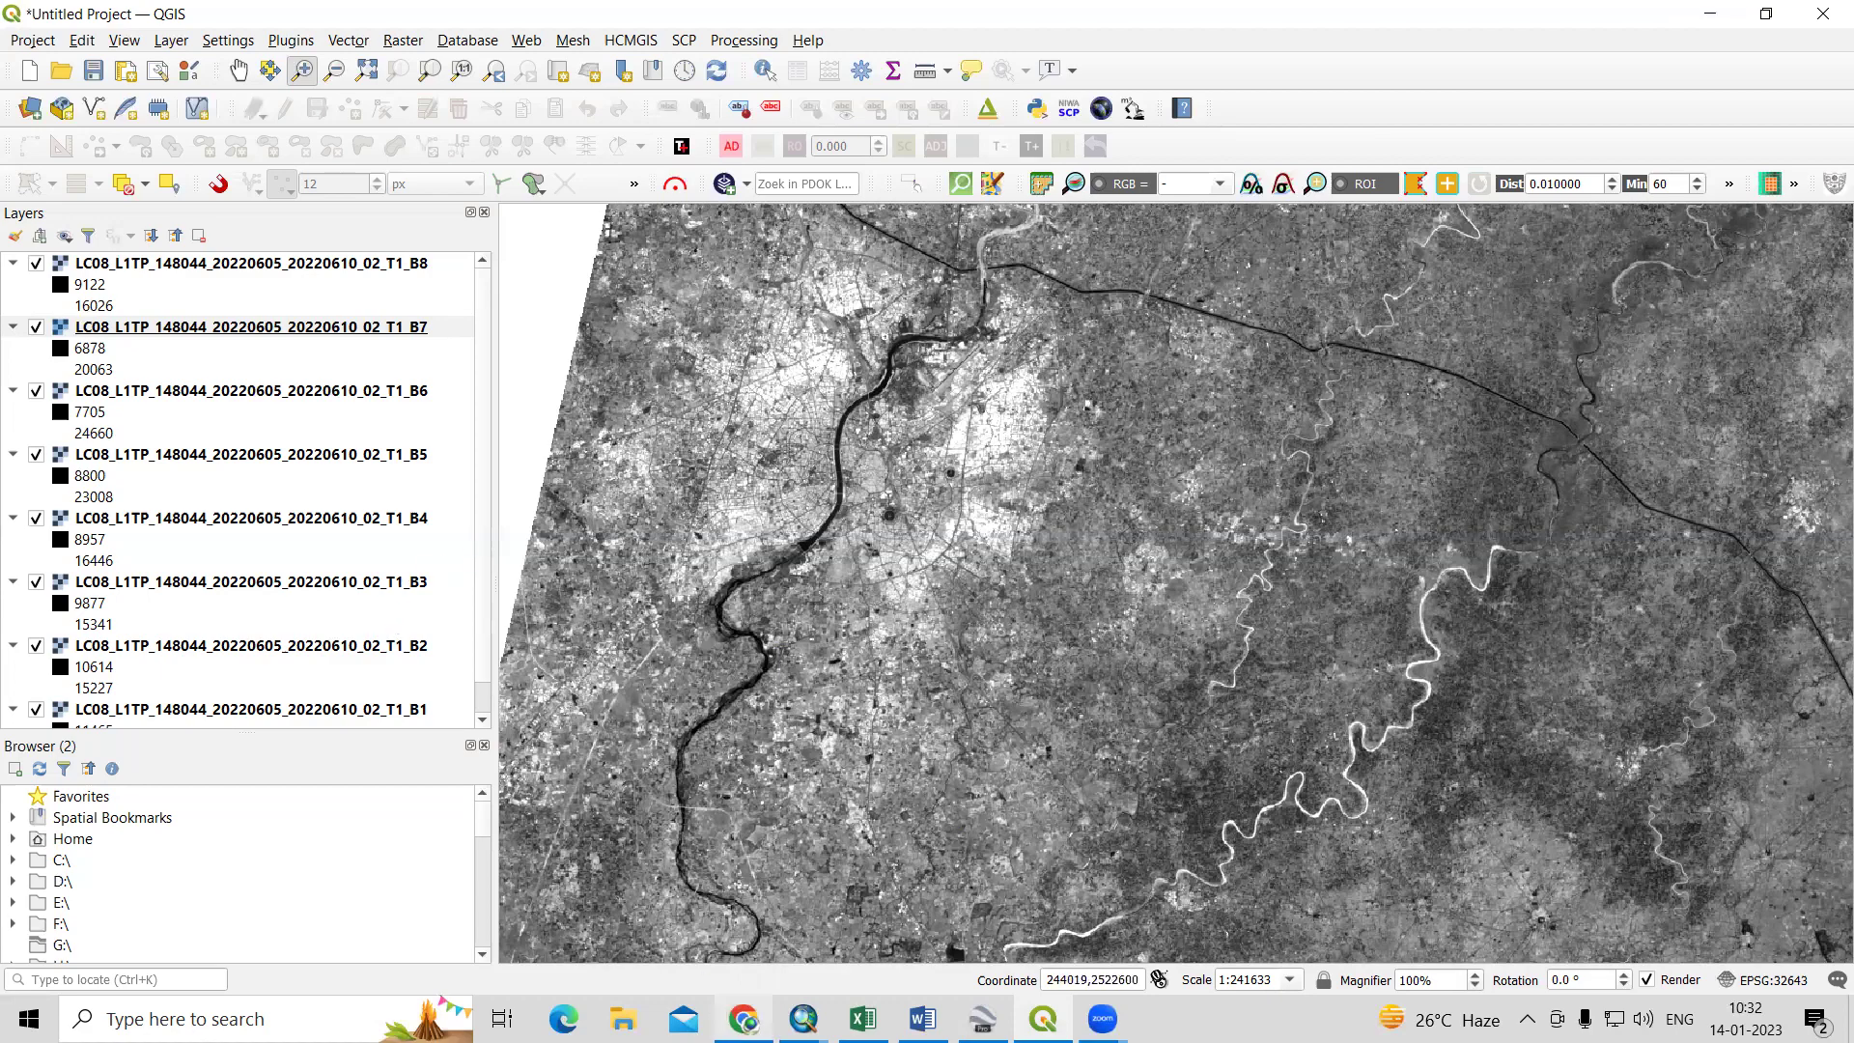
pyautogui.click(744, 1018)
pyautogui.click(453, 24)
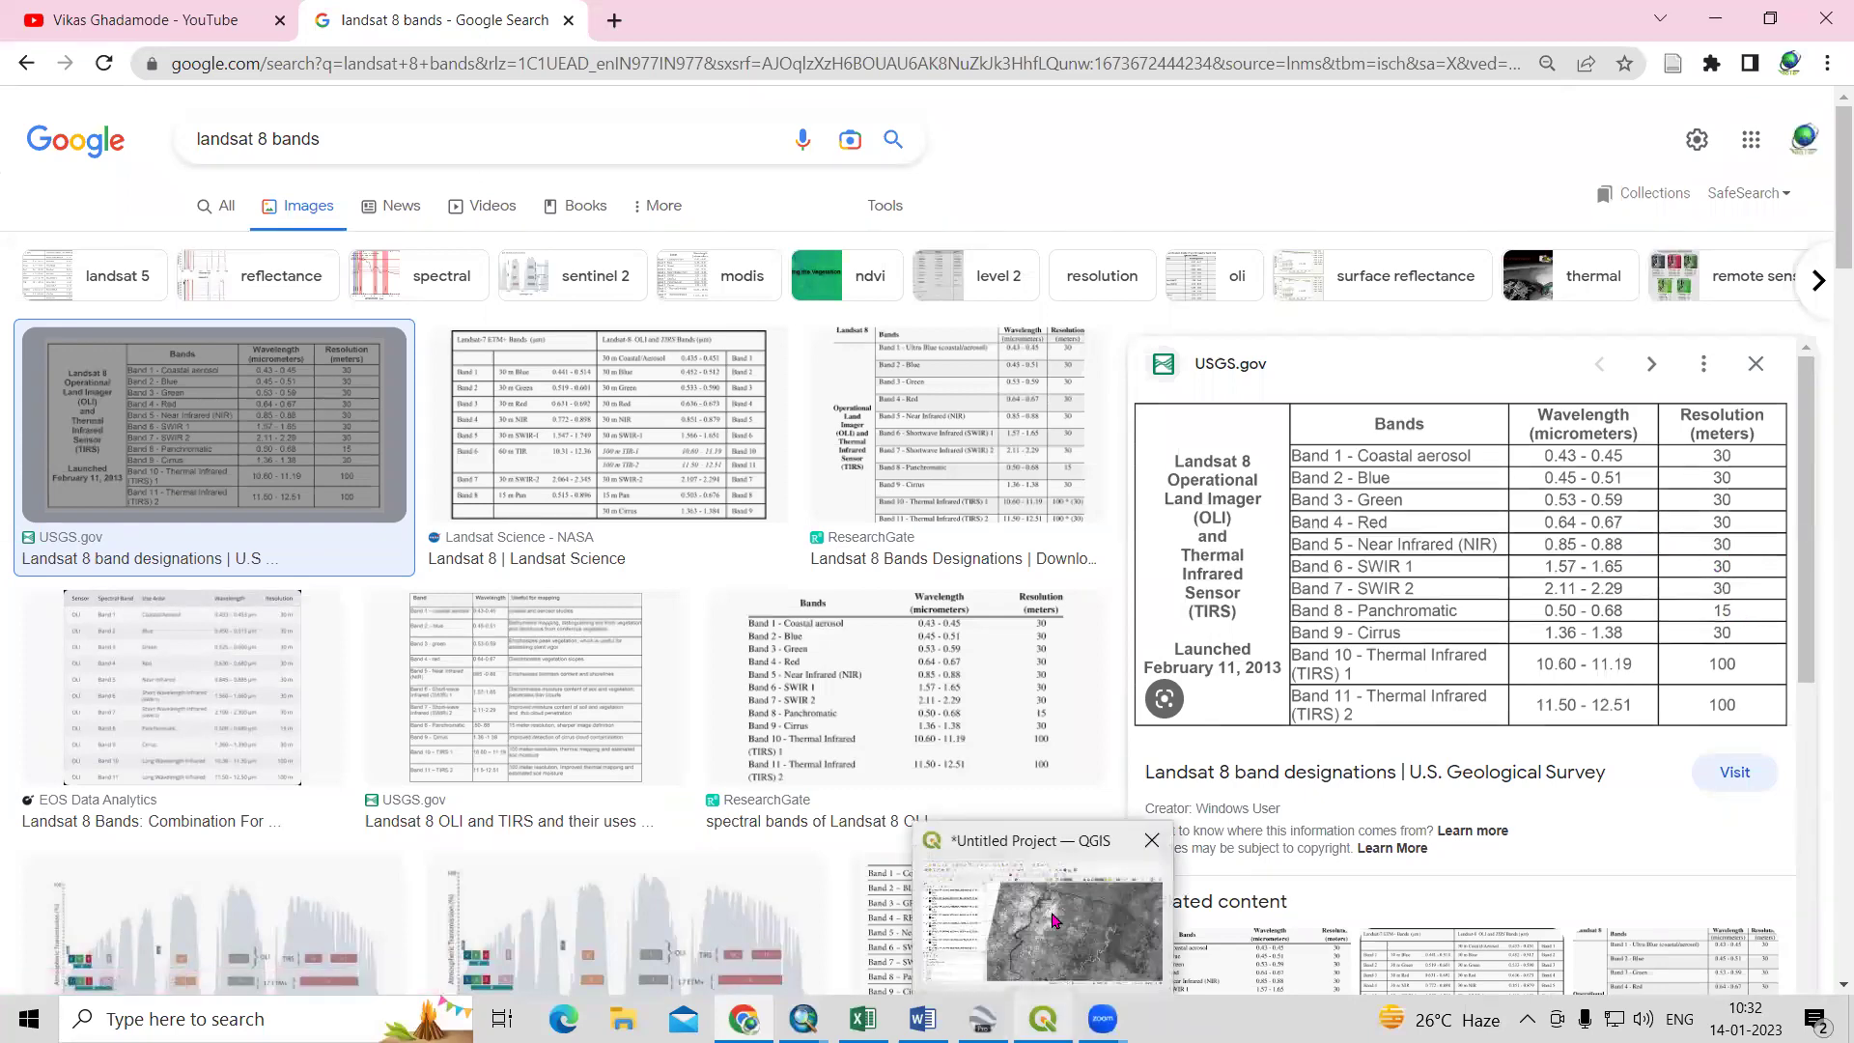
# Return to QGIS after reading the USGS Landsat 8 band designations table.
pyautogui.click(1052, 913)
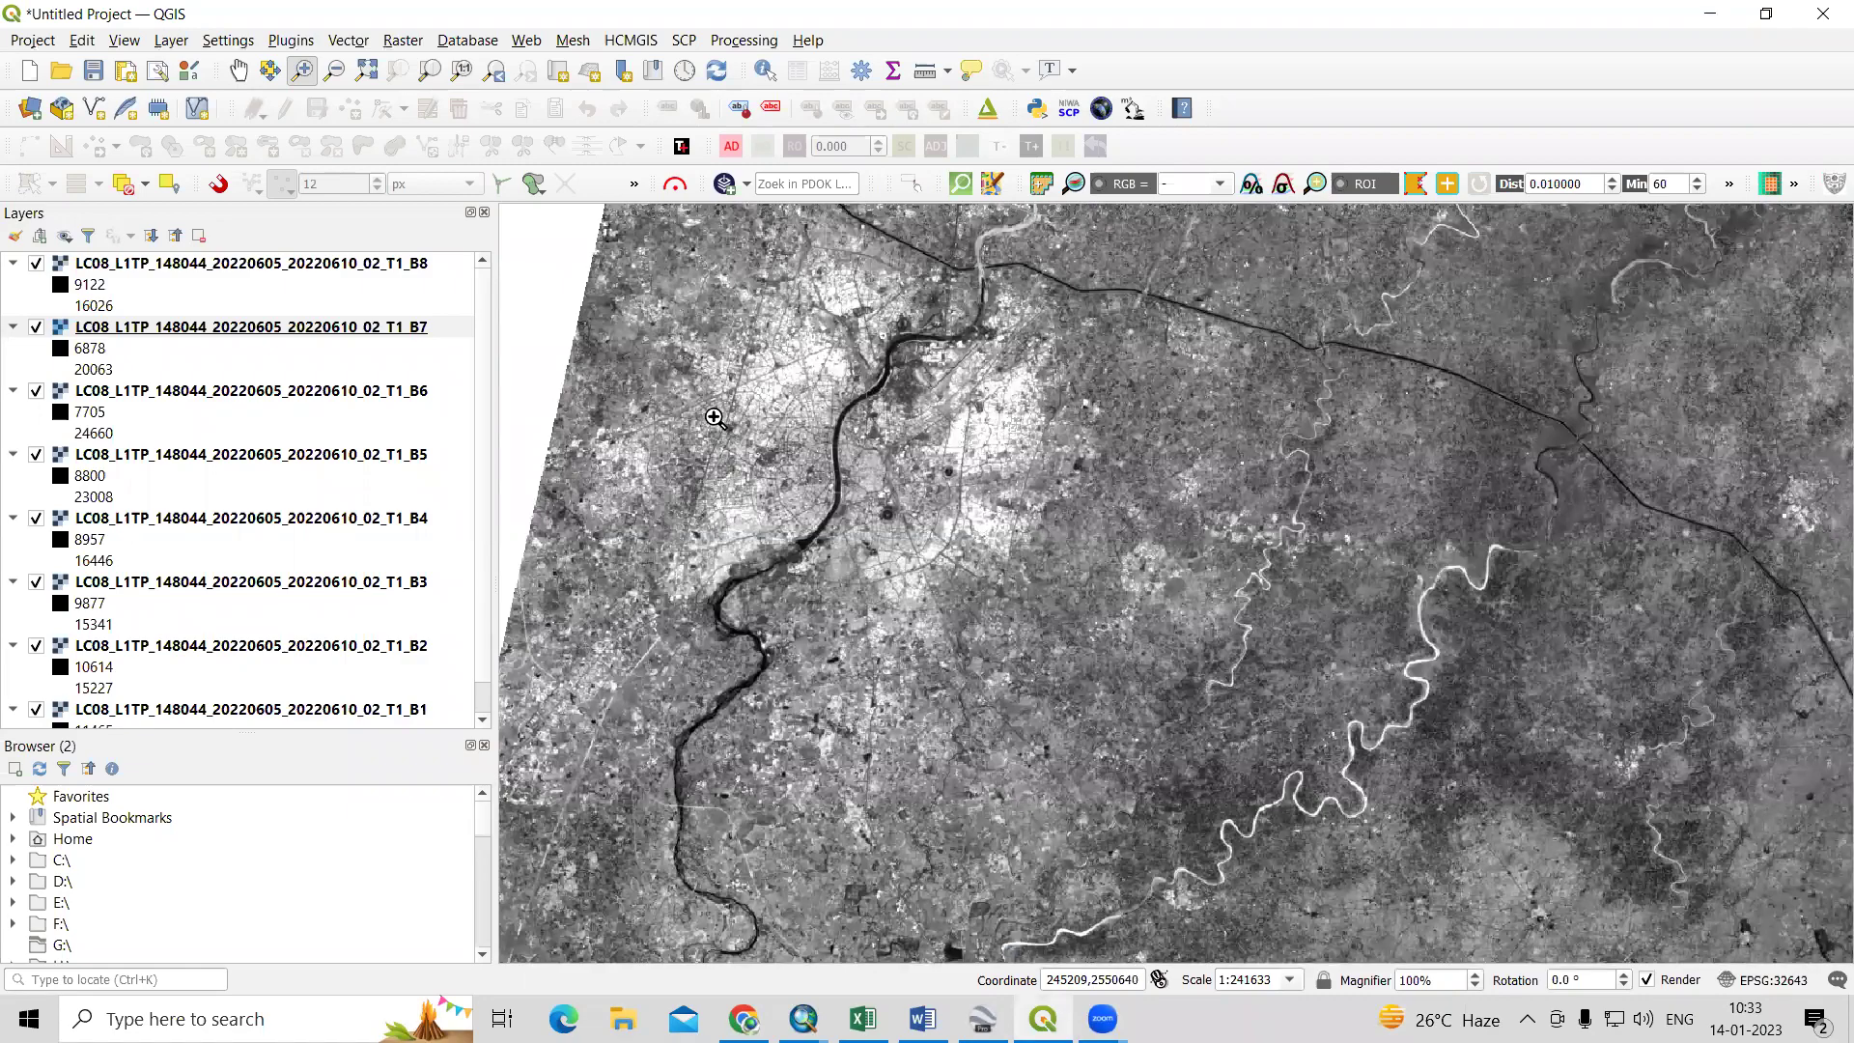
# Start a new empty project, discarding the current one without saving.
pyautogui.scroll(-1, 650, 393)
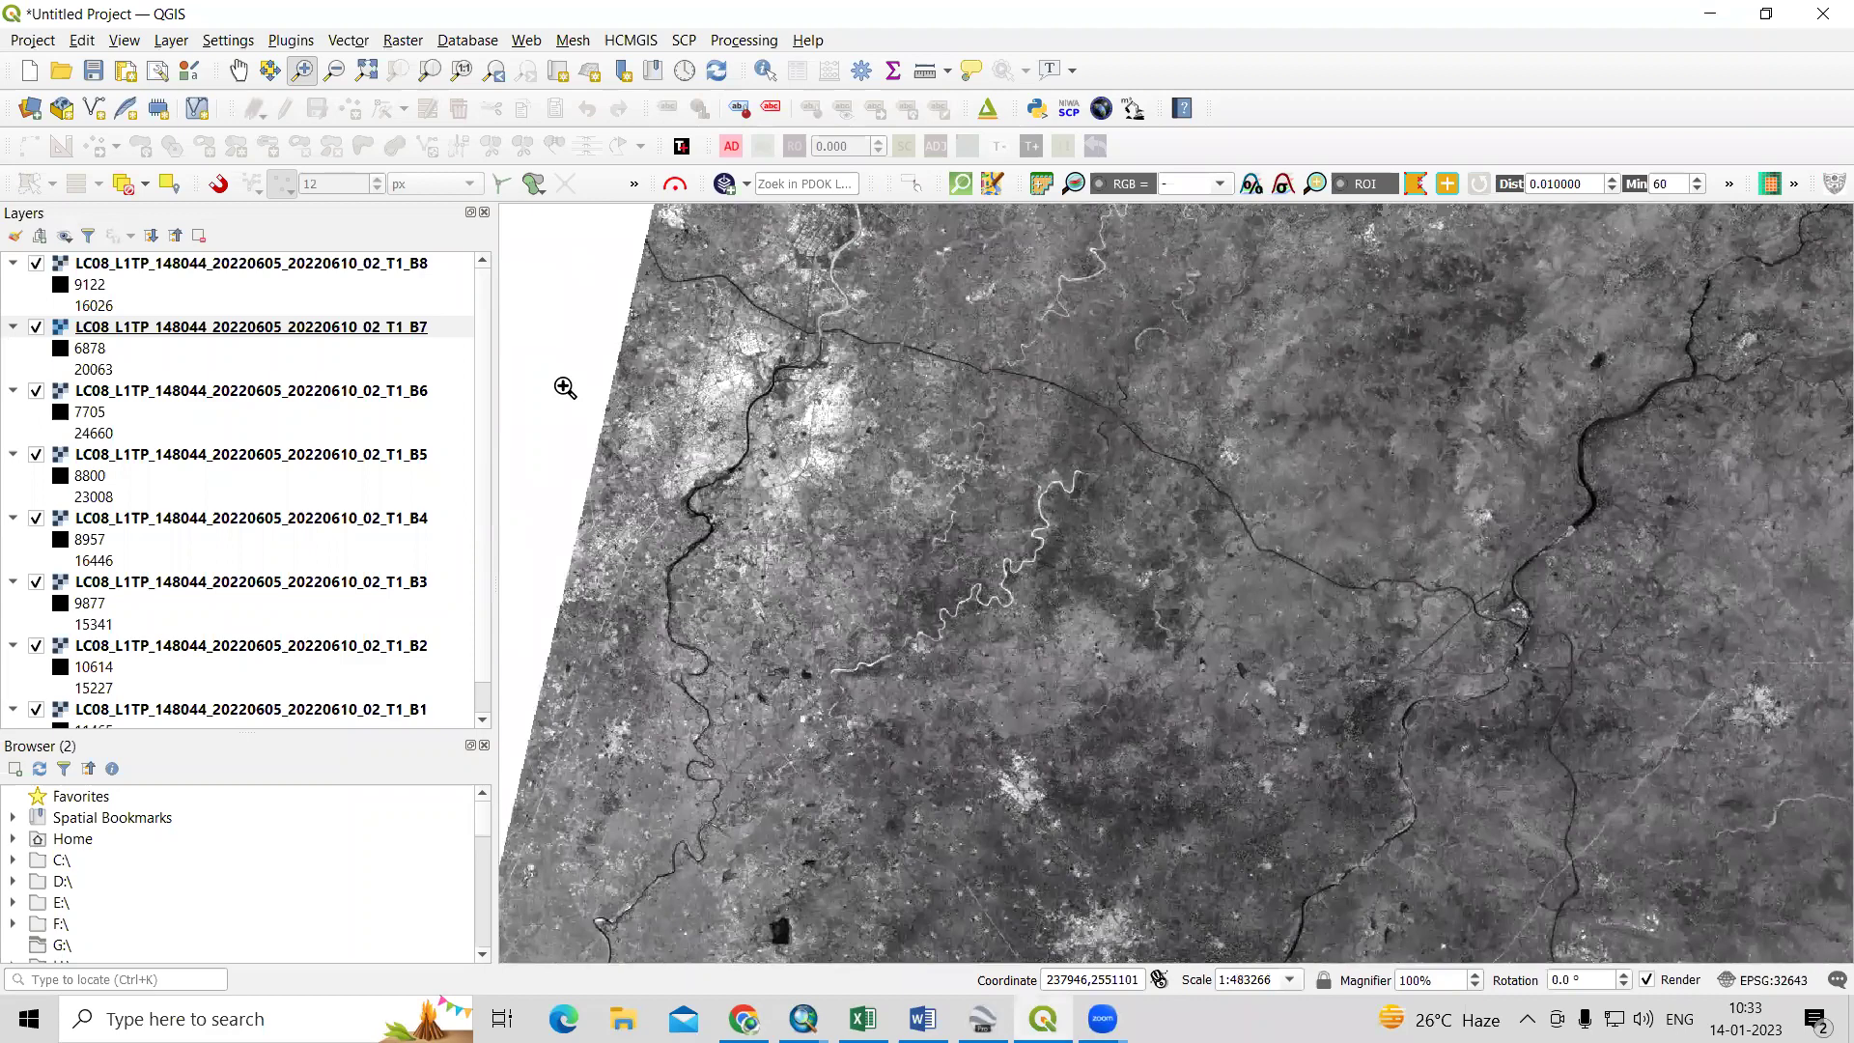
pyautogui.scroll(-2, 565, 387)
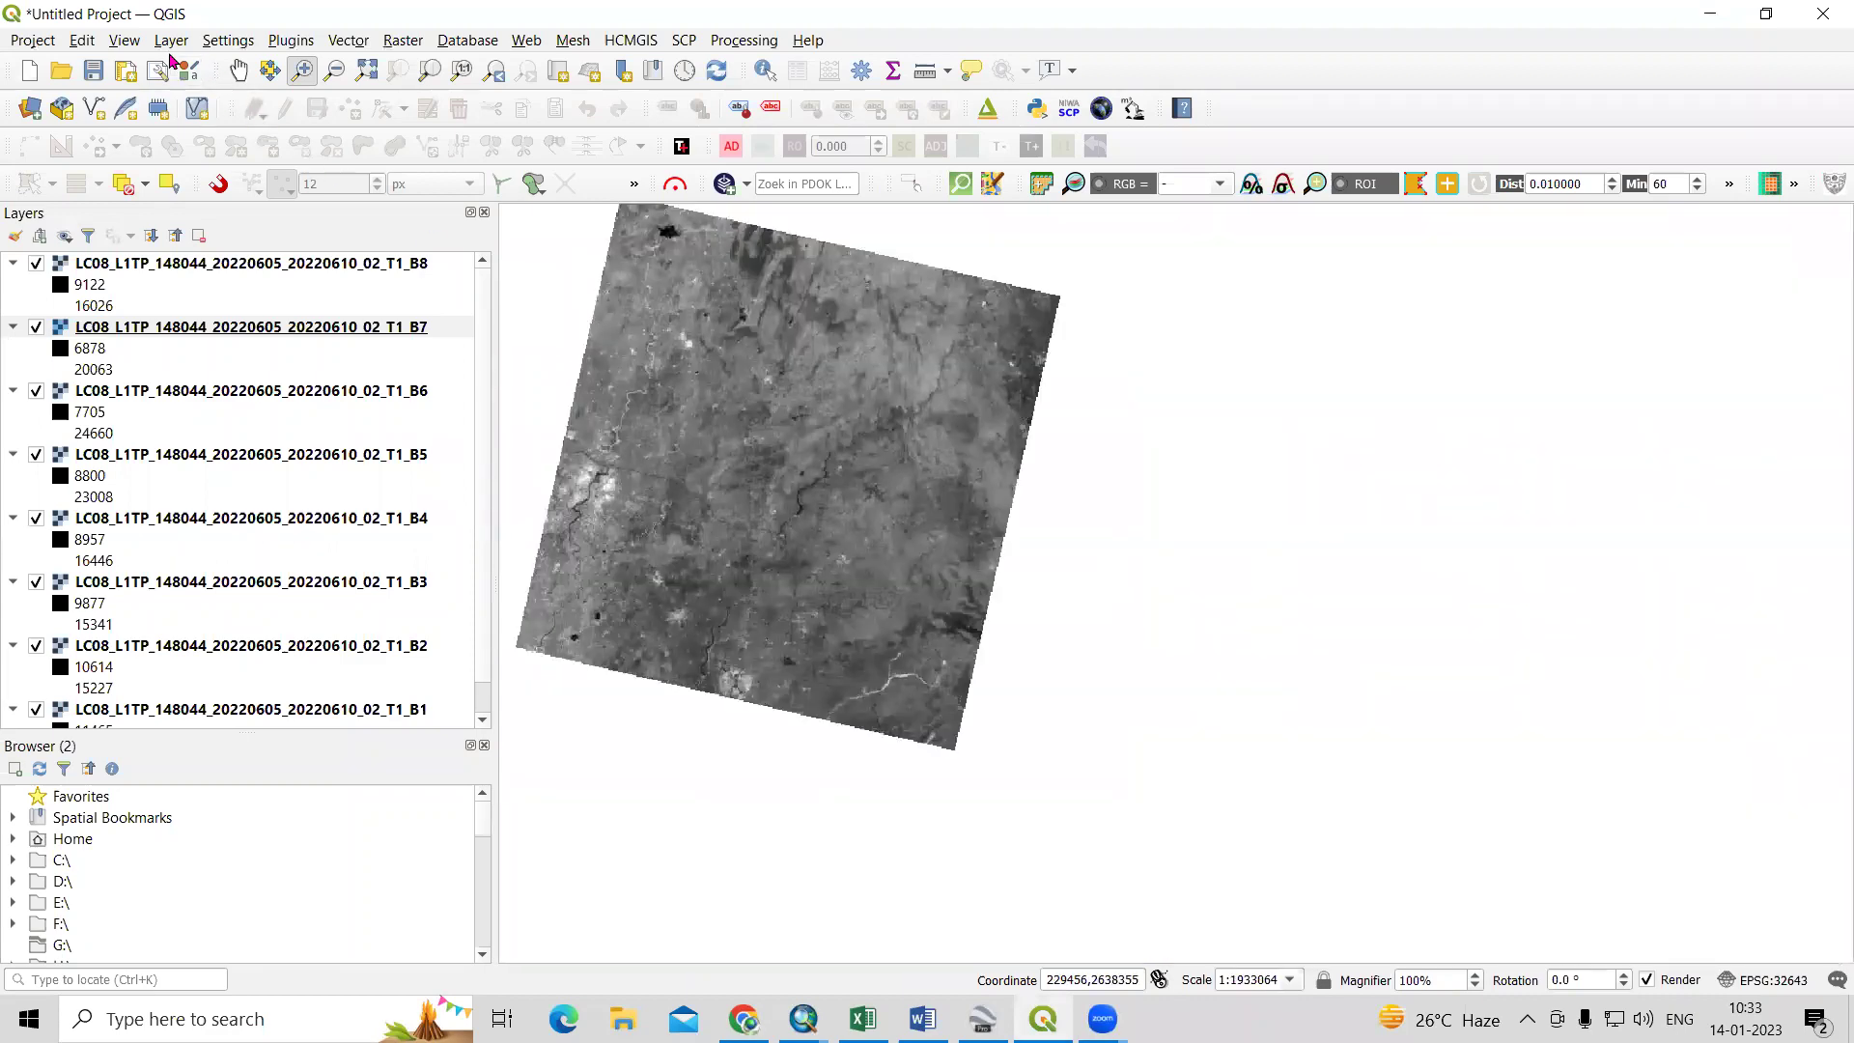
pyautogui.click(29, 71)
pyautogui.click(960, 537)
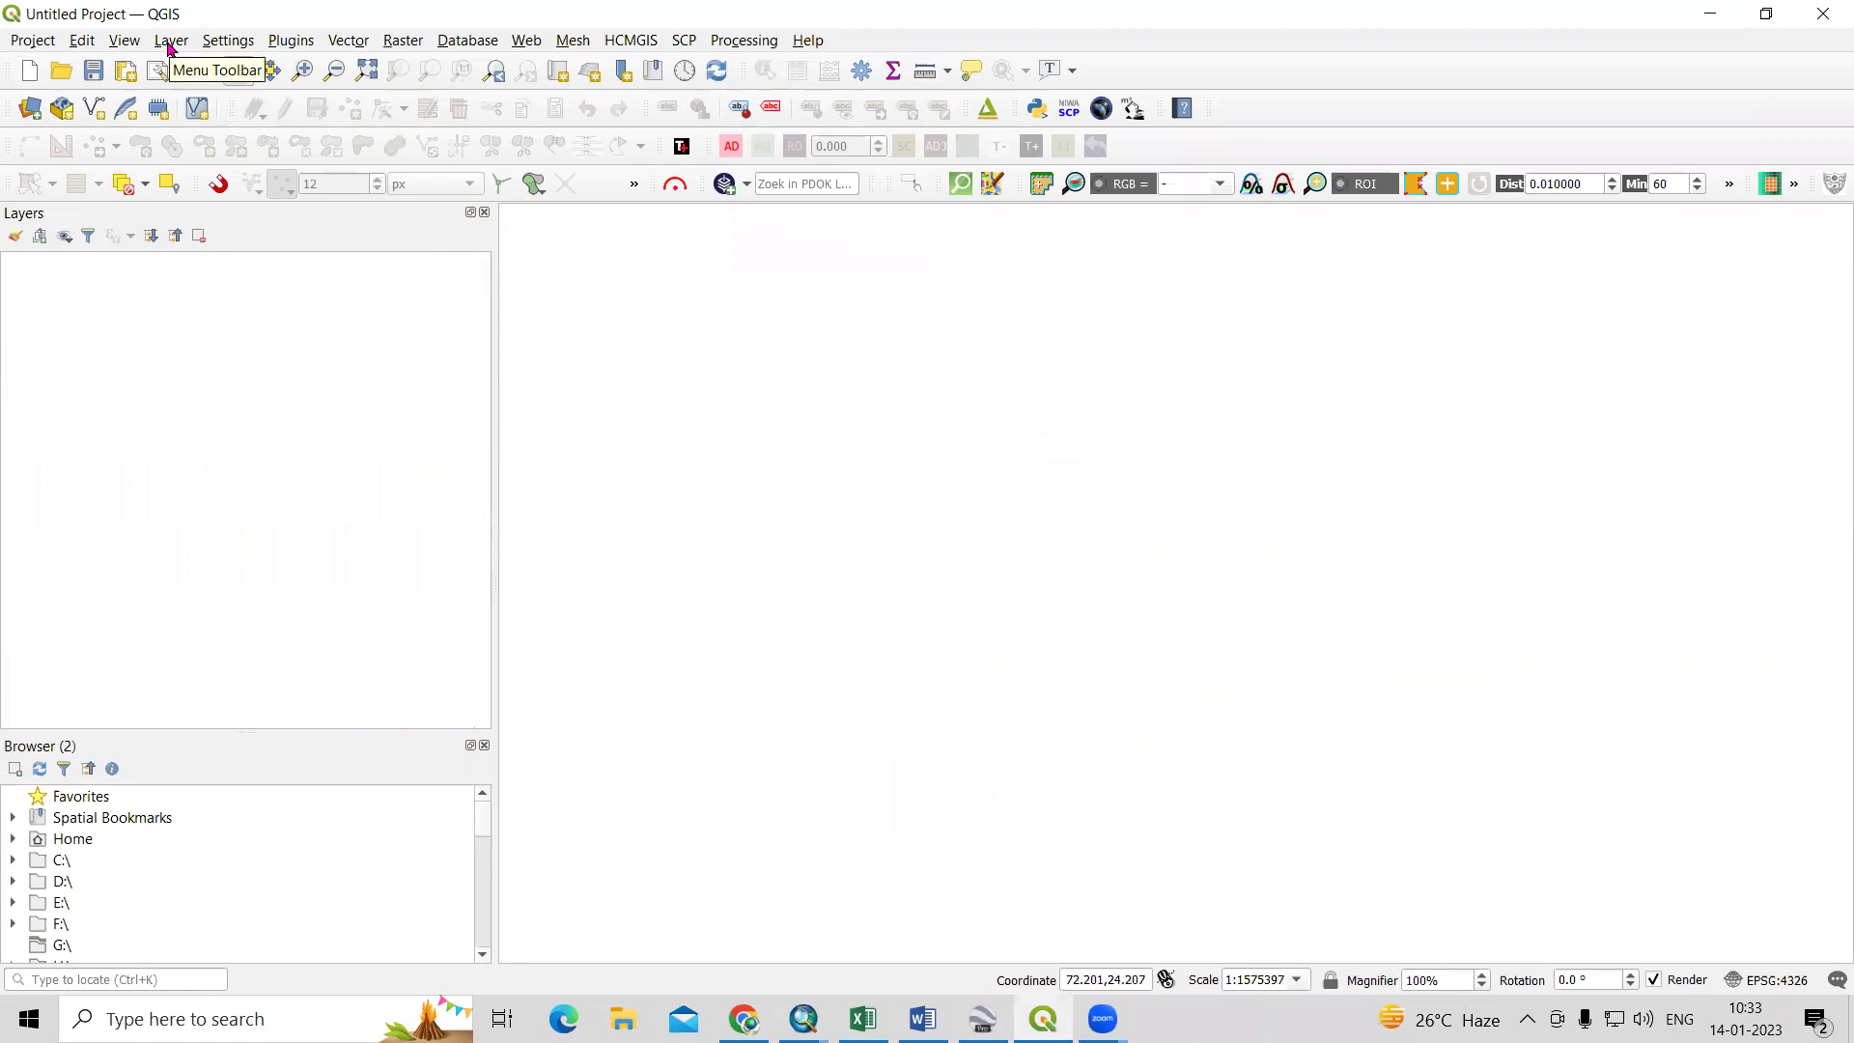
# Open Add Raster Layer and browse to the LC08_L1TP_148044 Landsat scene folder.
pyautogui.click(168, 44)
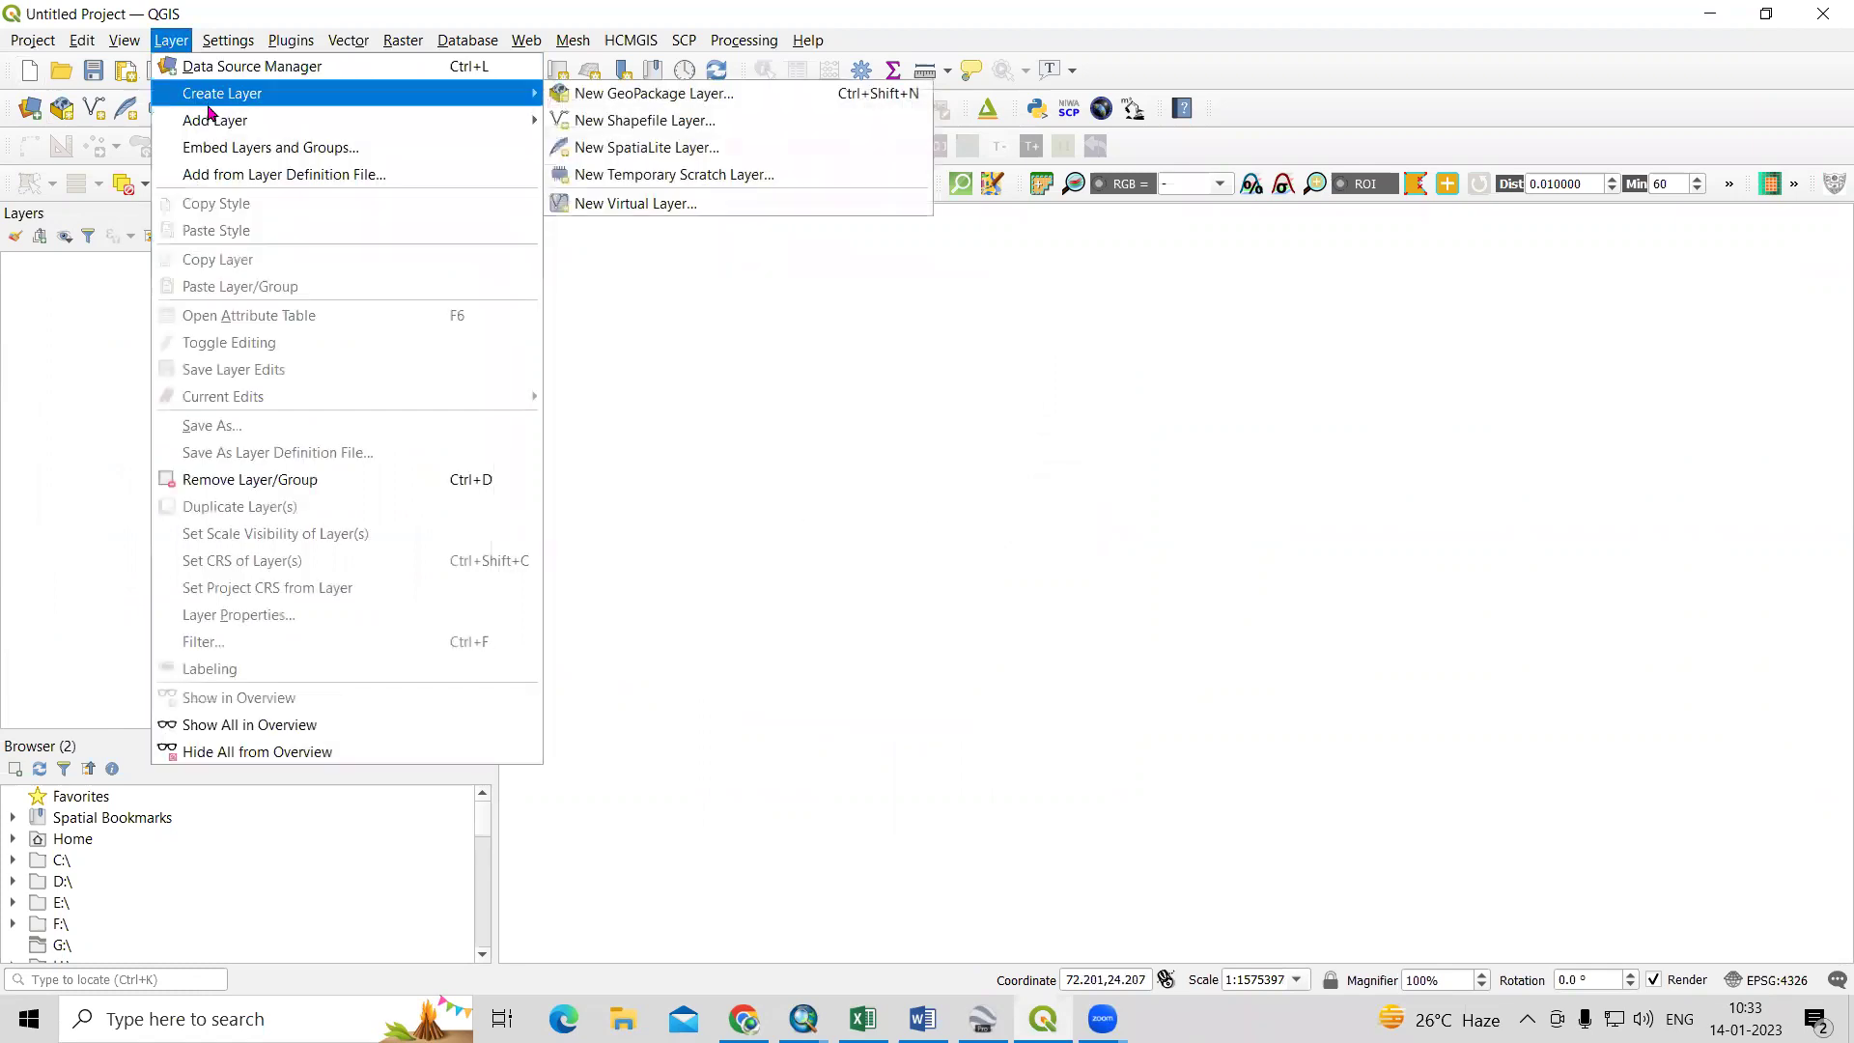
pyautogui.moveTo(215, 125)
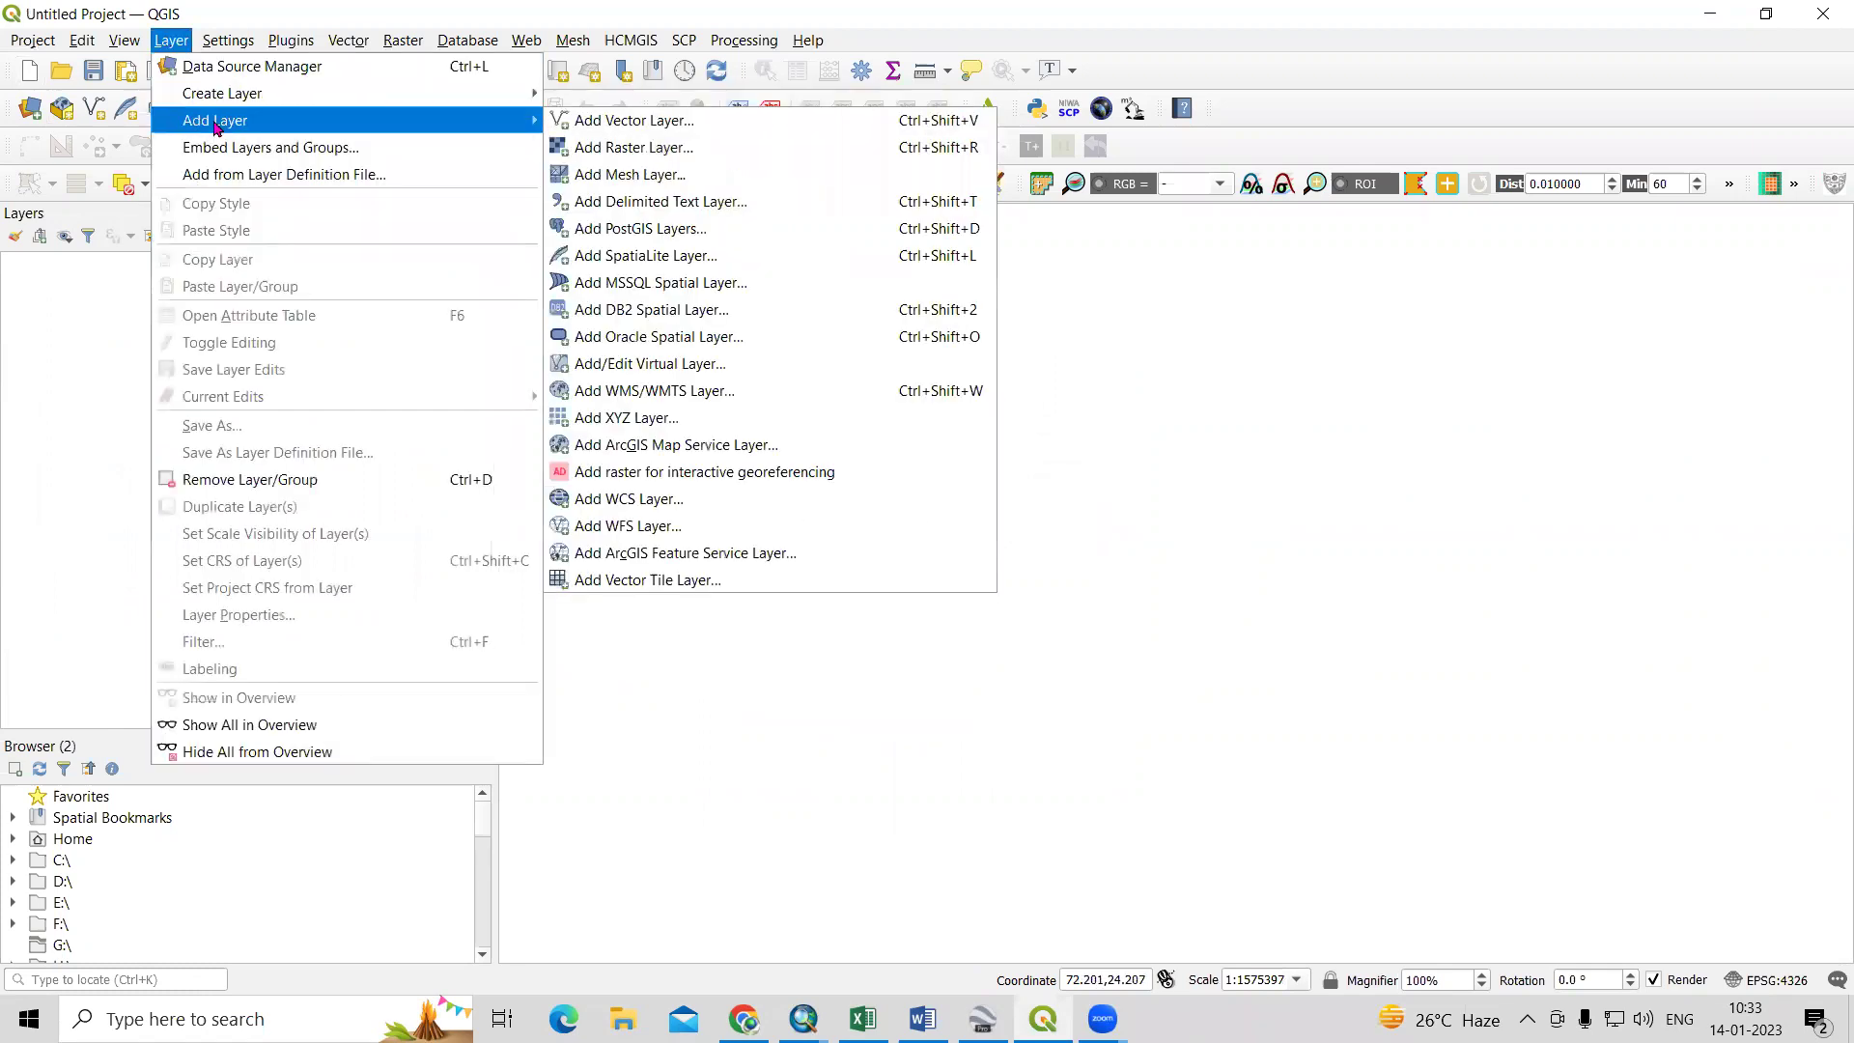
pyautogui.click(657, 150)
pyautogui.click(1386, 357)
pyautogui.click(290, 227)
pyautogui.doubleClick(538, 365)
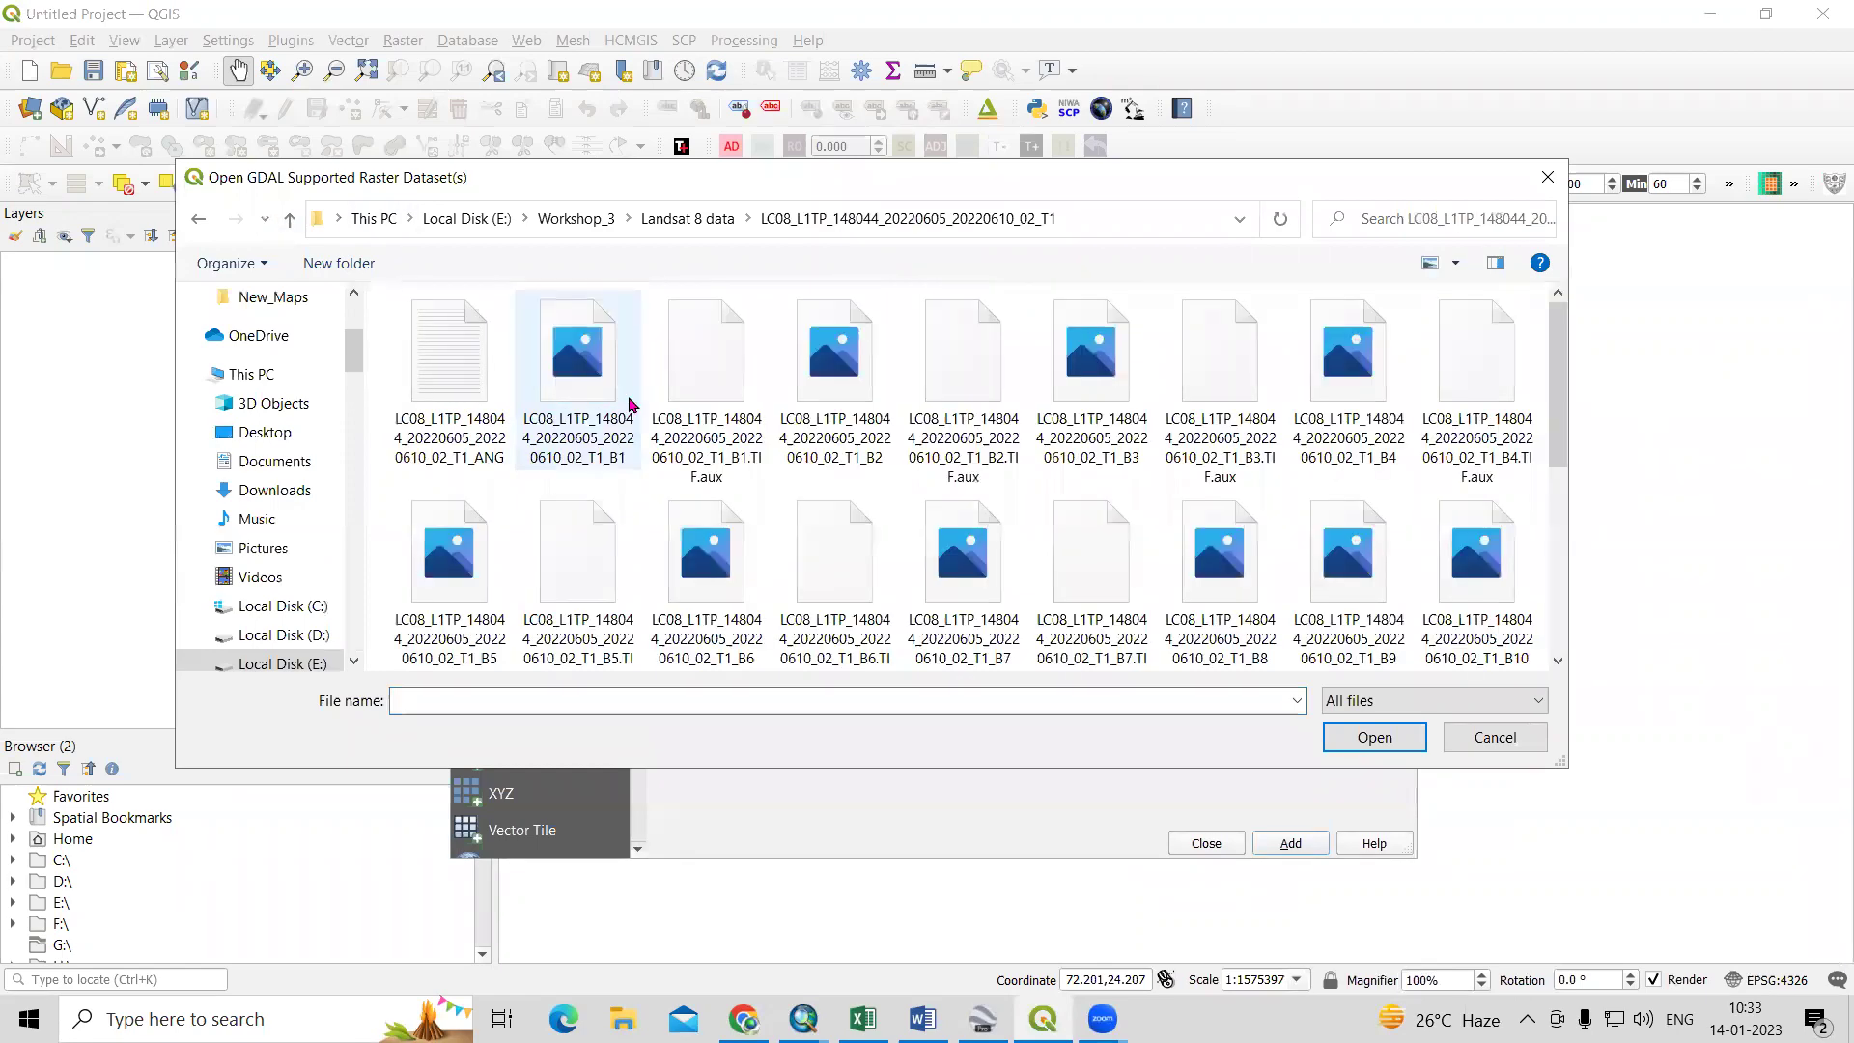
# Select band files B1 through B8 and add them as raster layers.
pyautogui.click(603, 449)
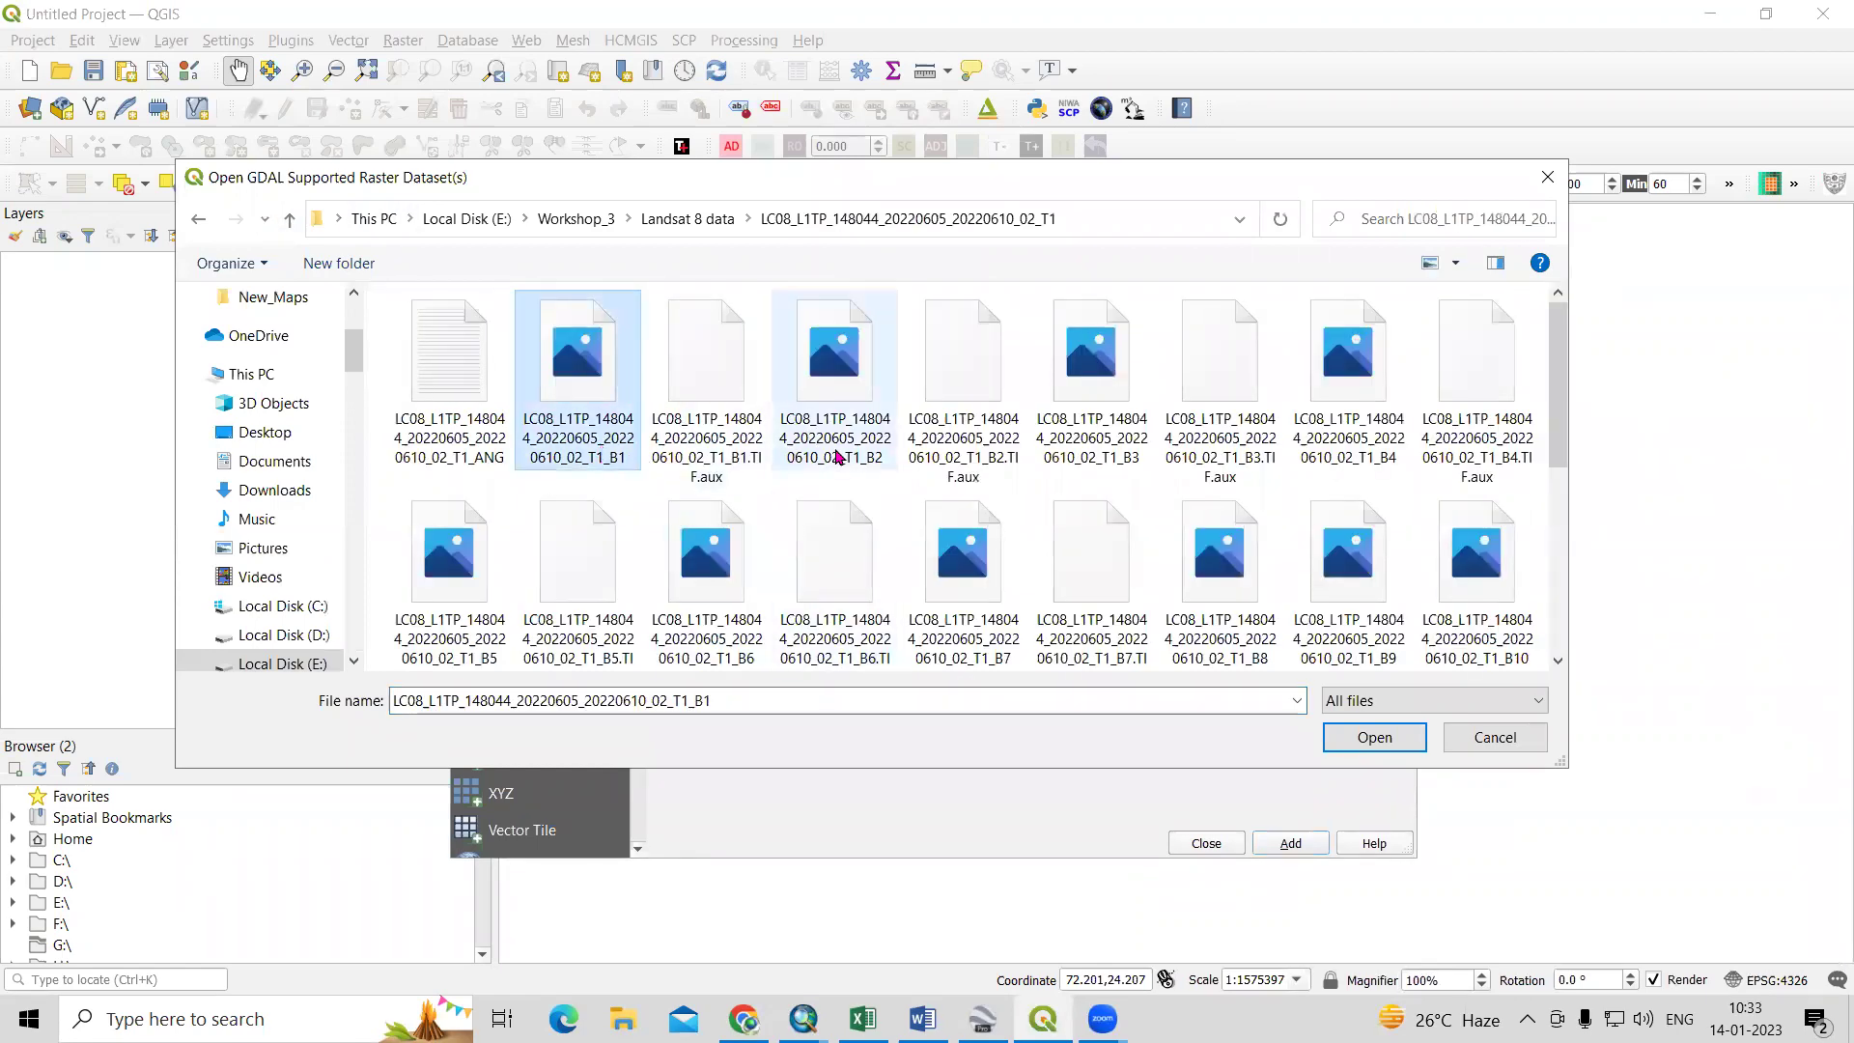
pyautogui.keyDown('ctrl'); pyautogui.click(819, 424); pyautogui.keyUp('ctrl')
pyautogui.keyDown('ctrl'); pyautogui.click(1097, 439); pyautogui.keyUp('ctrl')
pyautogui.keyDown('ctrl'); pyautogui.click(1366, 444); pyautogui.keyUp('ctrl')
pyautogui.keyDown('ctrl'); pyautogui.click(481, 628); pyautogui.keyUp('ctrl')
pyautogui.scroll(-1, 676, 618)
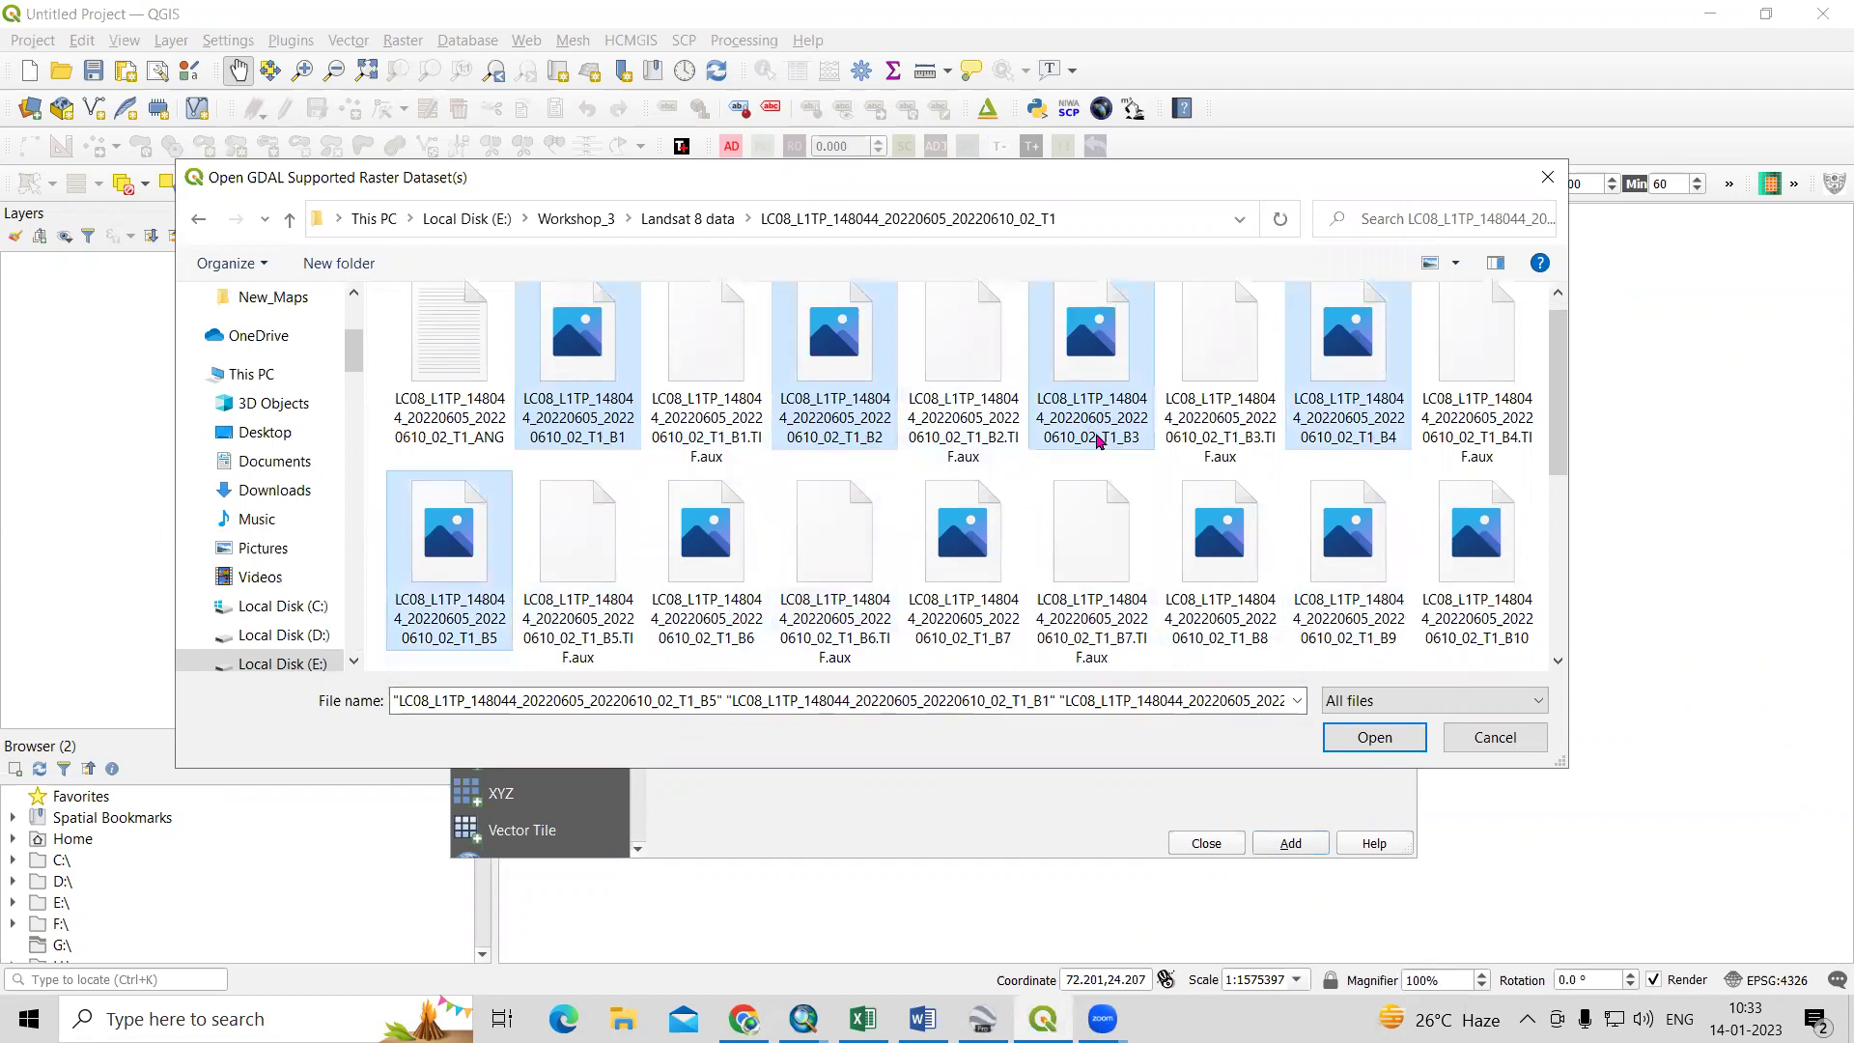
pyautogui.keyDown('ctrl'); pyautogui.click(728, 637); pyautogui.keyUp('ctrl')
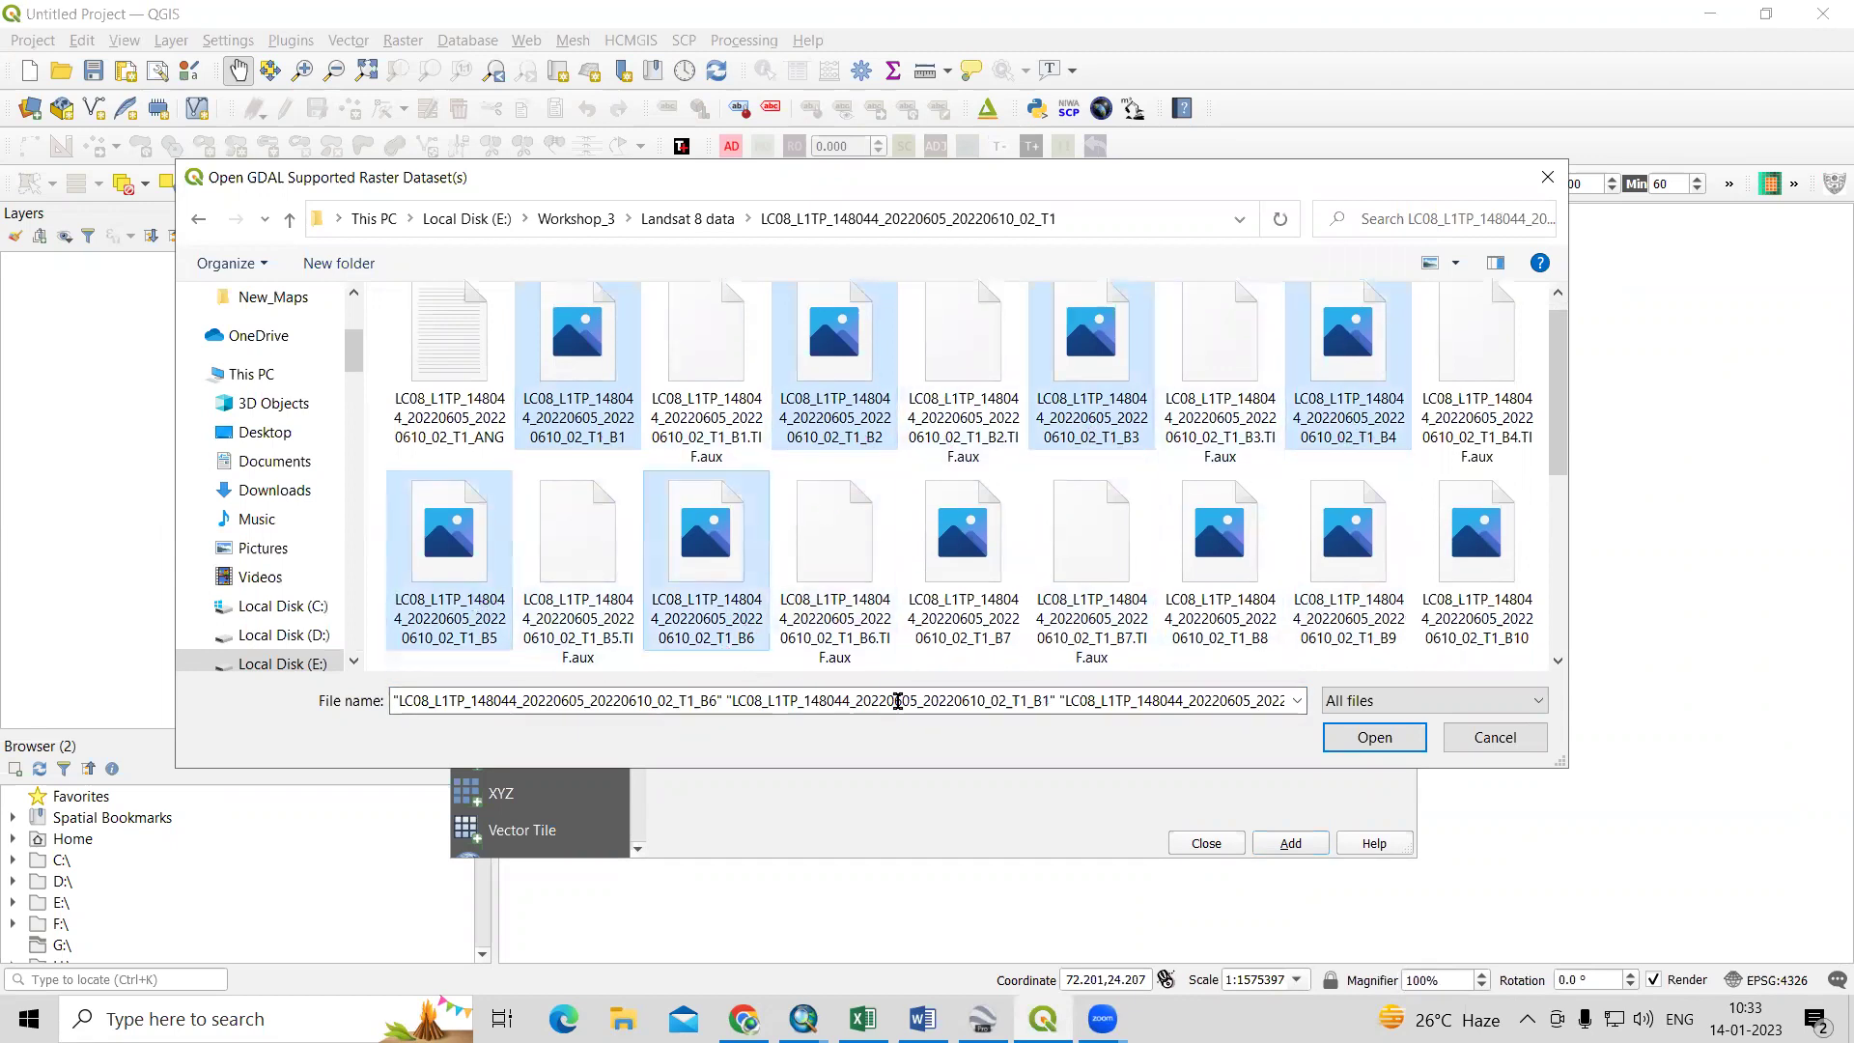
pyautogui.keyDown('ctrl'); pyautogui.click(989, 644); pyautogui.keyUp('ctrl')
pyautogui.keyDown('ctrl'); pyautogui.click(1231, 618); pyautogui.keyUp('ctrl')
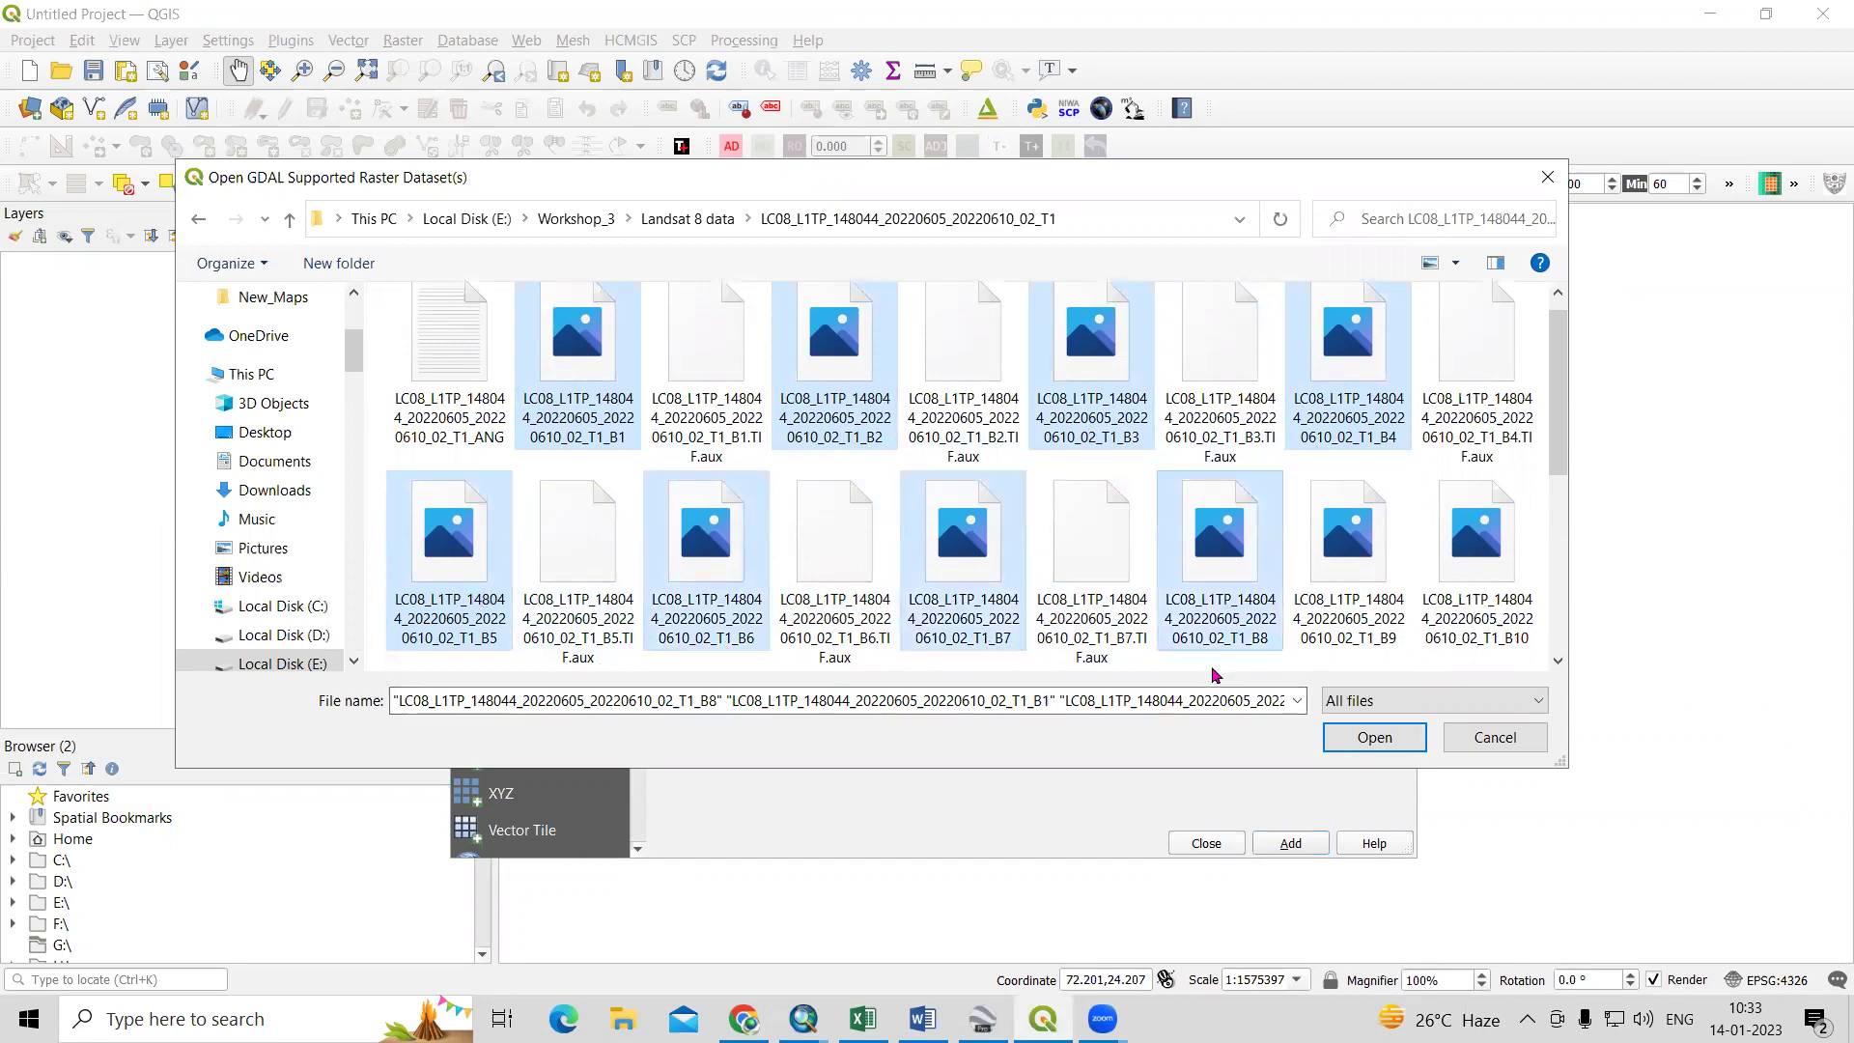
pyautogui.click(1374, 736)
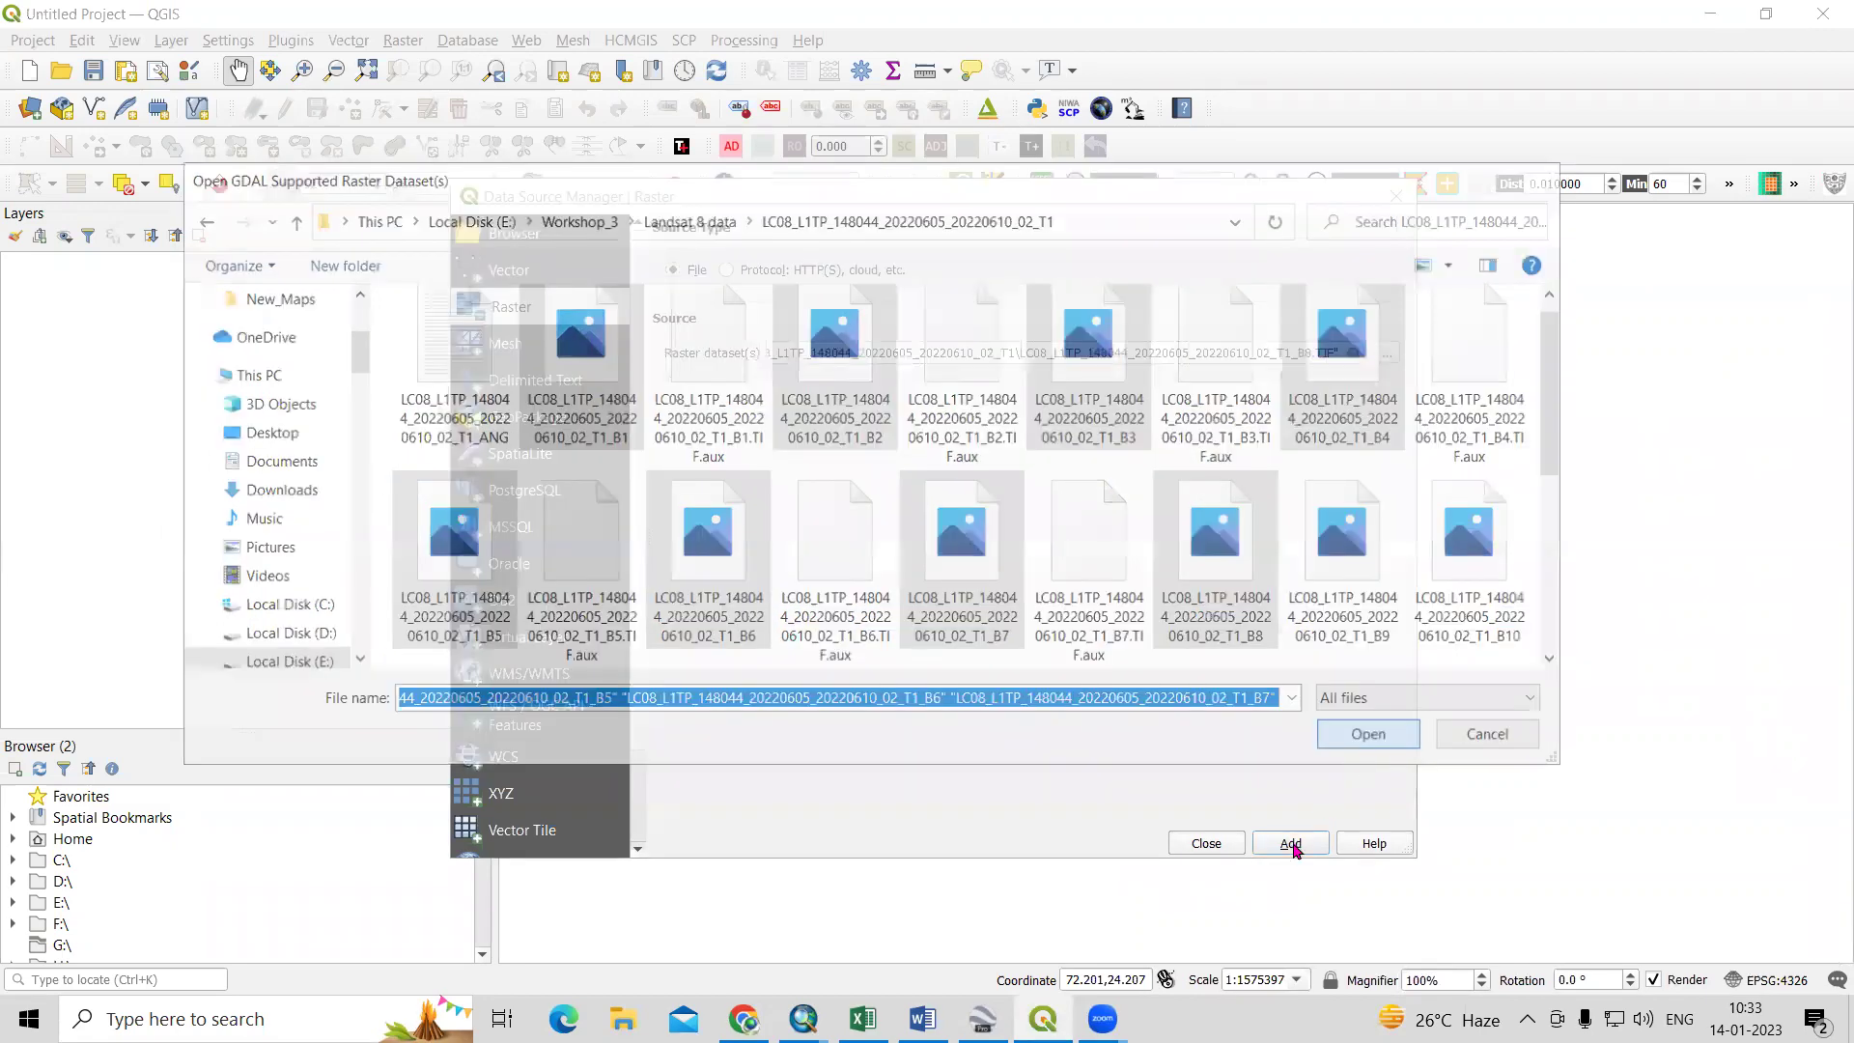
pyautogui.click(1205, 843)
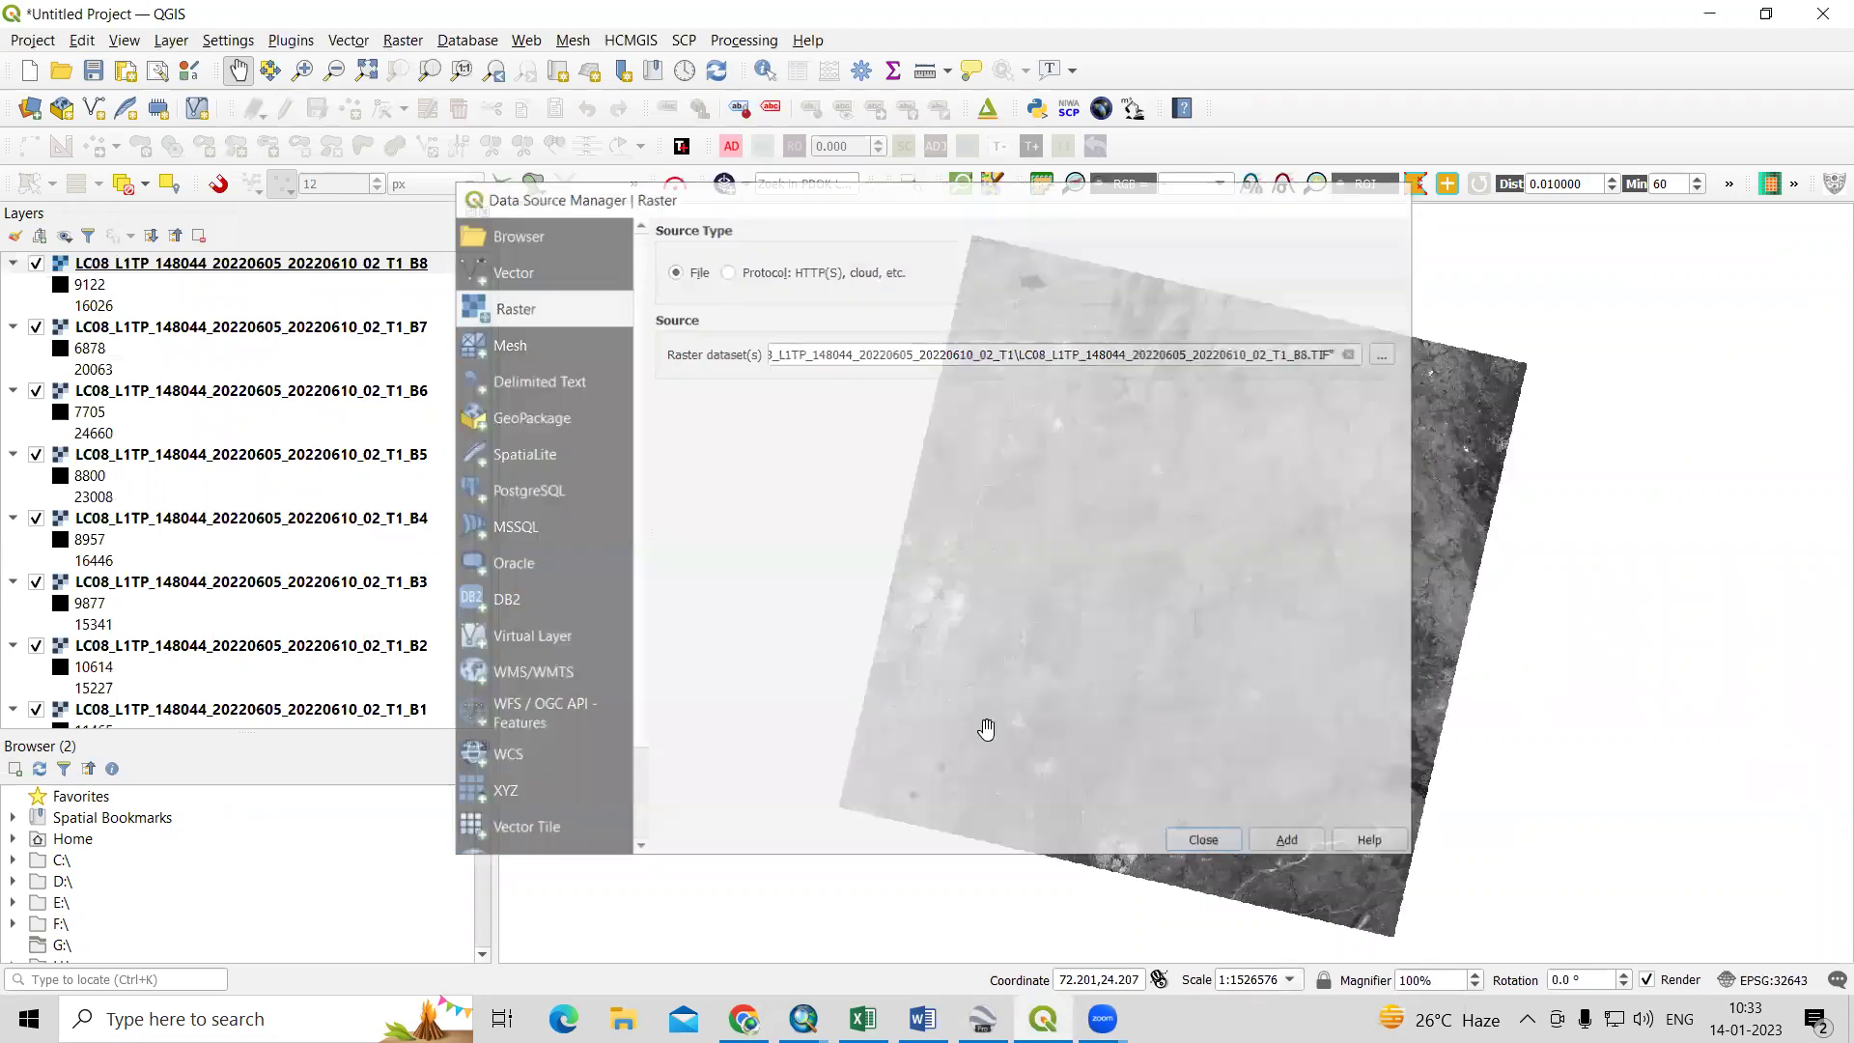
# Hide B8 and zoom closely into the lower part of the image to see pixels.
pyautogui.click(37, 264)
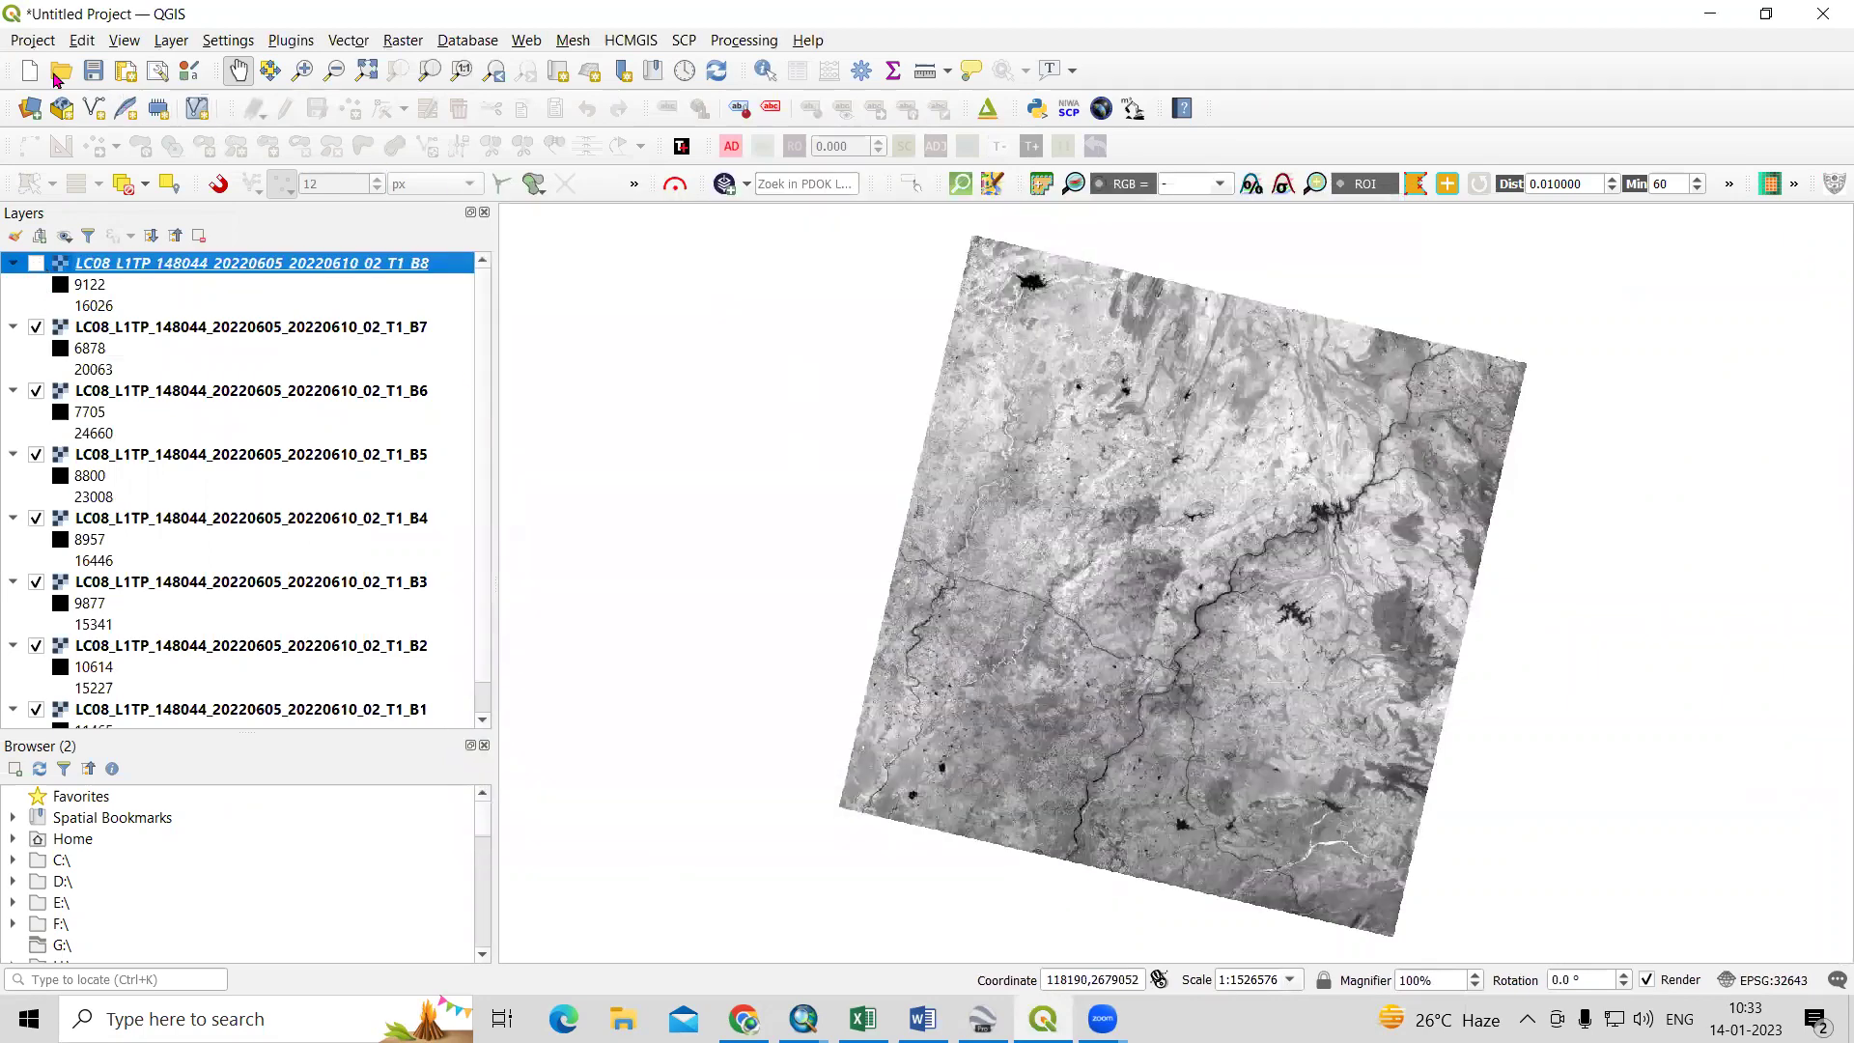
pyautogui.click(303, 71)
pyautogui.moveTo(1149, 746); pyautogui.dragTo(1268, 872)
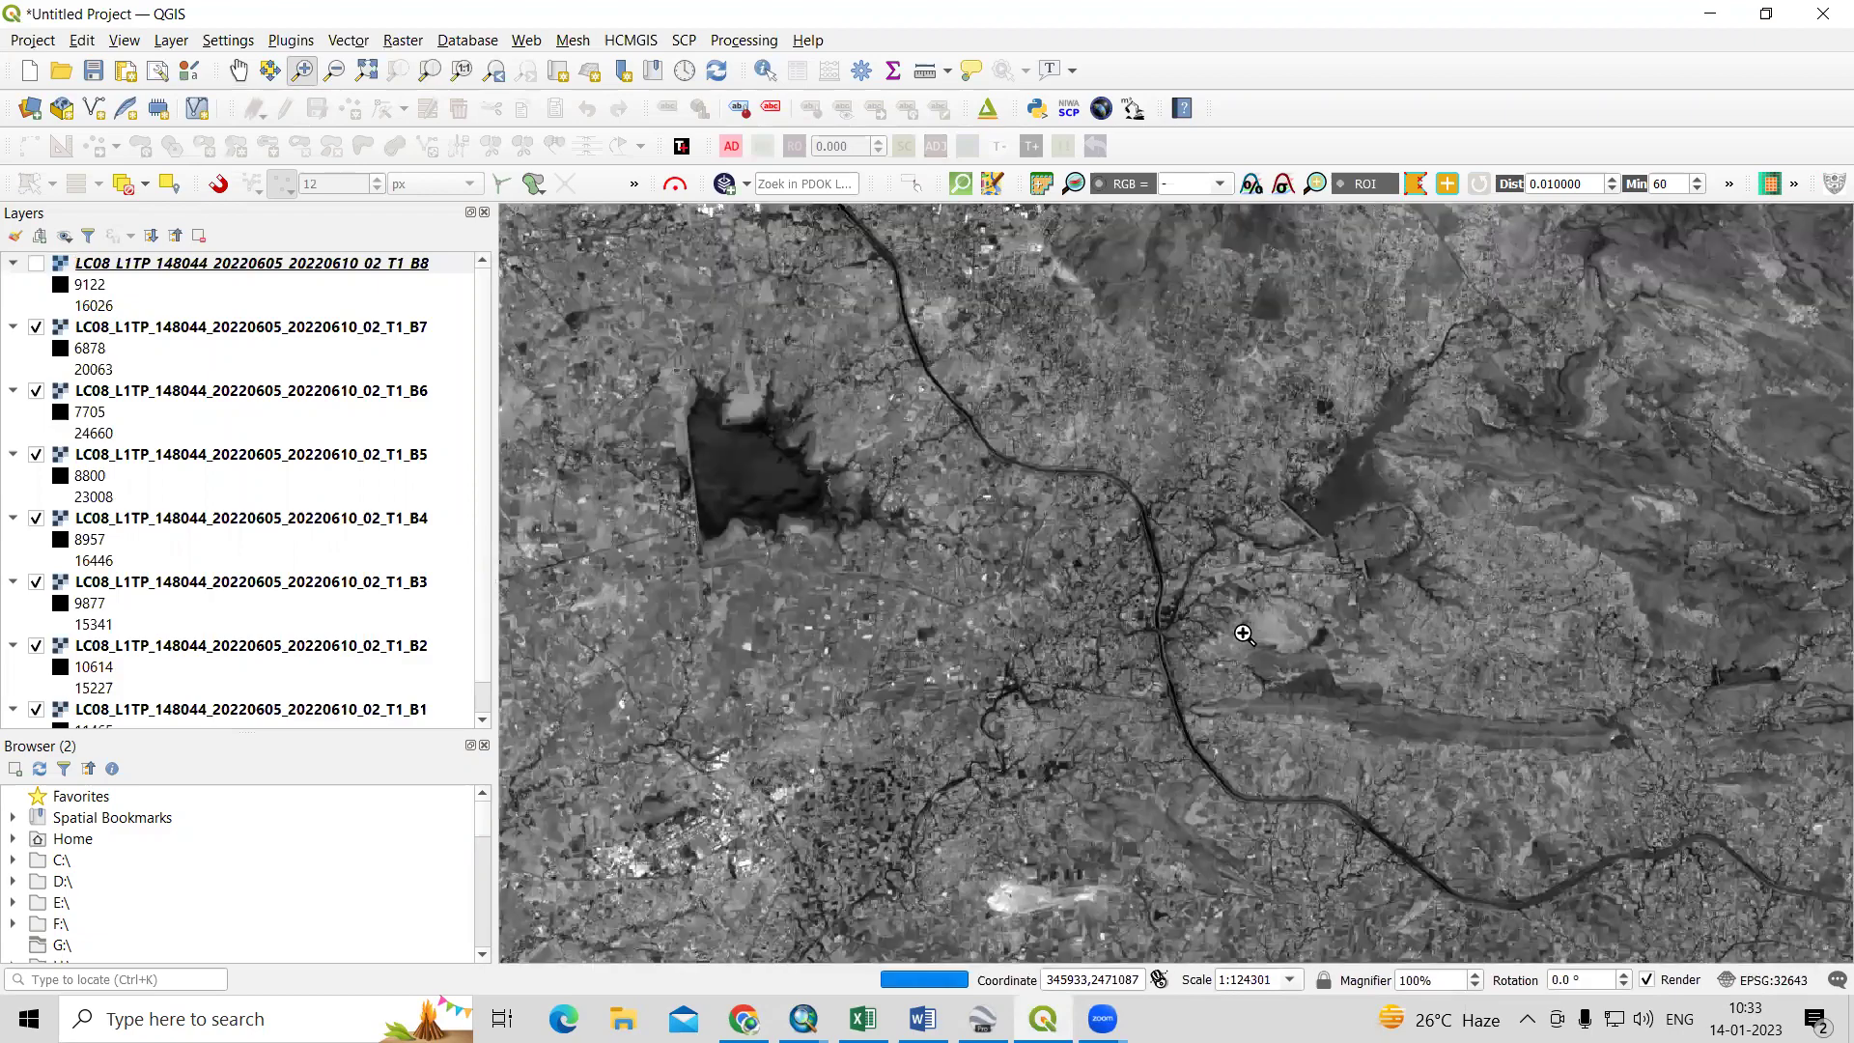
pyautogui.click(1194, 700)
pyautogui.moveTo(971, 911); pyautogui.dragTo(956, 699)
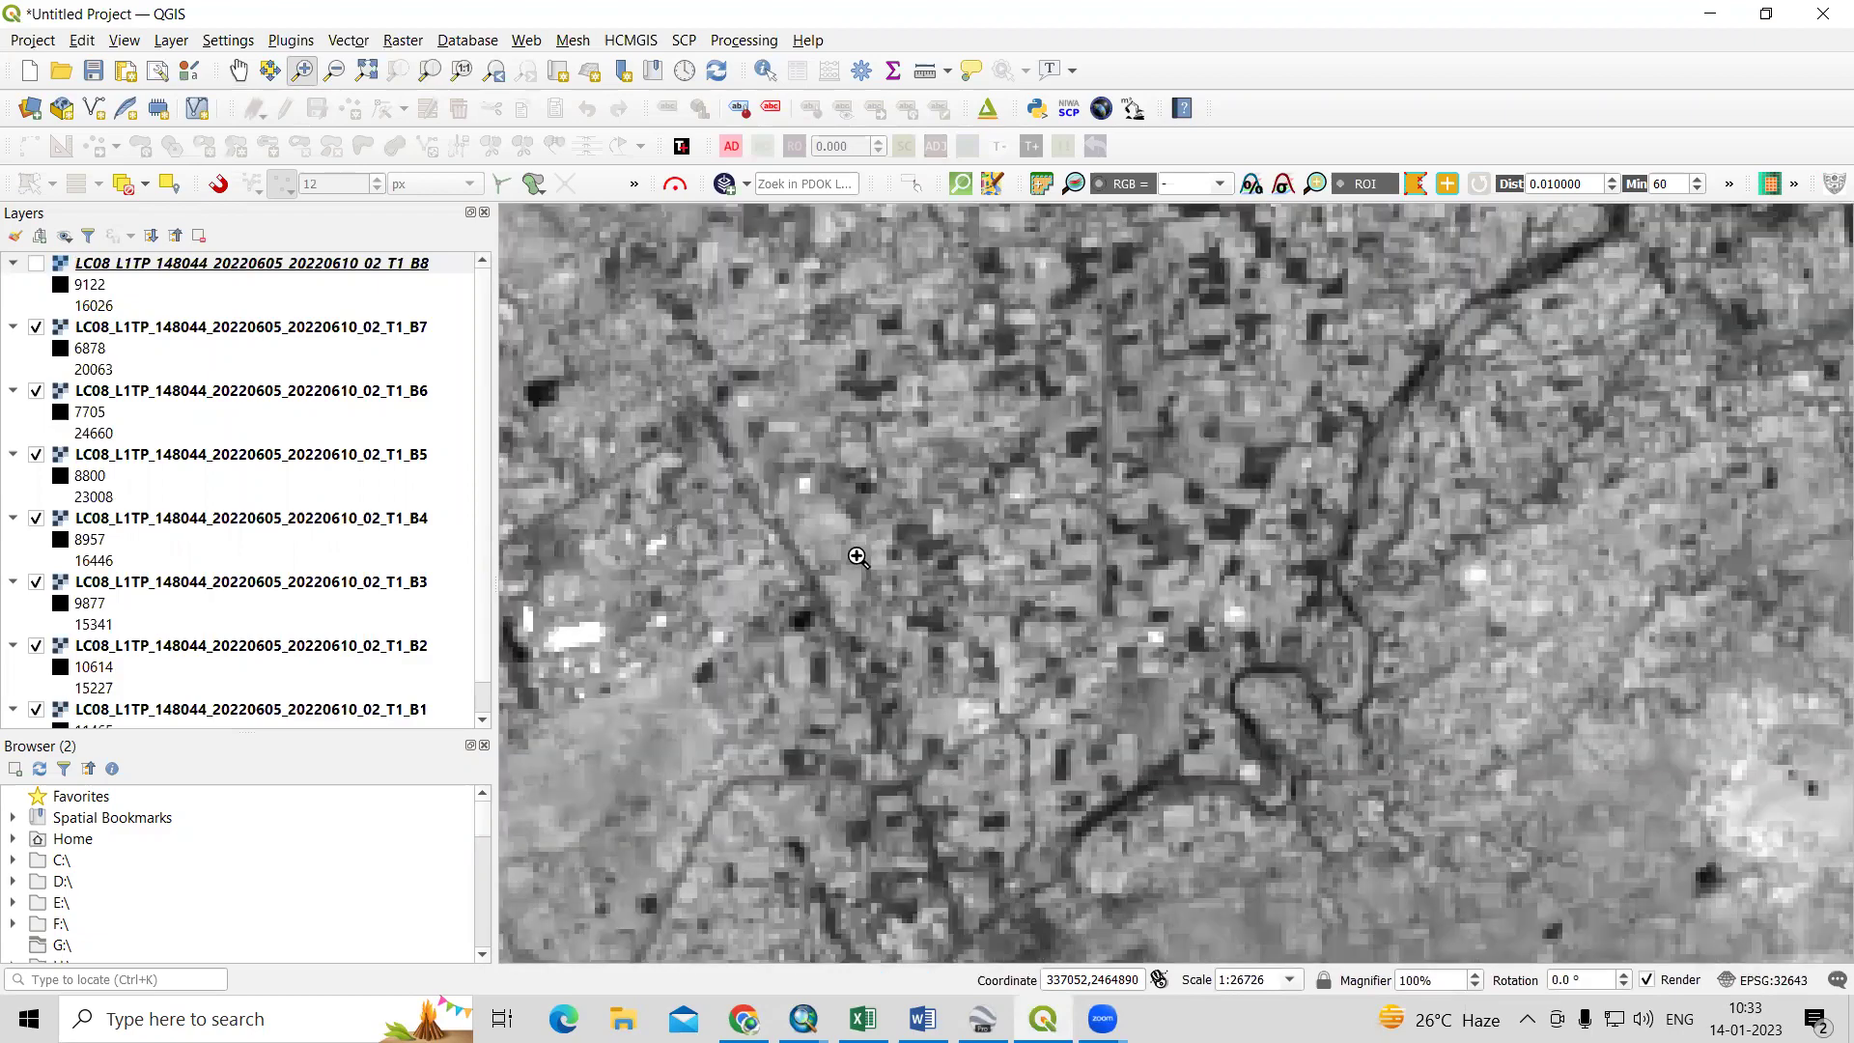
# Toggle B8 on, off and on again to compare its sharpness with the 30 m bands.
pyautogui.click(36, 264)
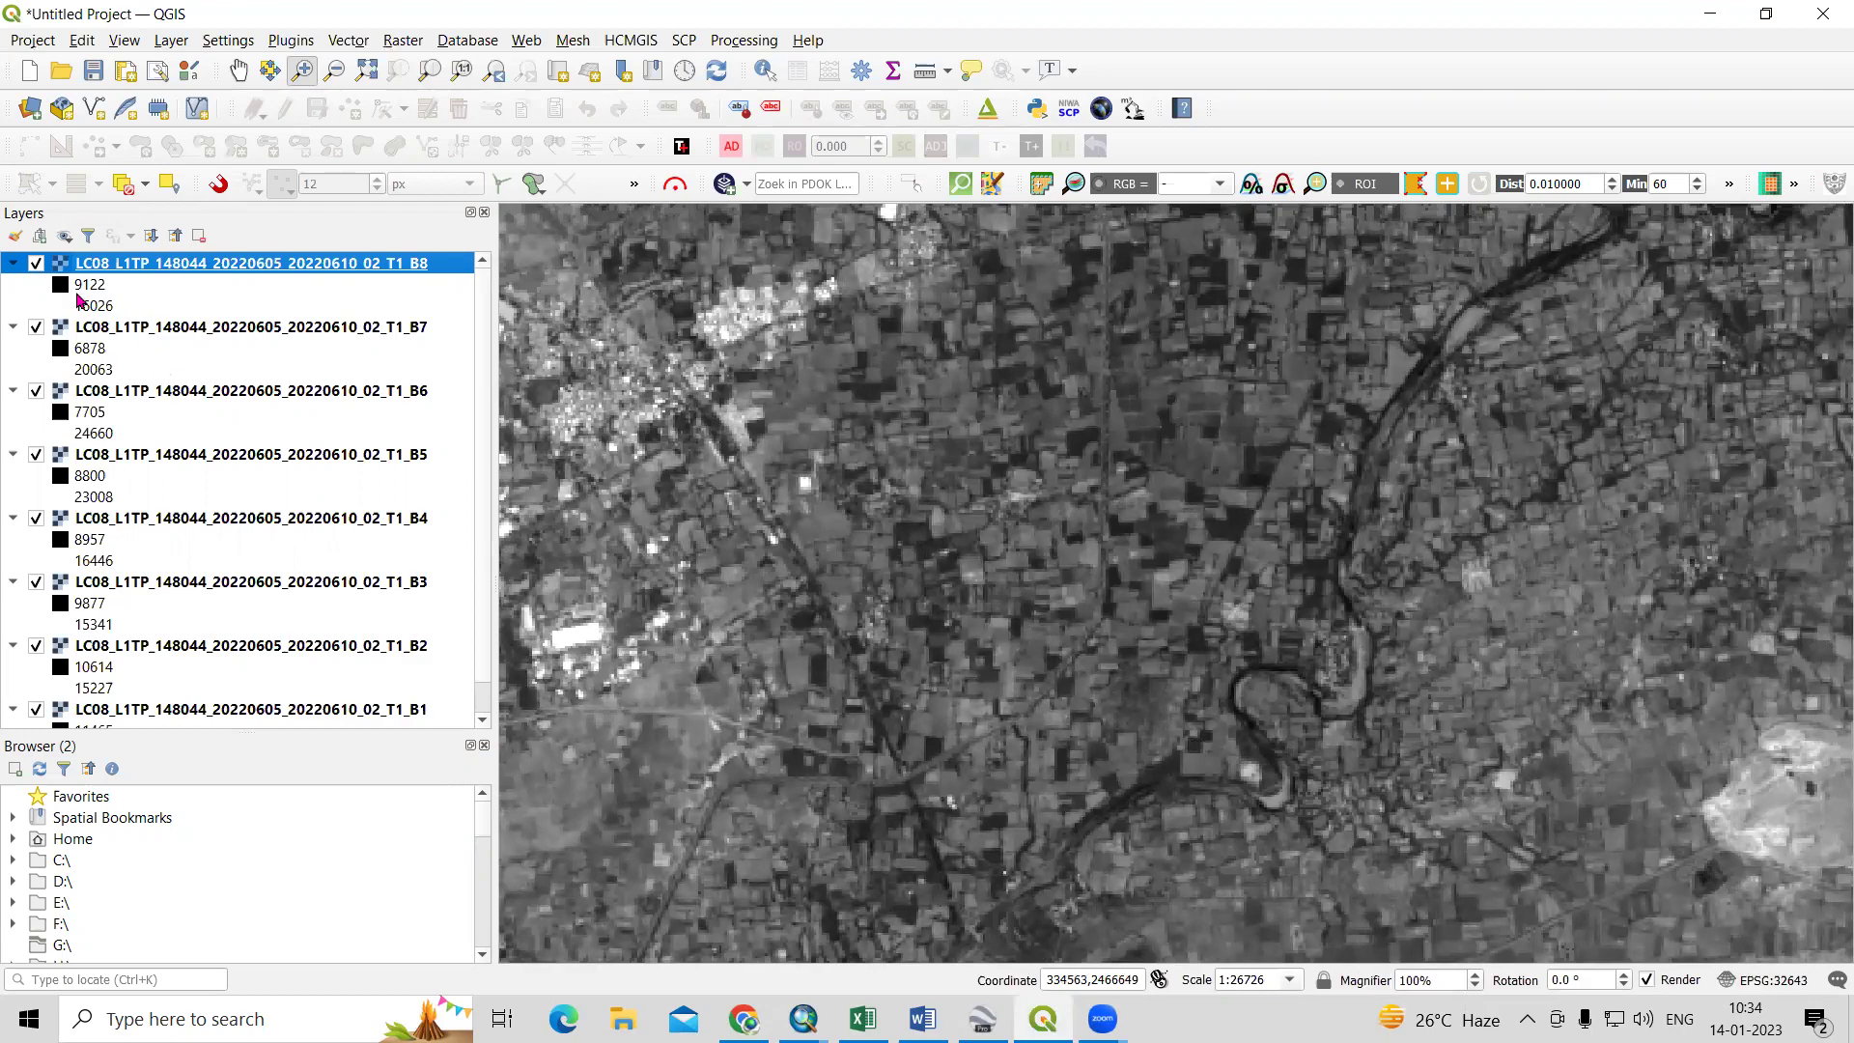
pyautogui.click(37, 264)
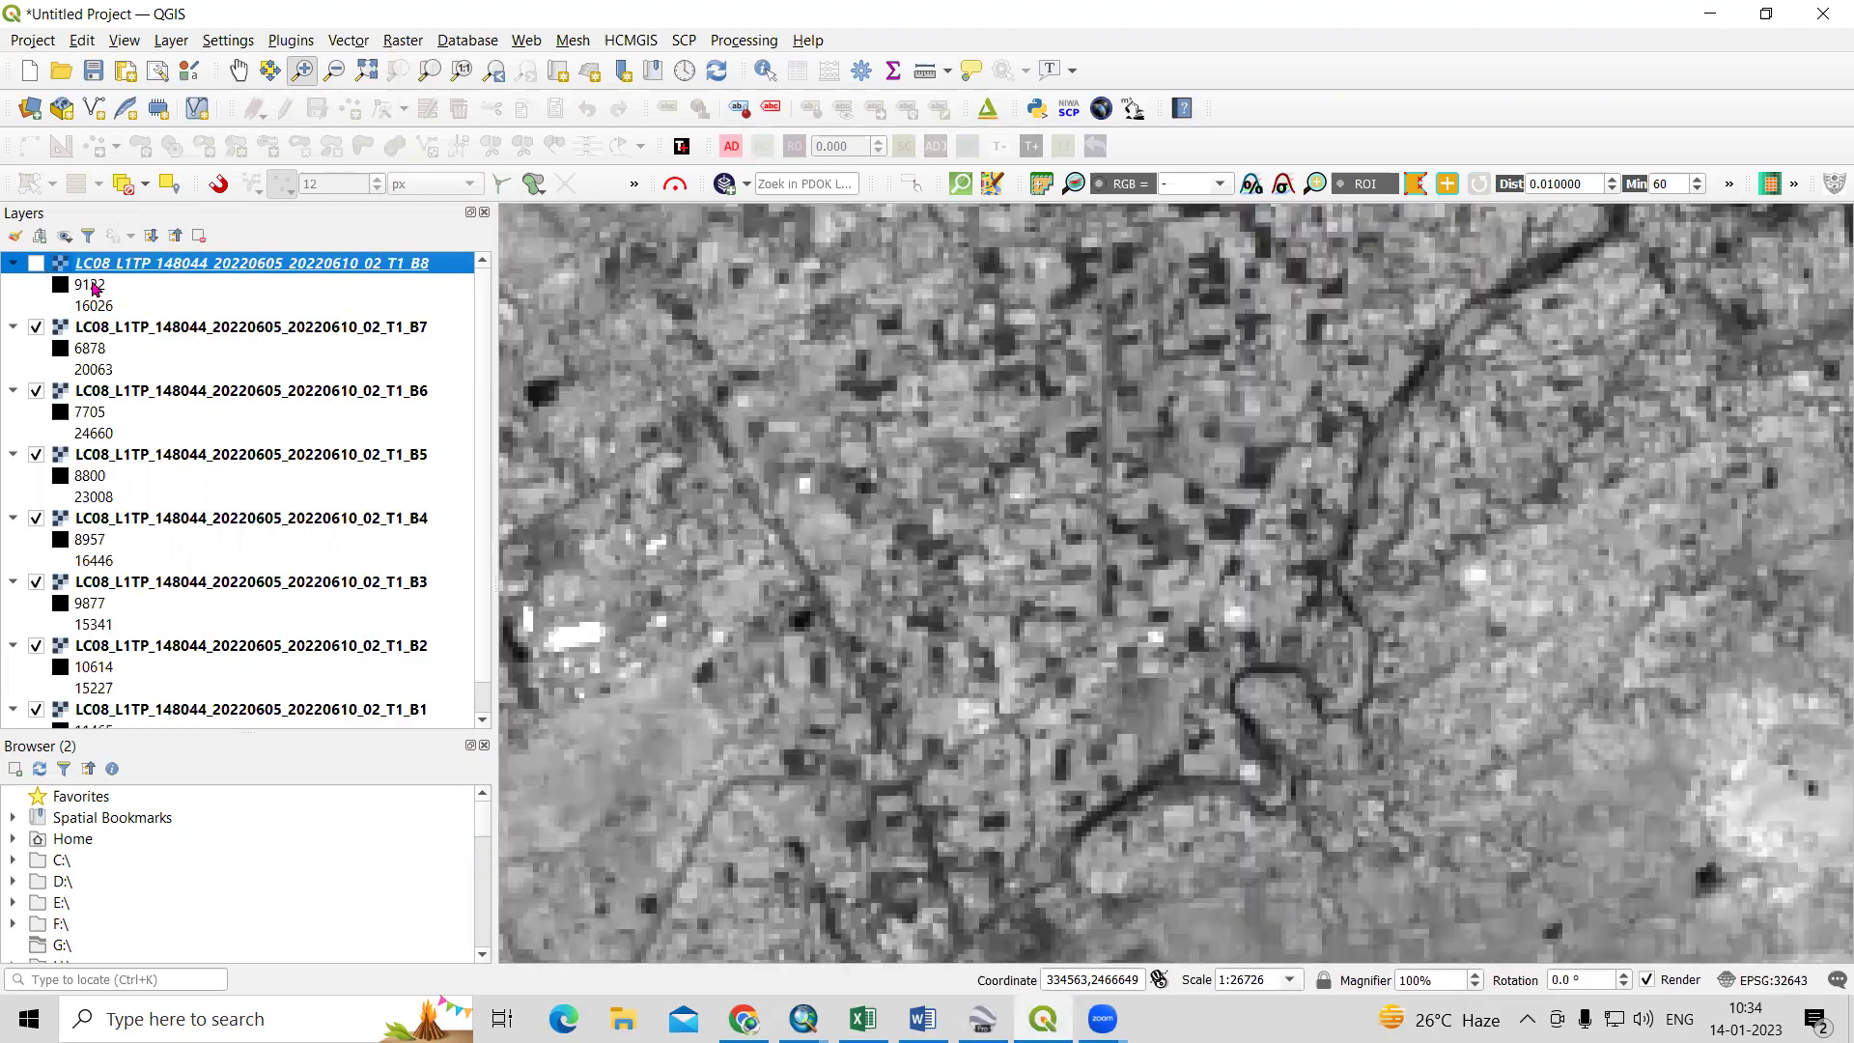
pyautogui.click(36, 264)
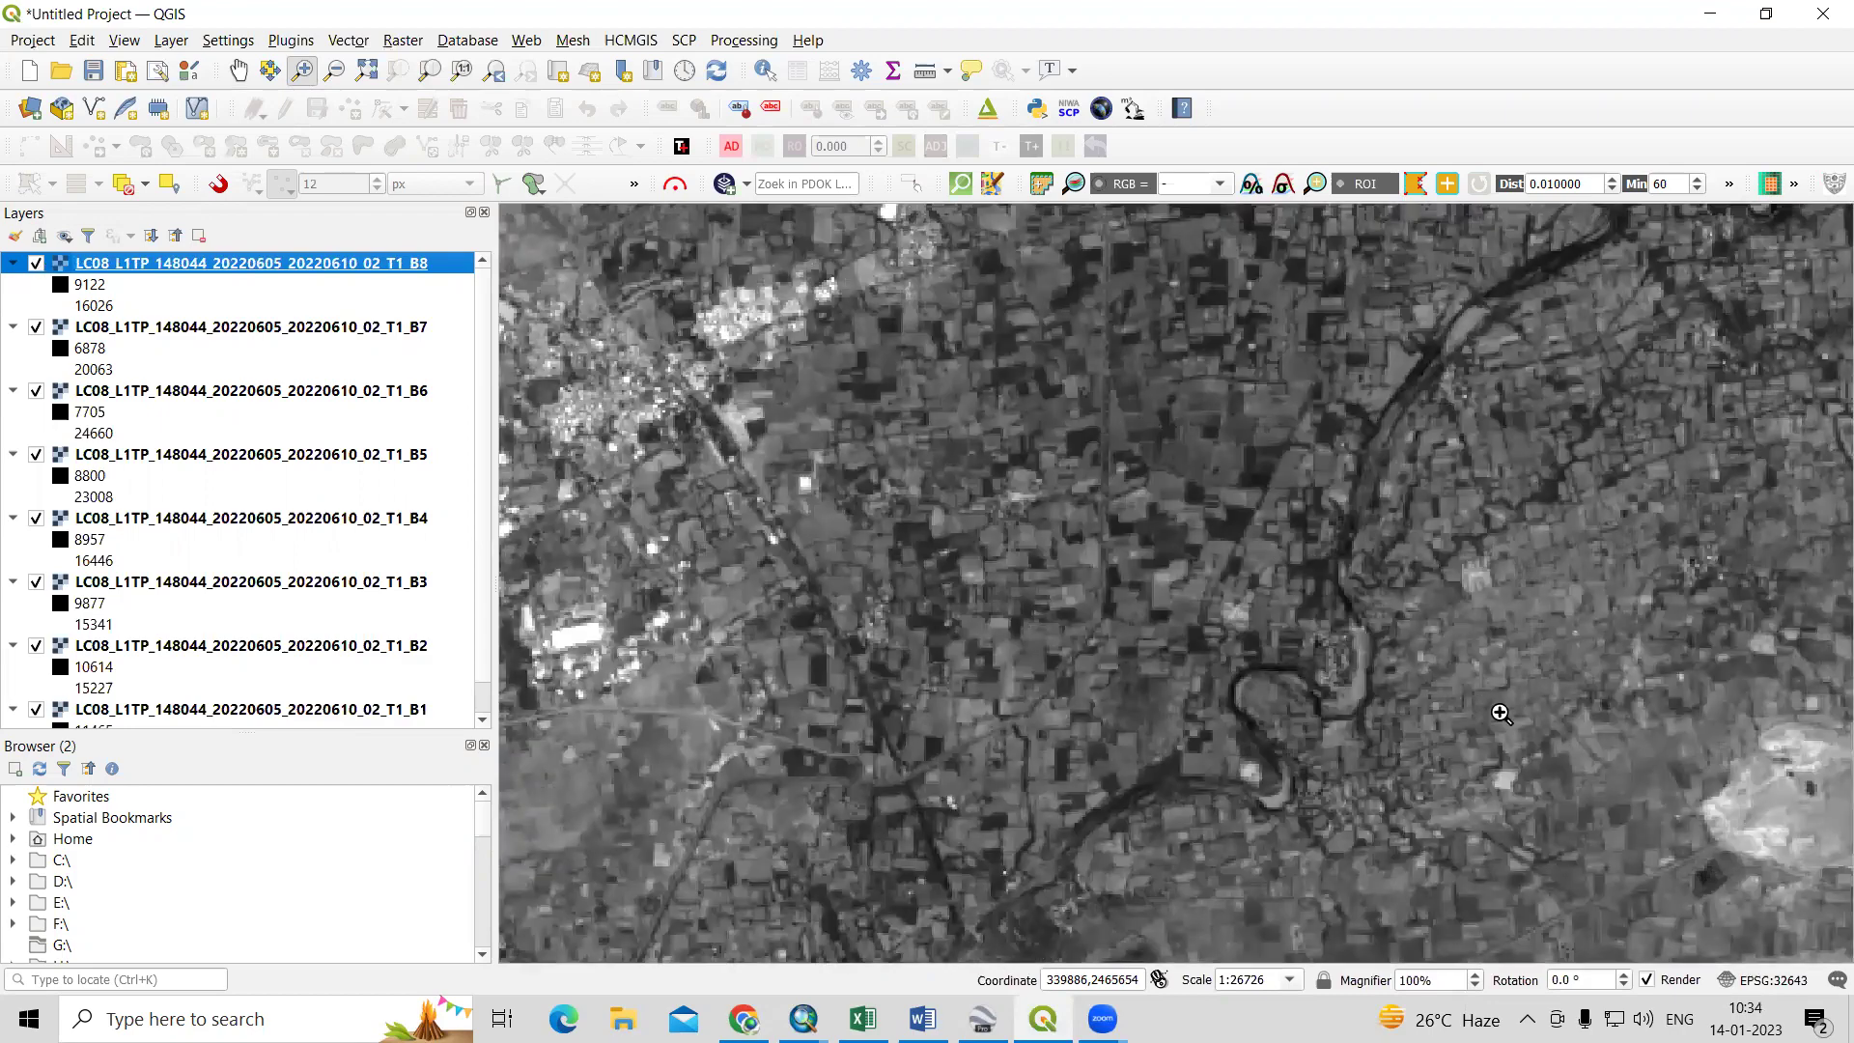
pyautogui.rightClick(244, 330)
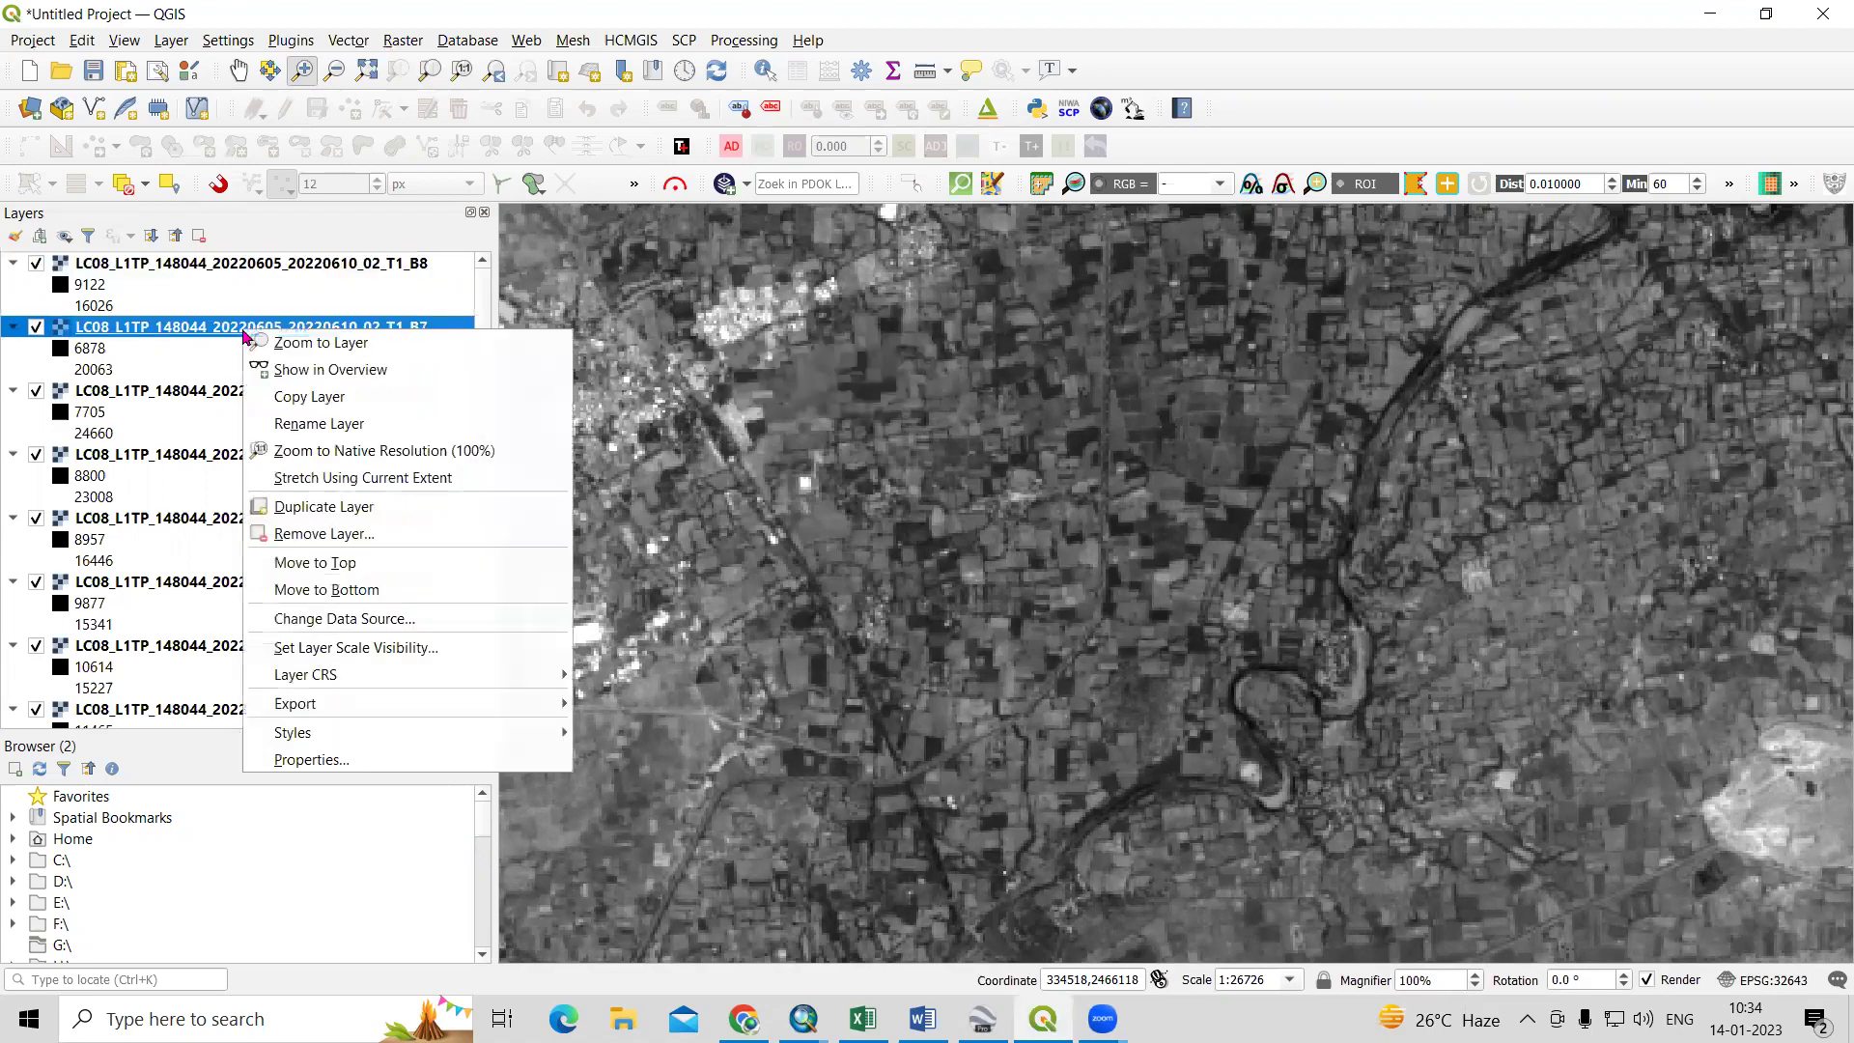
pyautogui.click(362, 759)
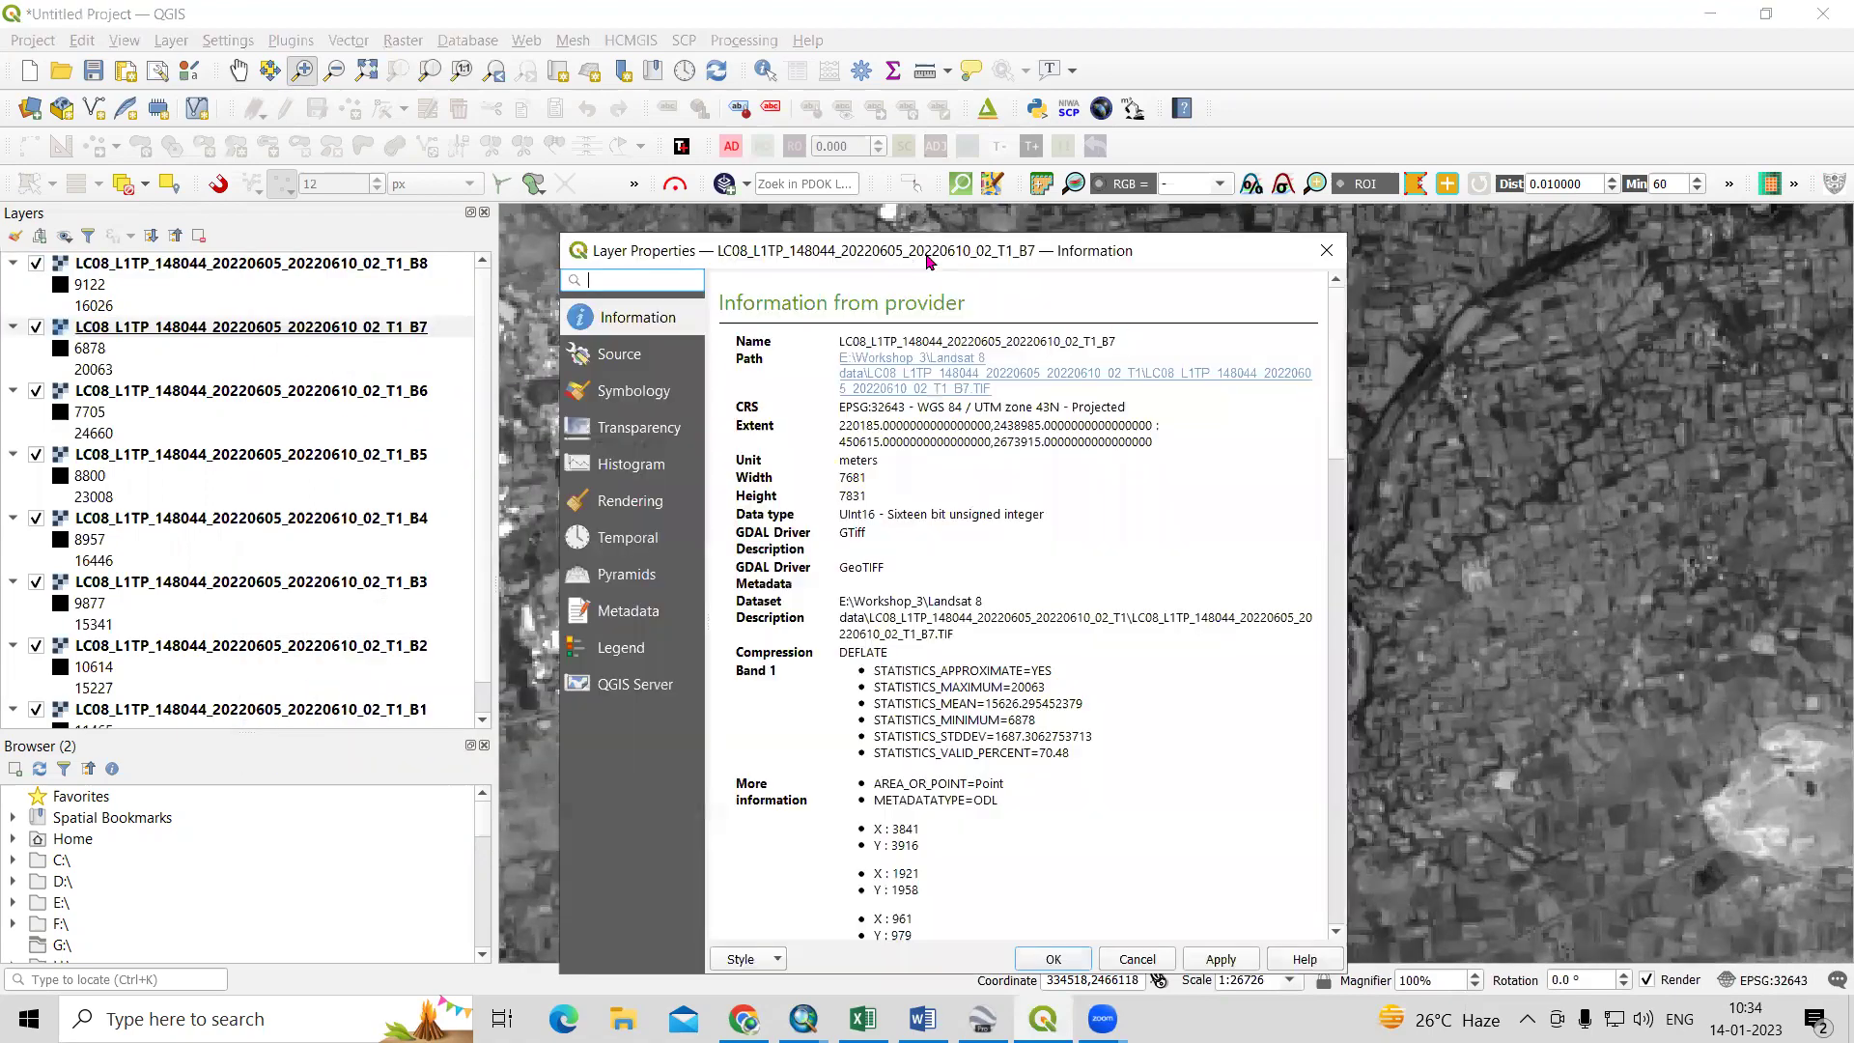
pyautogui.moveTo(915, 268); pyautogui.dragTo(1132, 209)
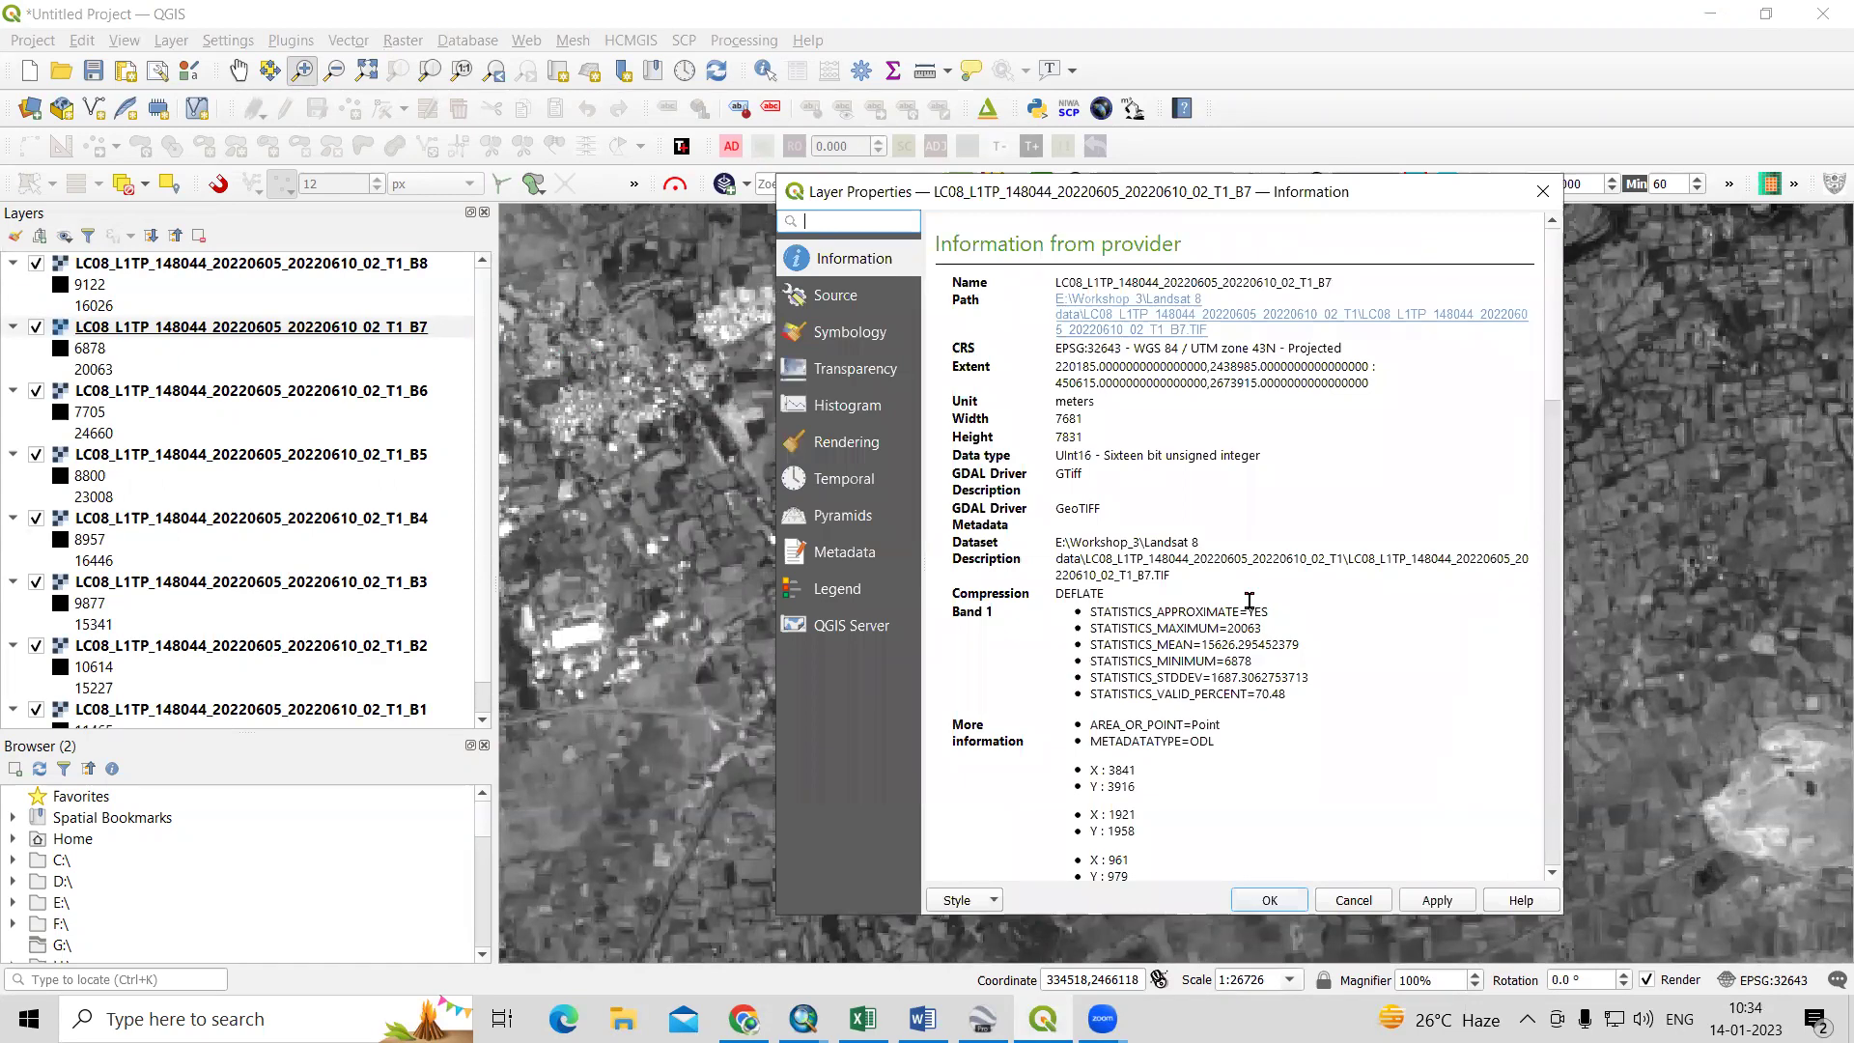
pyautogui.scroll(-6, 1248, 601)
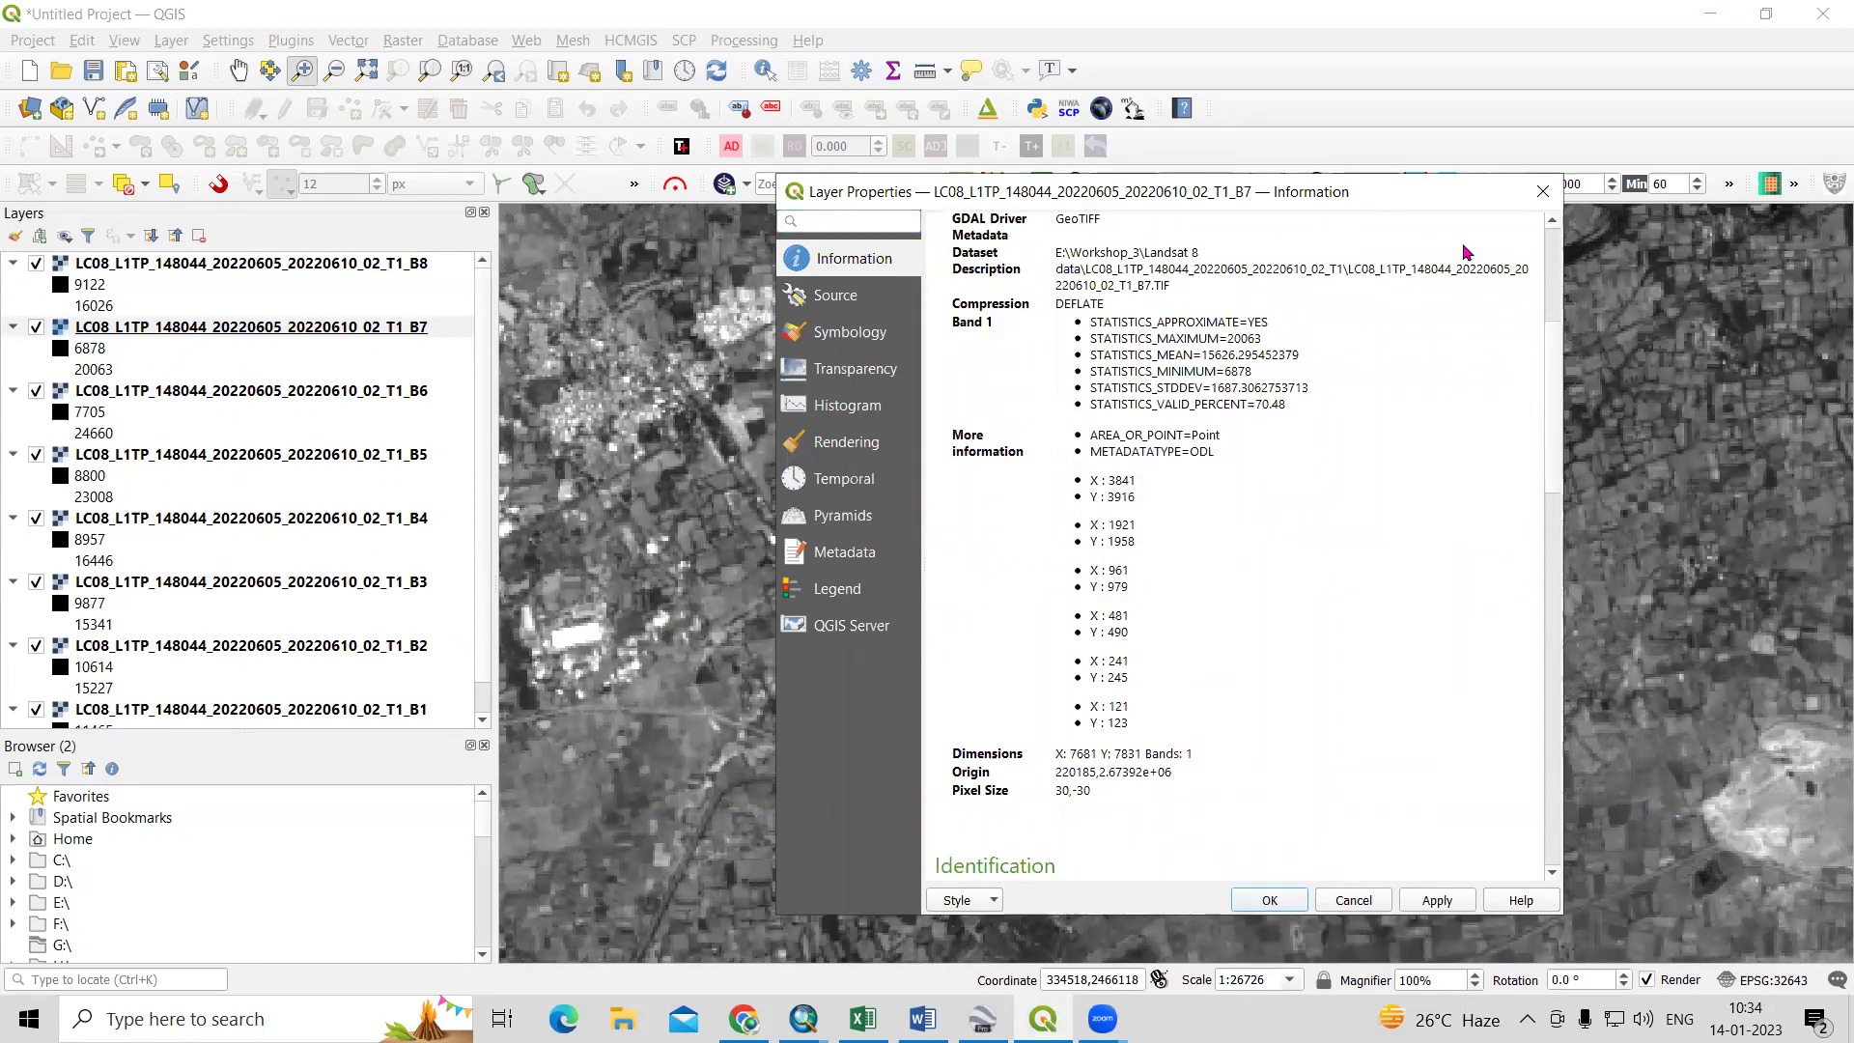
pyautogui.click(1541, 191)
pyautogui.click(290, 708)
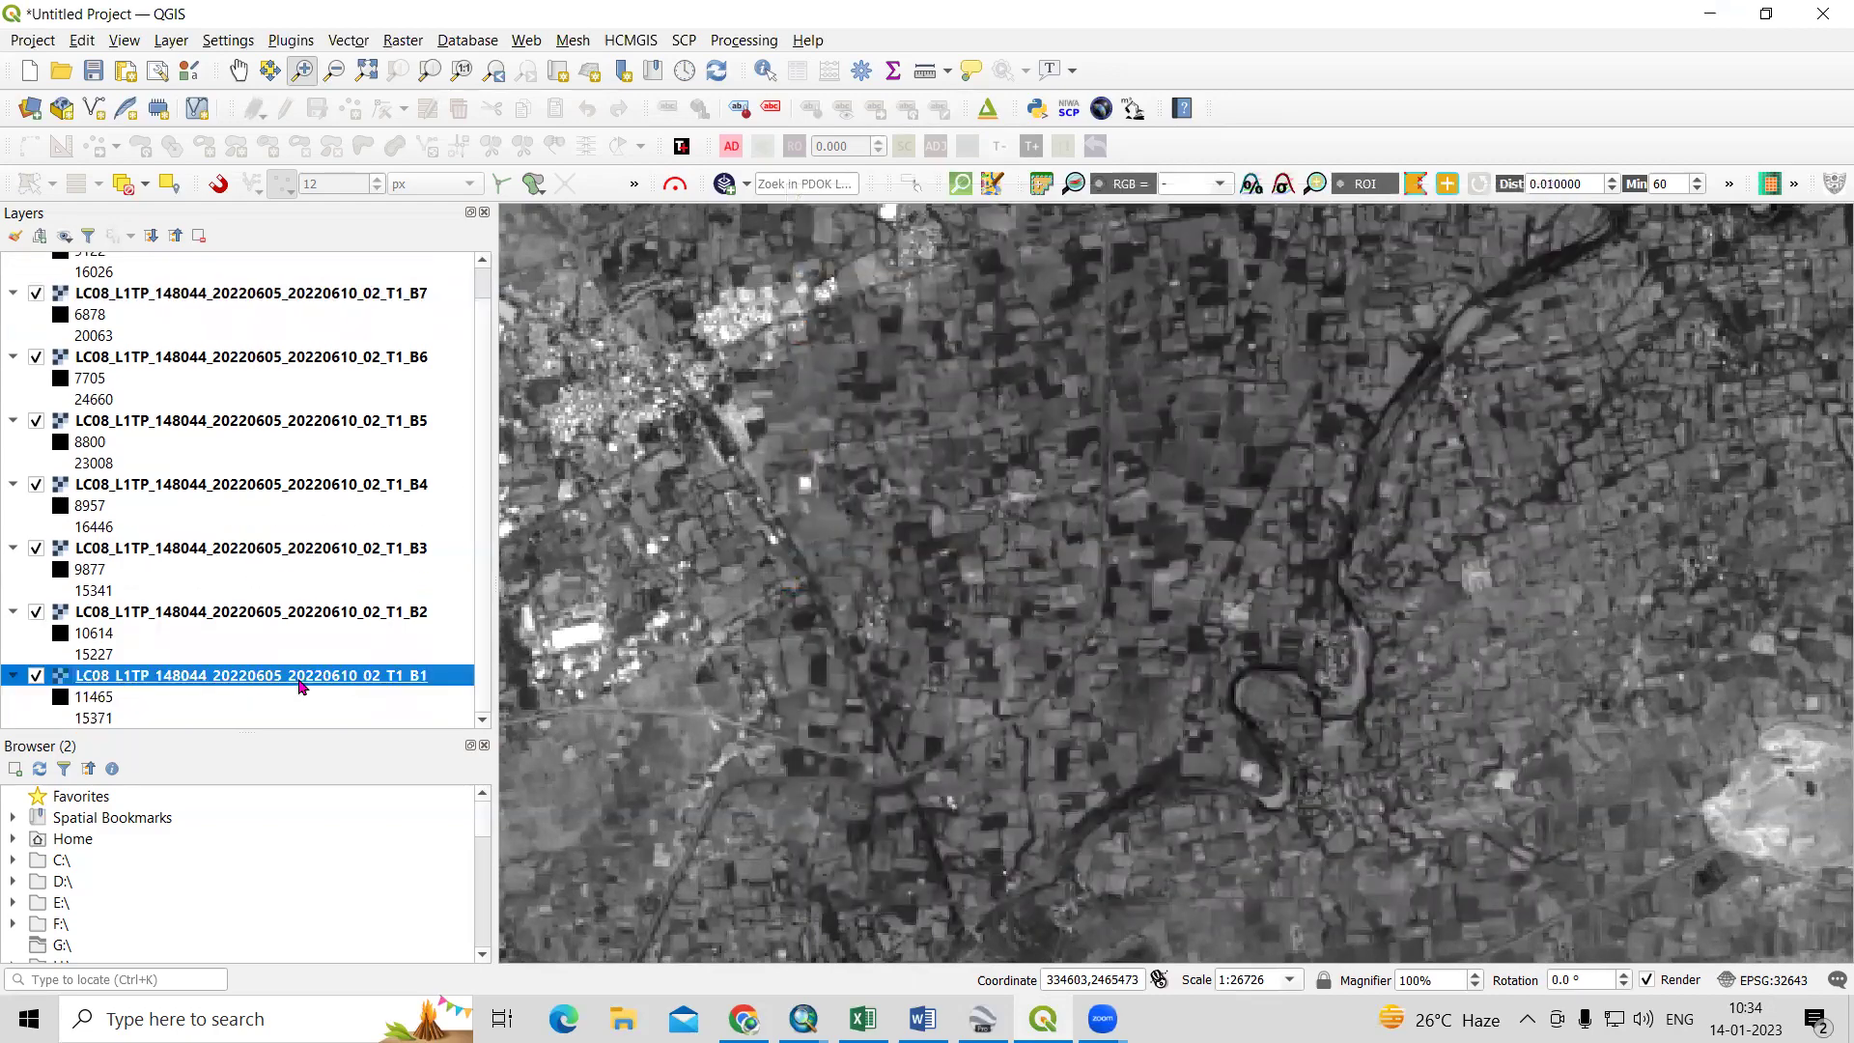
pyautogui.rightClick(300, 676)
pyautogui.click(384, 674)
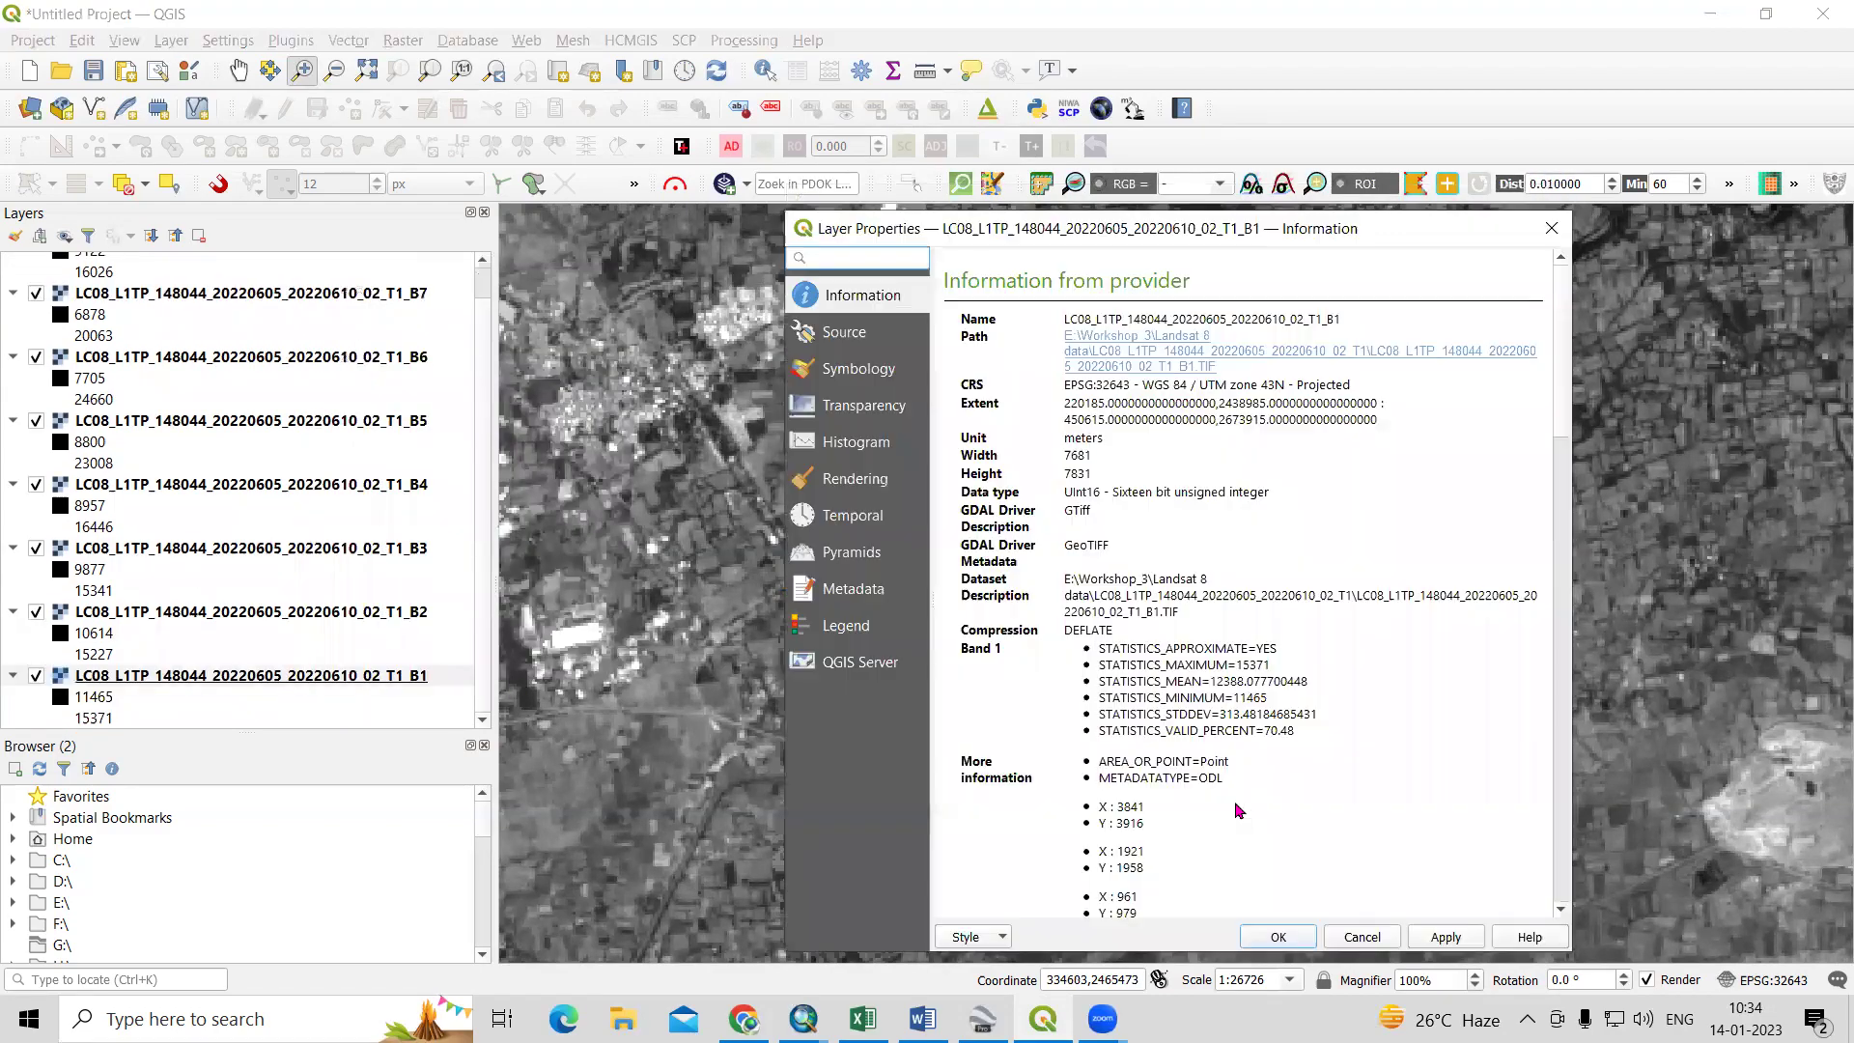
pyautogui.scroll(-2, 1239, 810)
pyautogui.scroll(-3, 1205, 838)
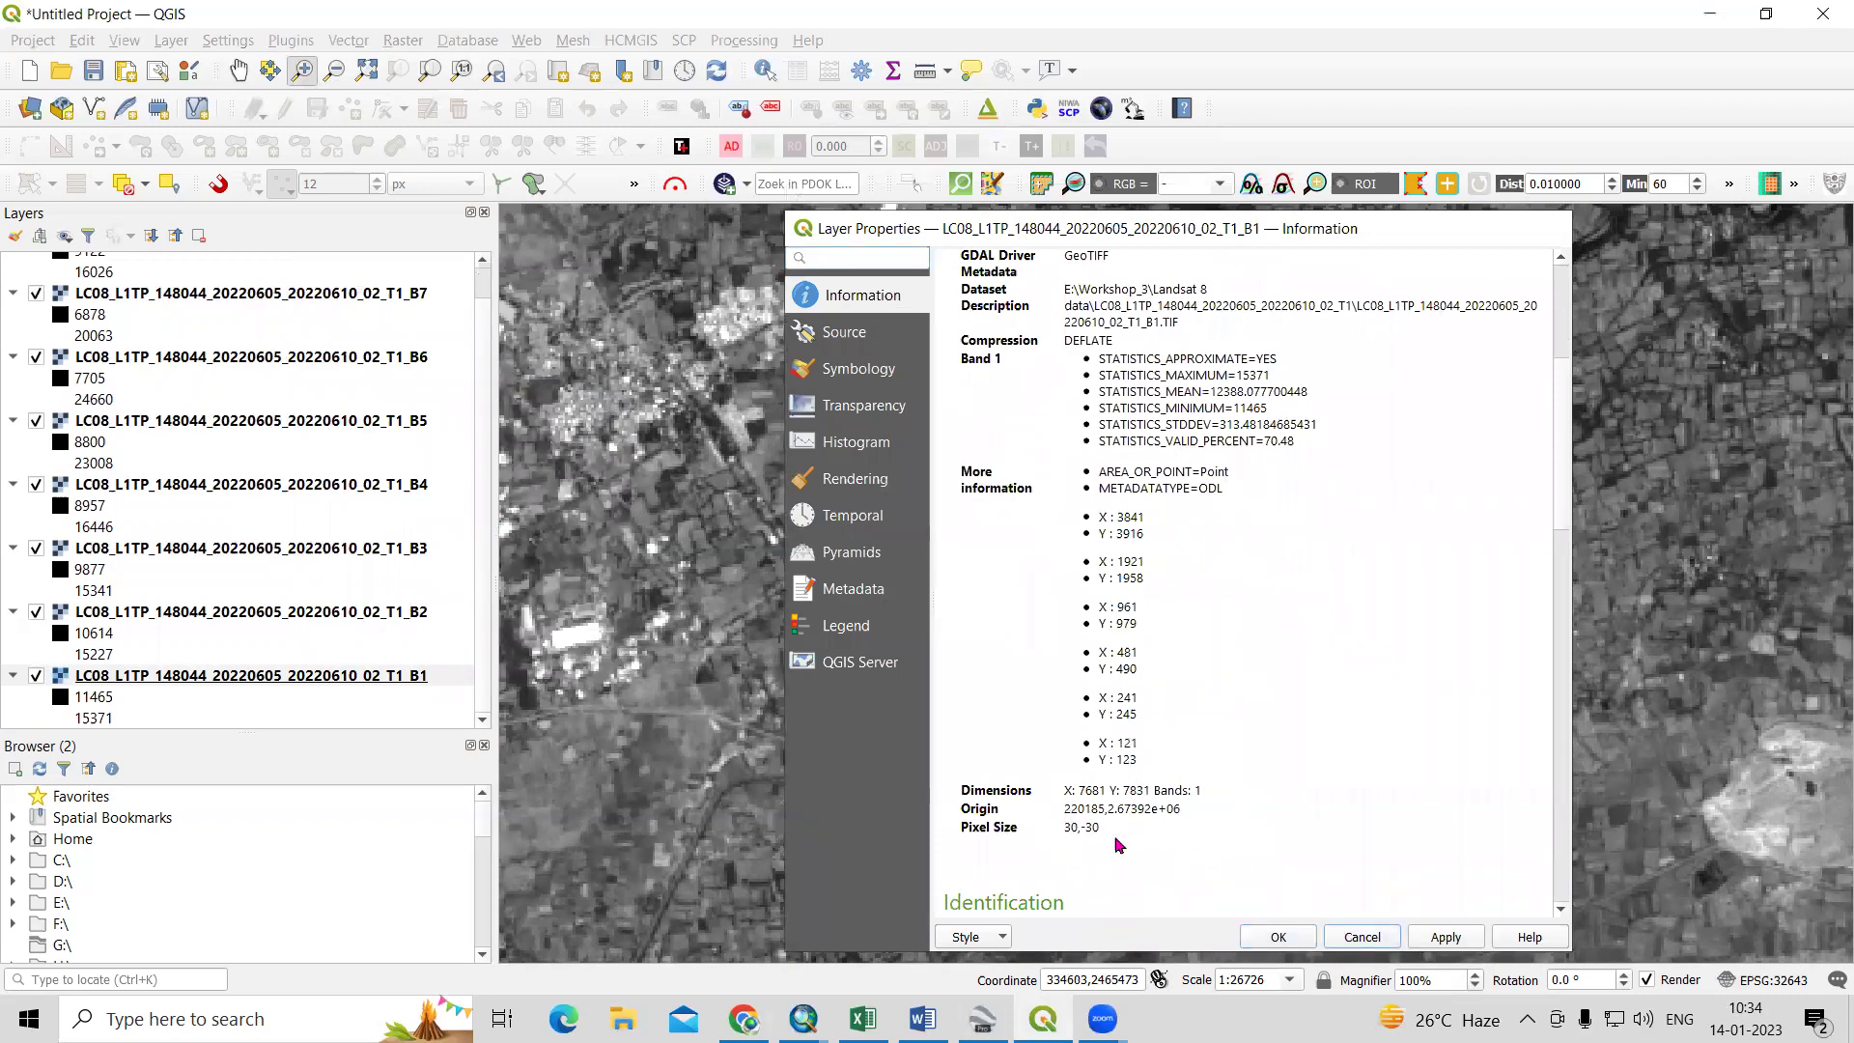
pyautogui.click(1350, 937)
pyautogui.click(256, 269)
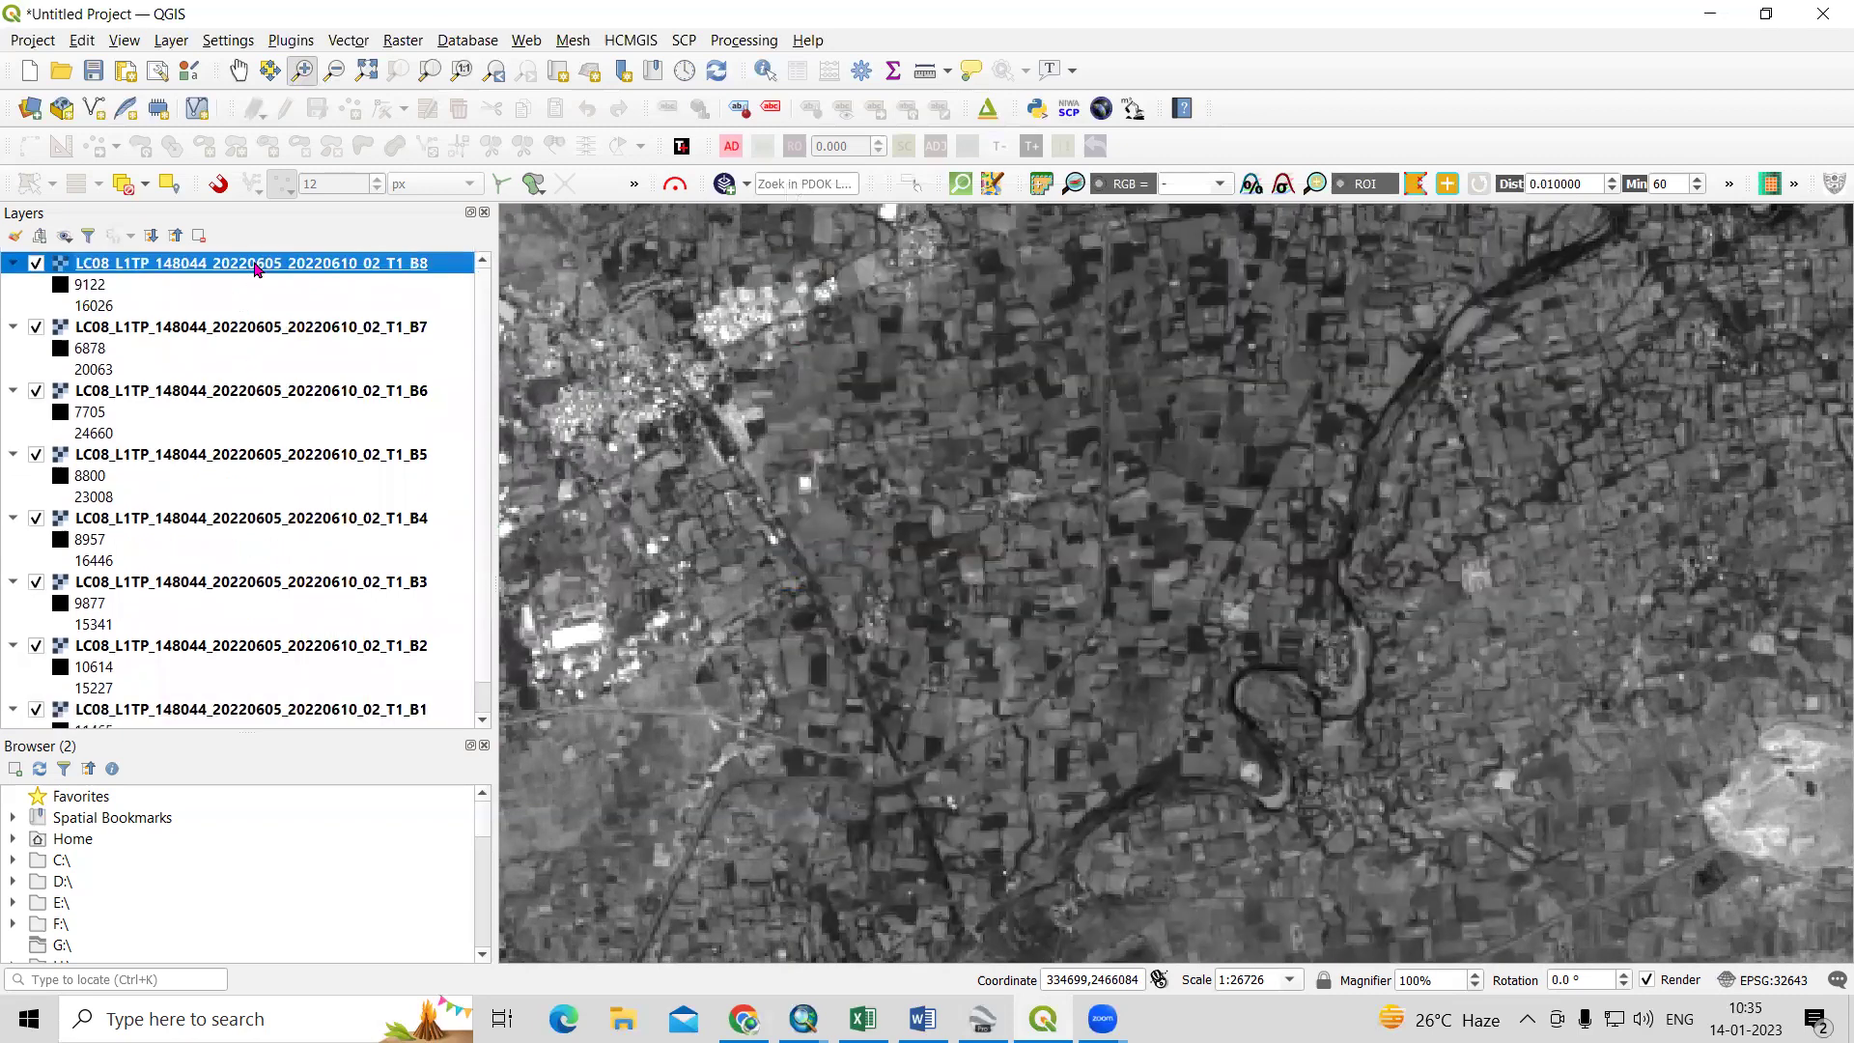
pyautogui.rightClick(256, 268)
pyautogui.click(367, 663)
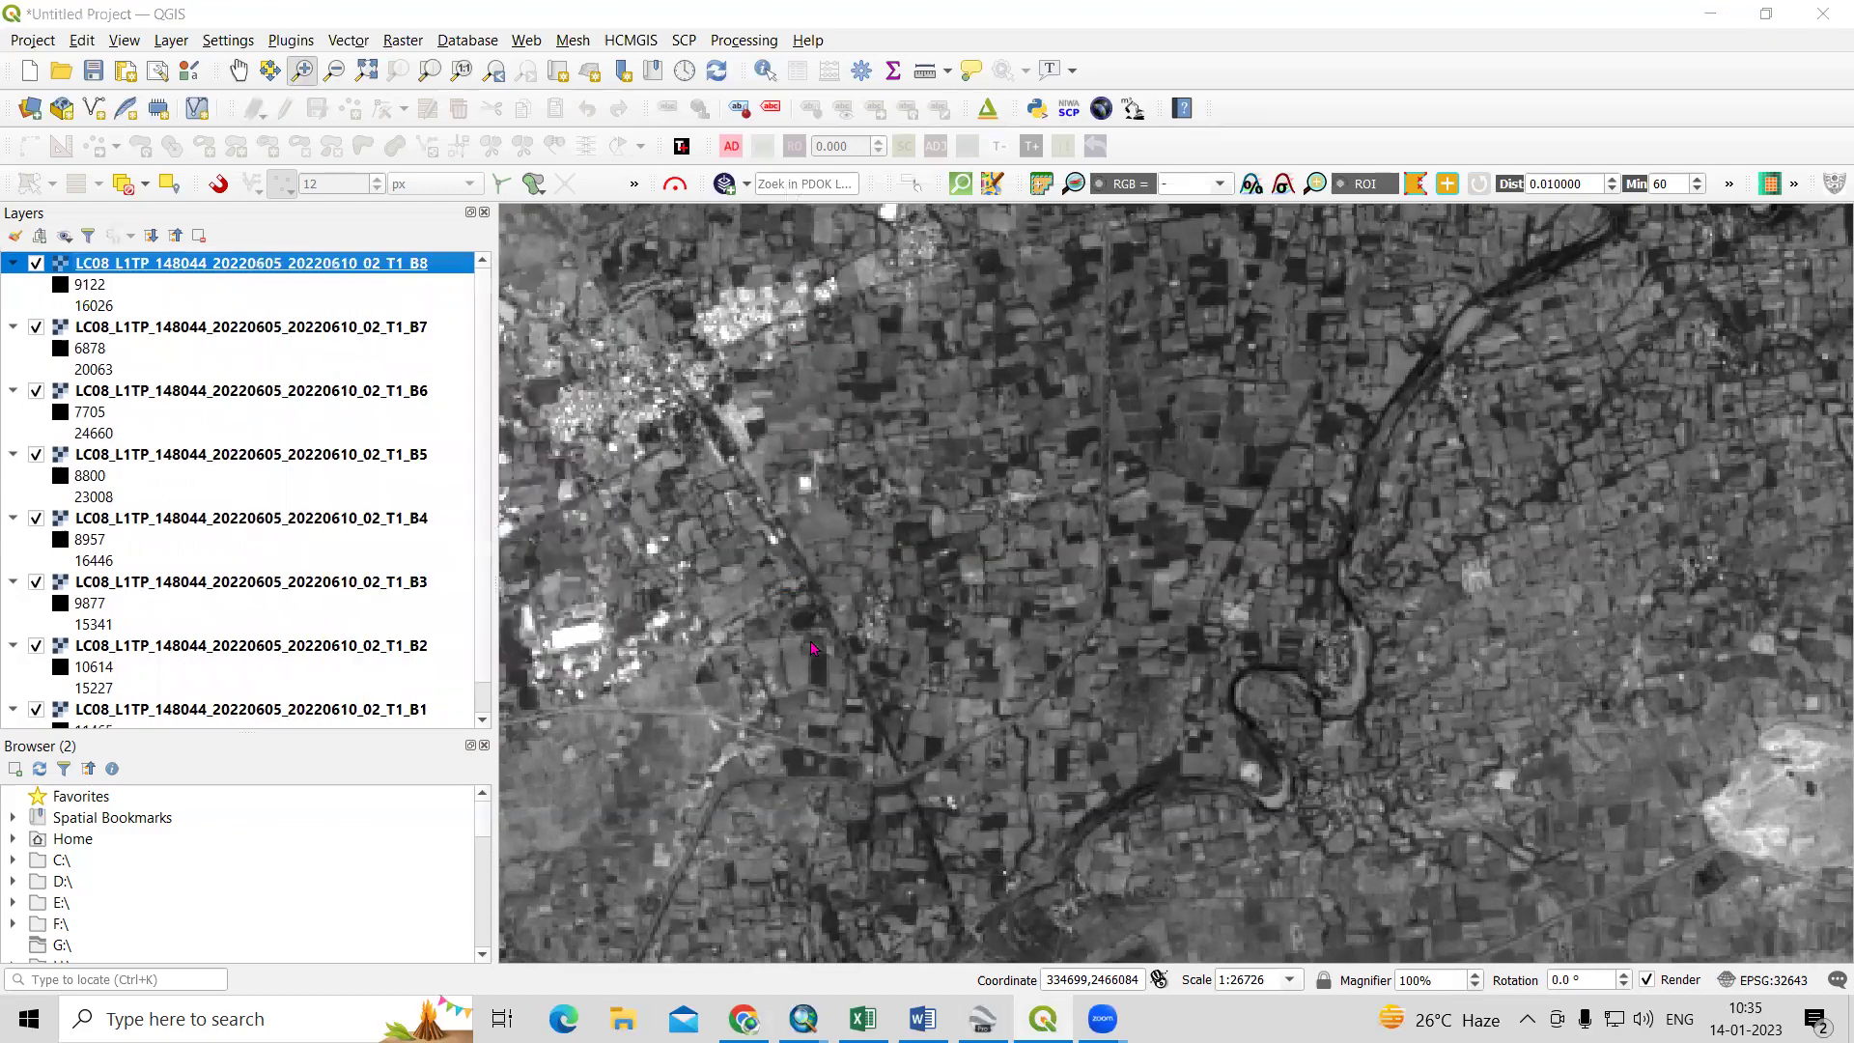
pyautogui.scroll(-6, 1102, 748)
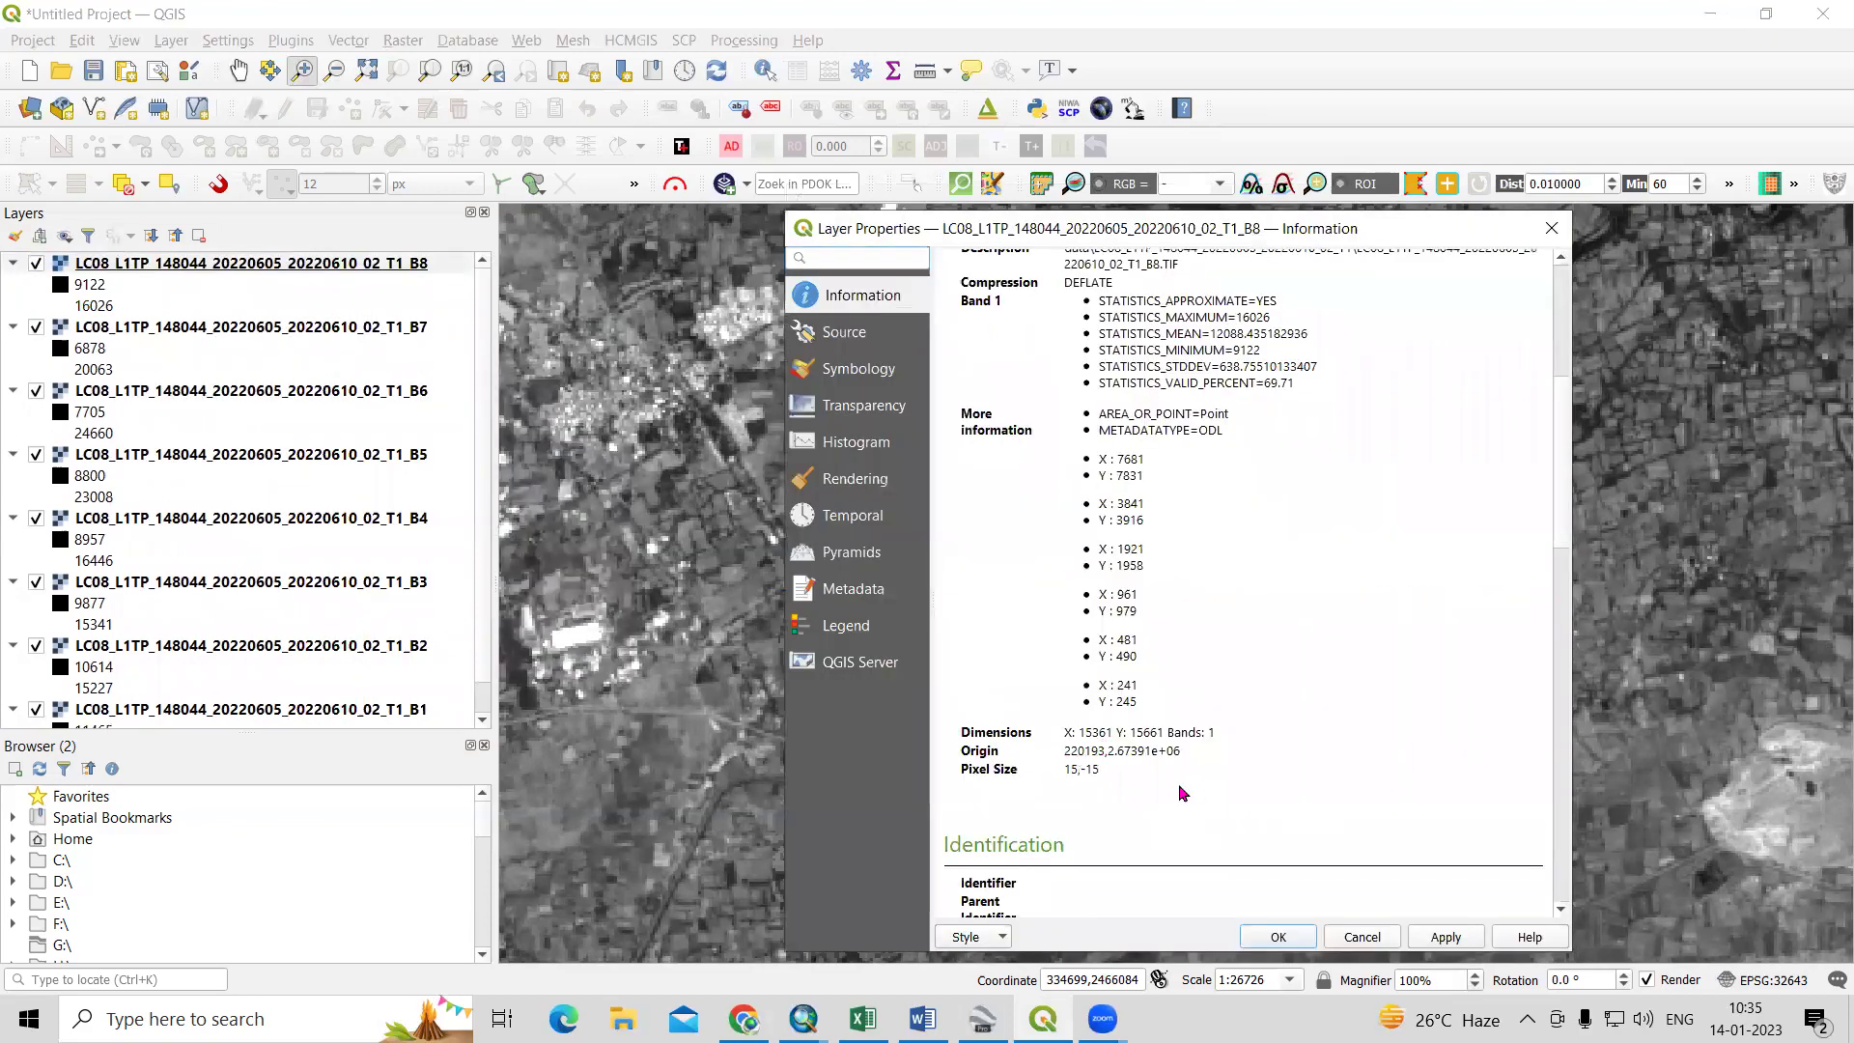
pyautogui.click(1359, 937)
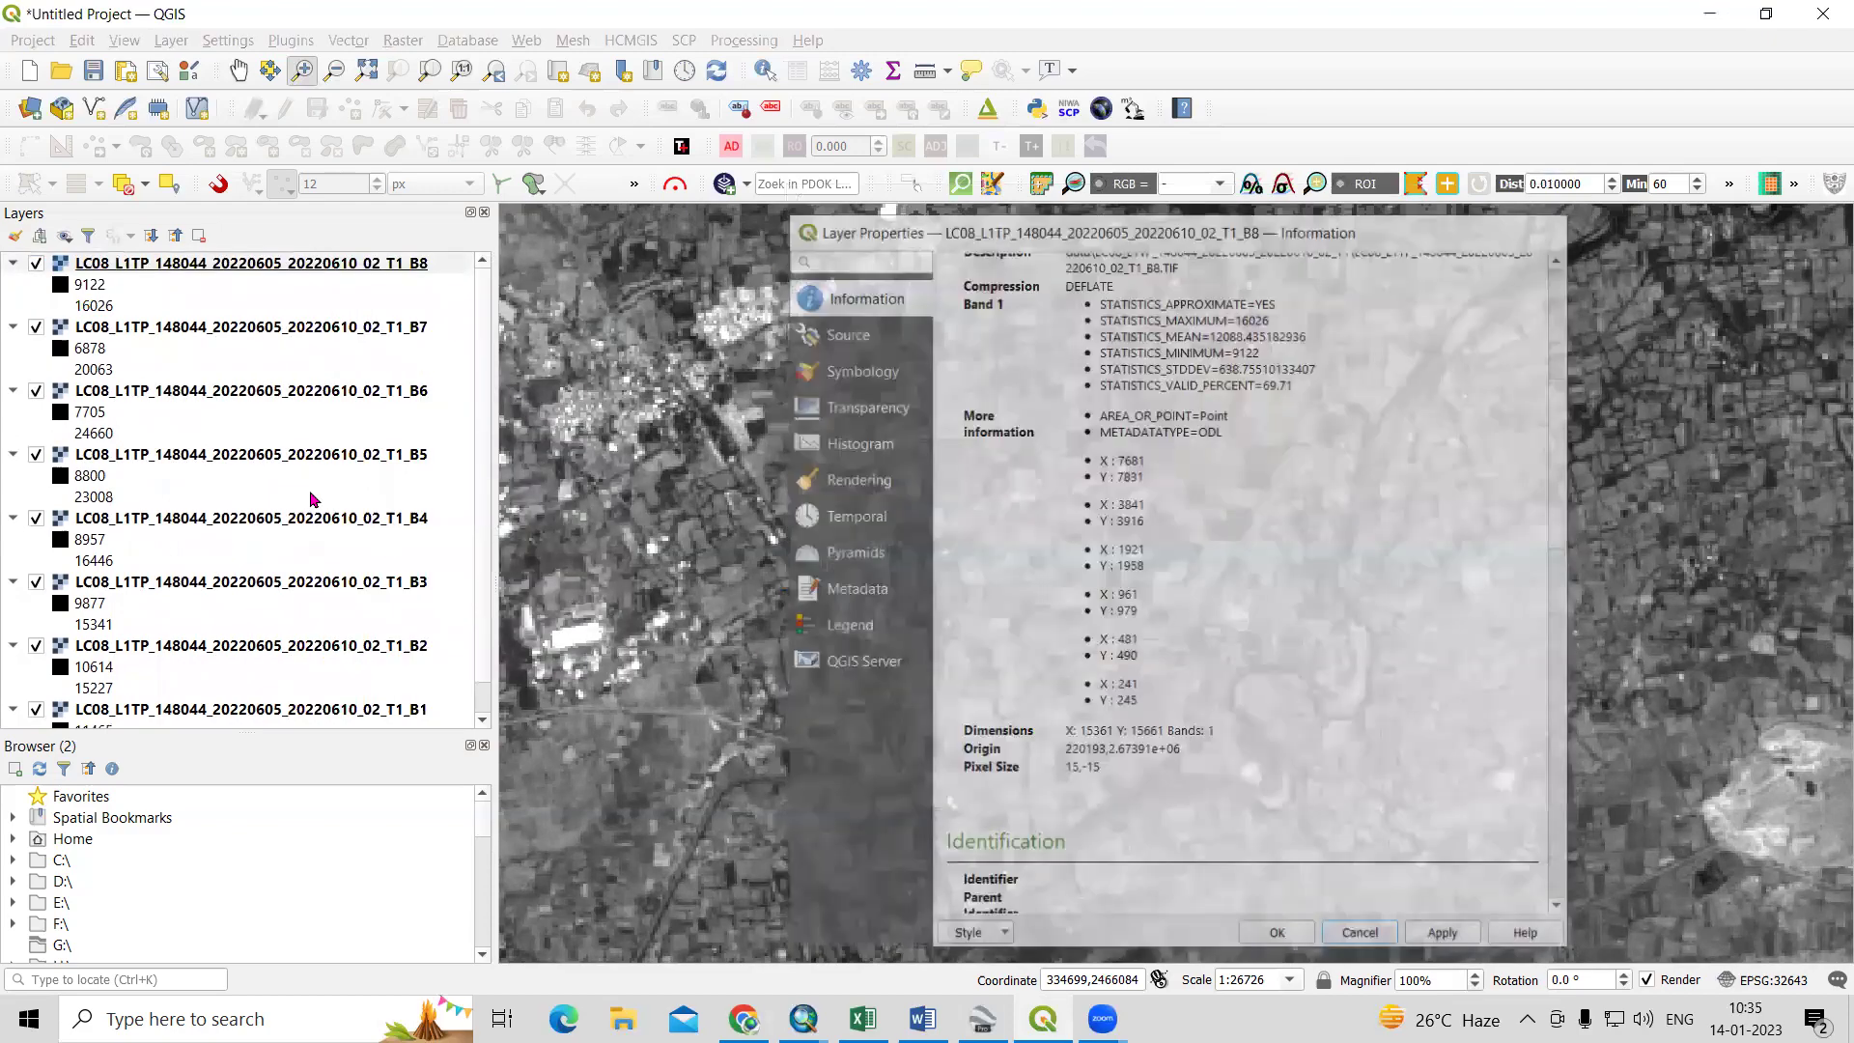
pyautogui.click(214, 328)
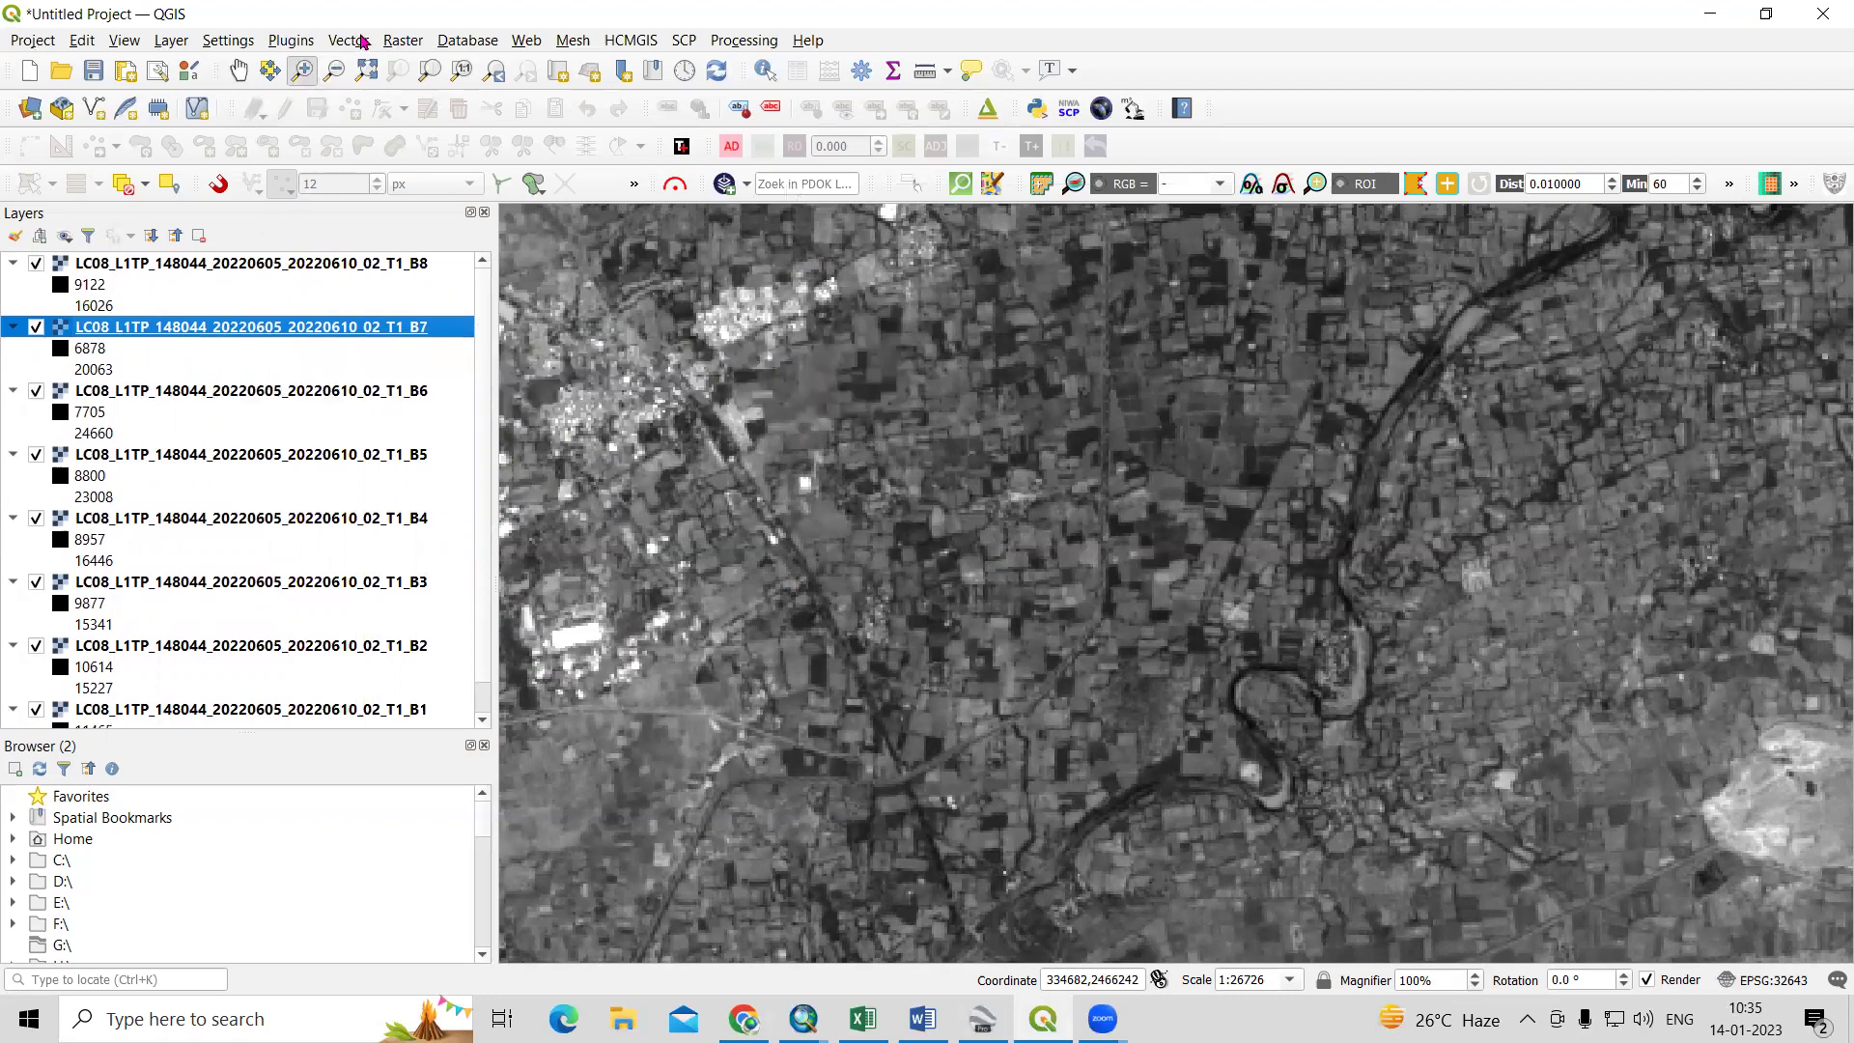
# Open Raster > Miscellaneous > Build Virtual Raster.
pyautogui.click(401, 42)
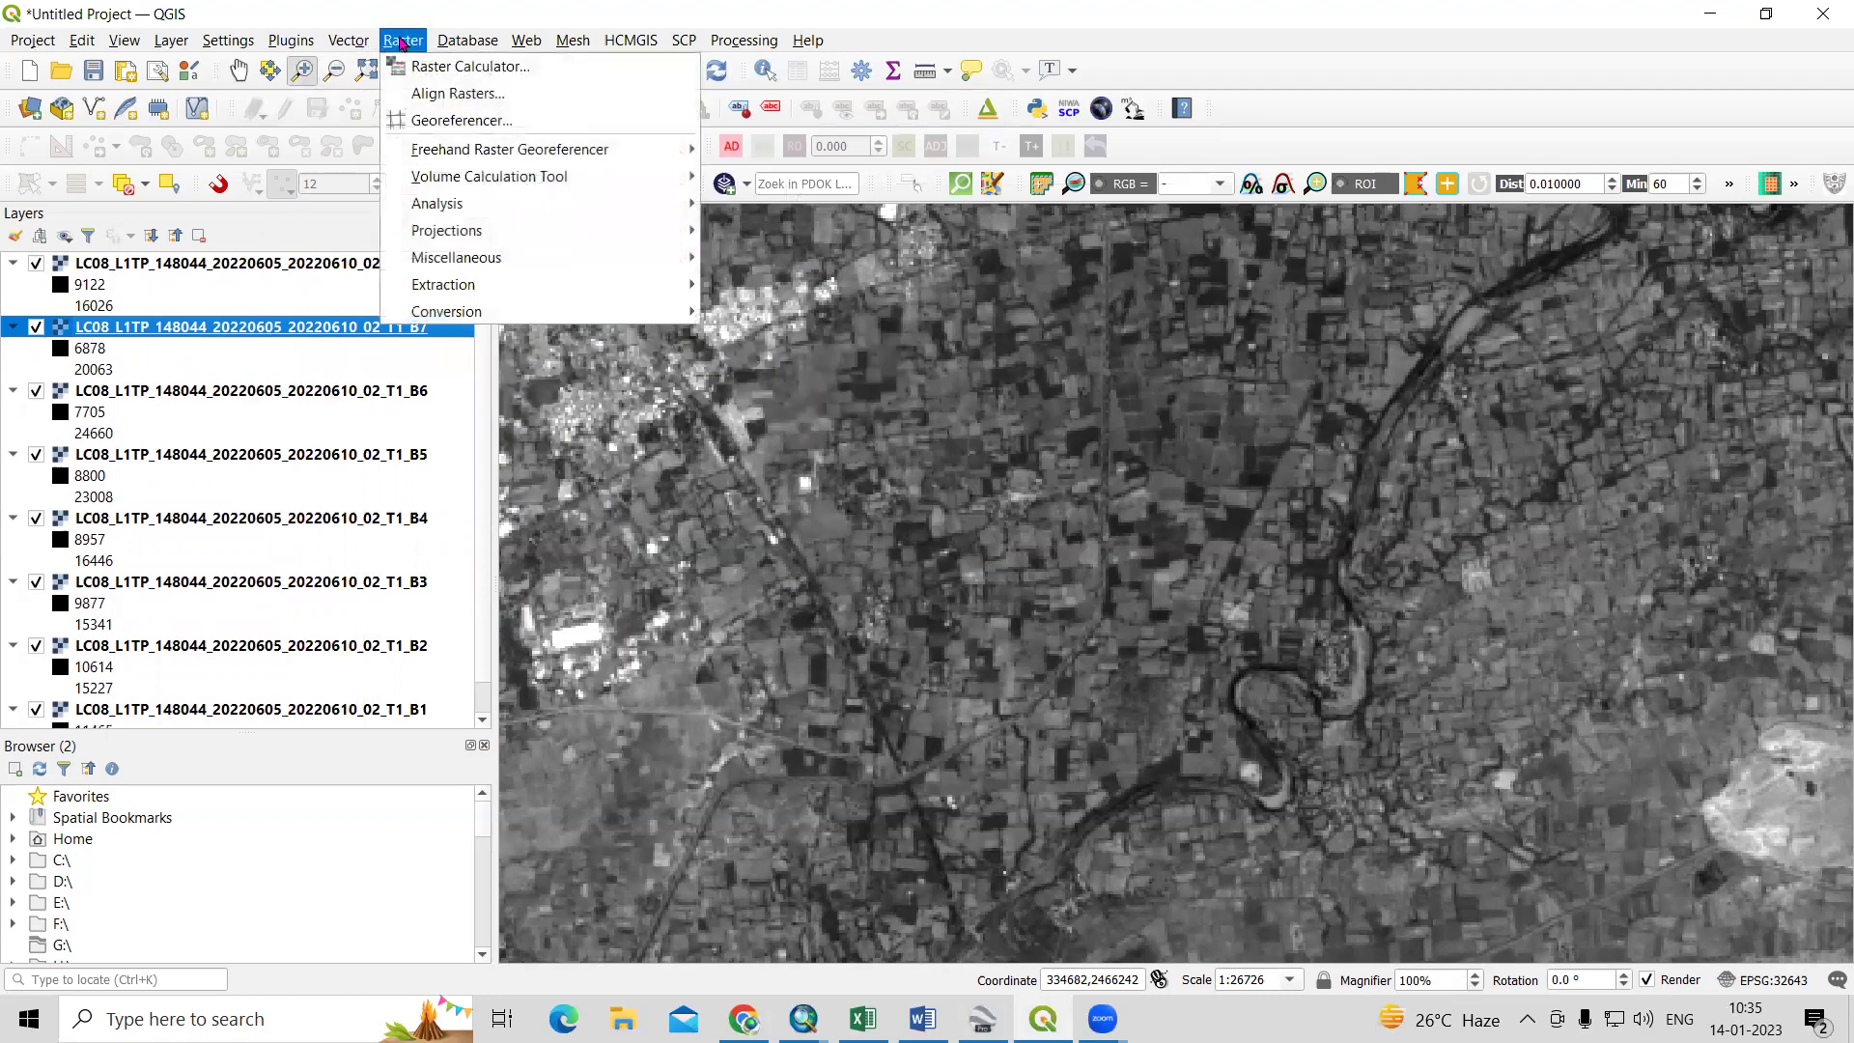
pyautogui.moveTo(533, 264)
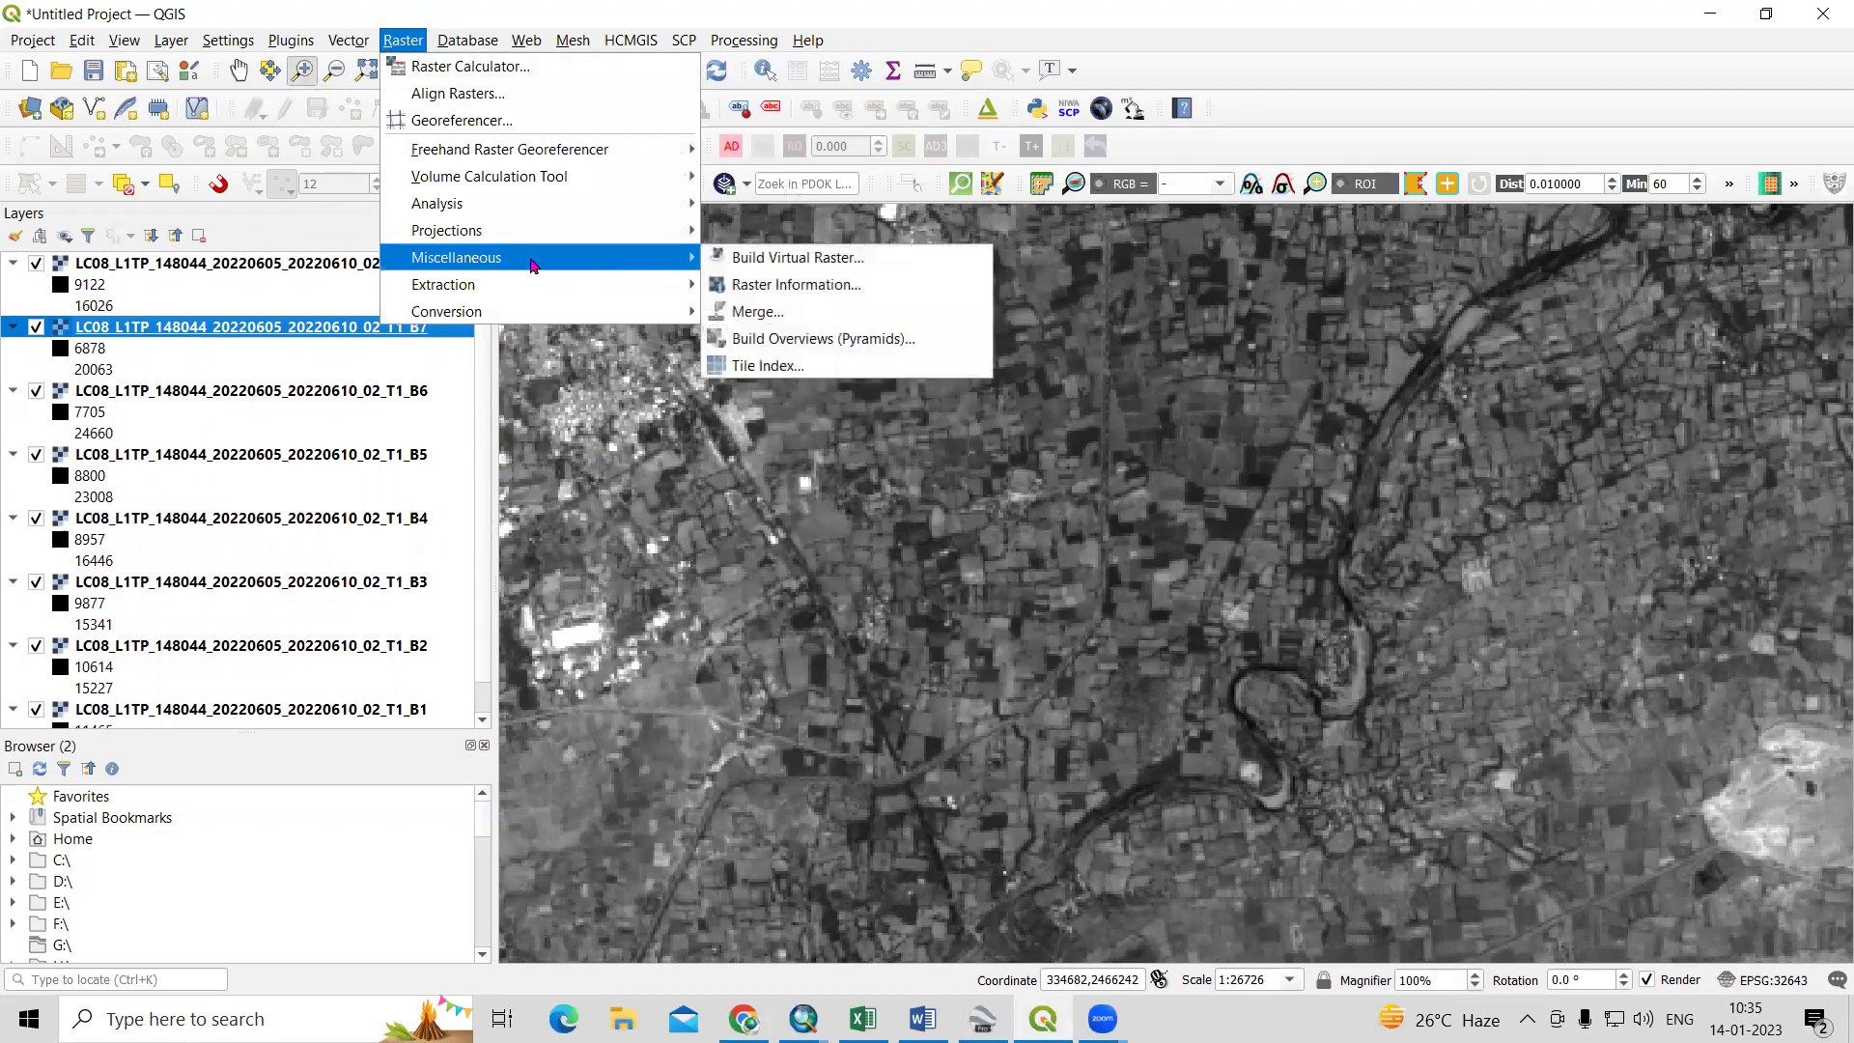
pyautogui.click(763, 258)
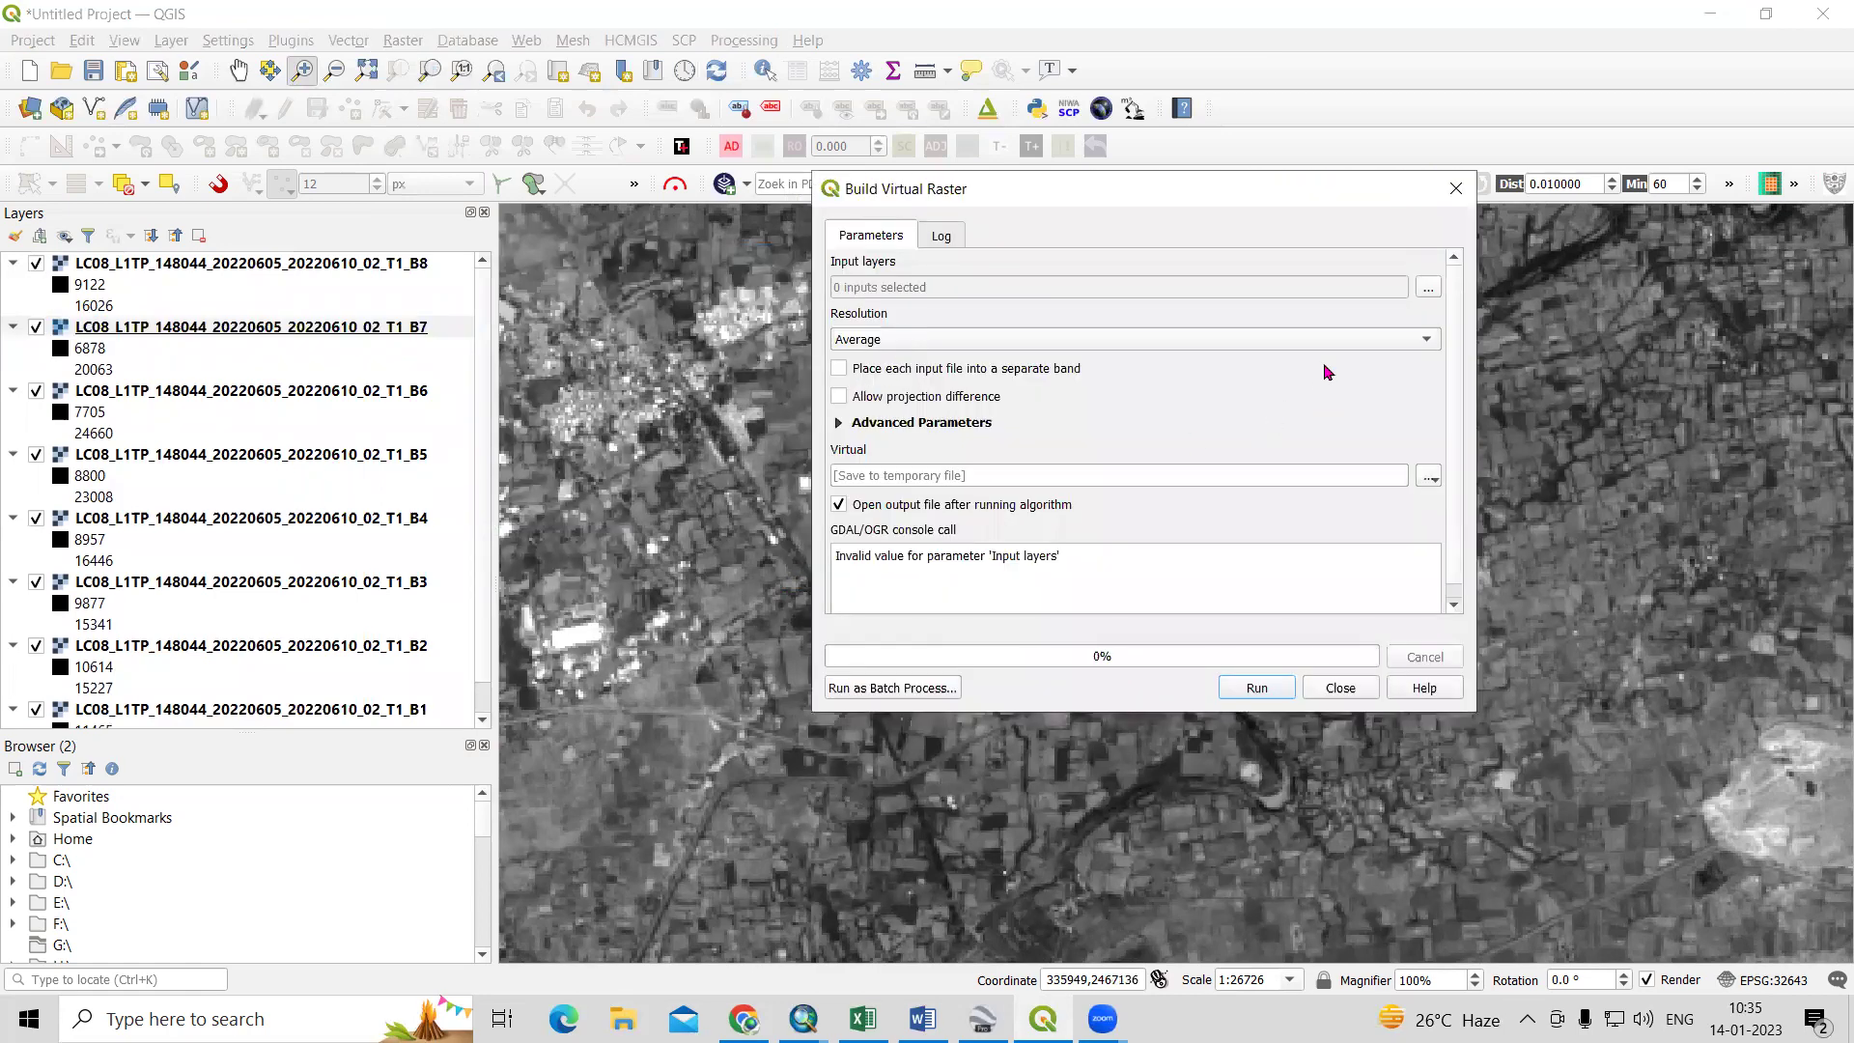
# Choose bands B1 through B7 as the virtual raster's input layers.
pyautogui.click(1429, 289)
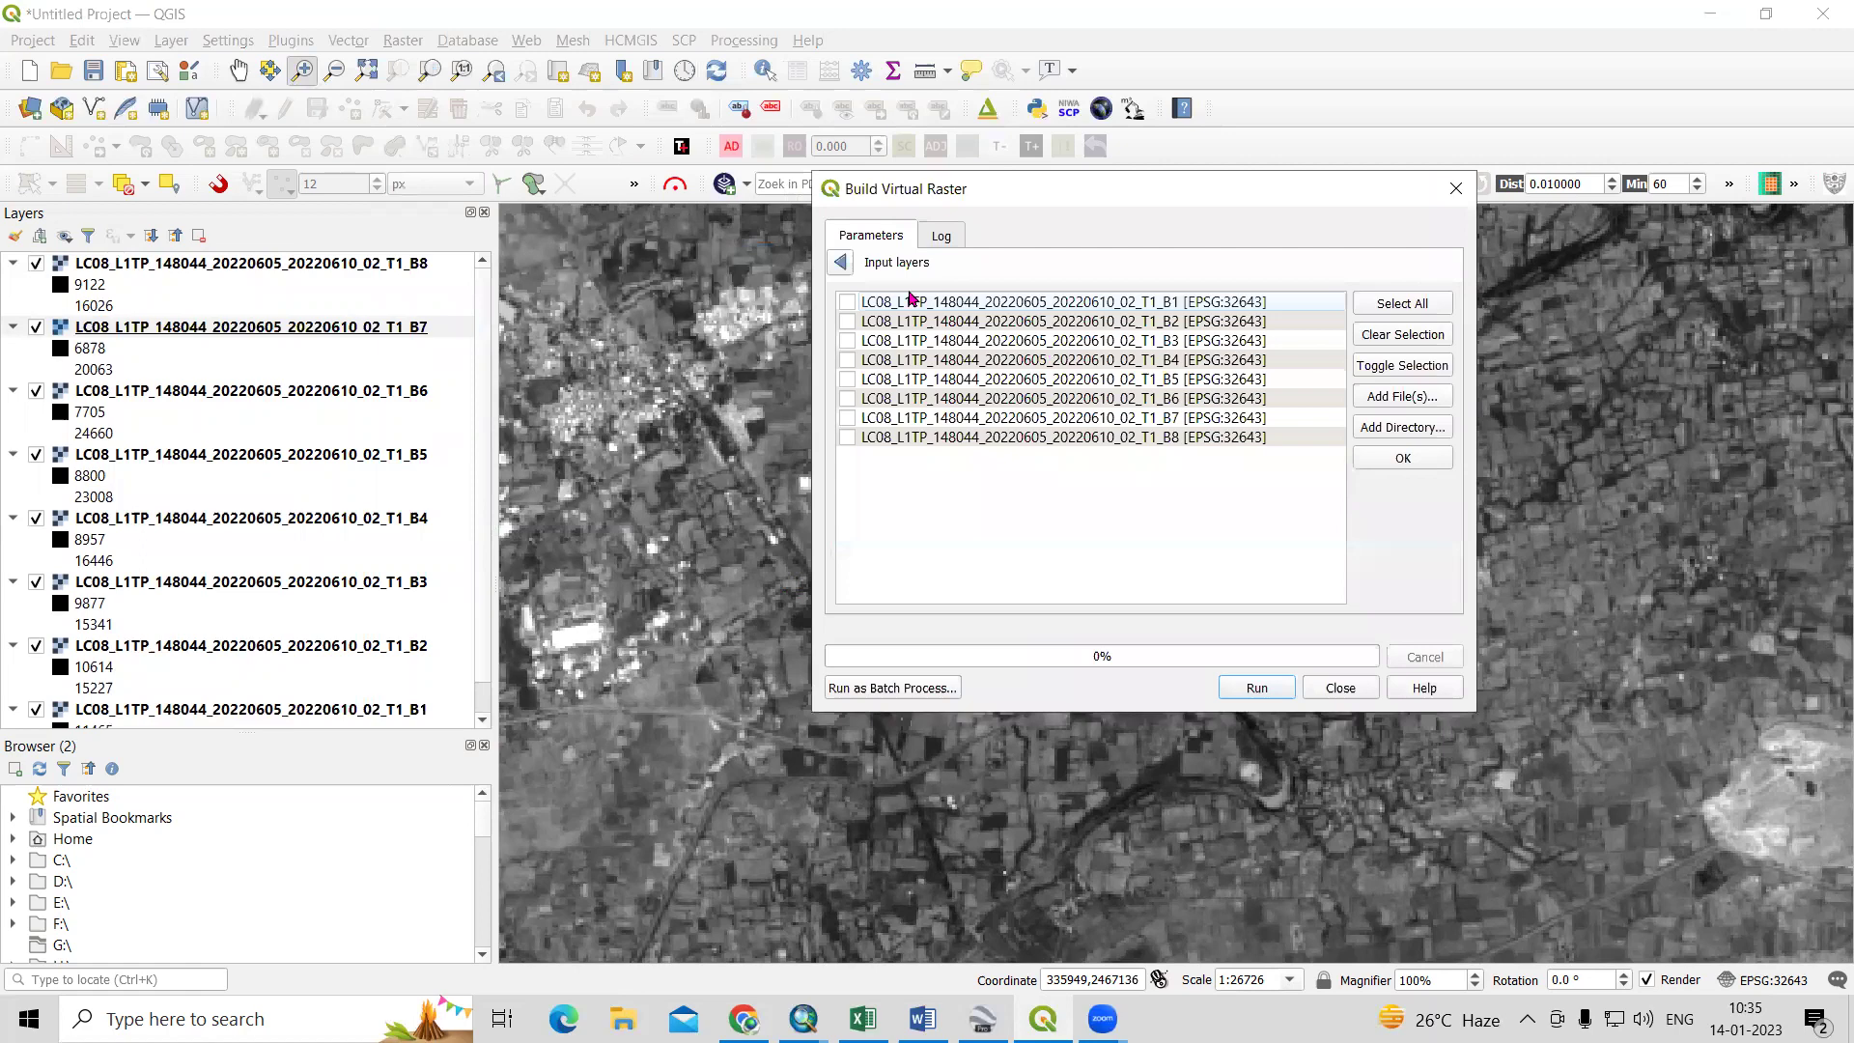
pyautogui.click(848, 304)
pyautogui.click(848, 323)
pyautogui.click(848, 343)
pyautogui.click(848, 362)
pyautogui.click(848, 380)
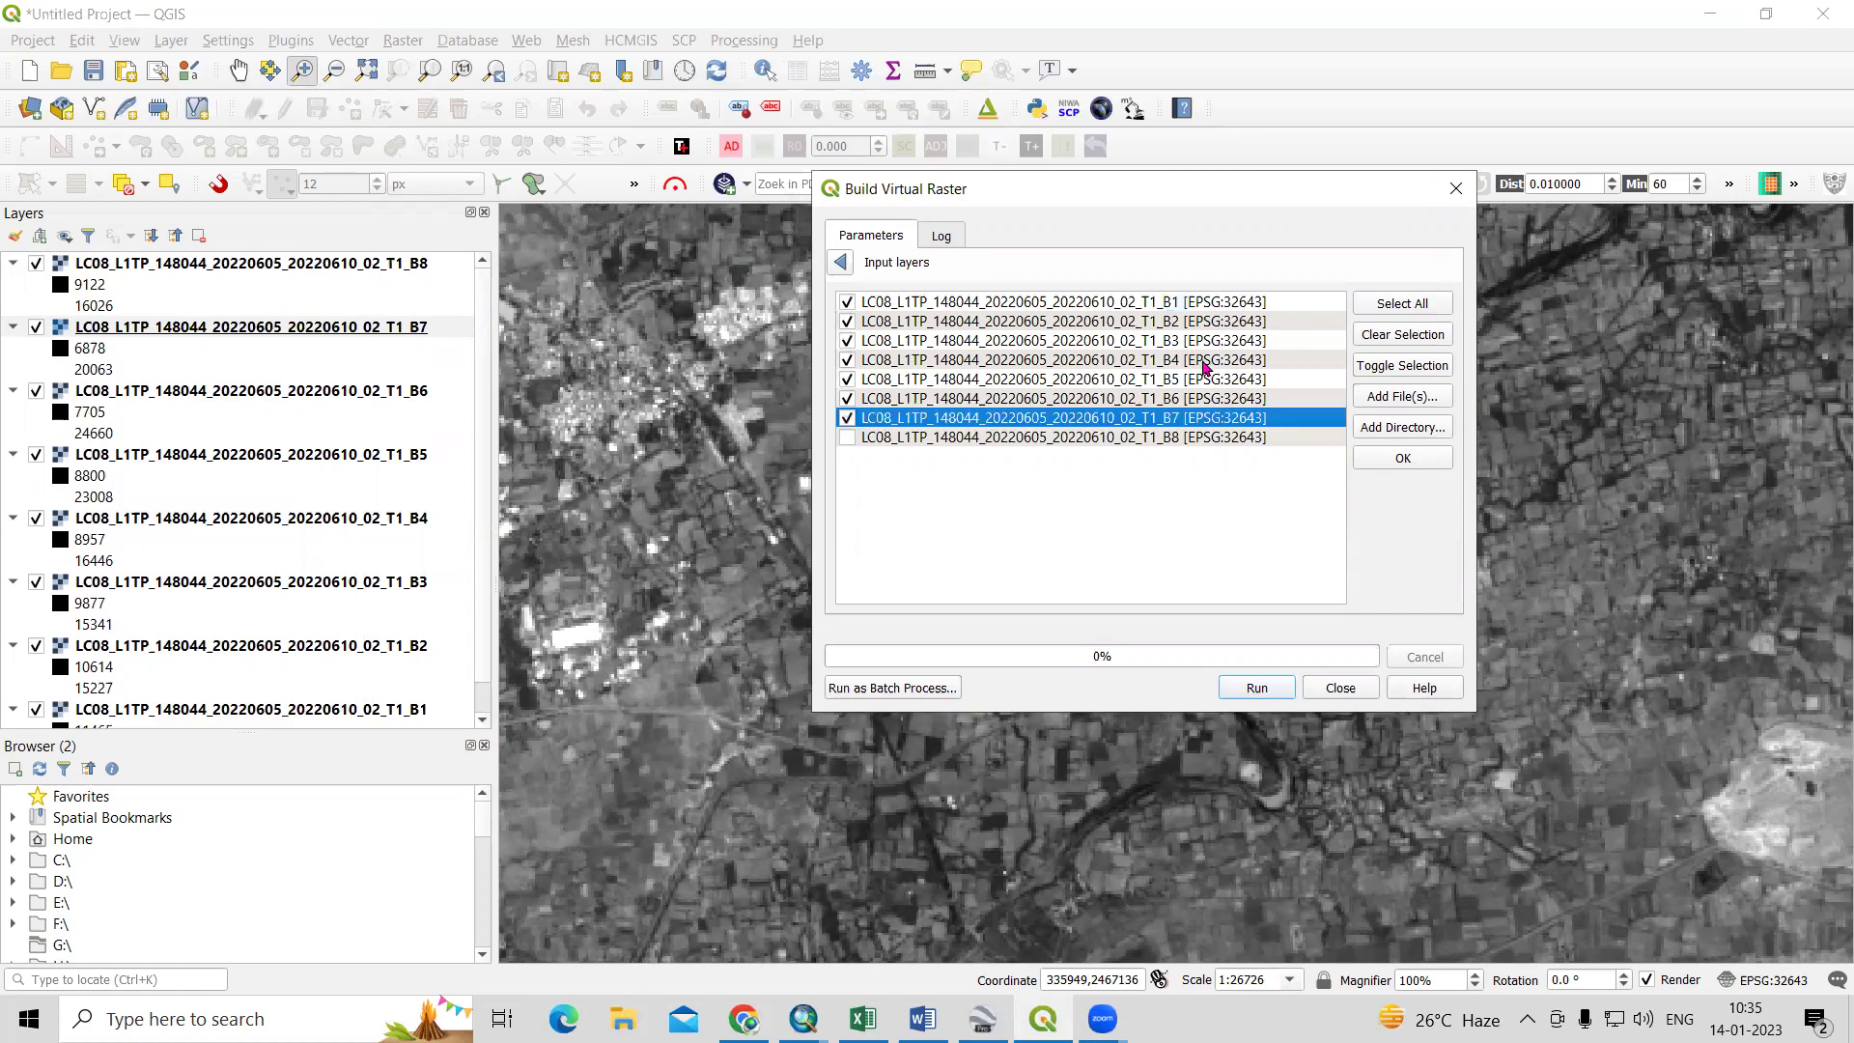
pyautogui.click(1391, 461)
# Set resolution to Highest, place each input in a separate band, and choose Save to File.
pyautogui.click(1096, 346)
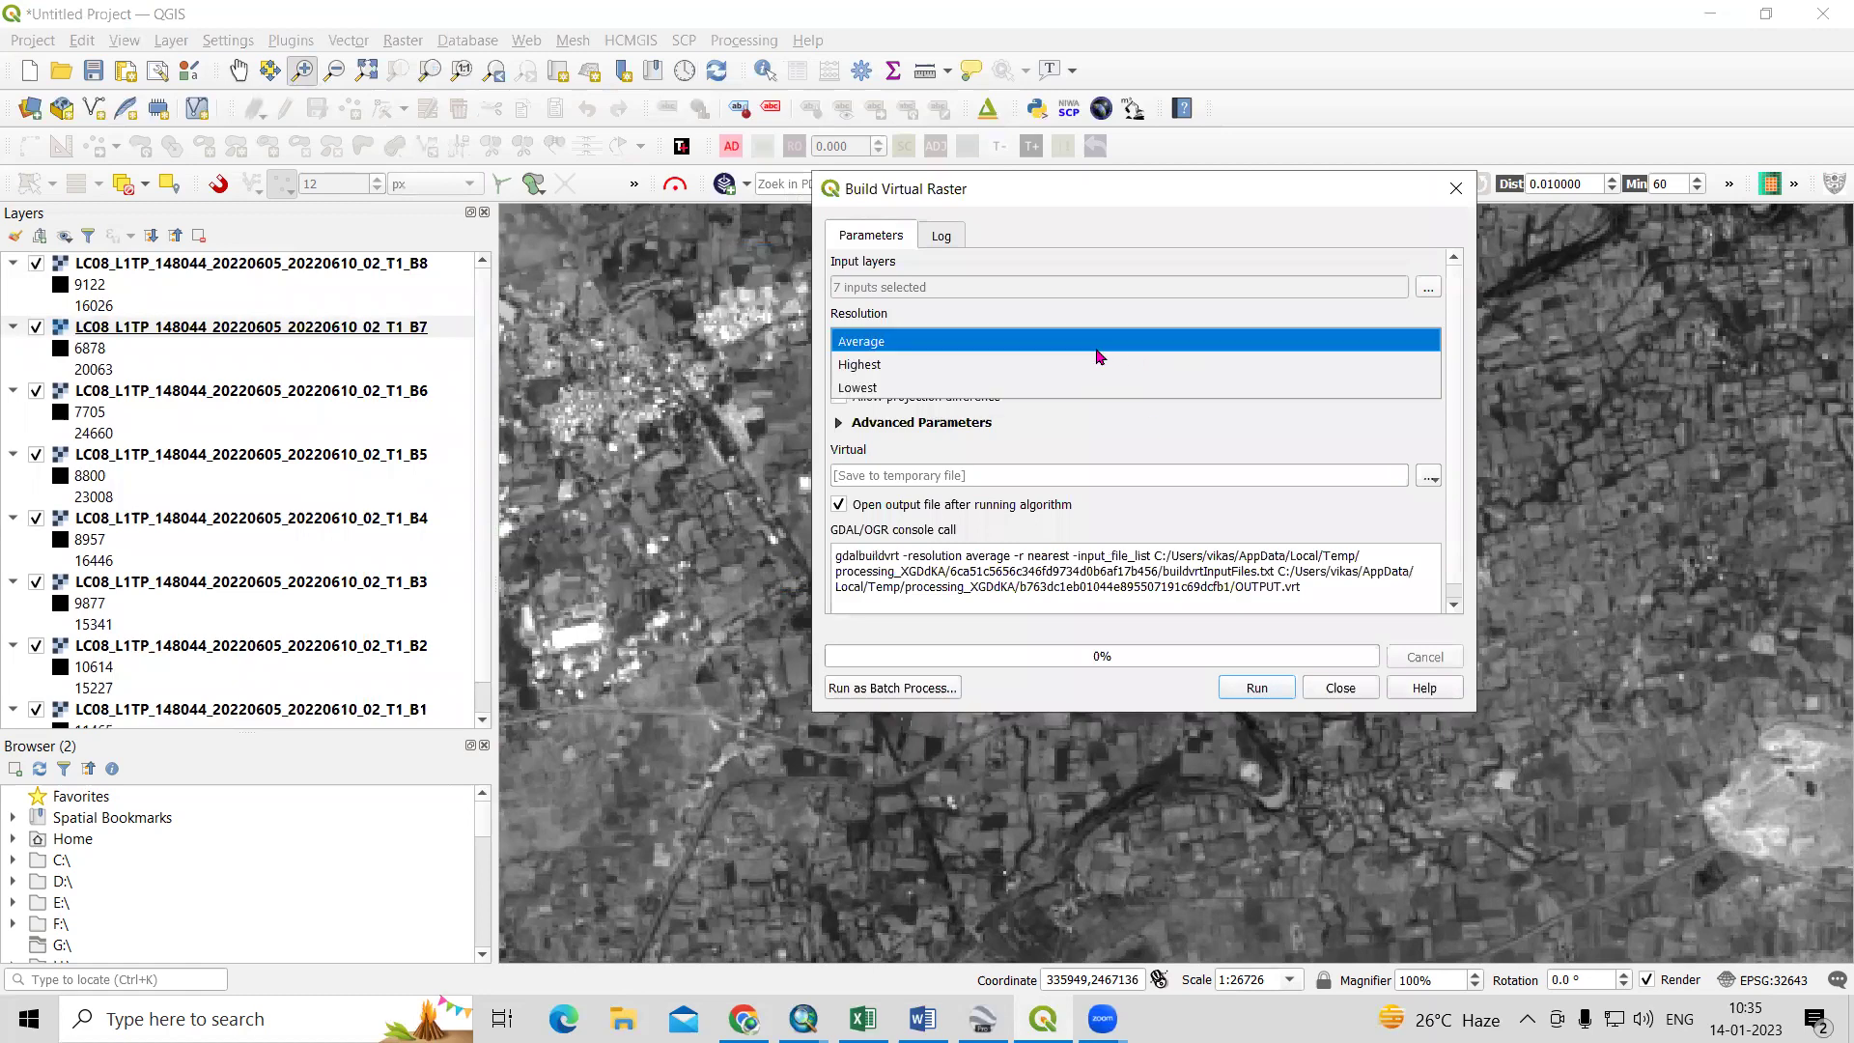
pyautogui.click(980, 365)
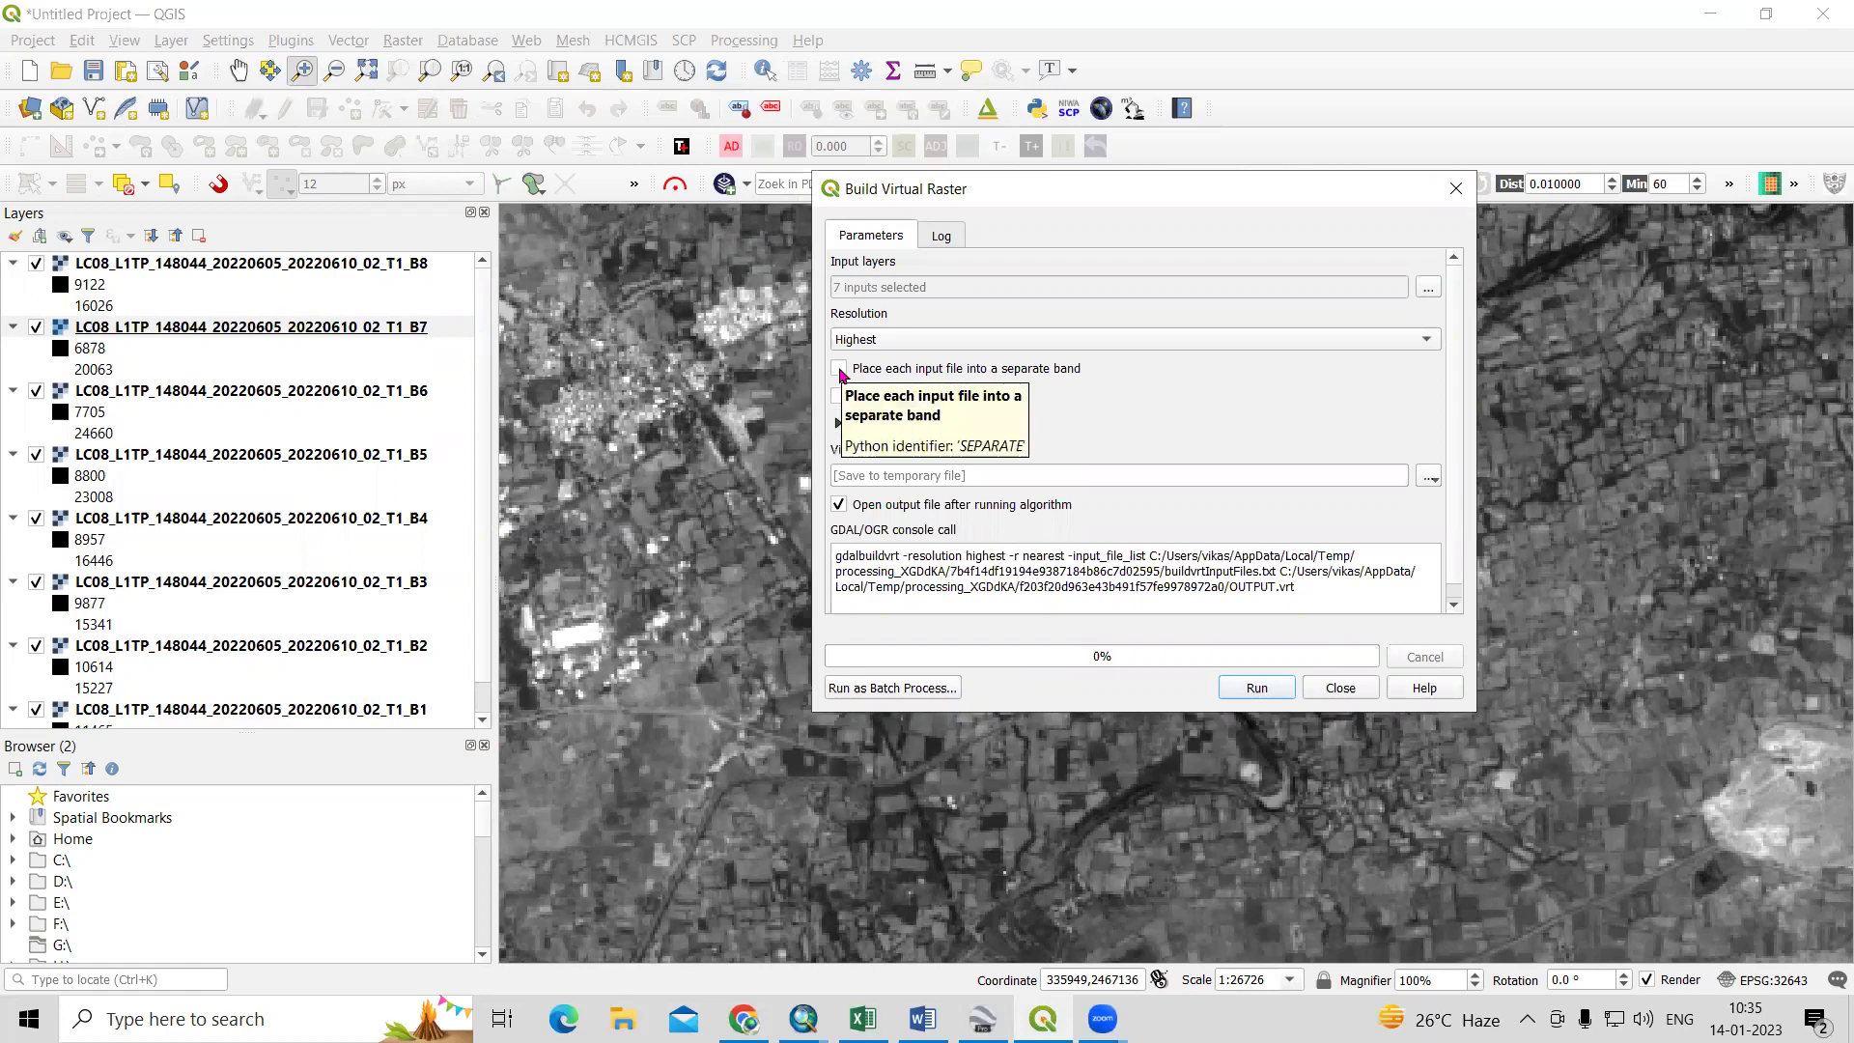
pyautogui.click(838, 369)
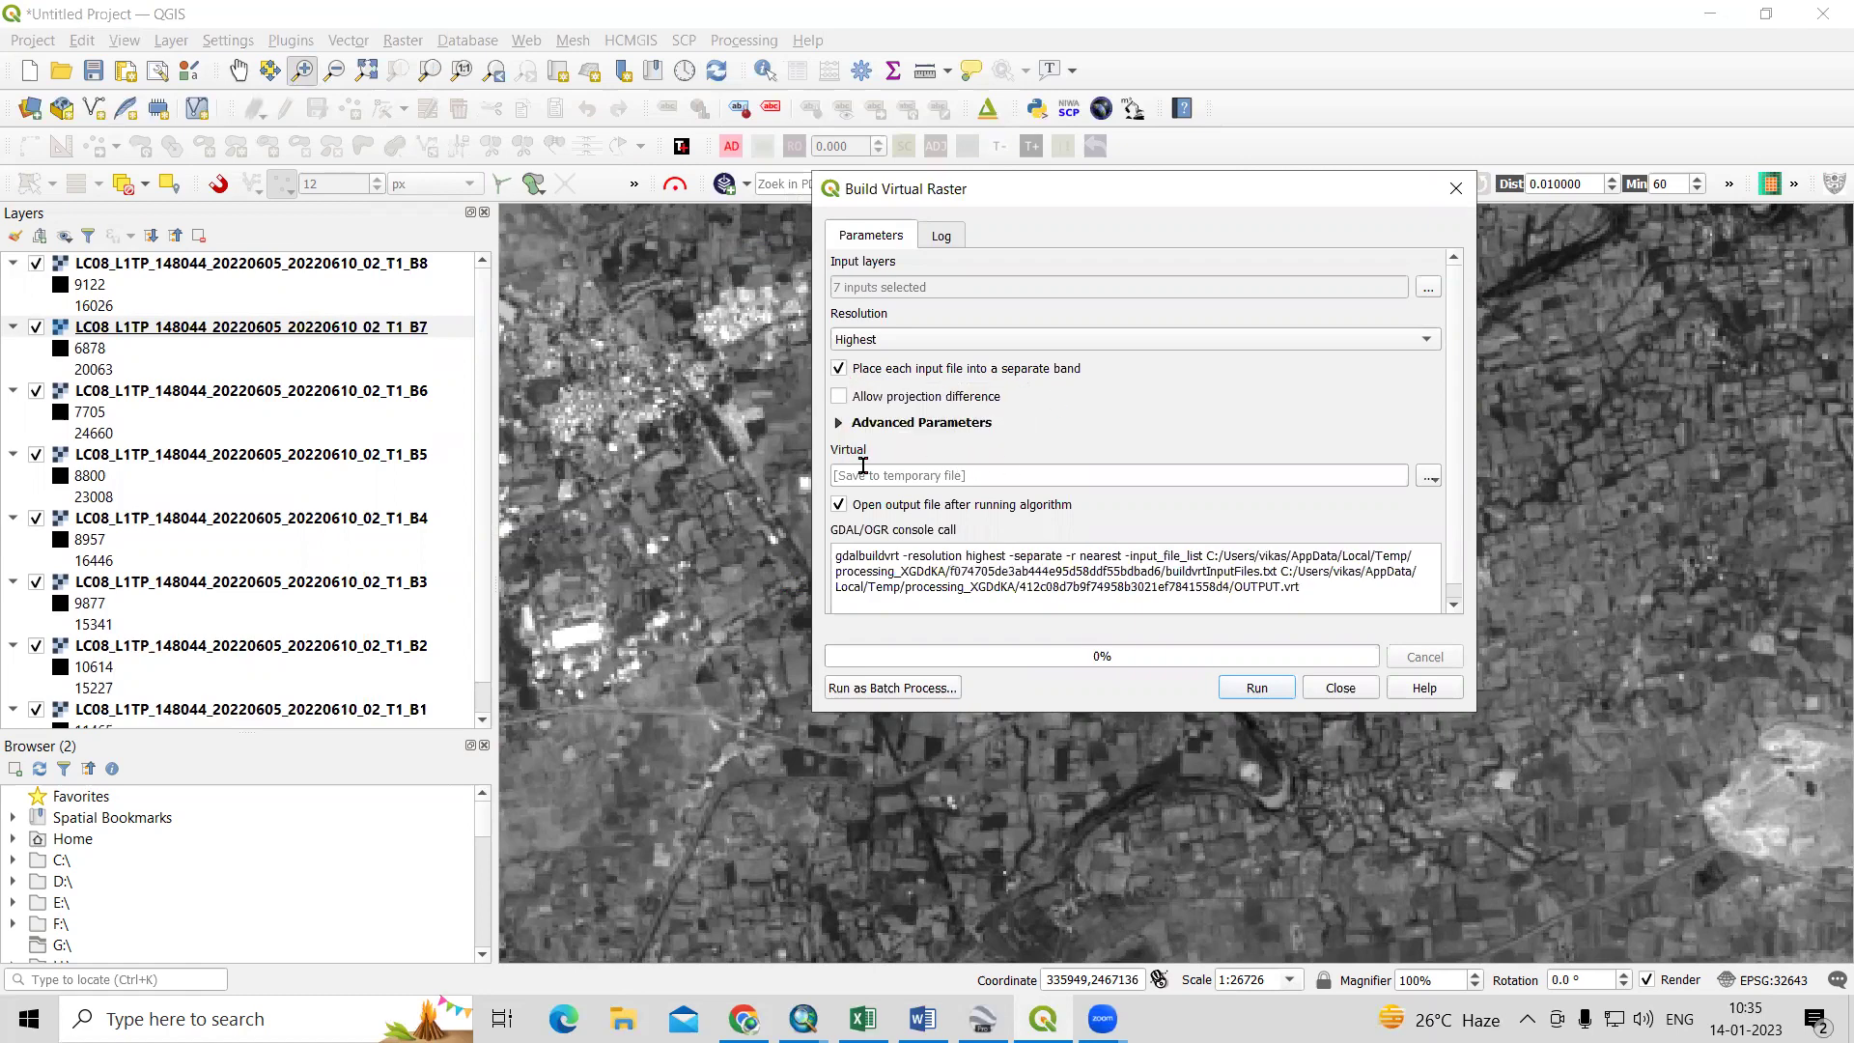
pyautogui.click(1429, 476)
pyautogui.click(1486, 528)
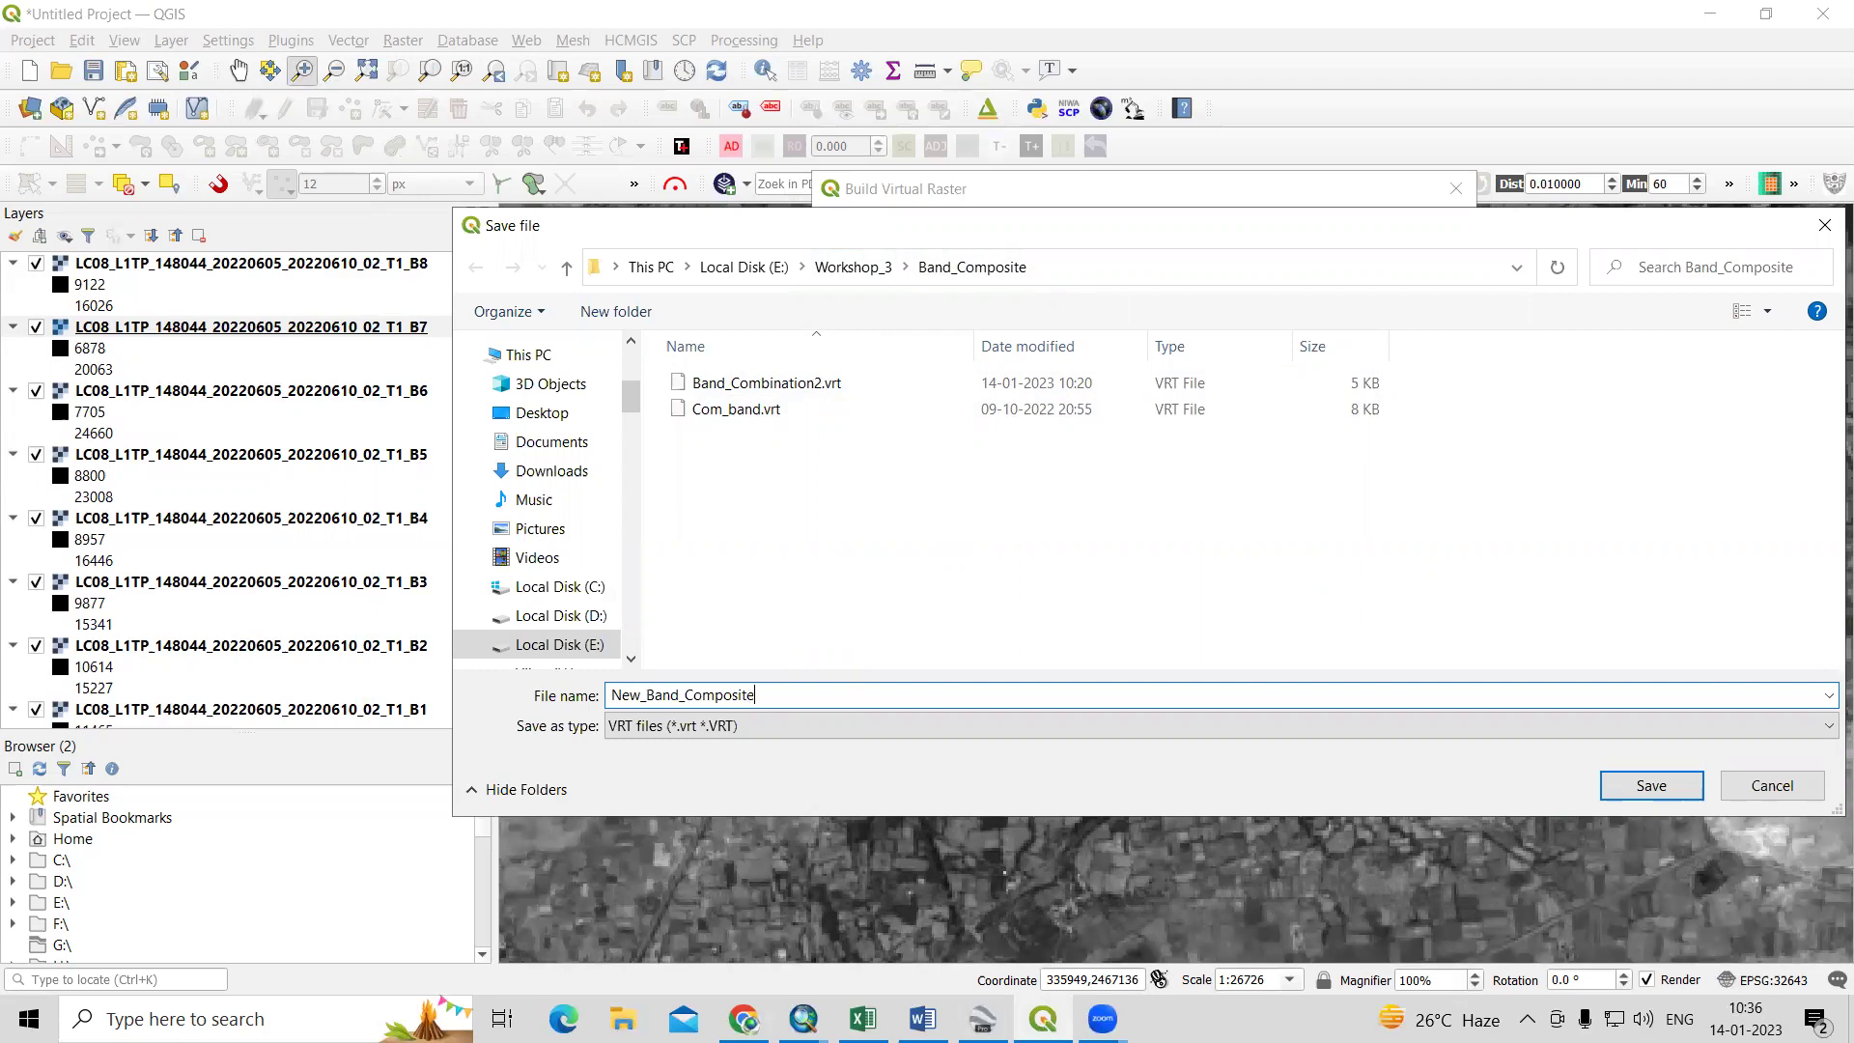
# Save the output as New_Band_Composite.vrt, run the tool, check the log, and close it.
pyautogui.click(1655, 786)
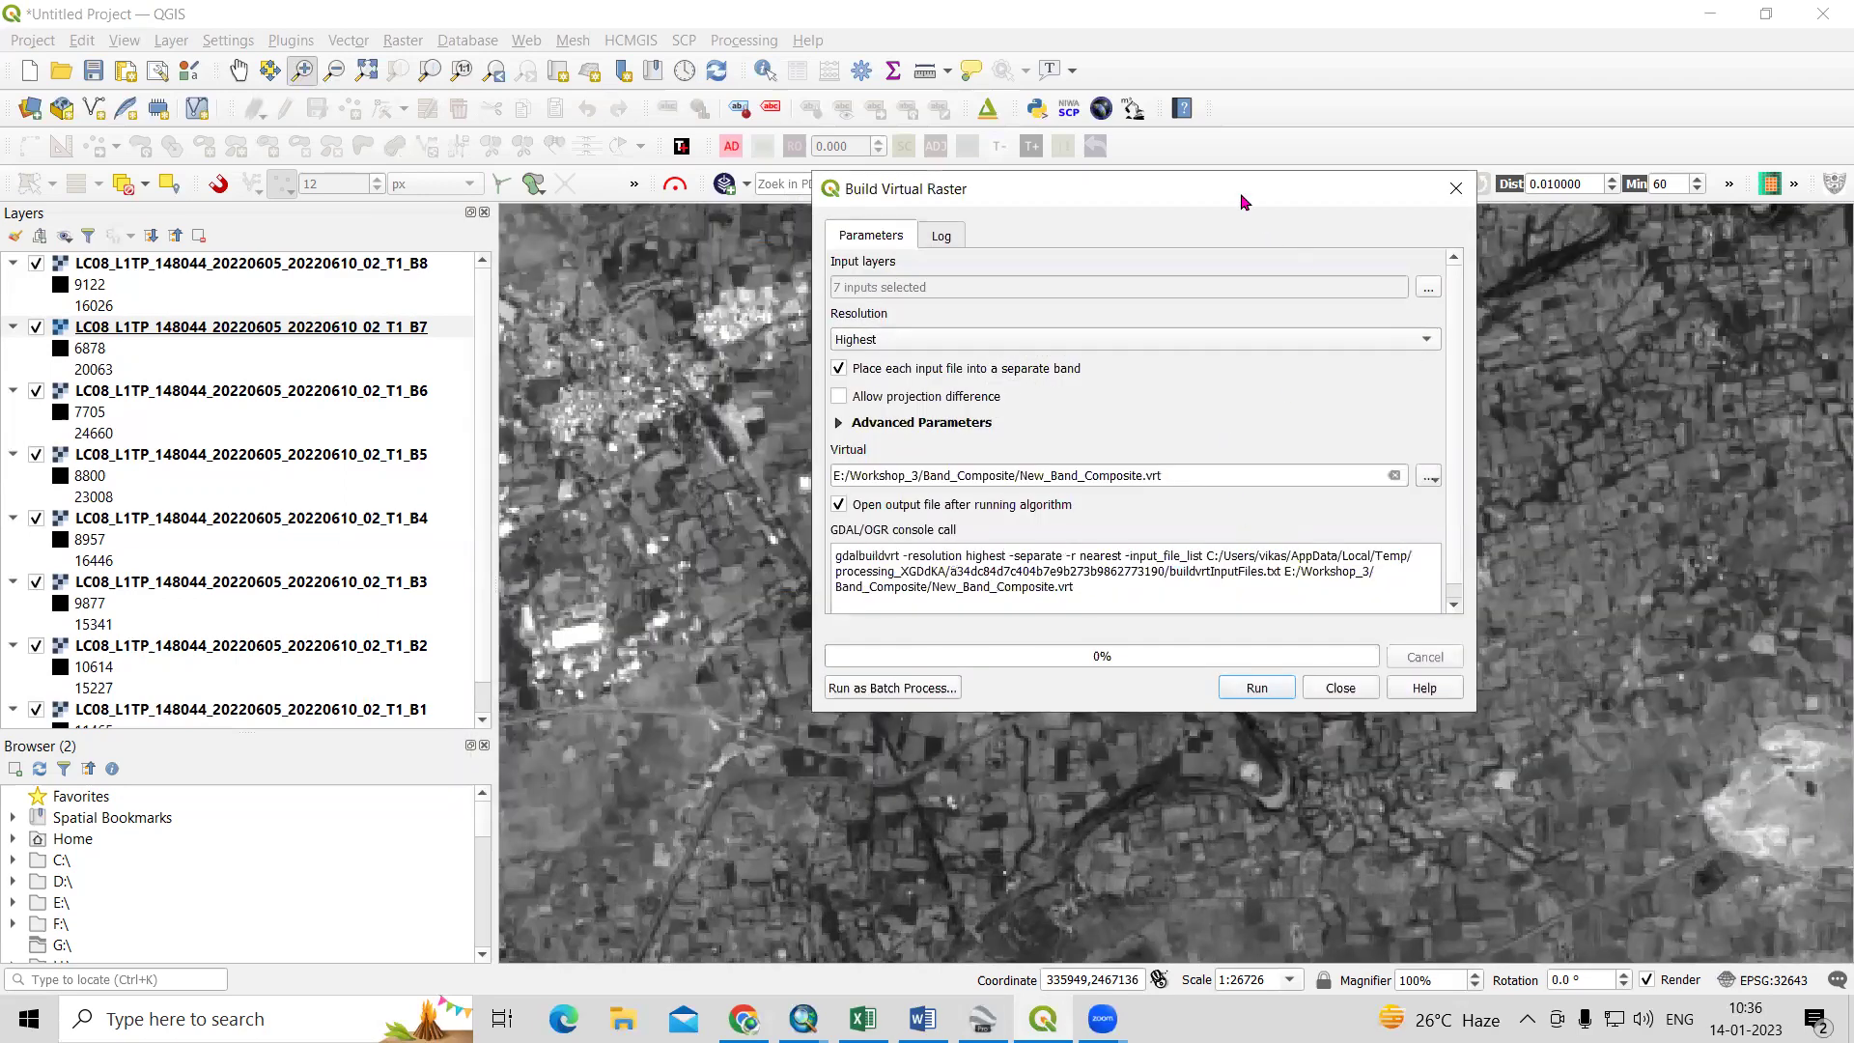
pyautogui.moveTo(1241, 191); pyautogui.dragTo(1122, 160)
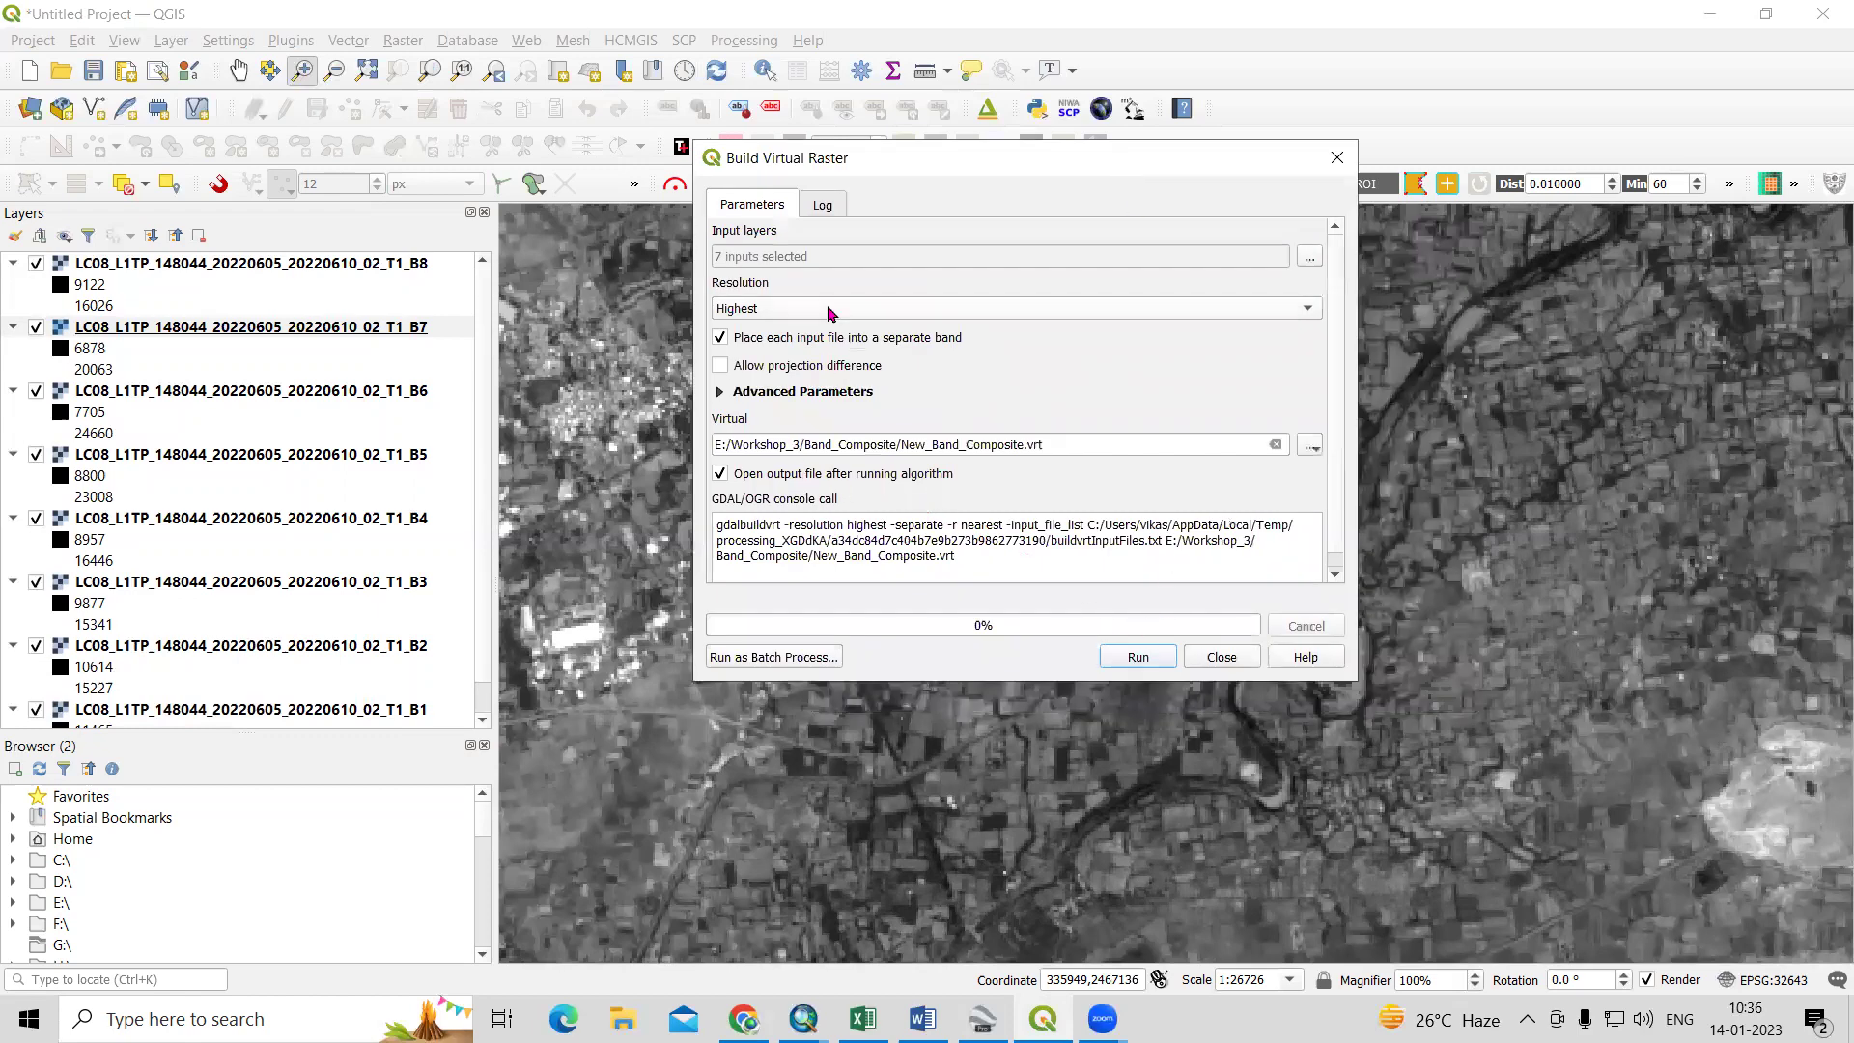
pyautogui.click(1125, 659)
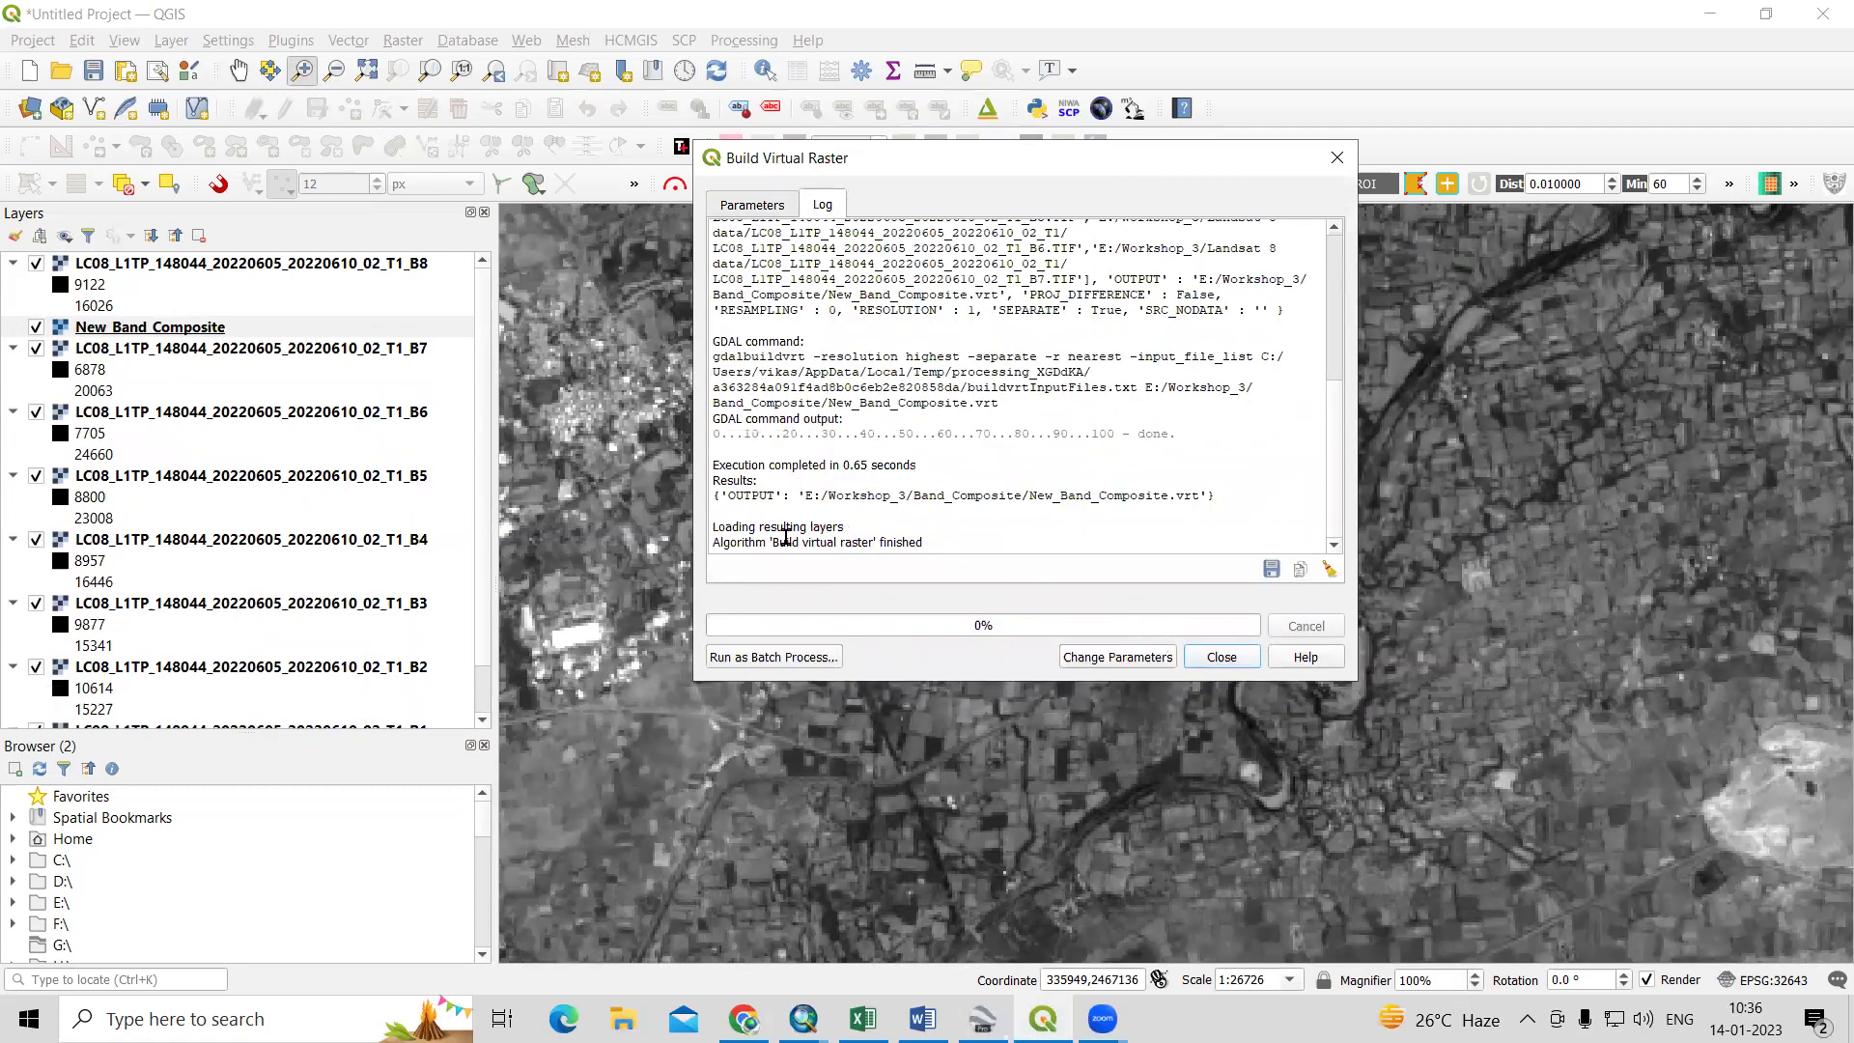
pyautogui.moveTo(785, 539); pyautogui.dragTo(989, 556)
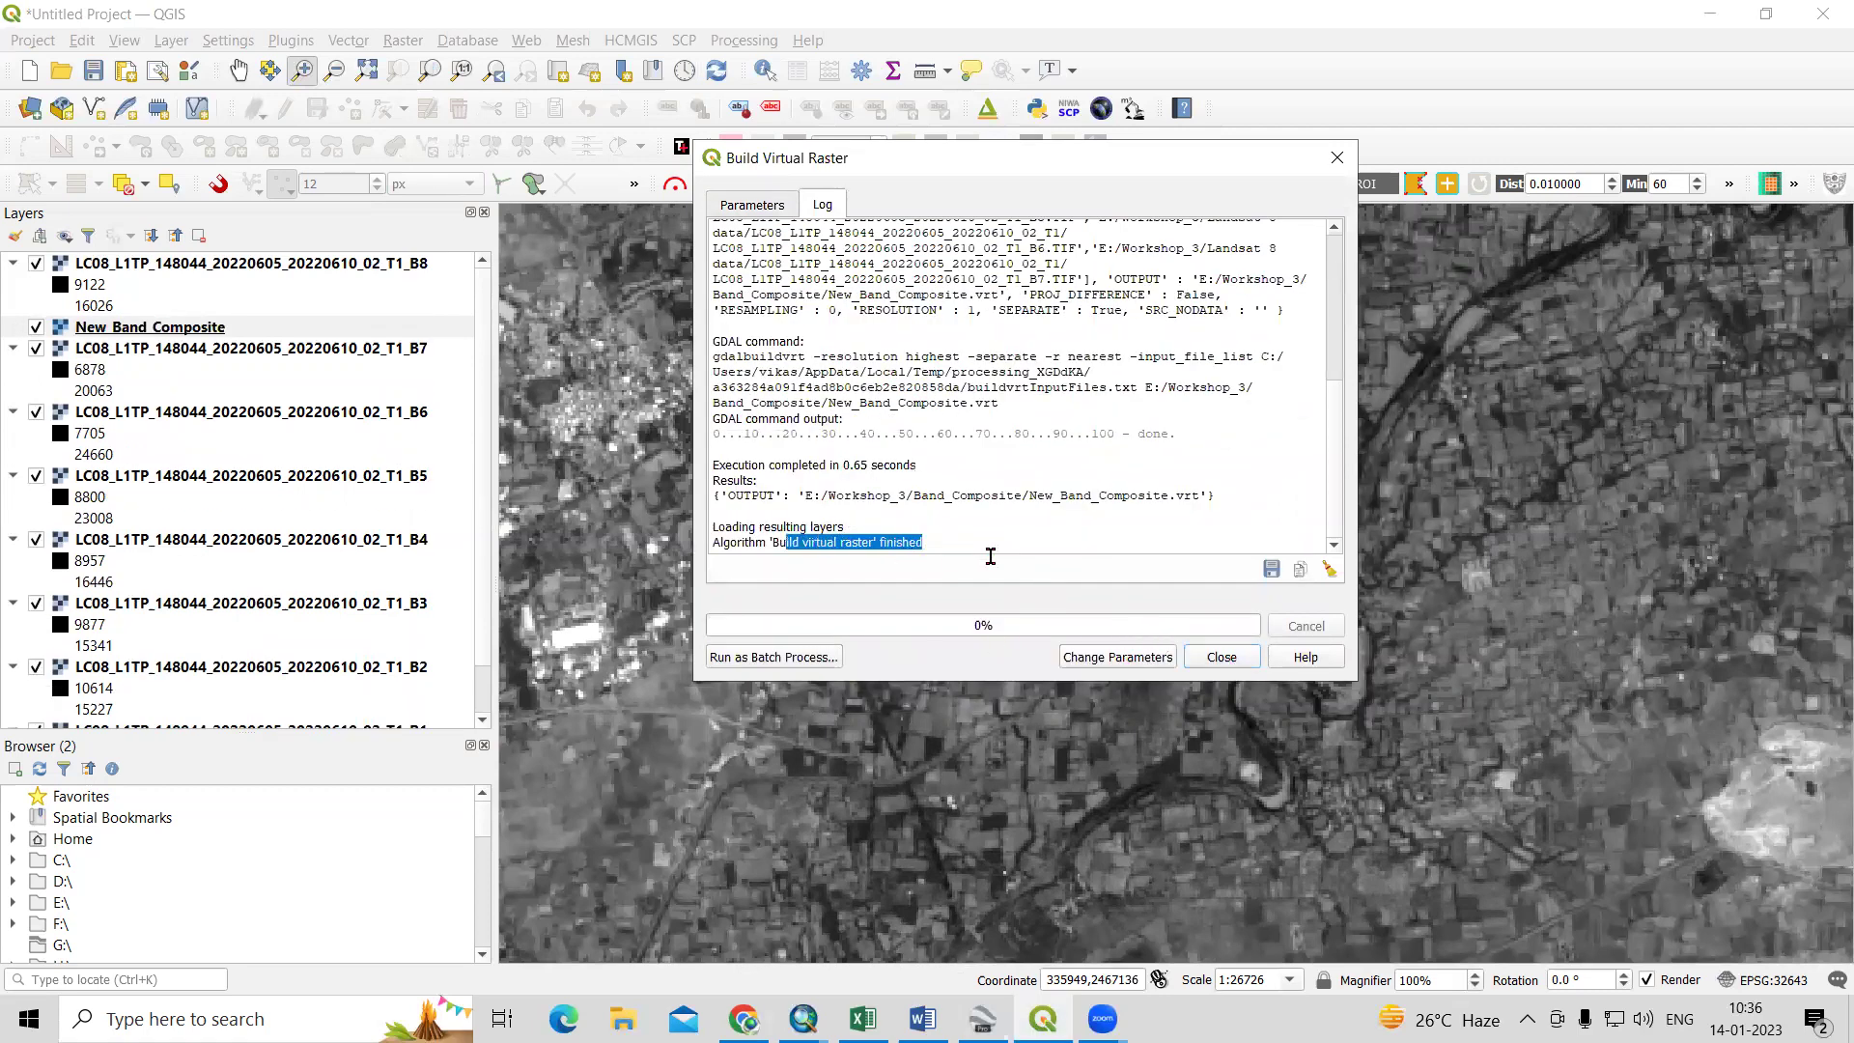
pyautogui.click(1224, 661)
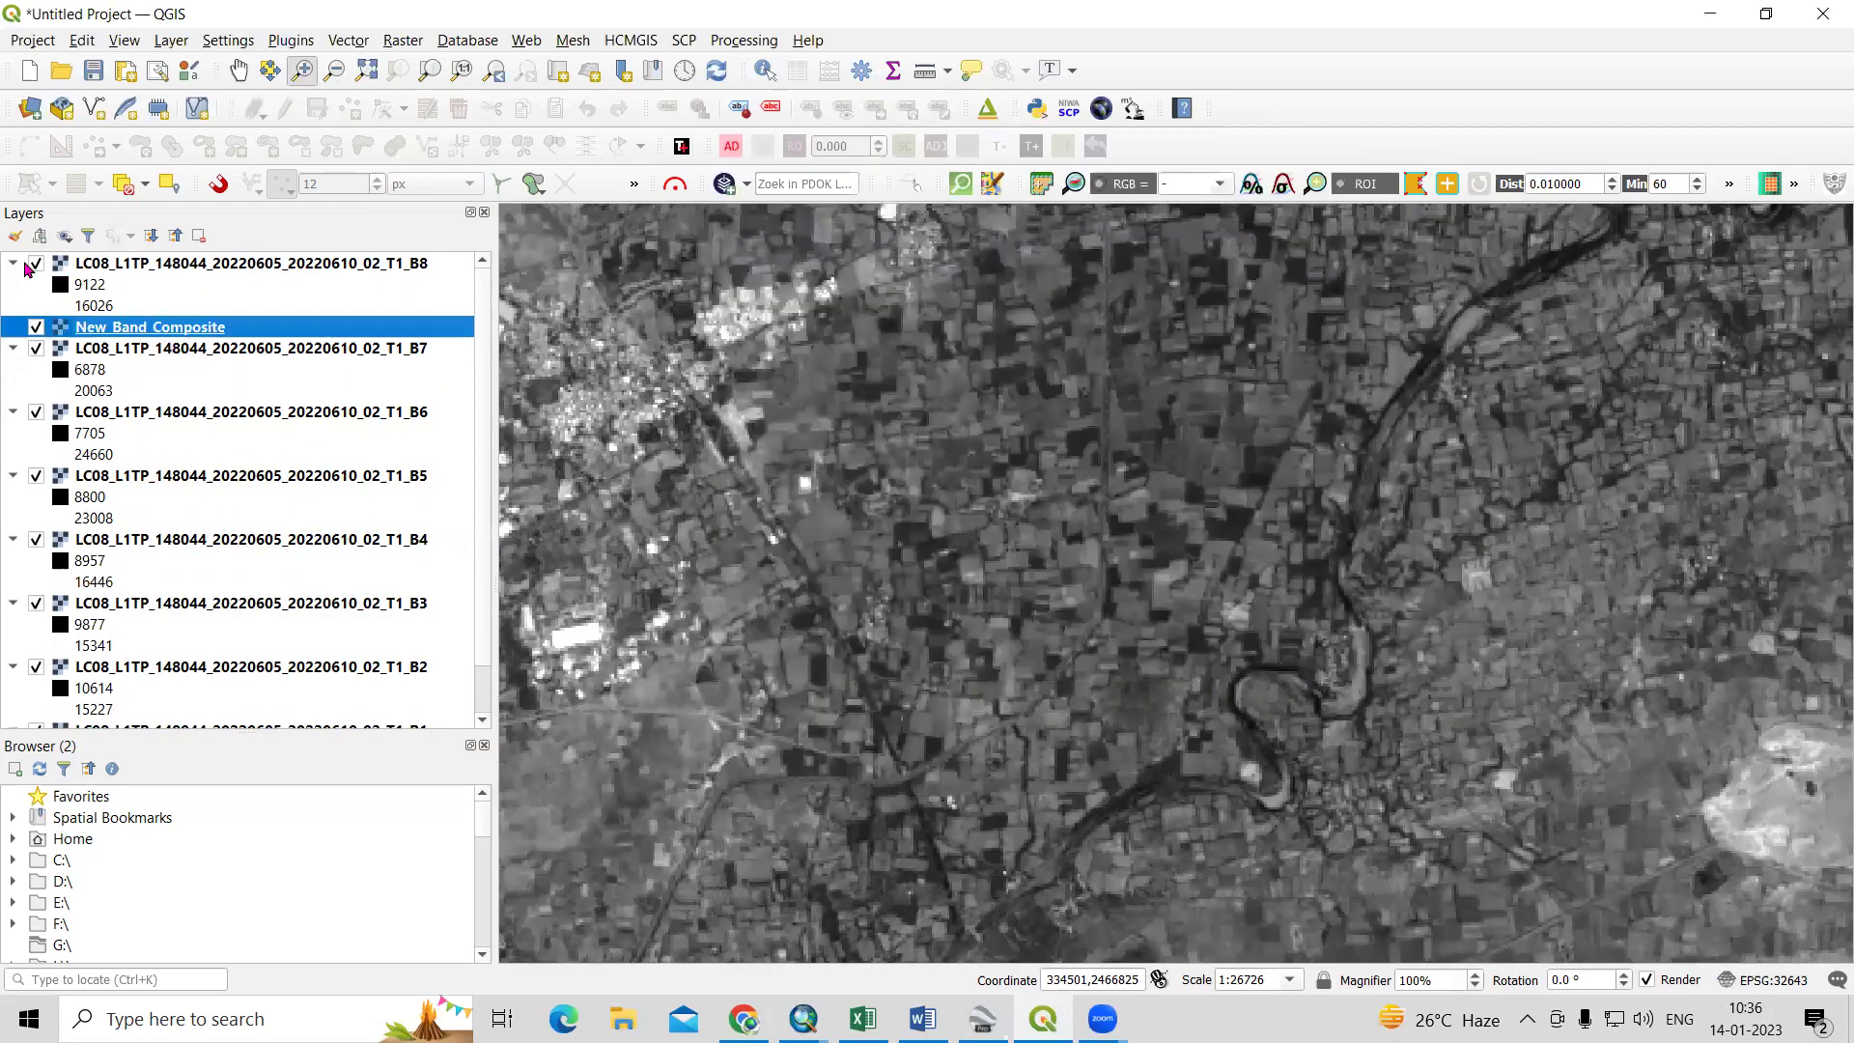
# Hide B8 and collapse the legends of layers B2 through B7.
pyautogui.click(36, 264)
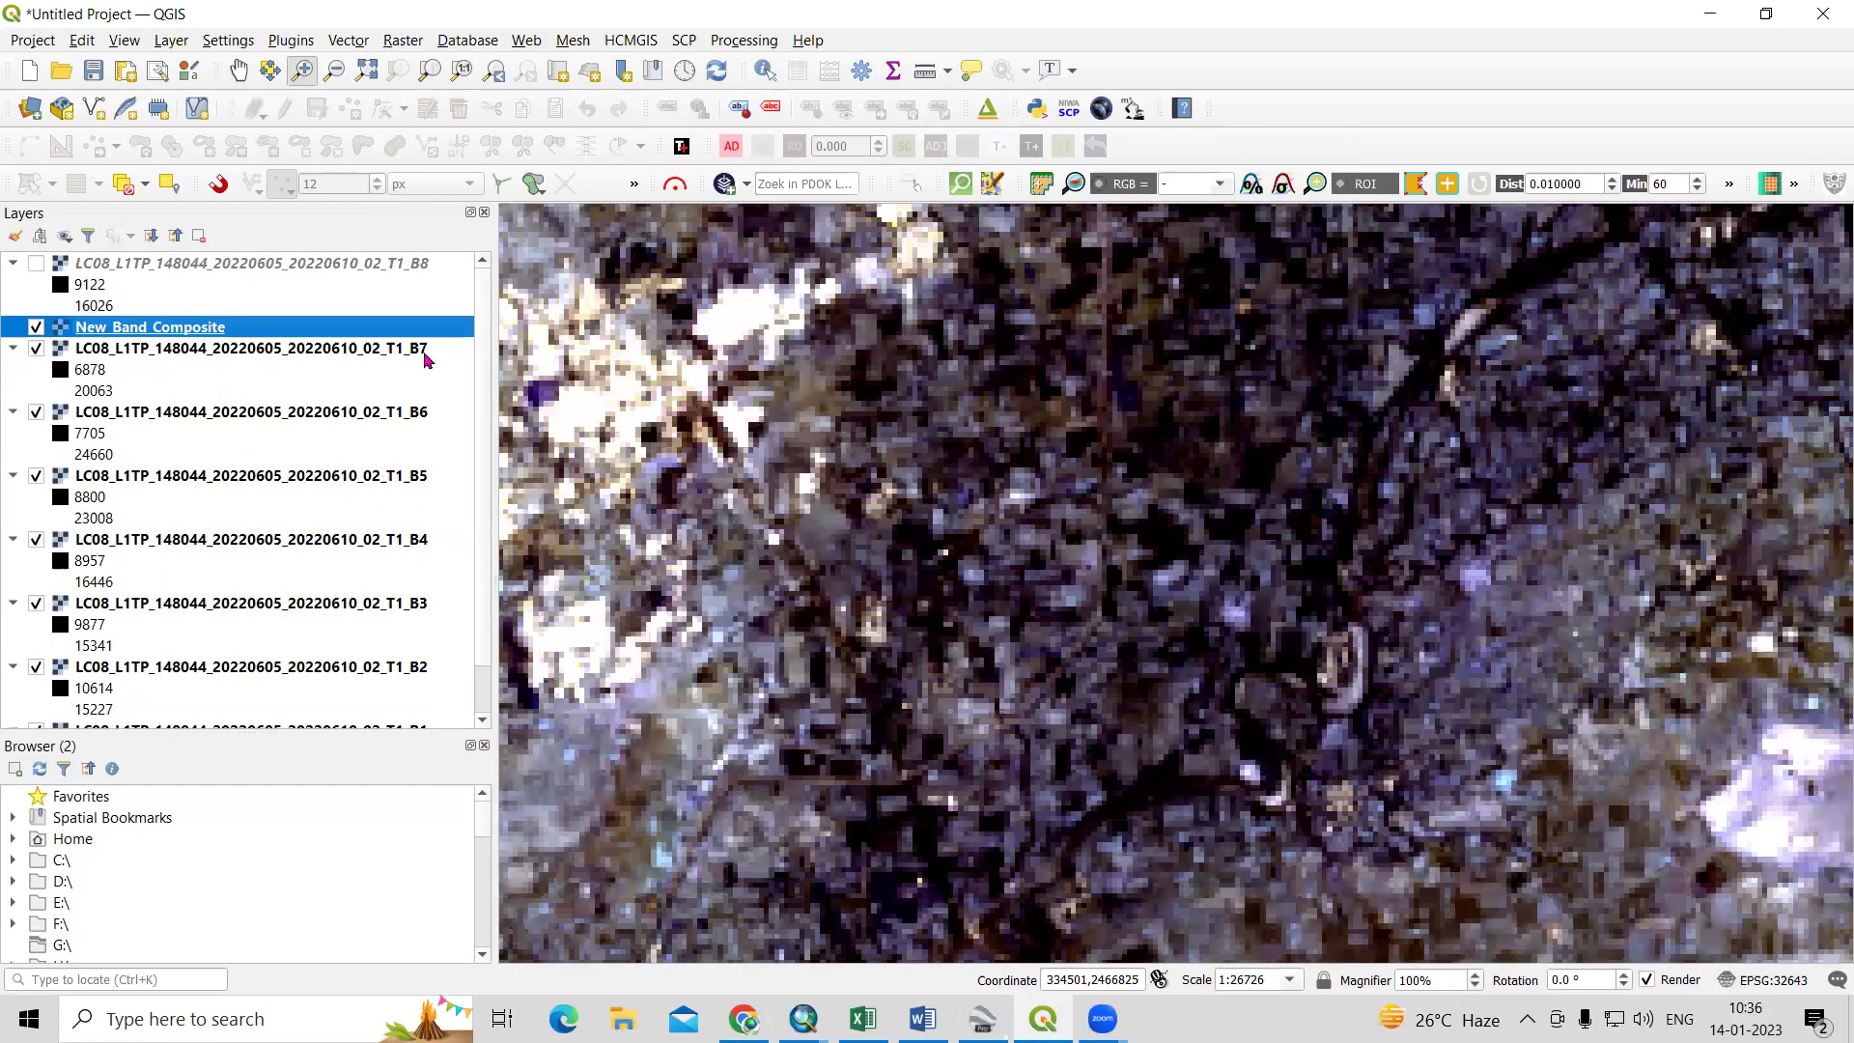
pyautogui.scroll(-4, 1020, 533)
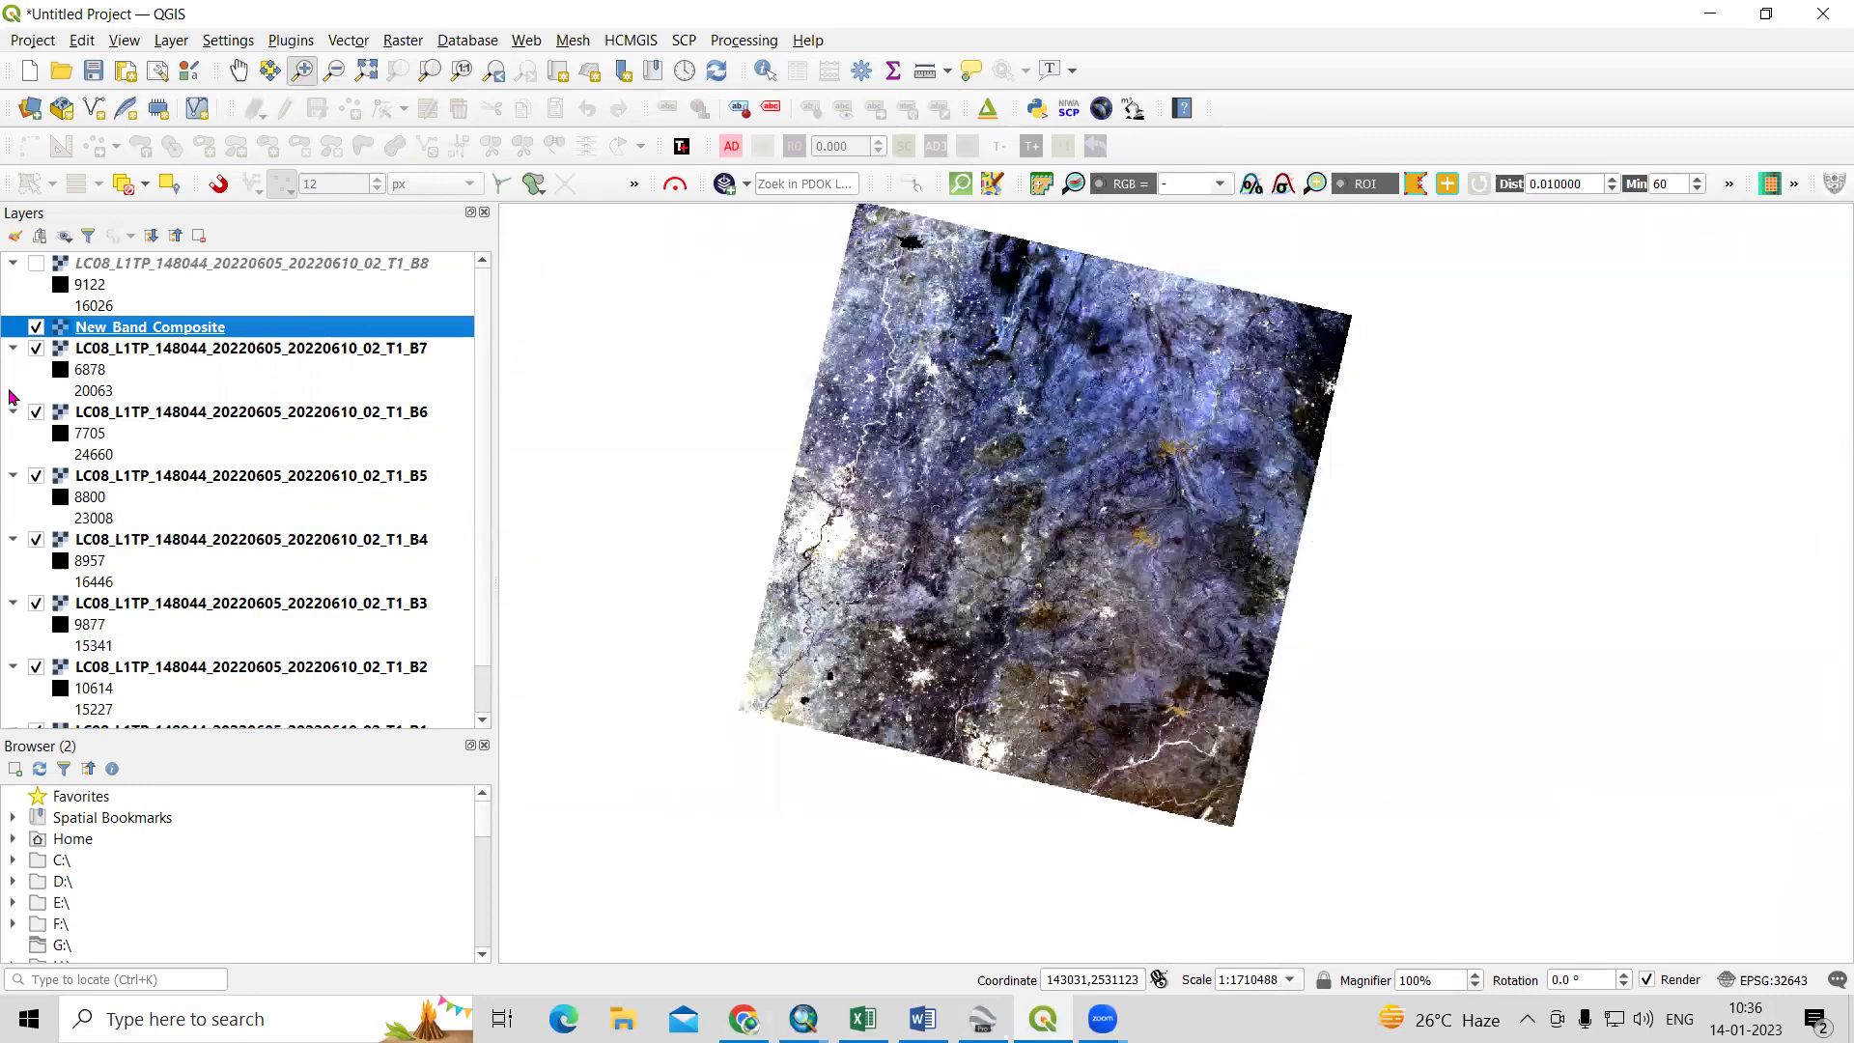
pyautogui.click(13, 348)
pyautogui.click(13, 369)
pyautogui.click(13, 390)
pyautogui.click(13, 411)
pyautogui.click(13, 432)
pyautogui.click(12, 454)
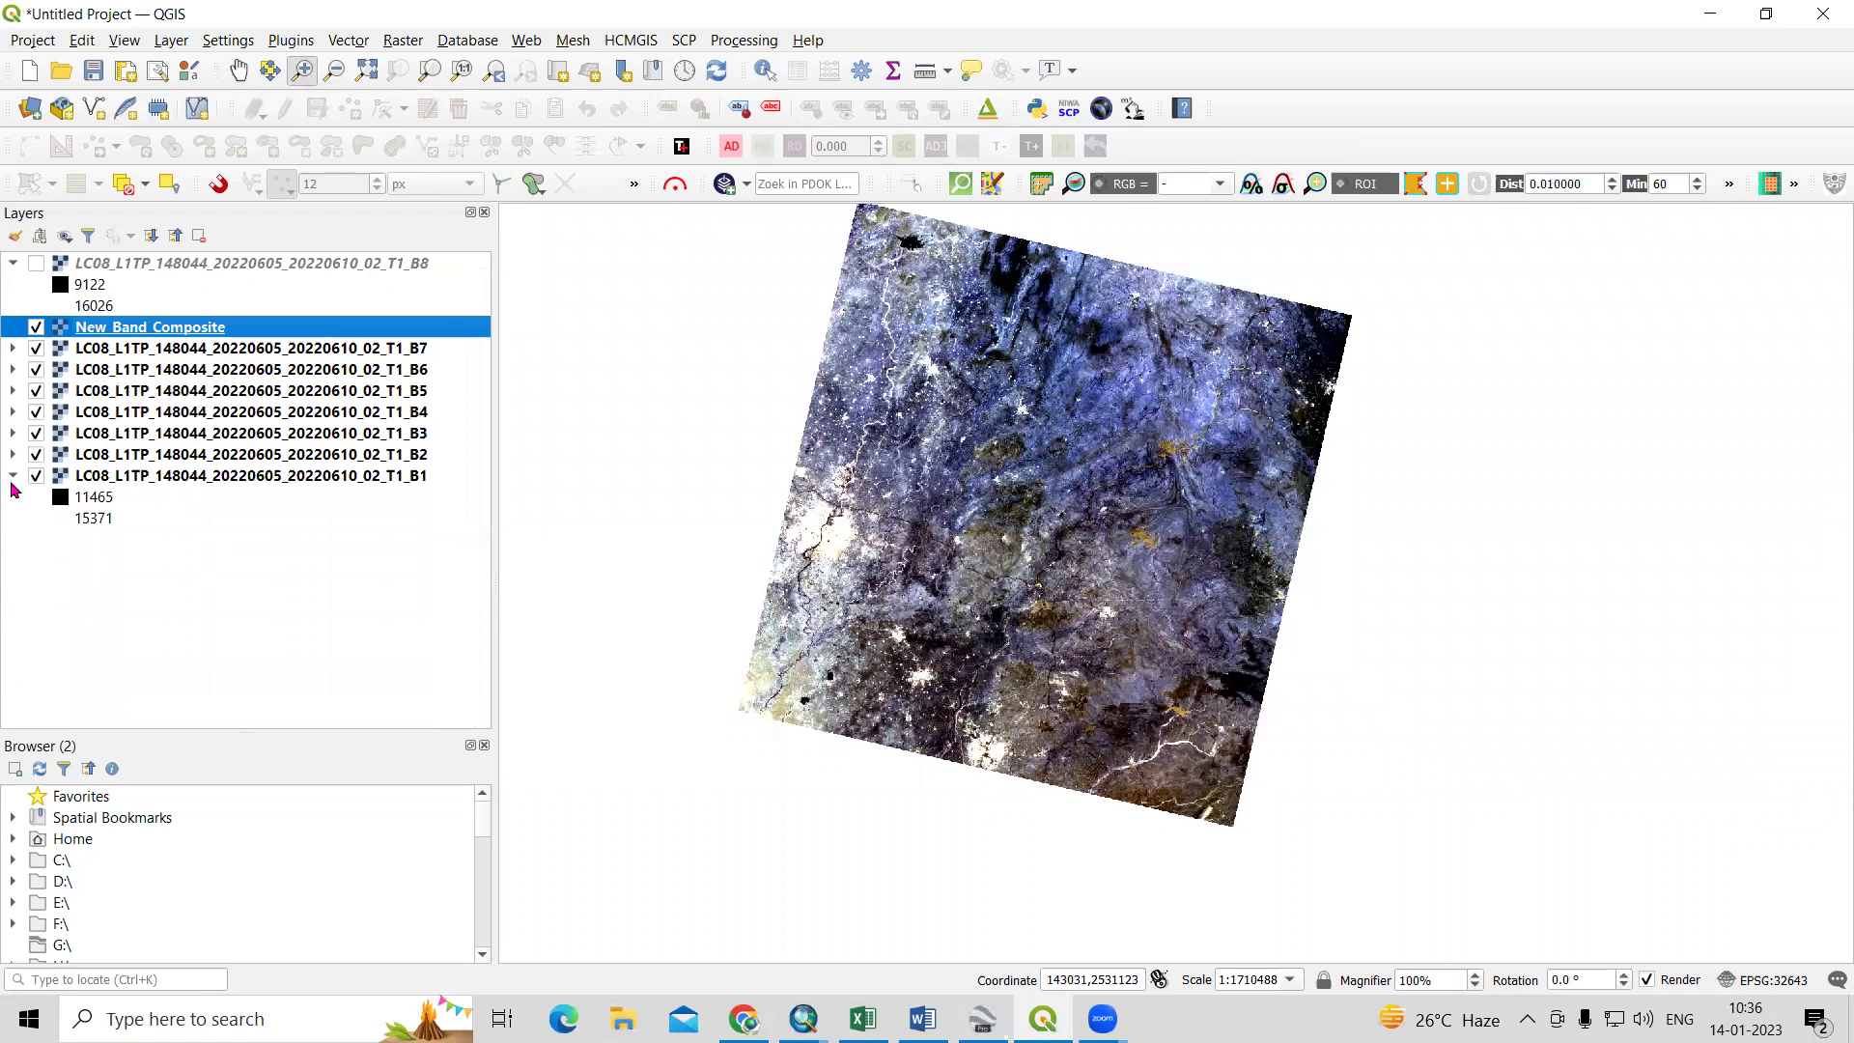
# Set New Band Composite symbology to Red Band 5, Green Band 4, Blue Band 3.
pyautogui.rightClick(198, 333)
pyautogui.click(332, 753)
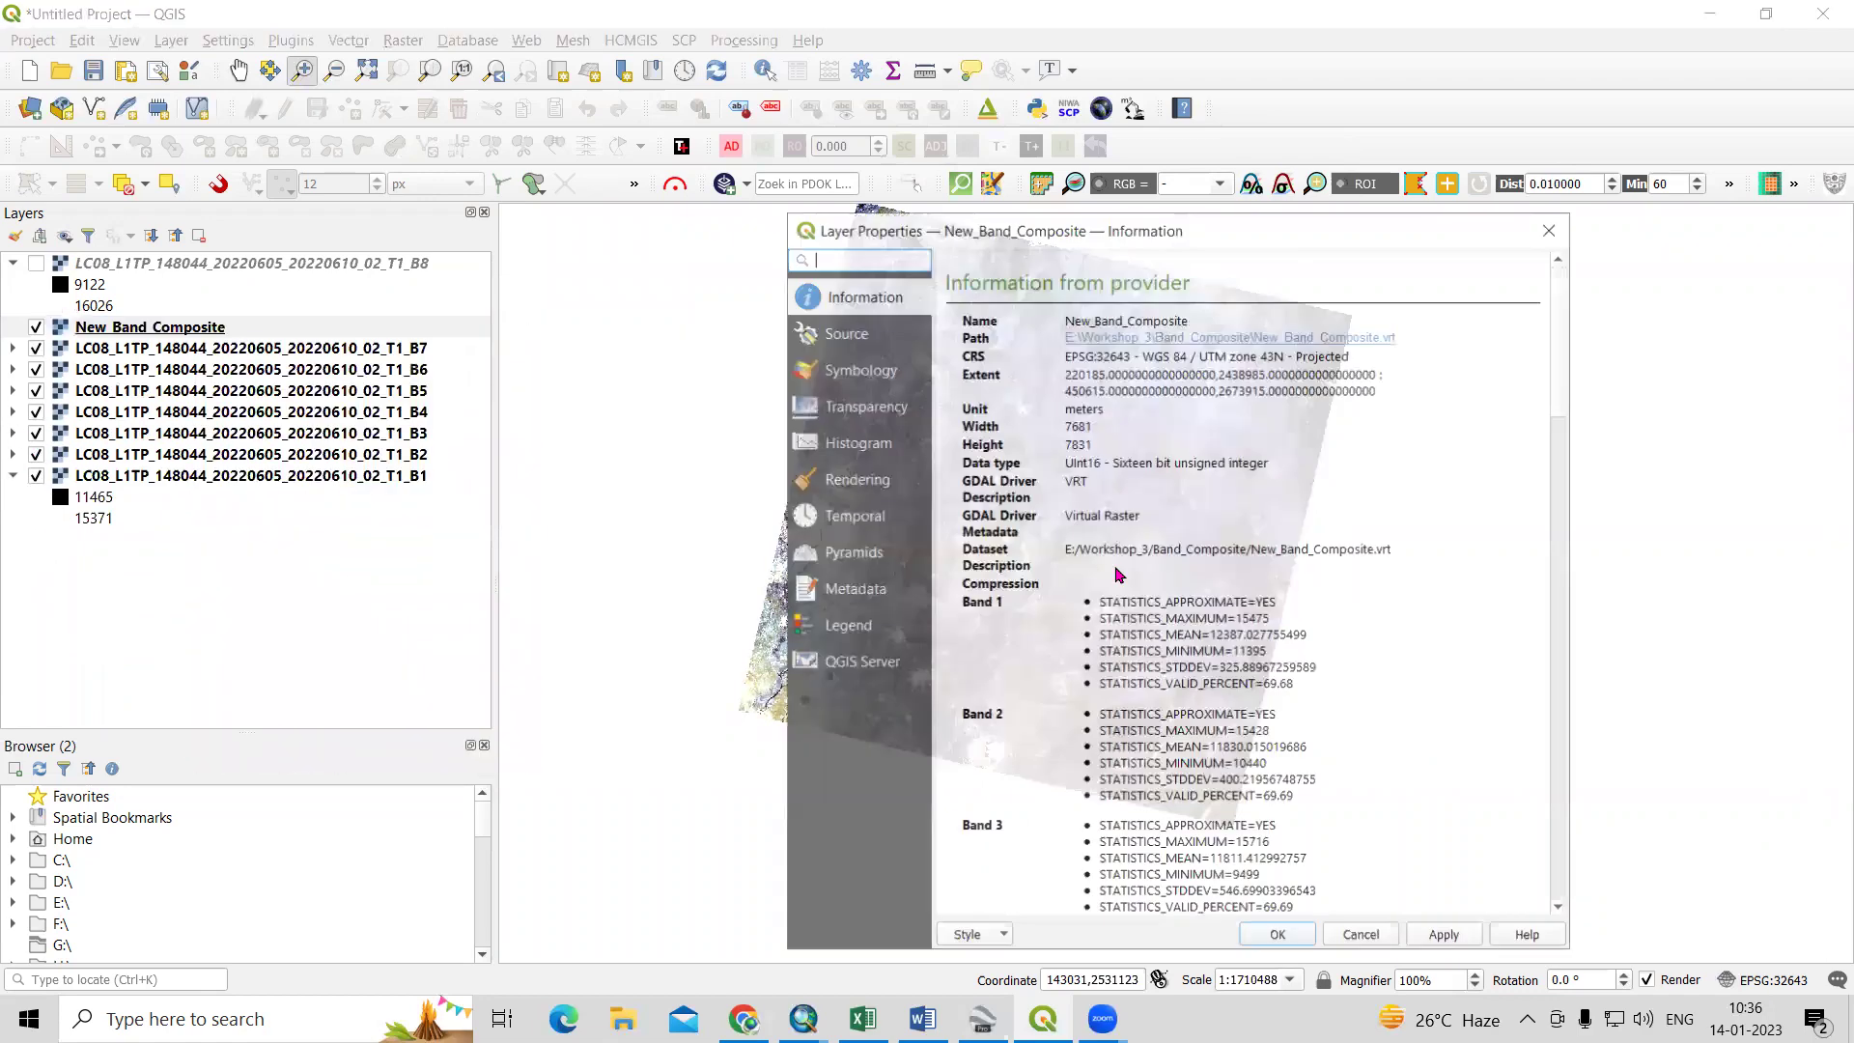
pyautogui.click(868, 369)
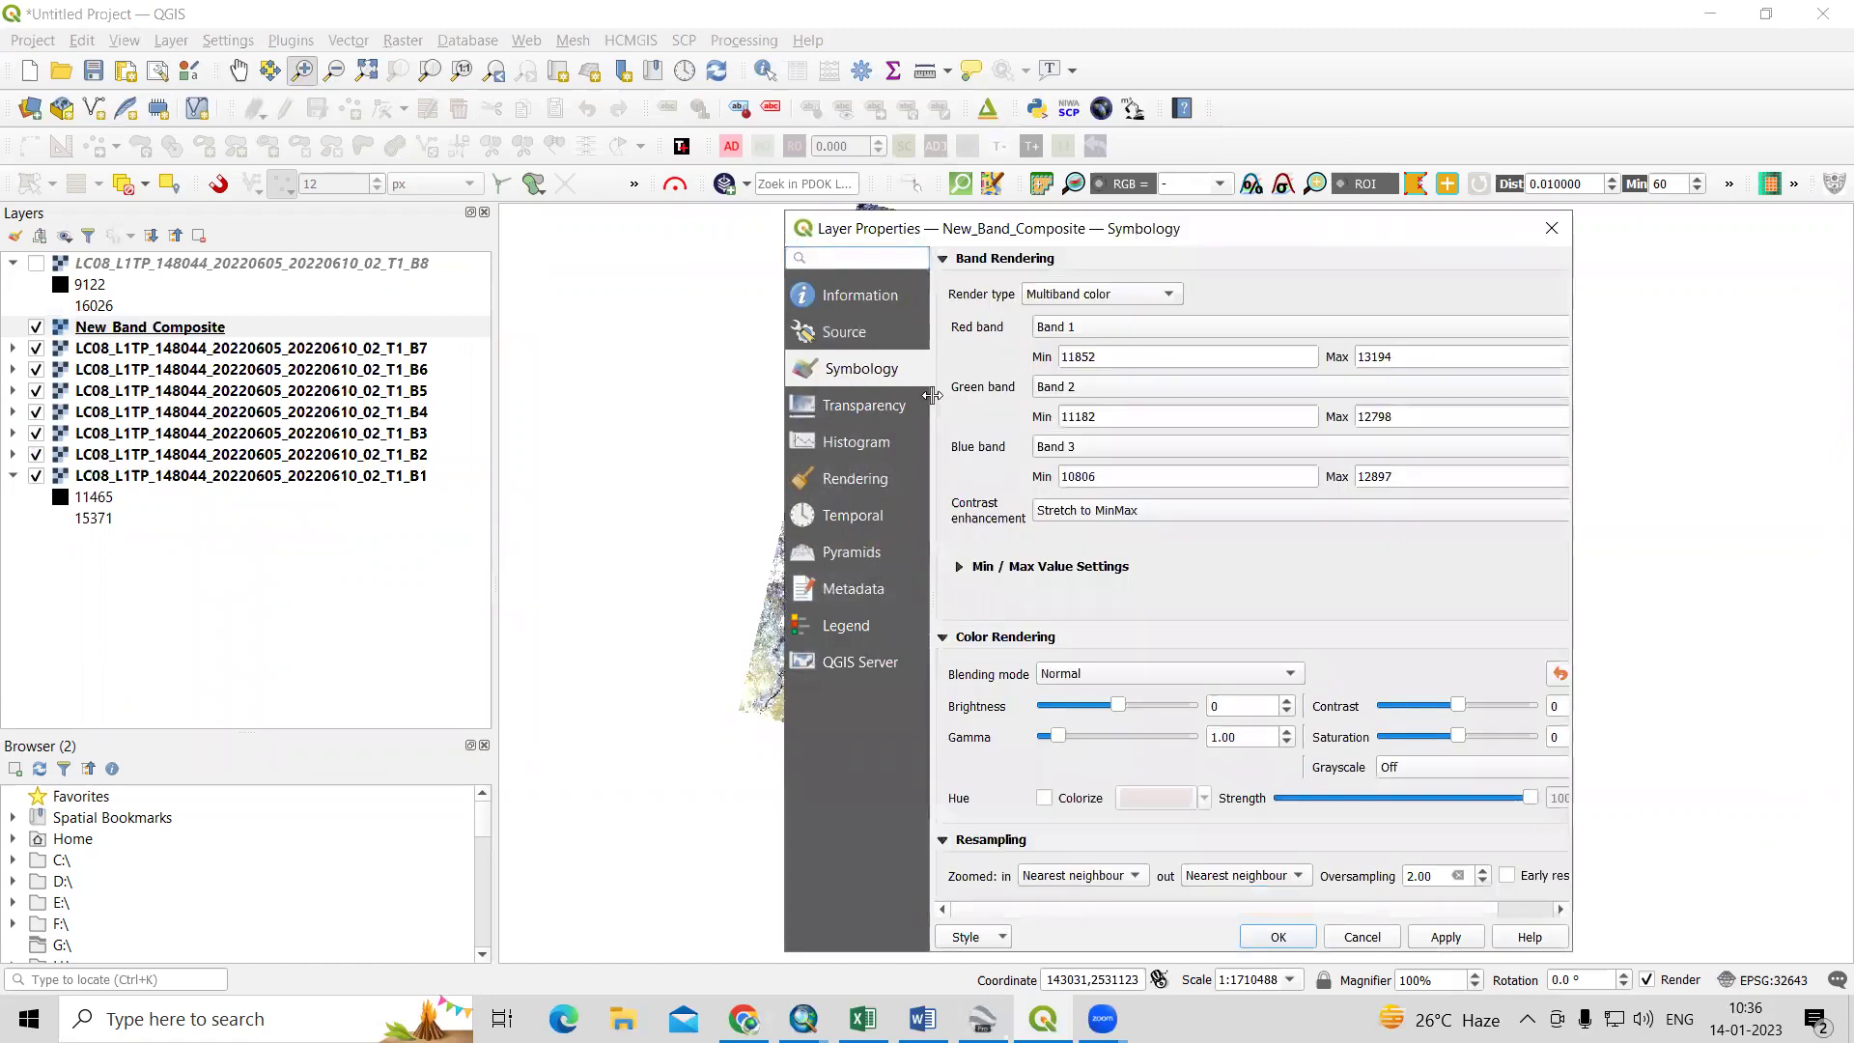
pyautogui.click(1089, 330)
pyautogui.click(1104, 420)
pyautogui.click(1092, 391)
pyautogui.click(1105, 433)
pyautogui.click(1105, 453)
pyautogui.click(1107, 449)
pyautogui.click(1445, 936)
pyautogui.click(1277, 937)
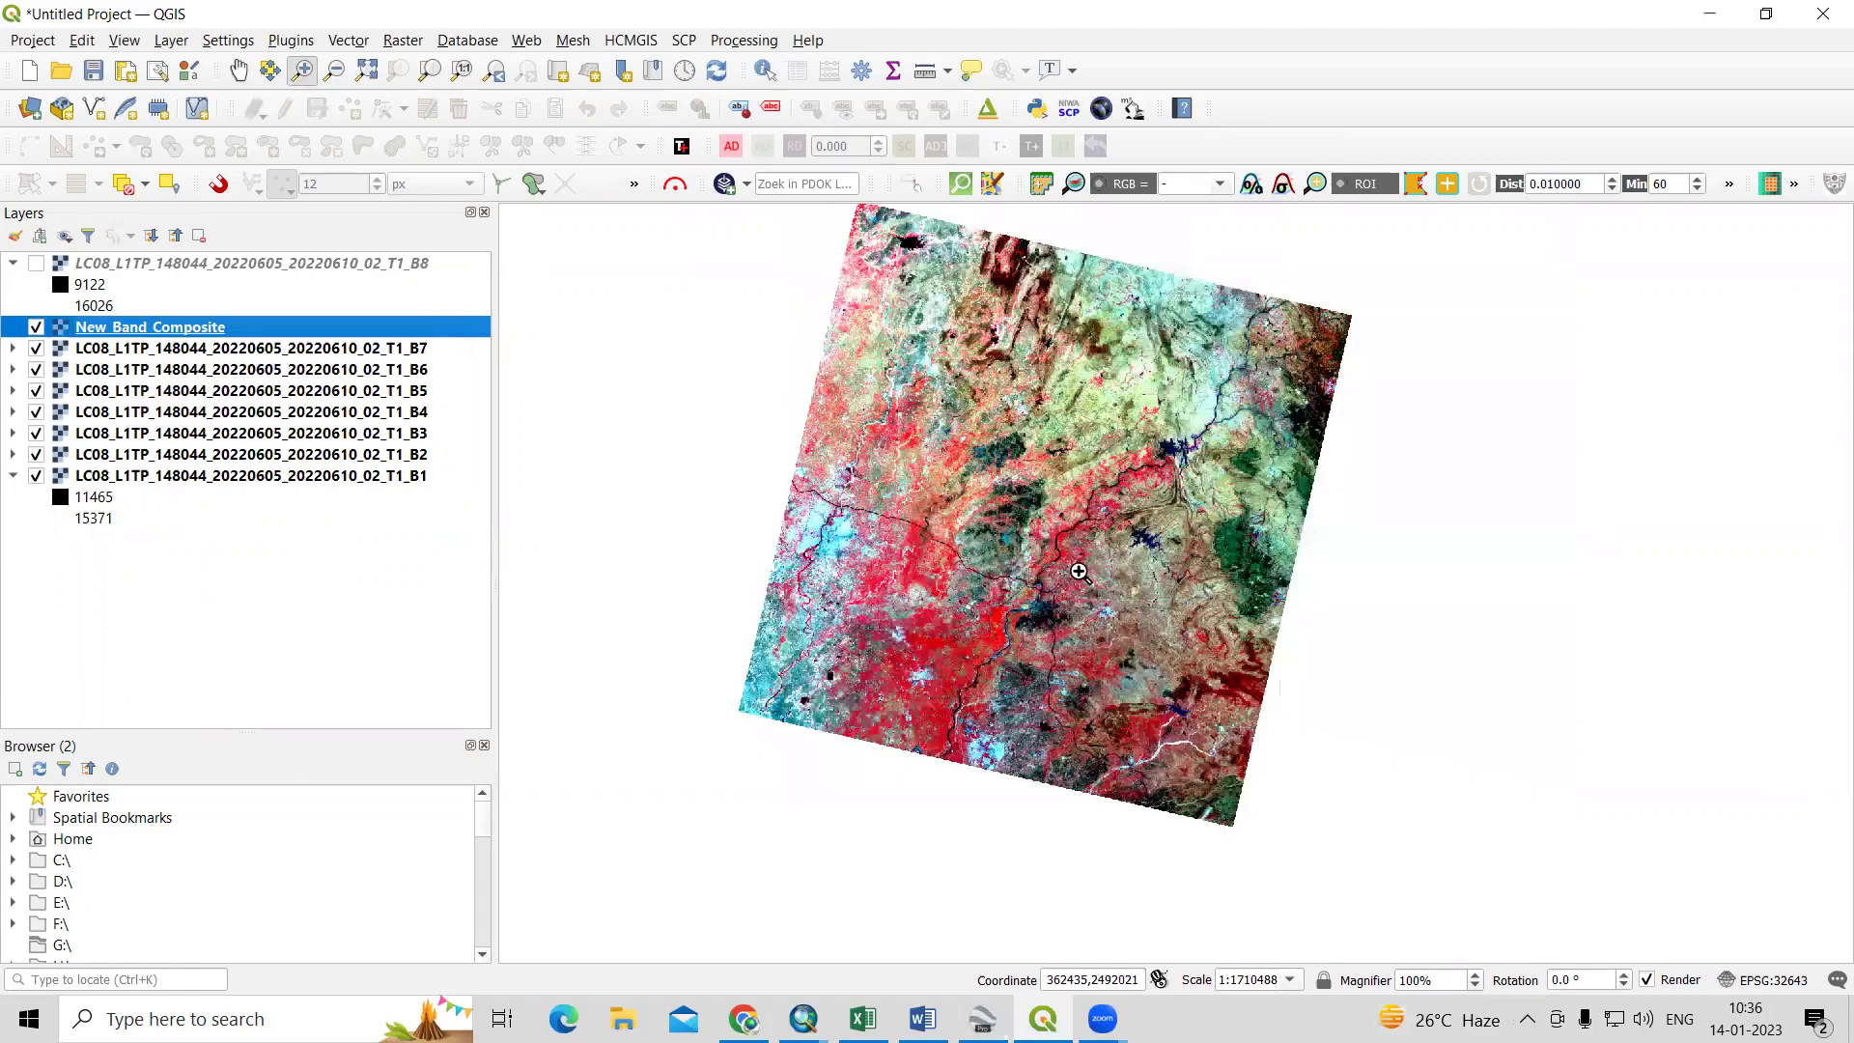
pyautogui.moveTo(909, 422); pyautogui.dragTo(1161, 604)
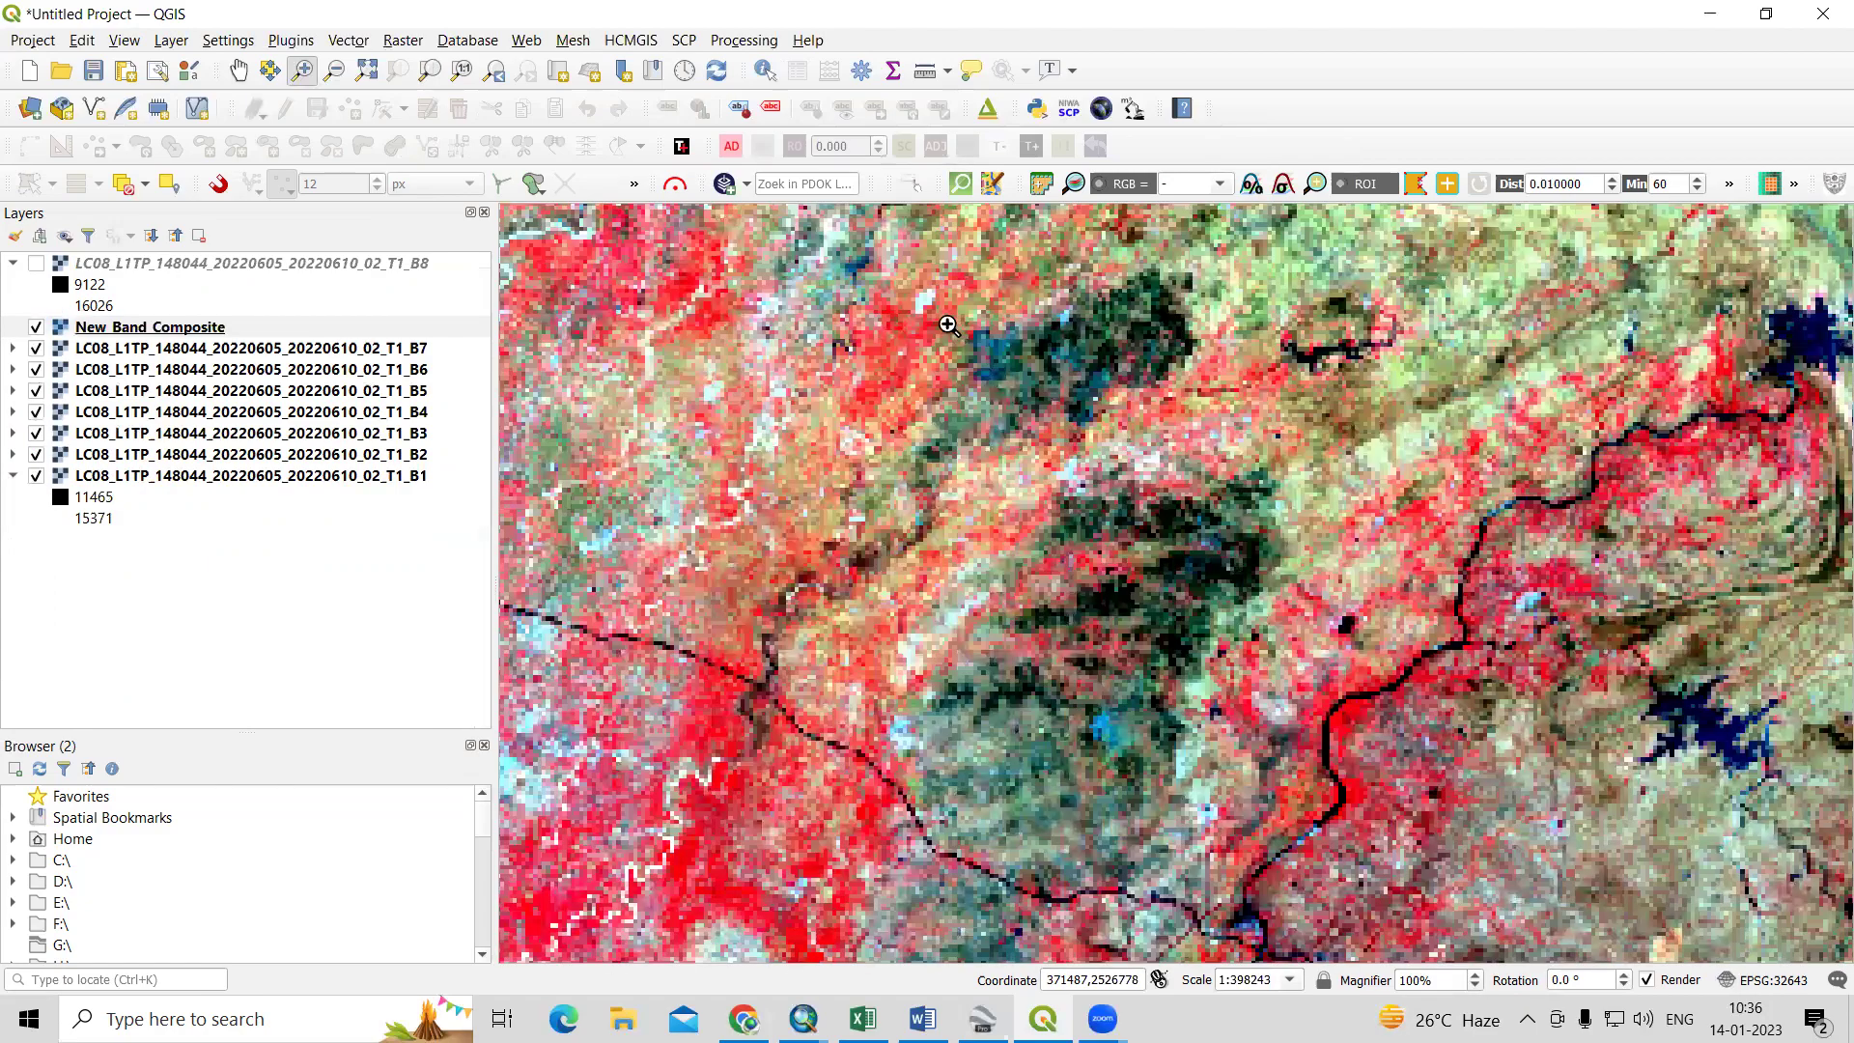
# Confirm in New_Band_Composite's layer properties that its pixel size is 30,-30, closing without changes.
pyautogui.rightClick(178, 330)
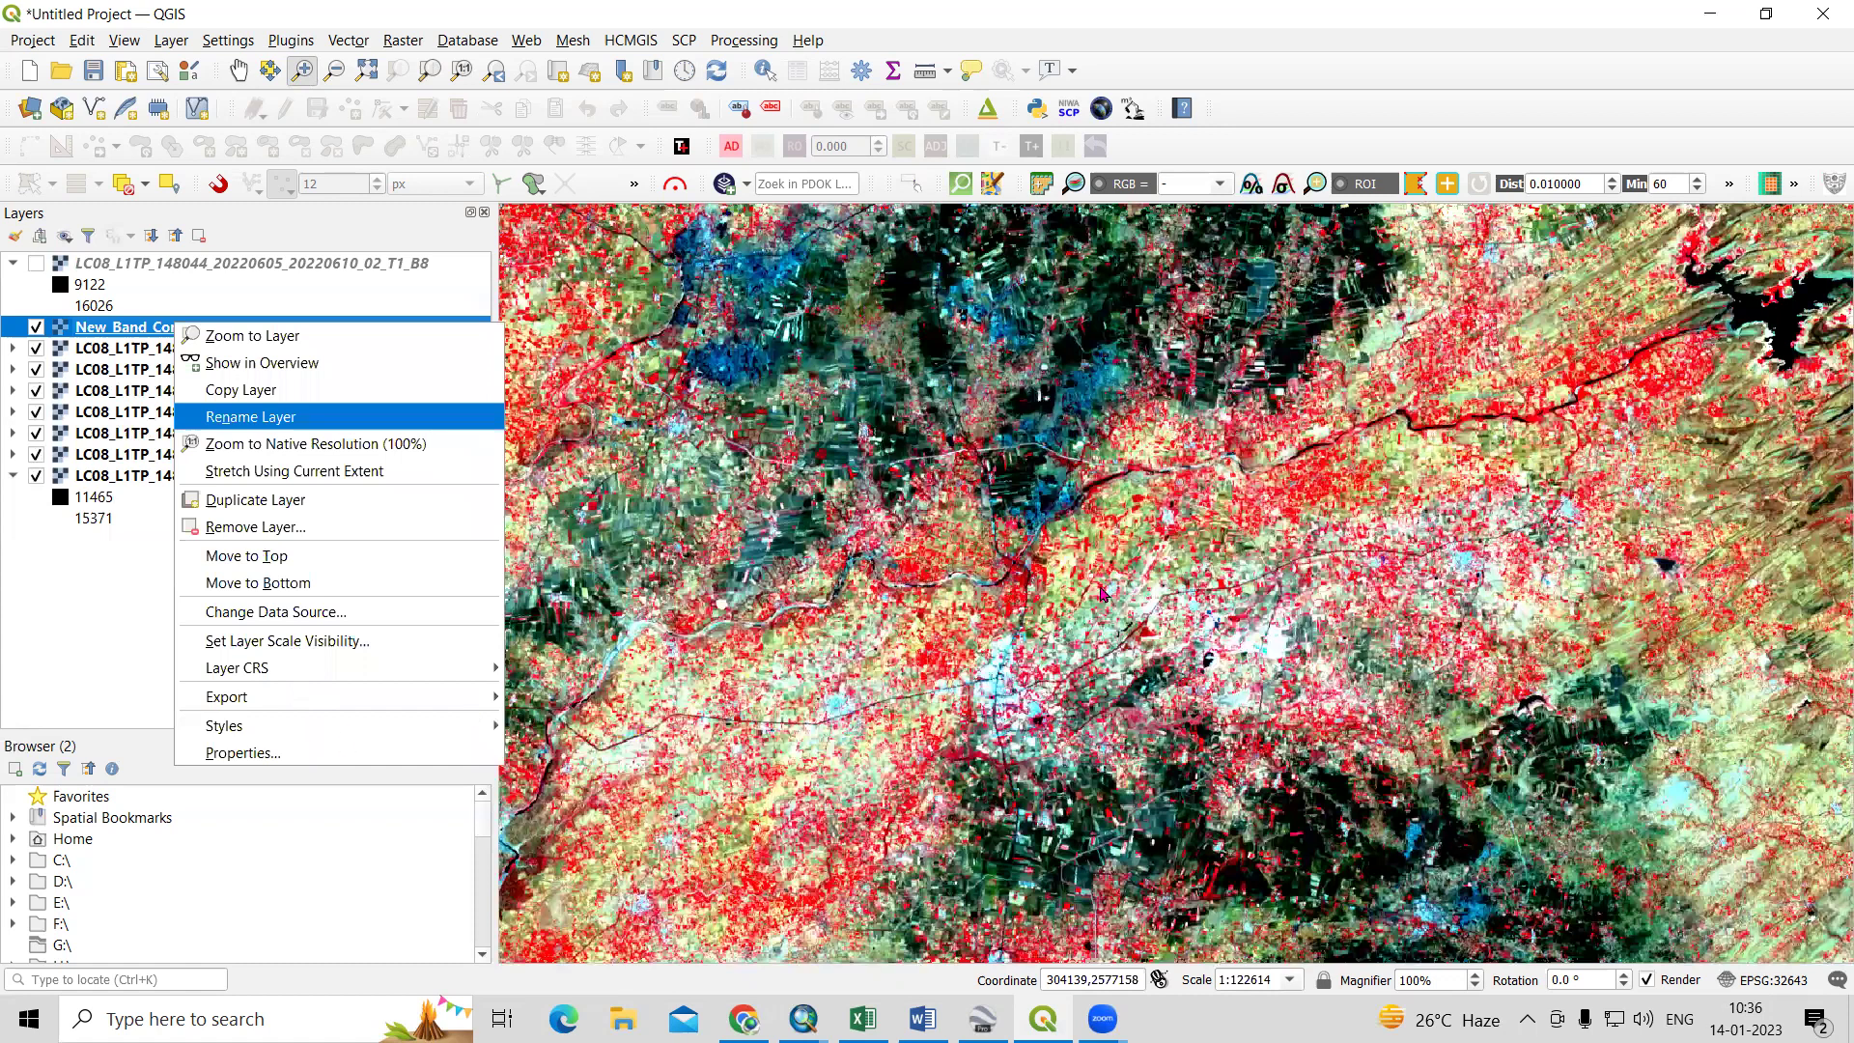
pyautogui.press('p')
pyautogui.scroll(-9, 1178, 687)
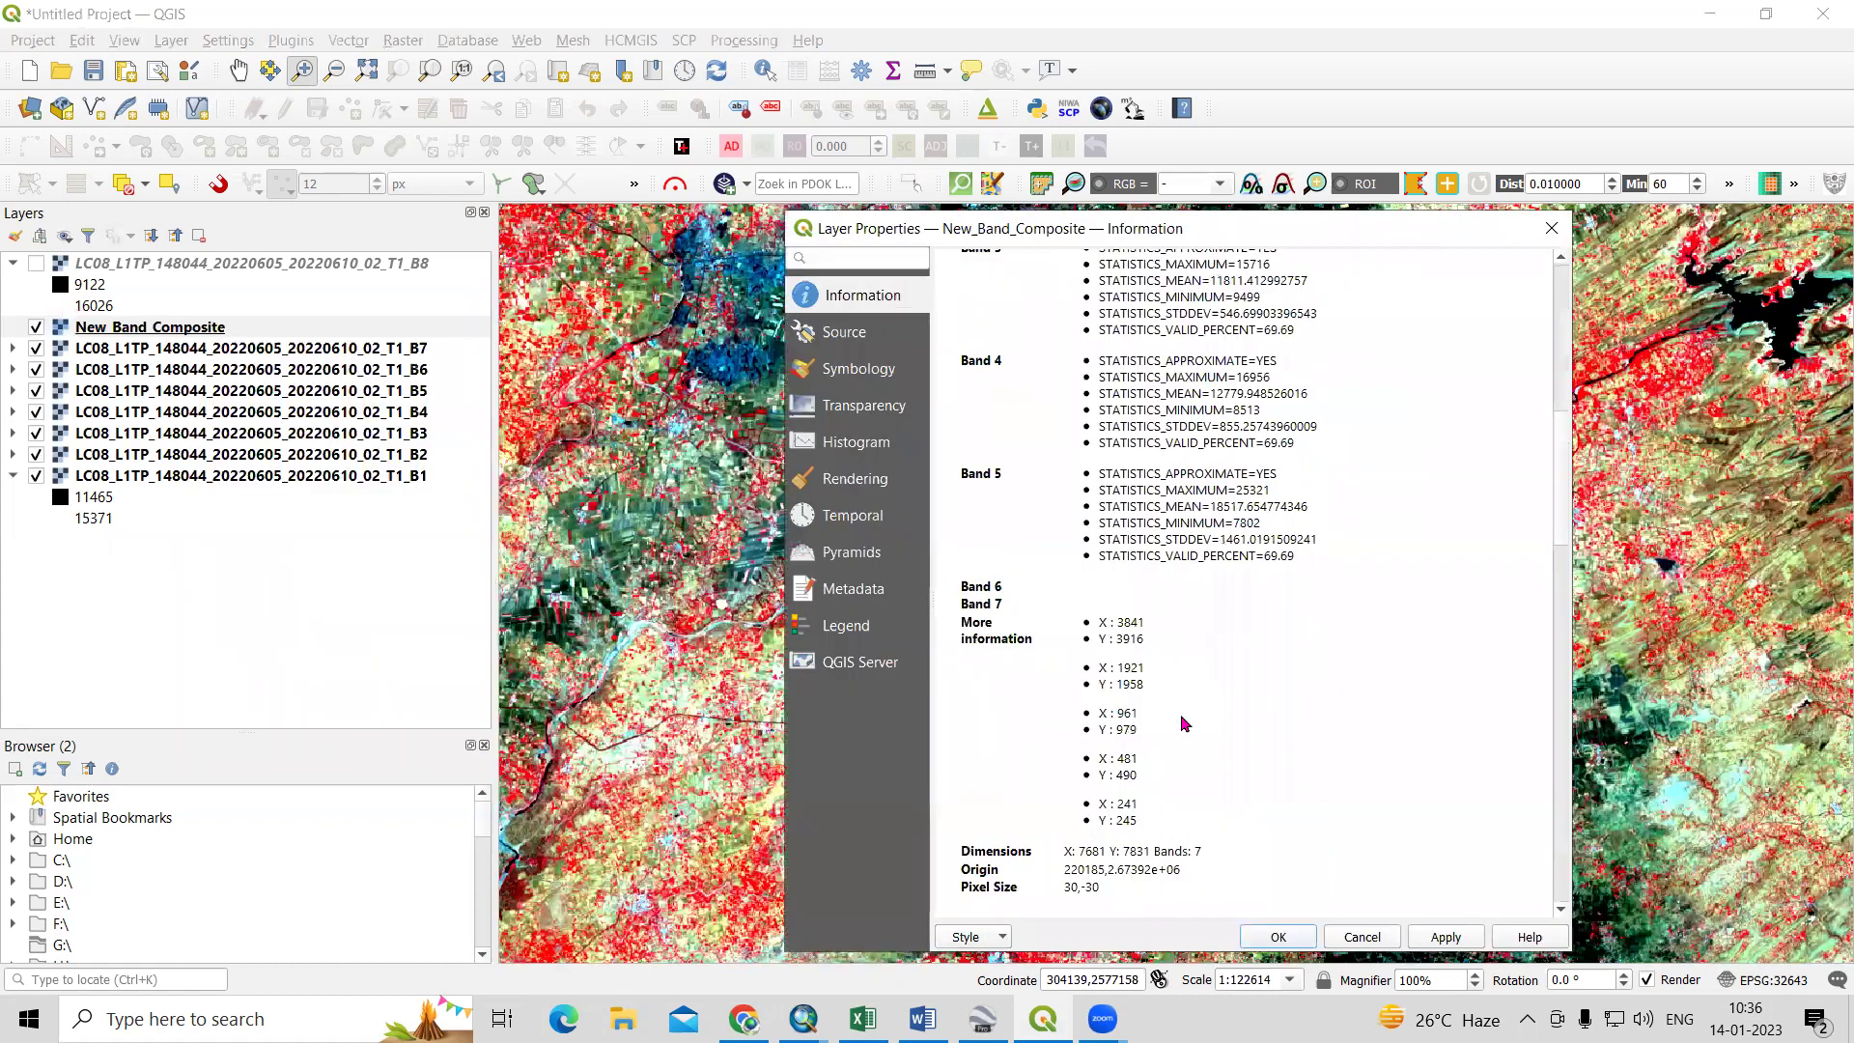
pyautogui.tripleClick(1133, 838)
pyautogui.click(1098, 847)
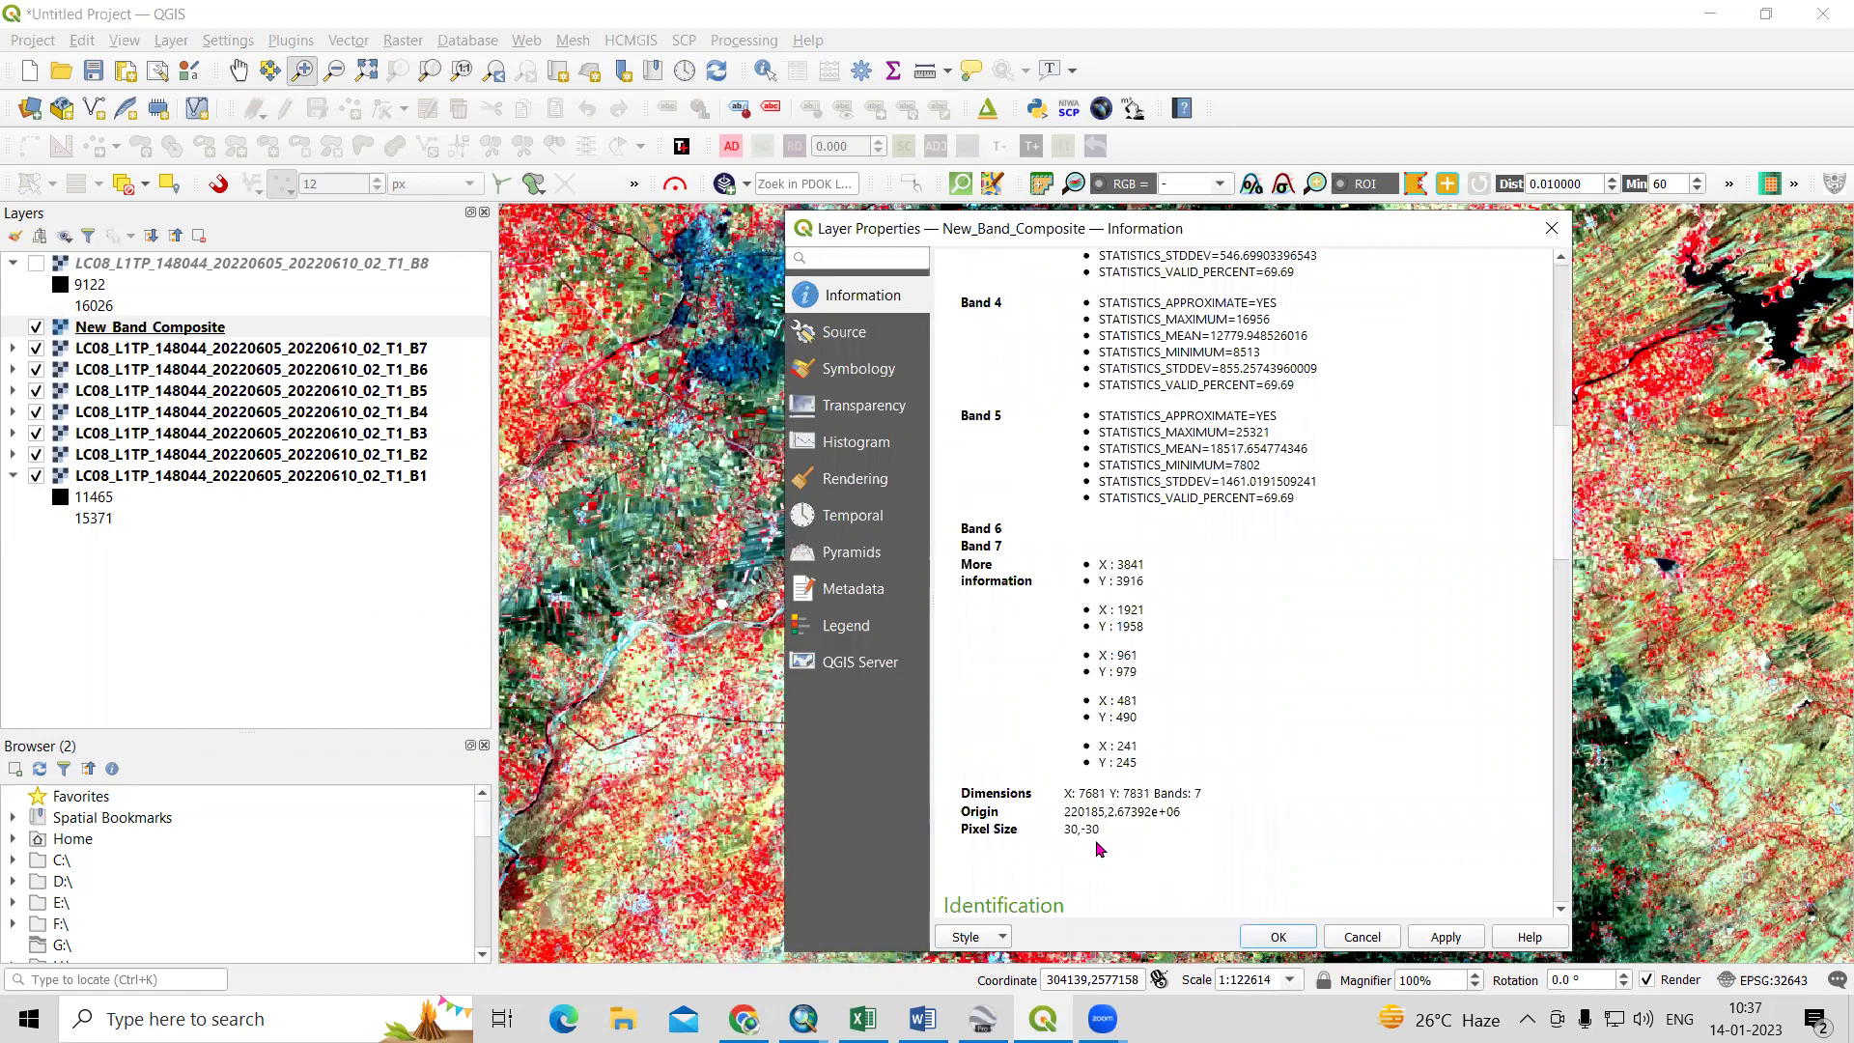
pyautogui.click(1364, 936)
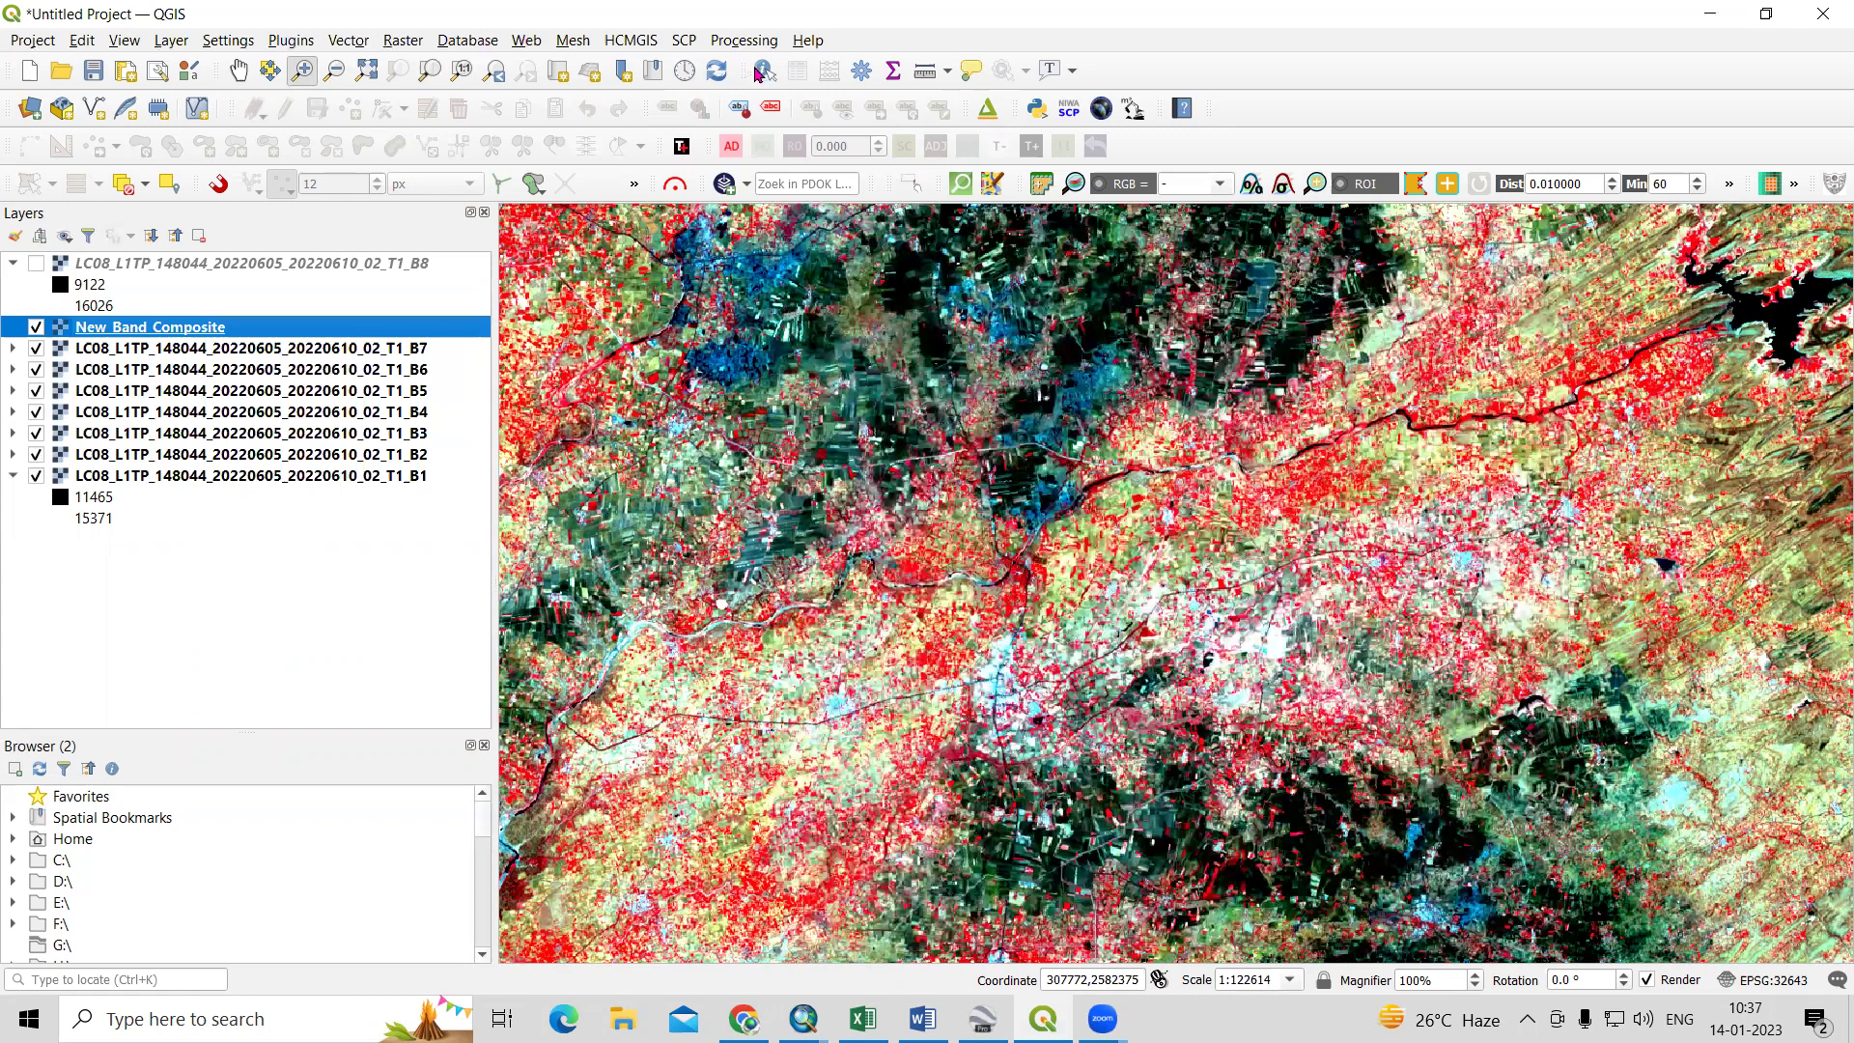
# Find the GDAL Pansharpening algorithm by searching 'pan' and launch it.
pyautogui.hotkey('ctrl', 'alt', 't')
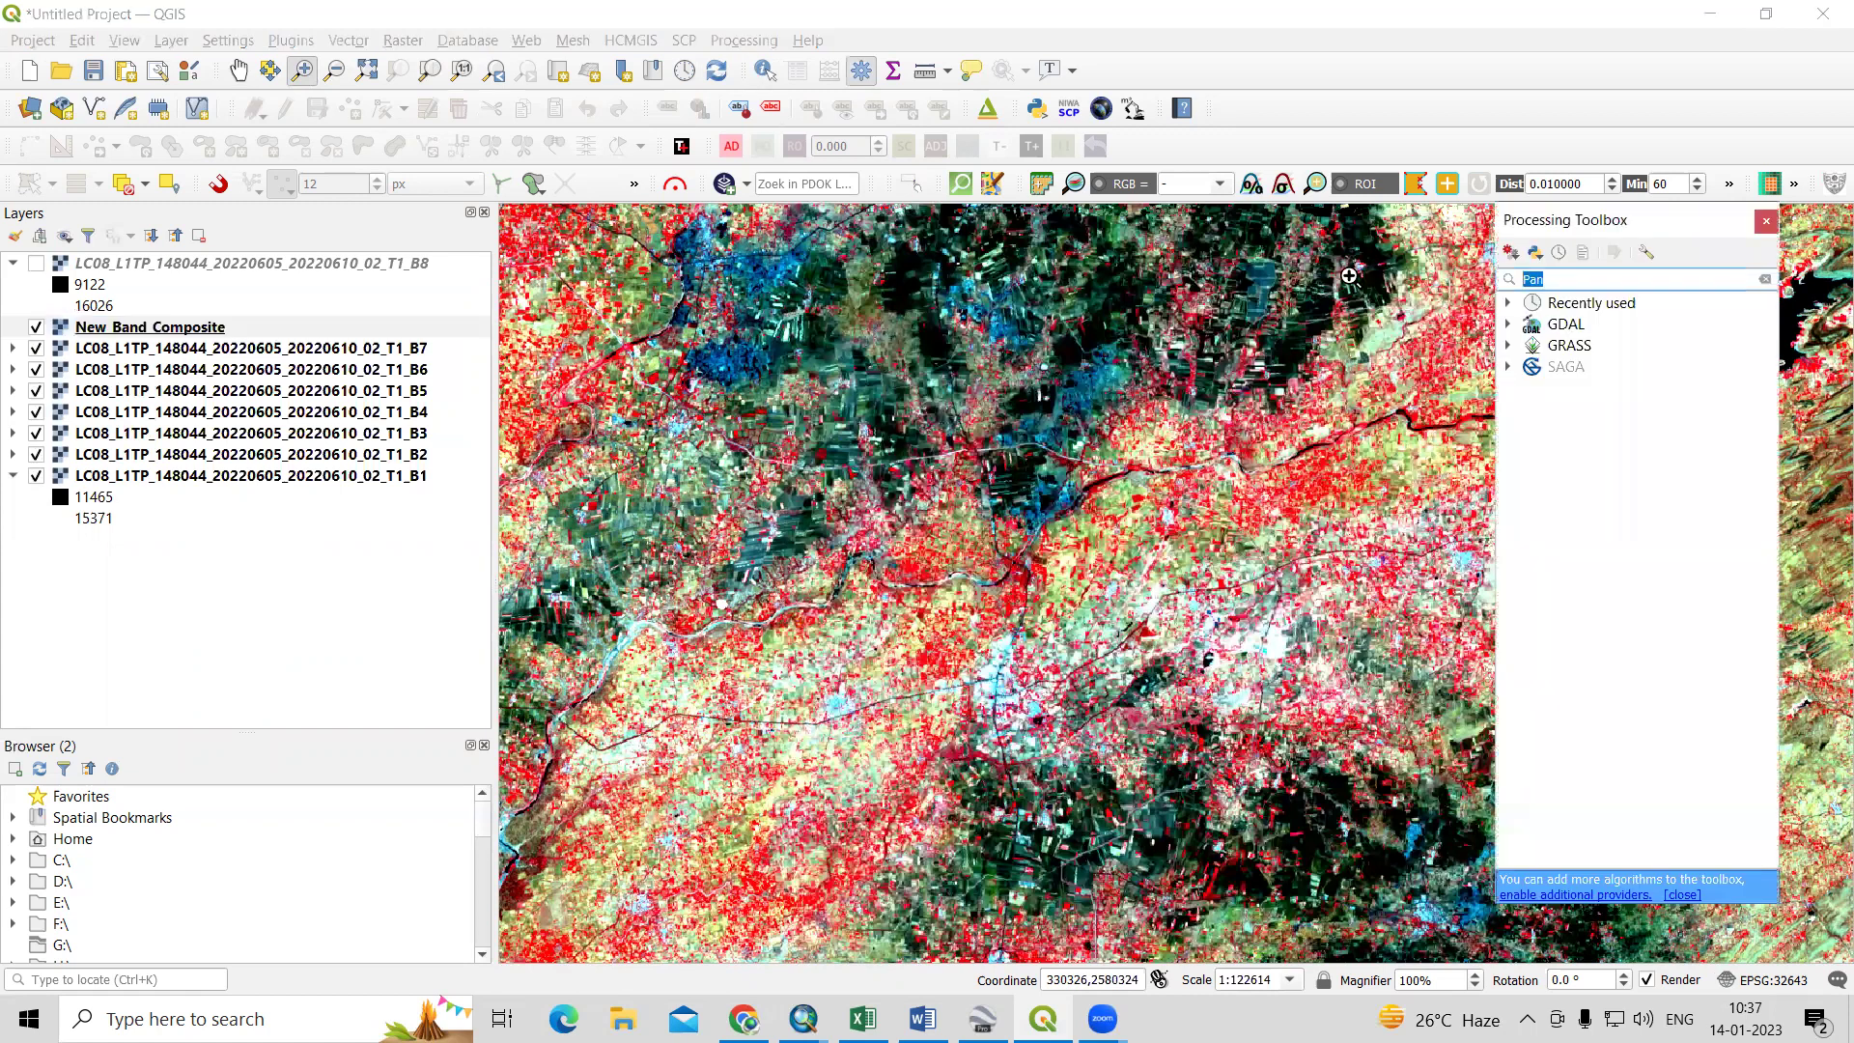
pyautogui.write('pa')
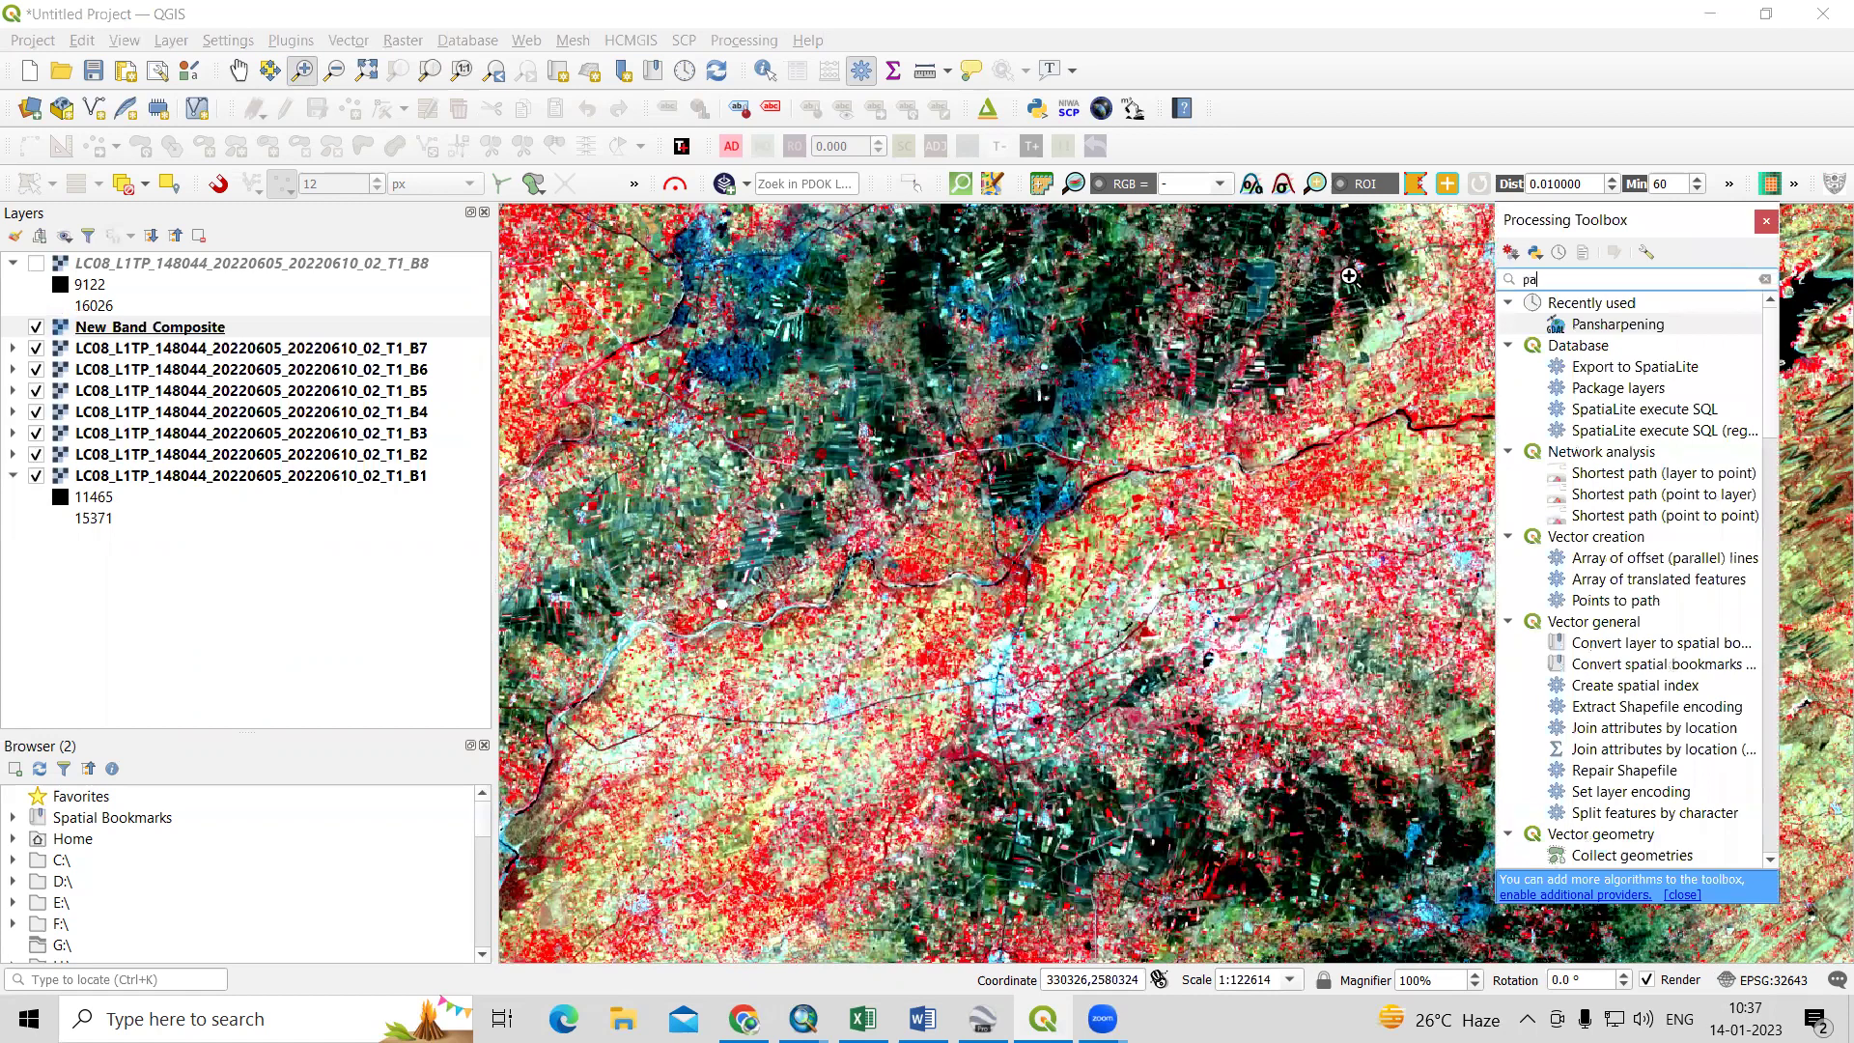
pyautogui.write('n')
pyautogui.click(1659, 392)
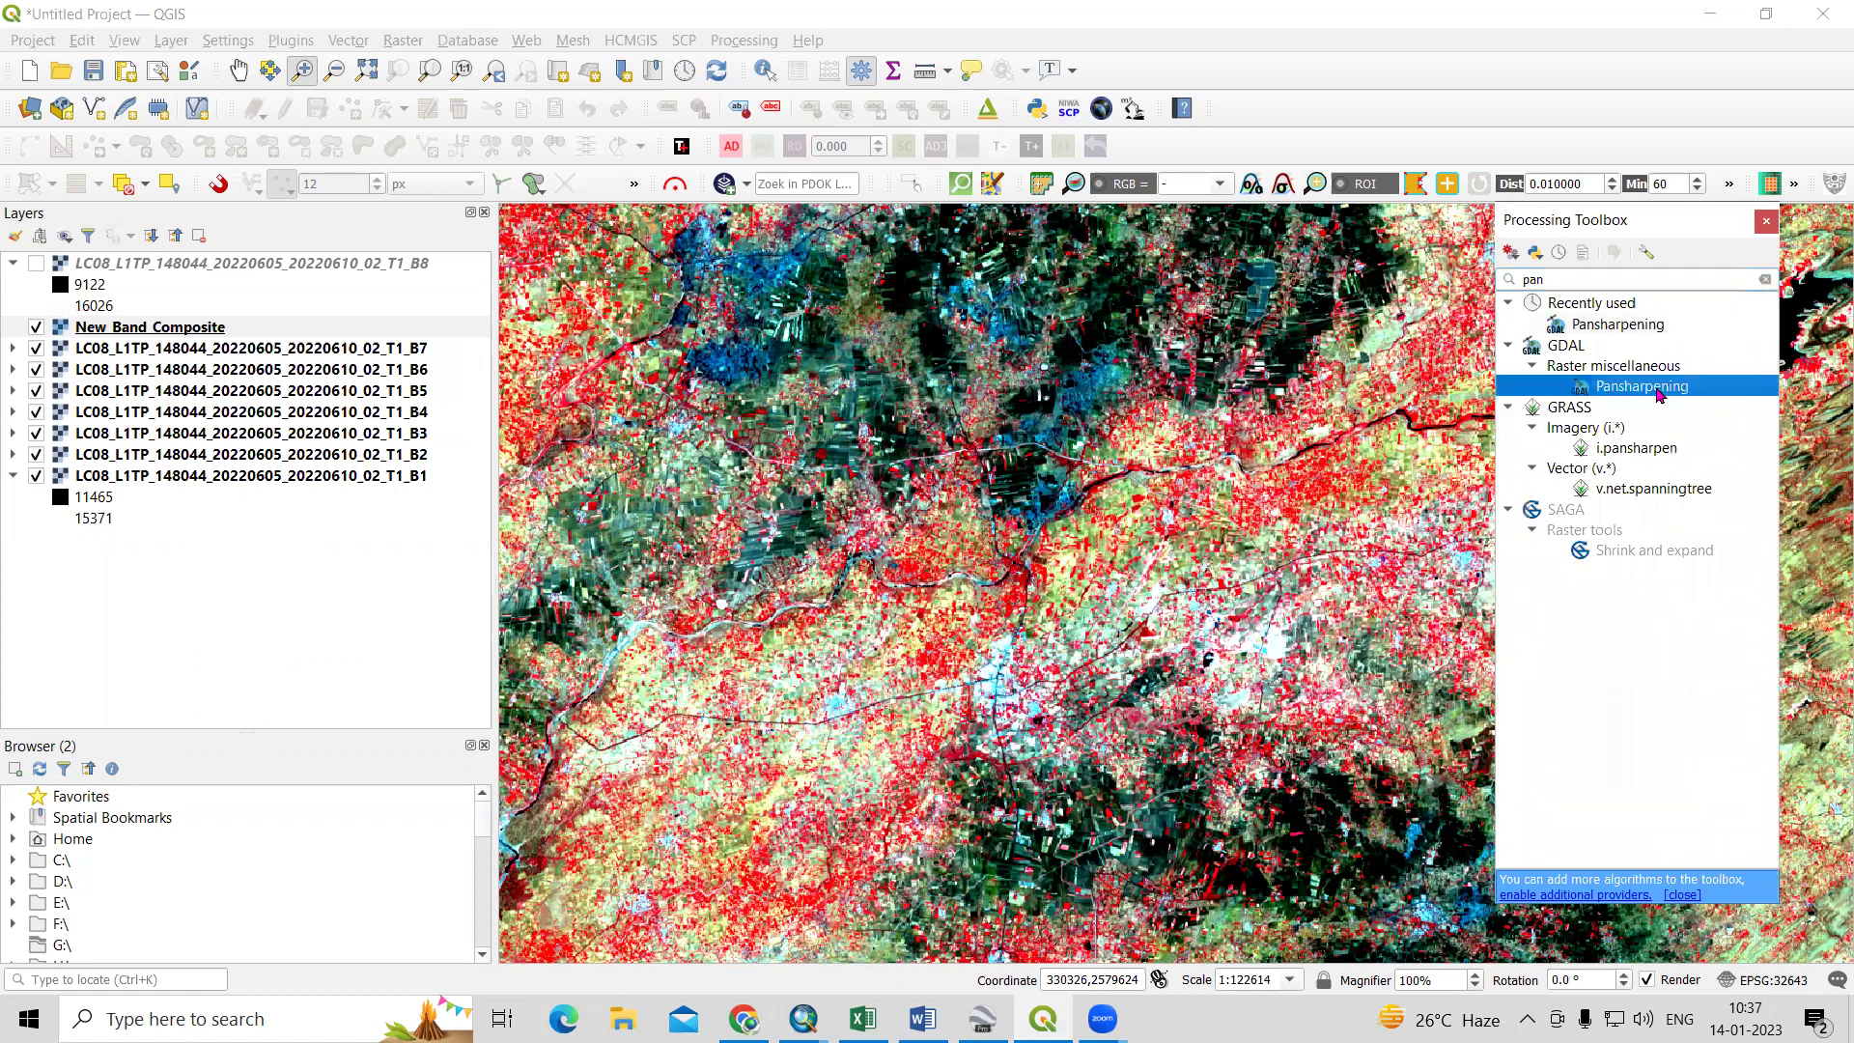
pyautogui.rightClick(1658, 394)
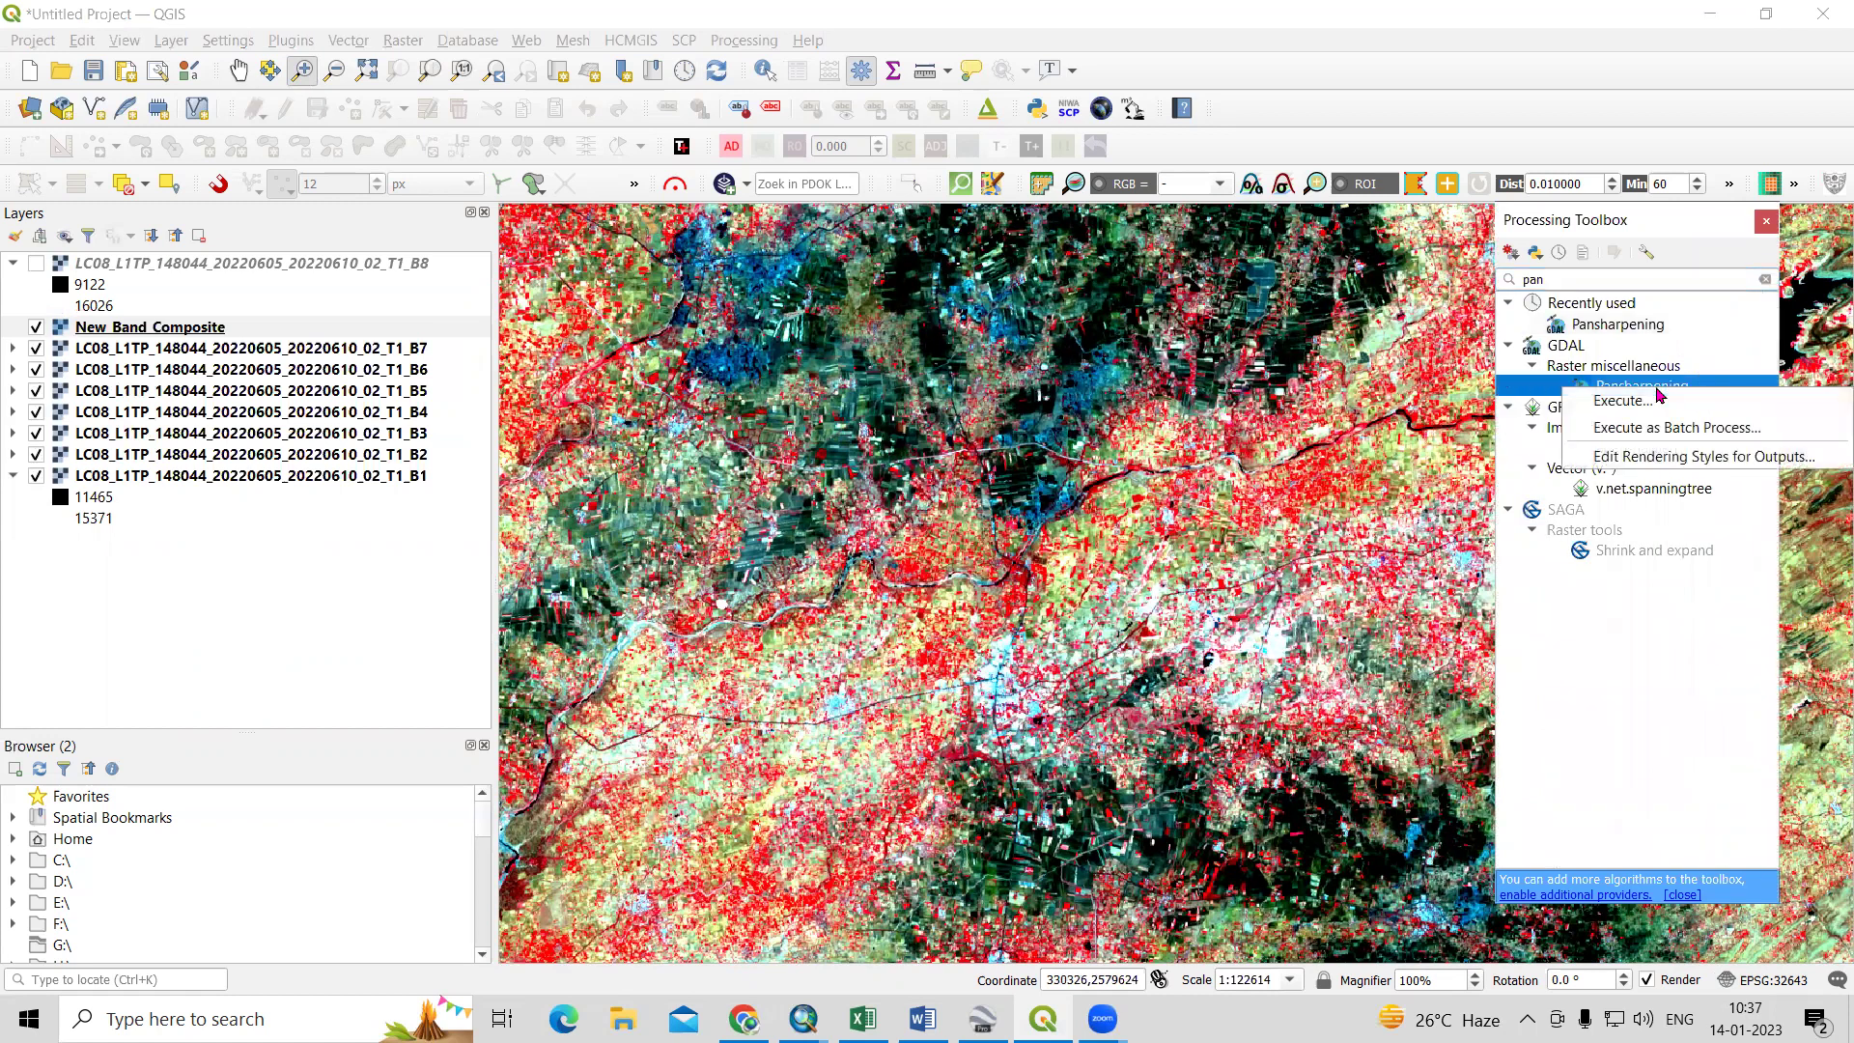
pyautogui.click(1658, 393)
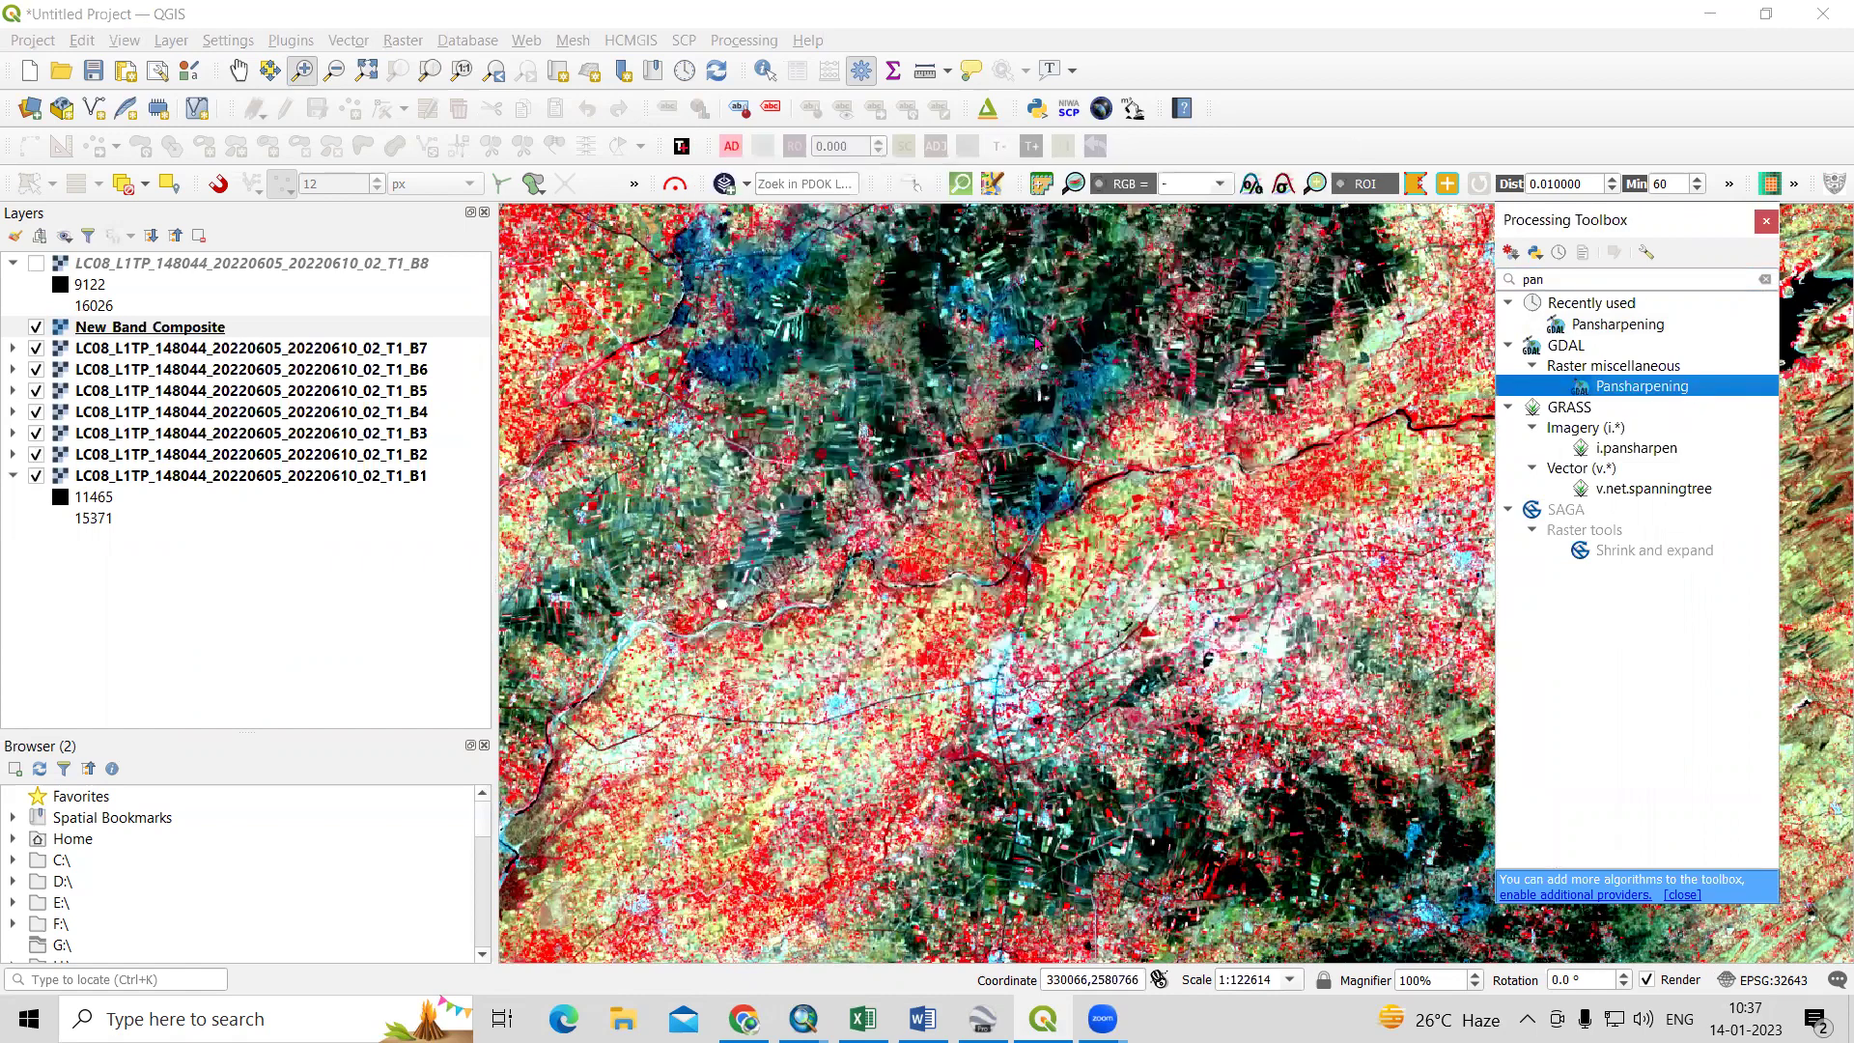
pyautogui.press('Return')
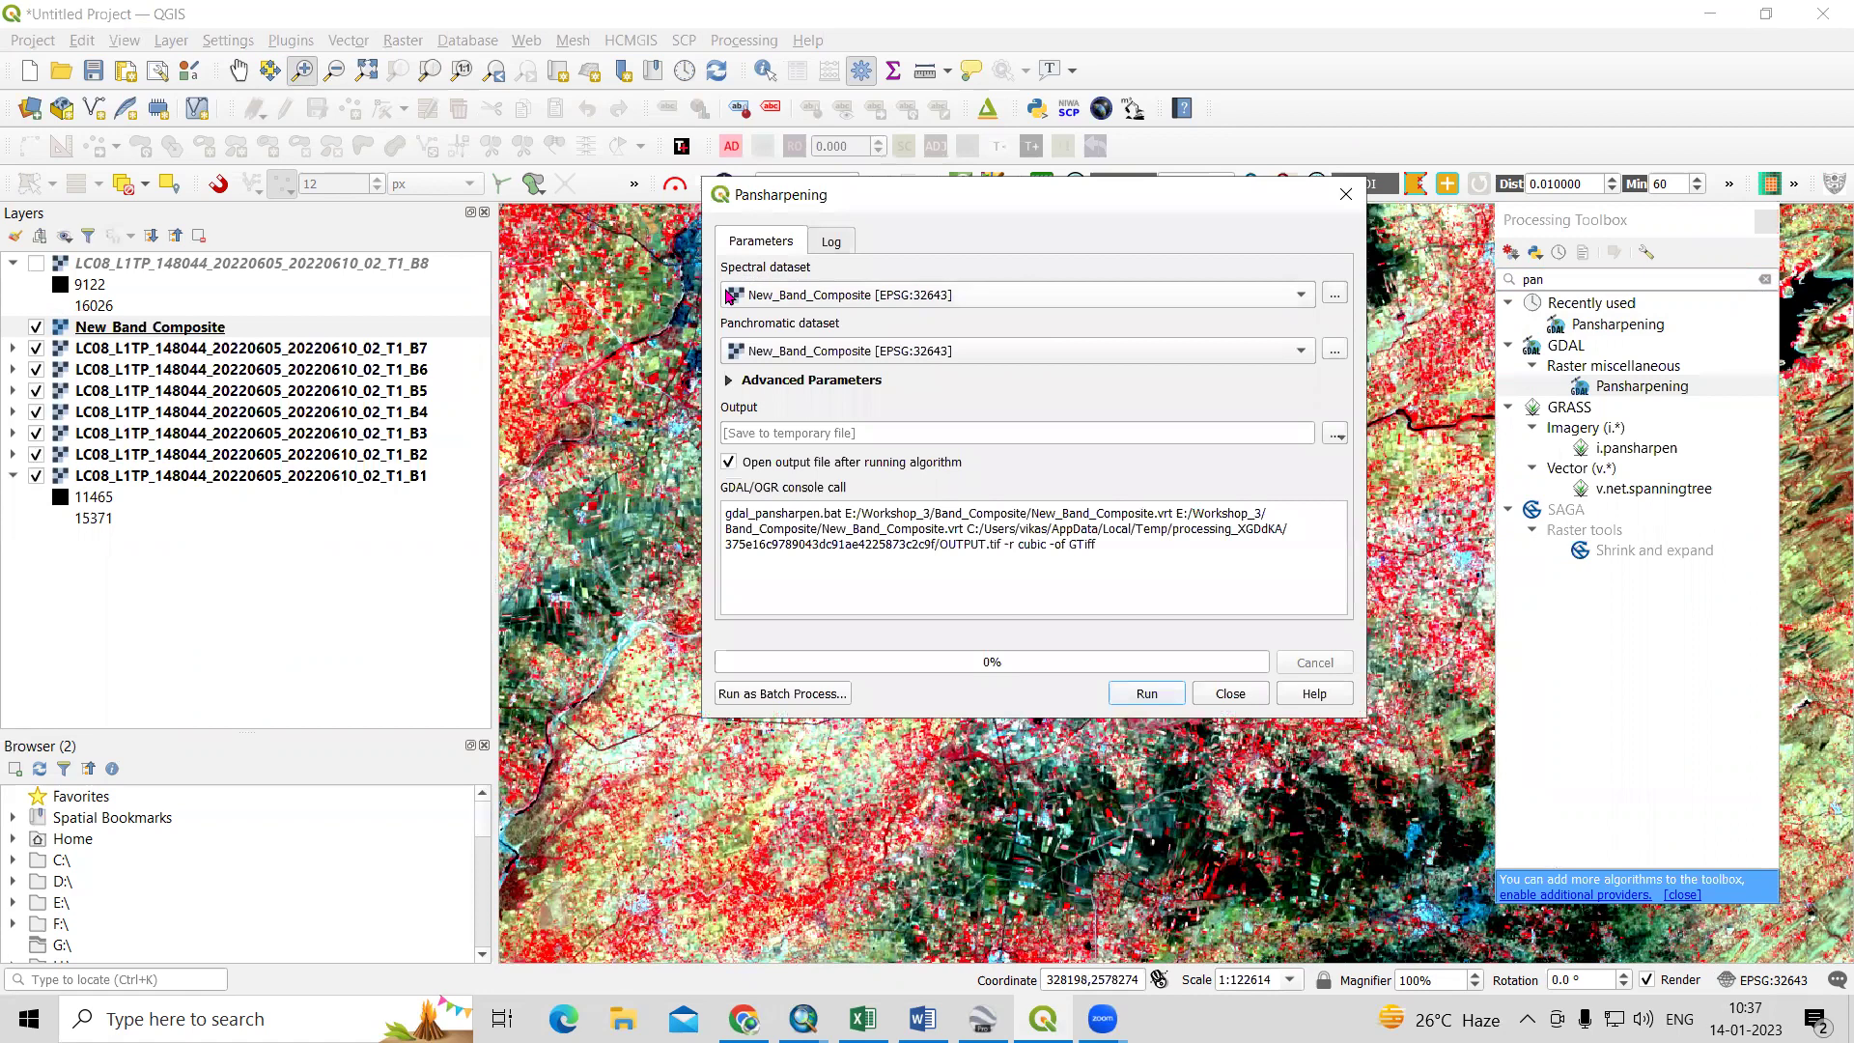
# Set New_Band_Composite as the spectral dataset and B8 as the panchromatic dataset.
pyautogui.click(783, 296)
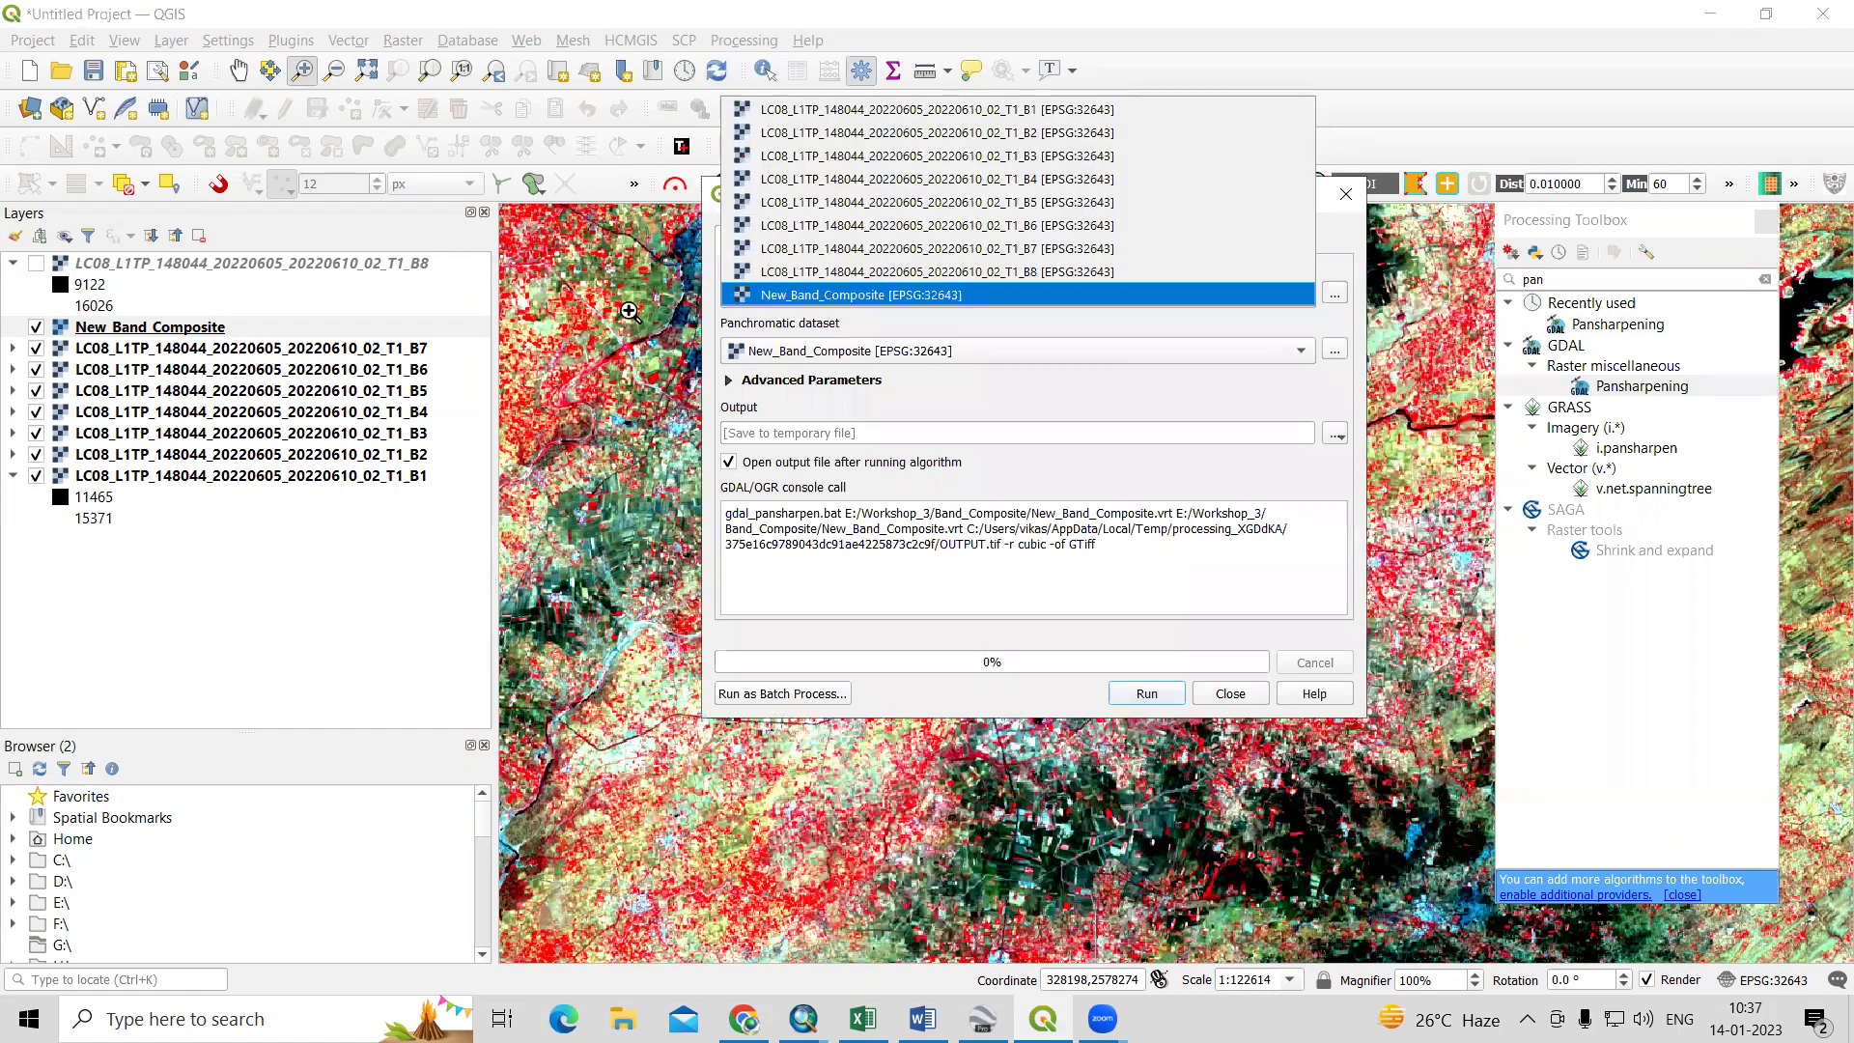
pyautogui.click(177, 320)
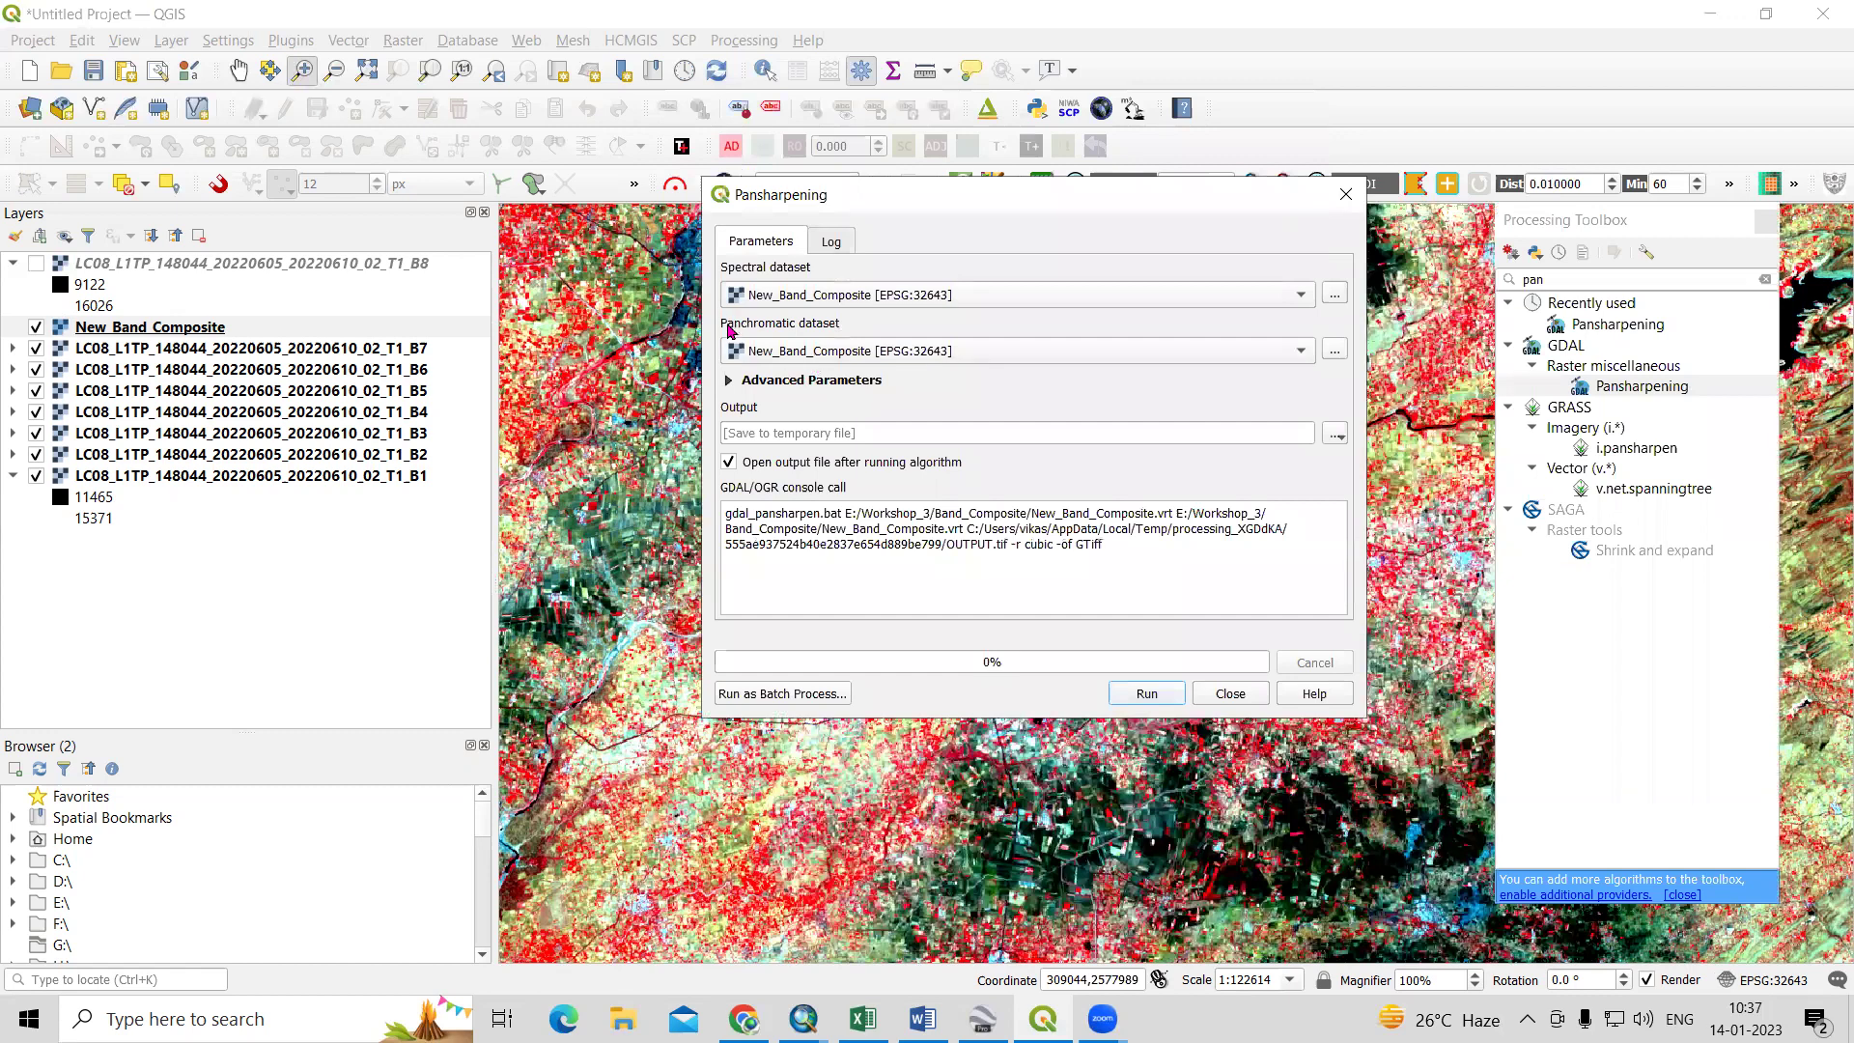
pyautogui.click(822, 352)
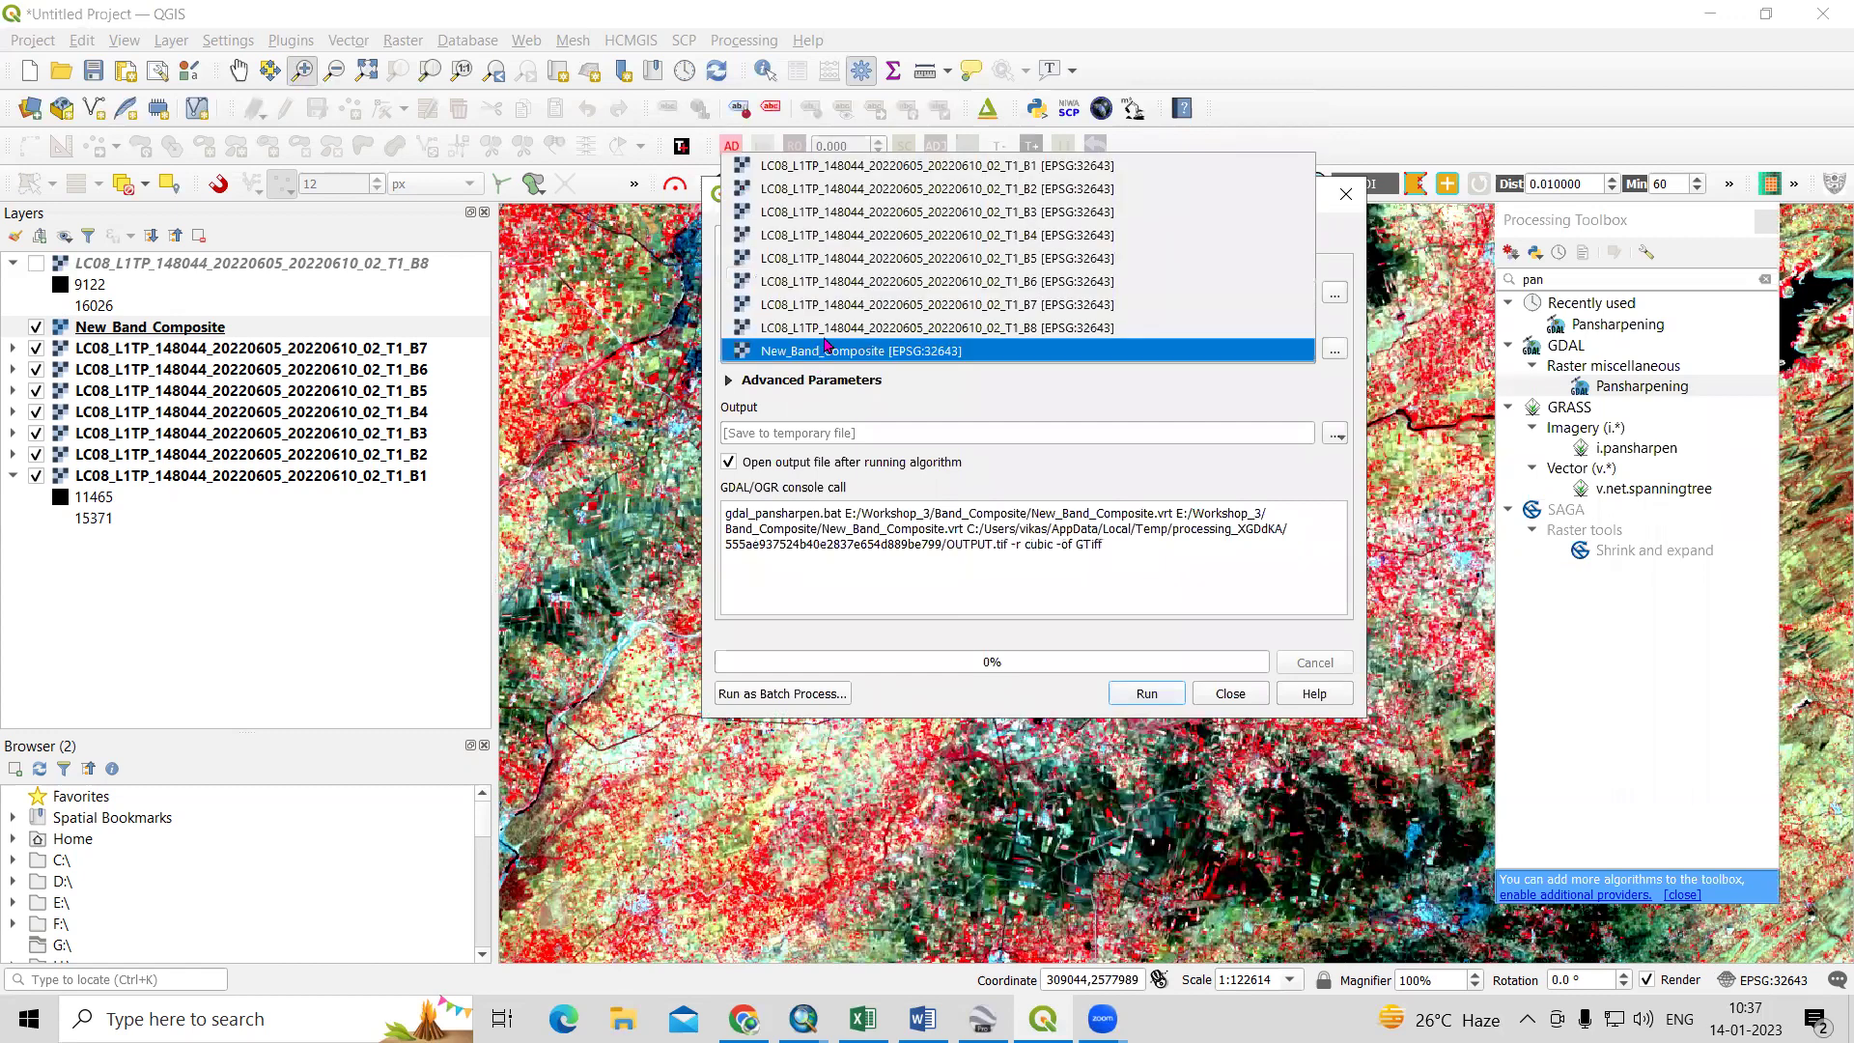
pyautogui.click(1054, 340)
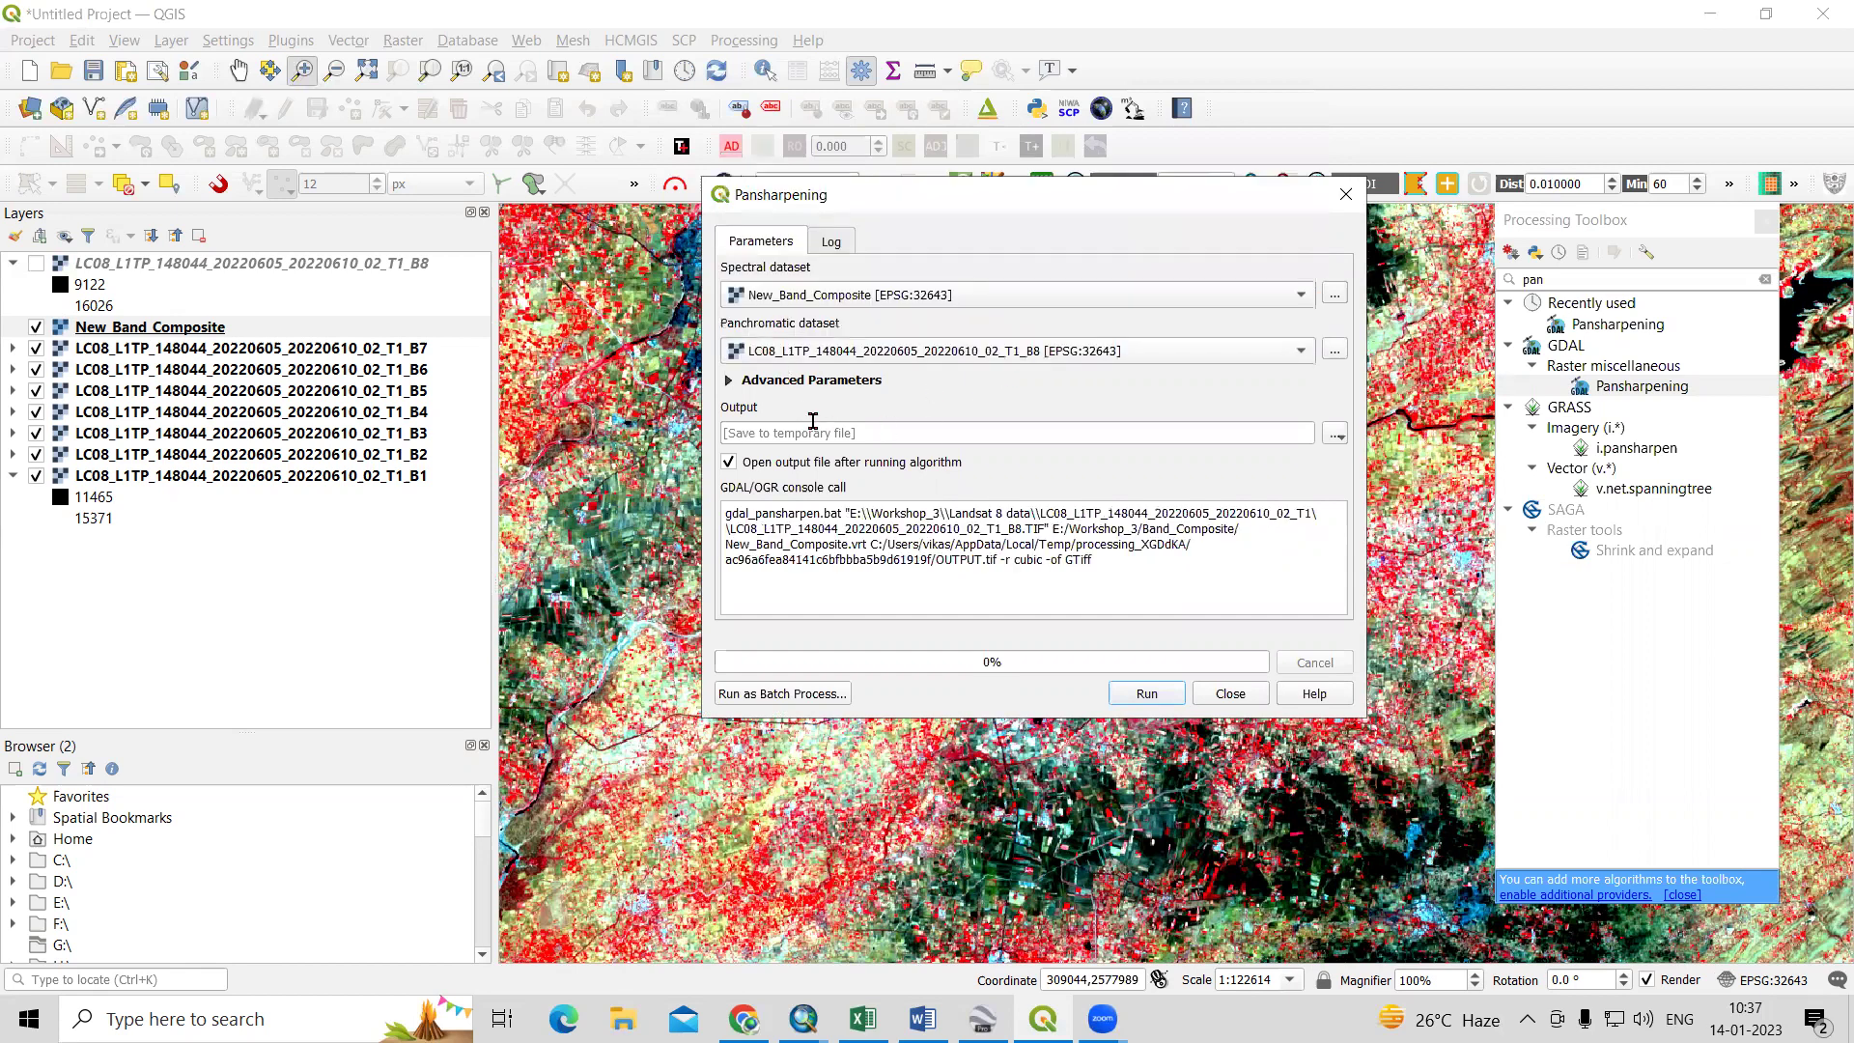
pyautogui.click(1334, 433)
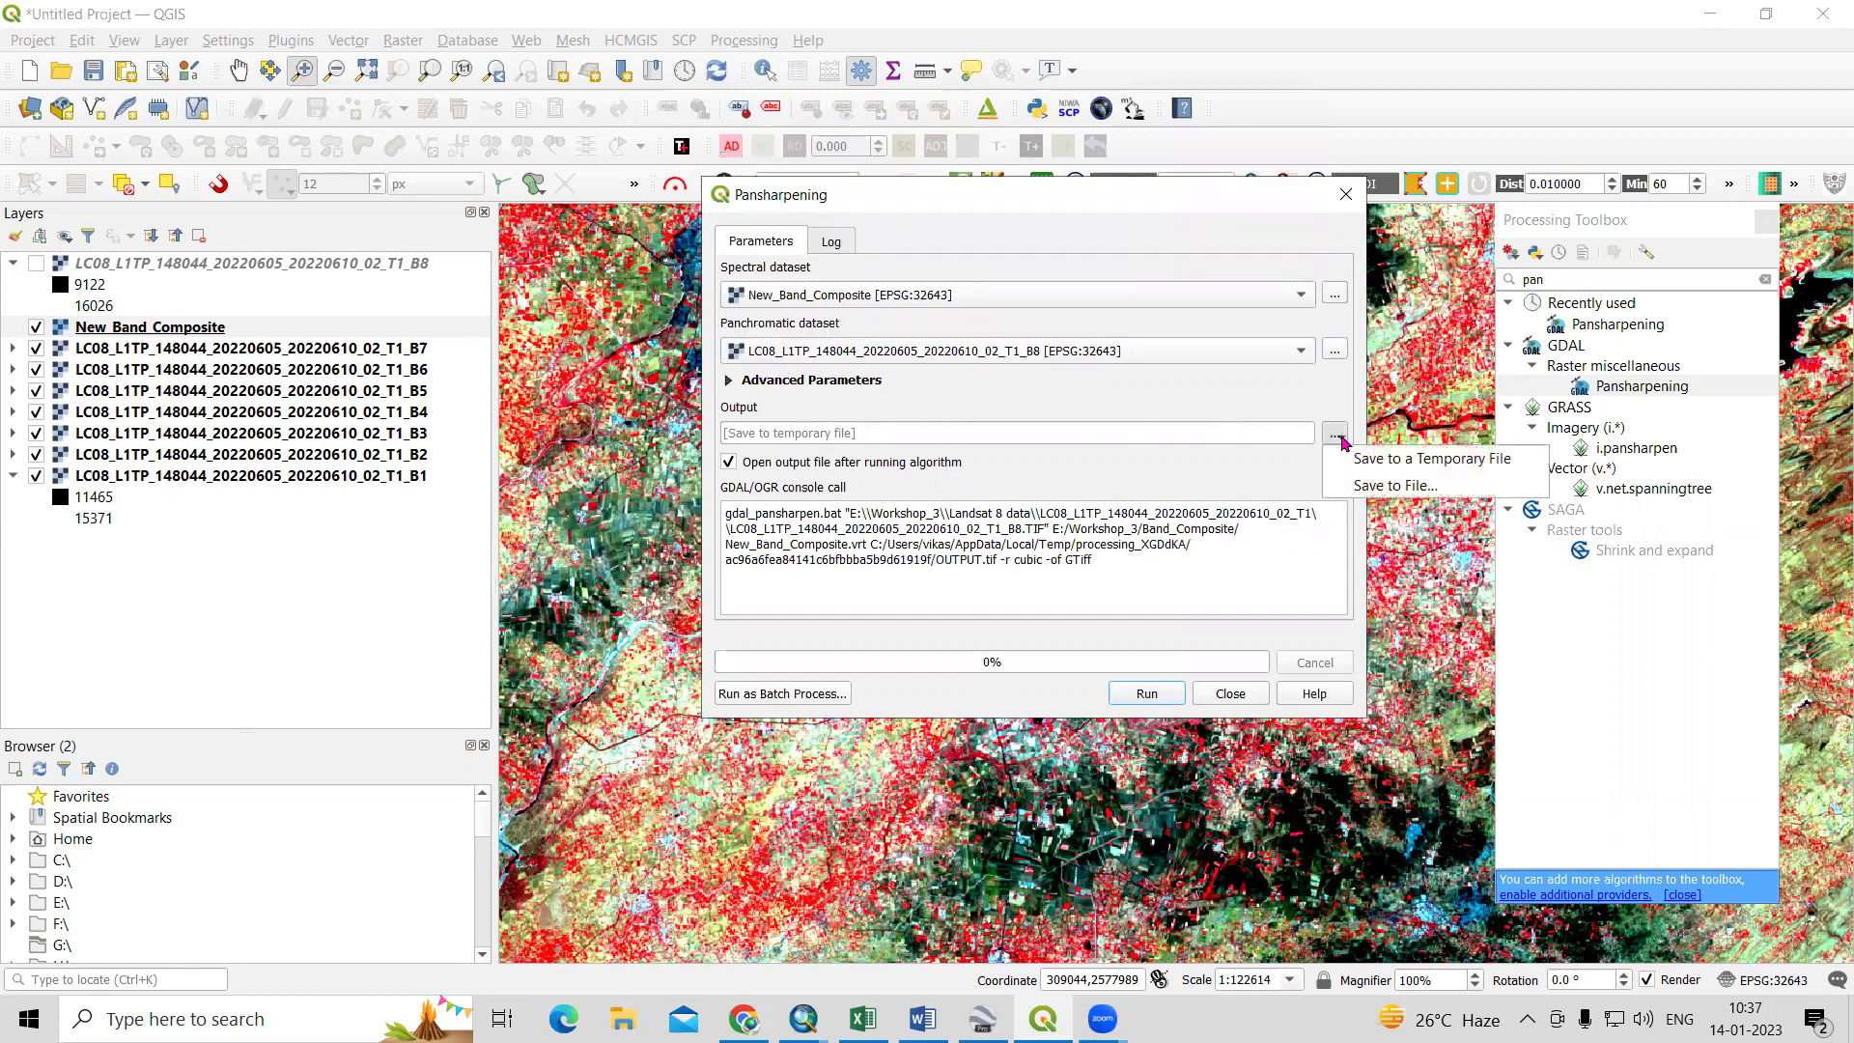
# Set the pansharpening output to save as Pan_Sharp.vrt.
pyautogui.click(1364, 489)
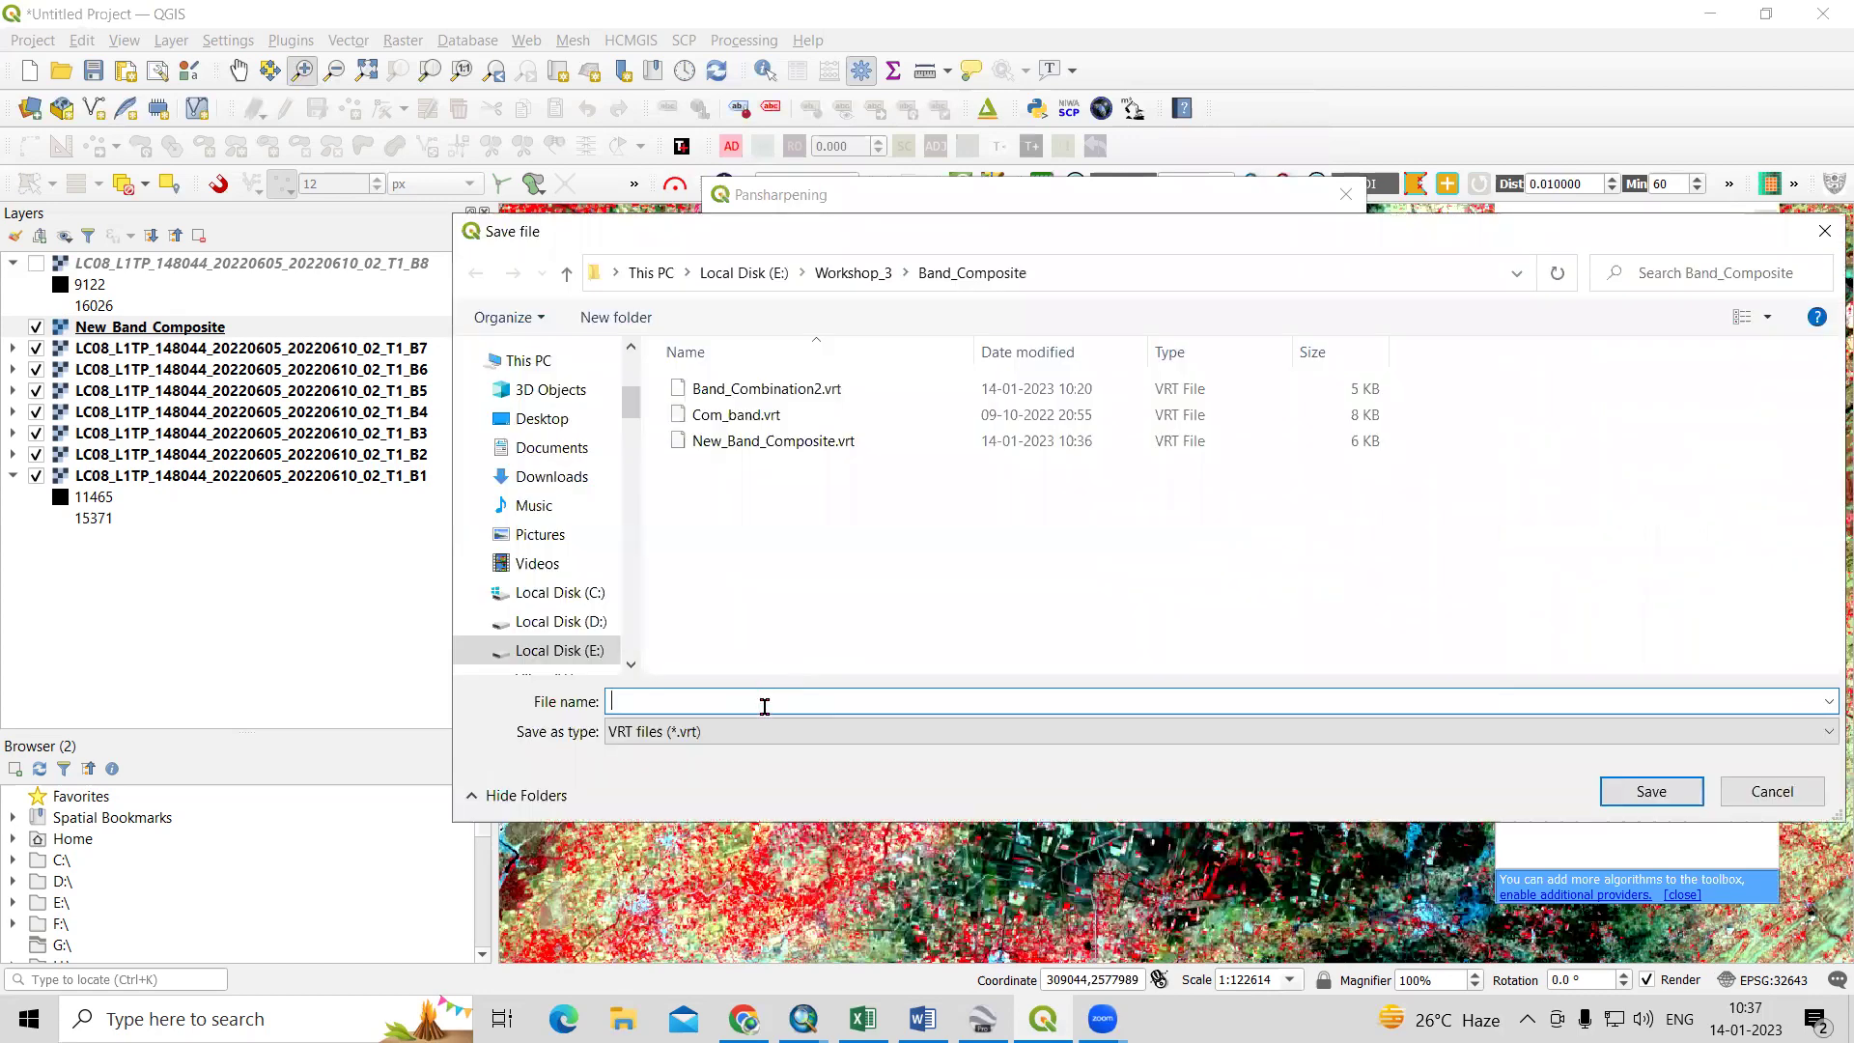
pyautogui.write('Pan_Sharp')
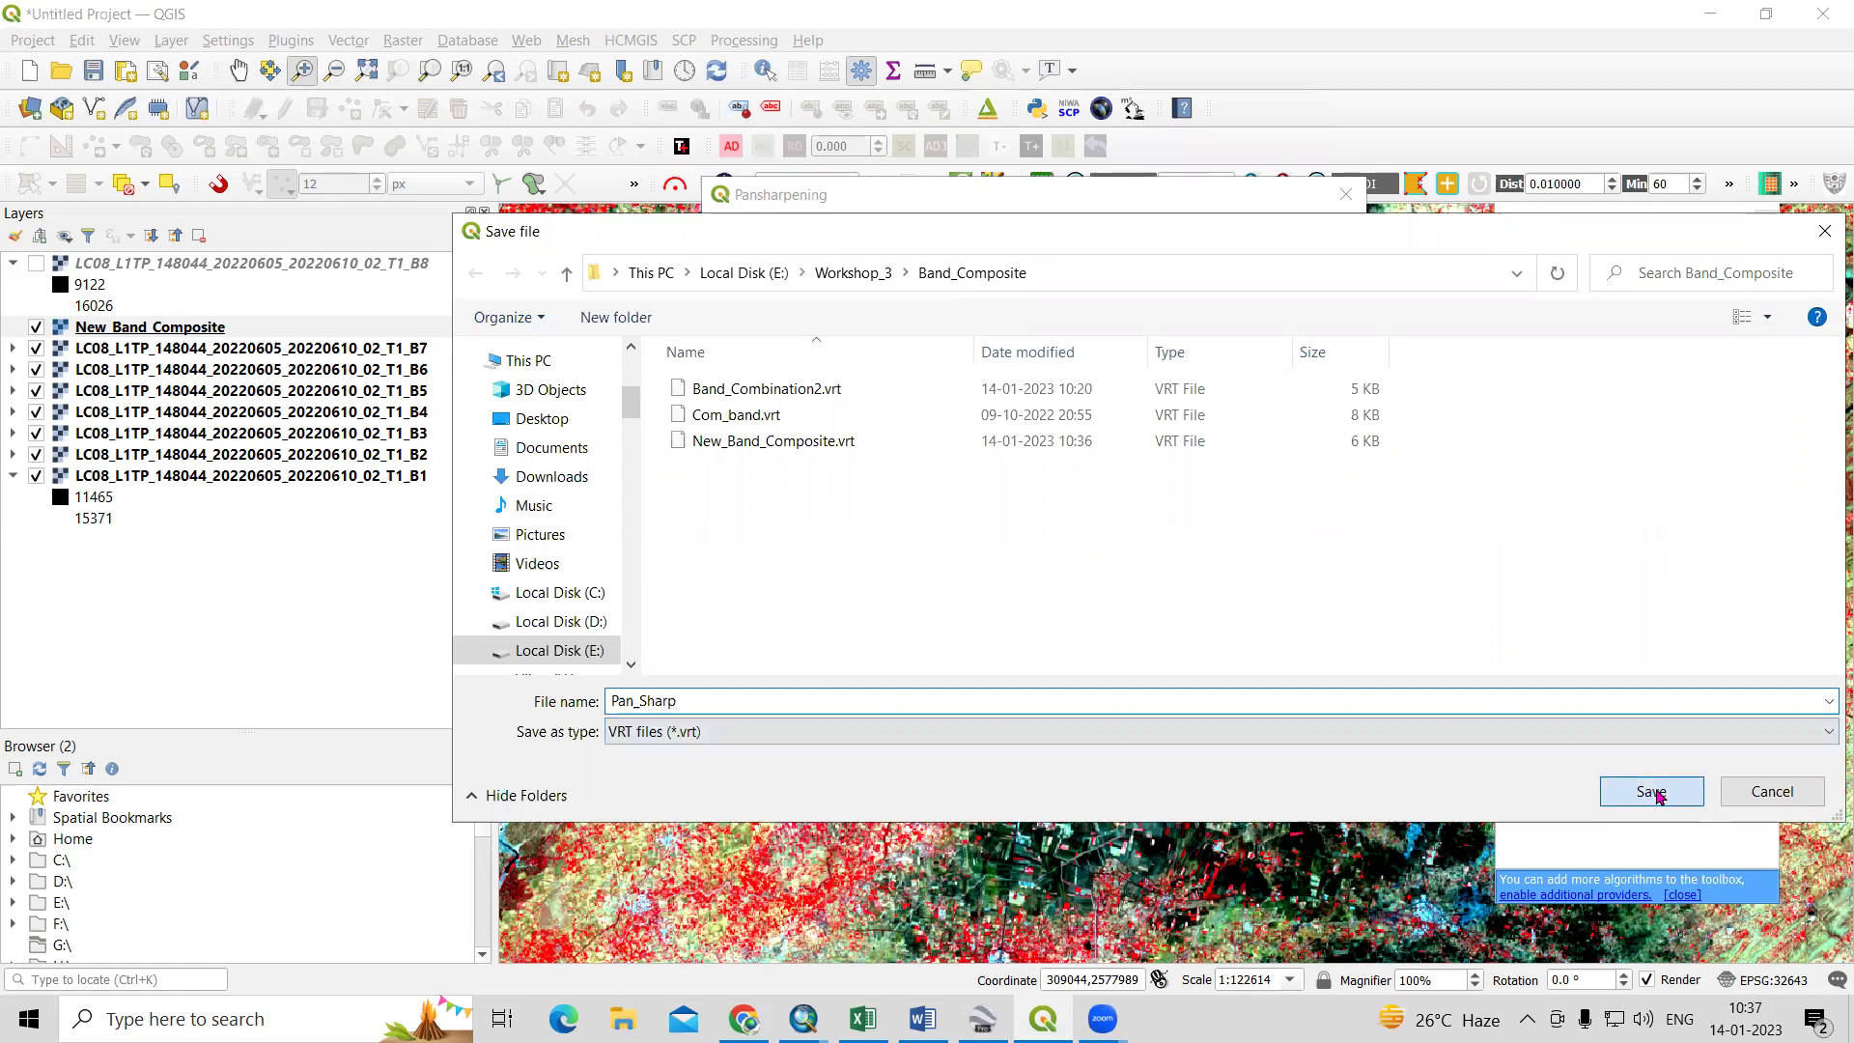
pyautogui.click(1626, 784)
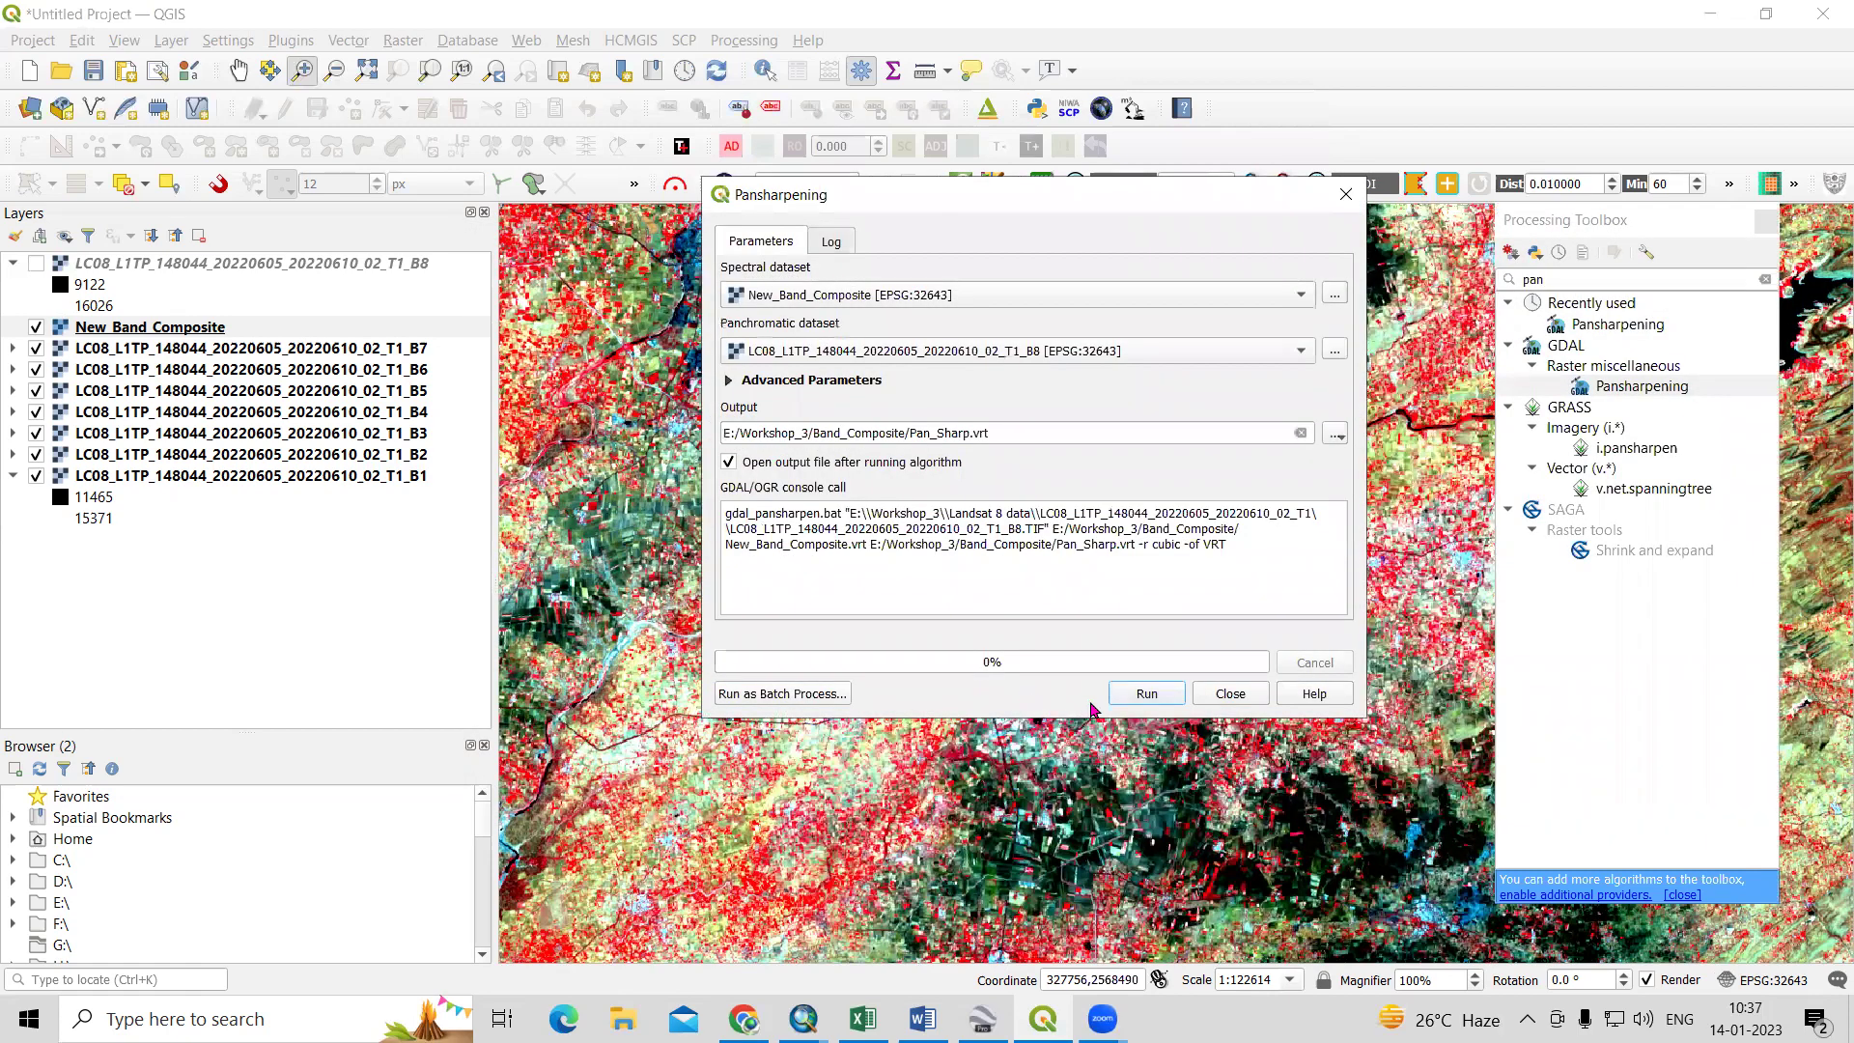
# Run the pansharpening, check the finished message in the log, and close the tool.
pyautogui.click(1146, 693)
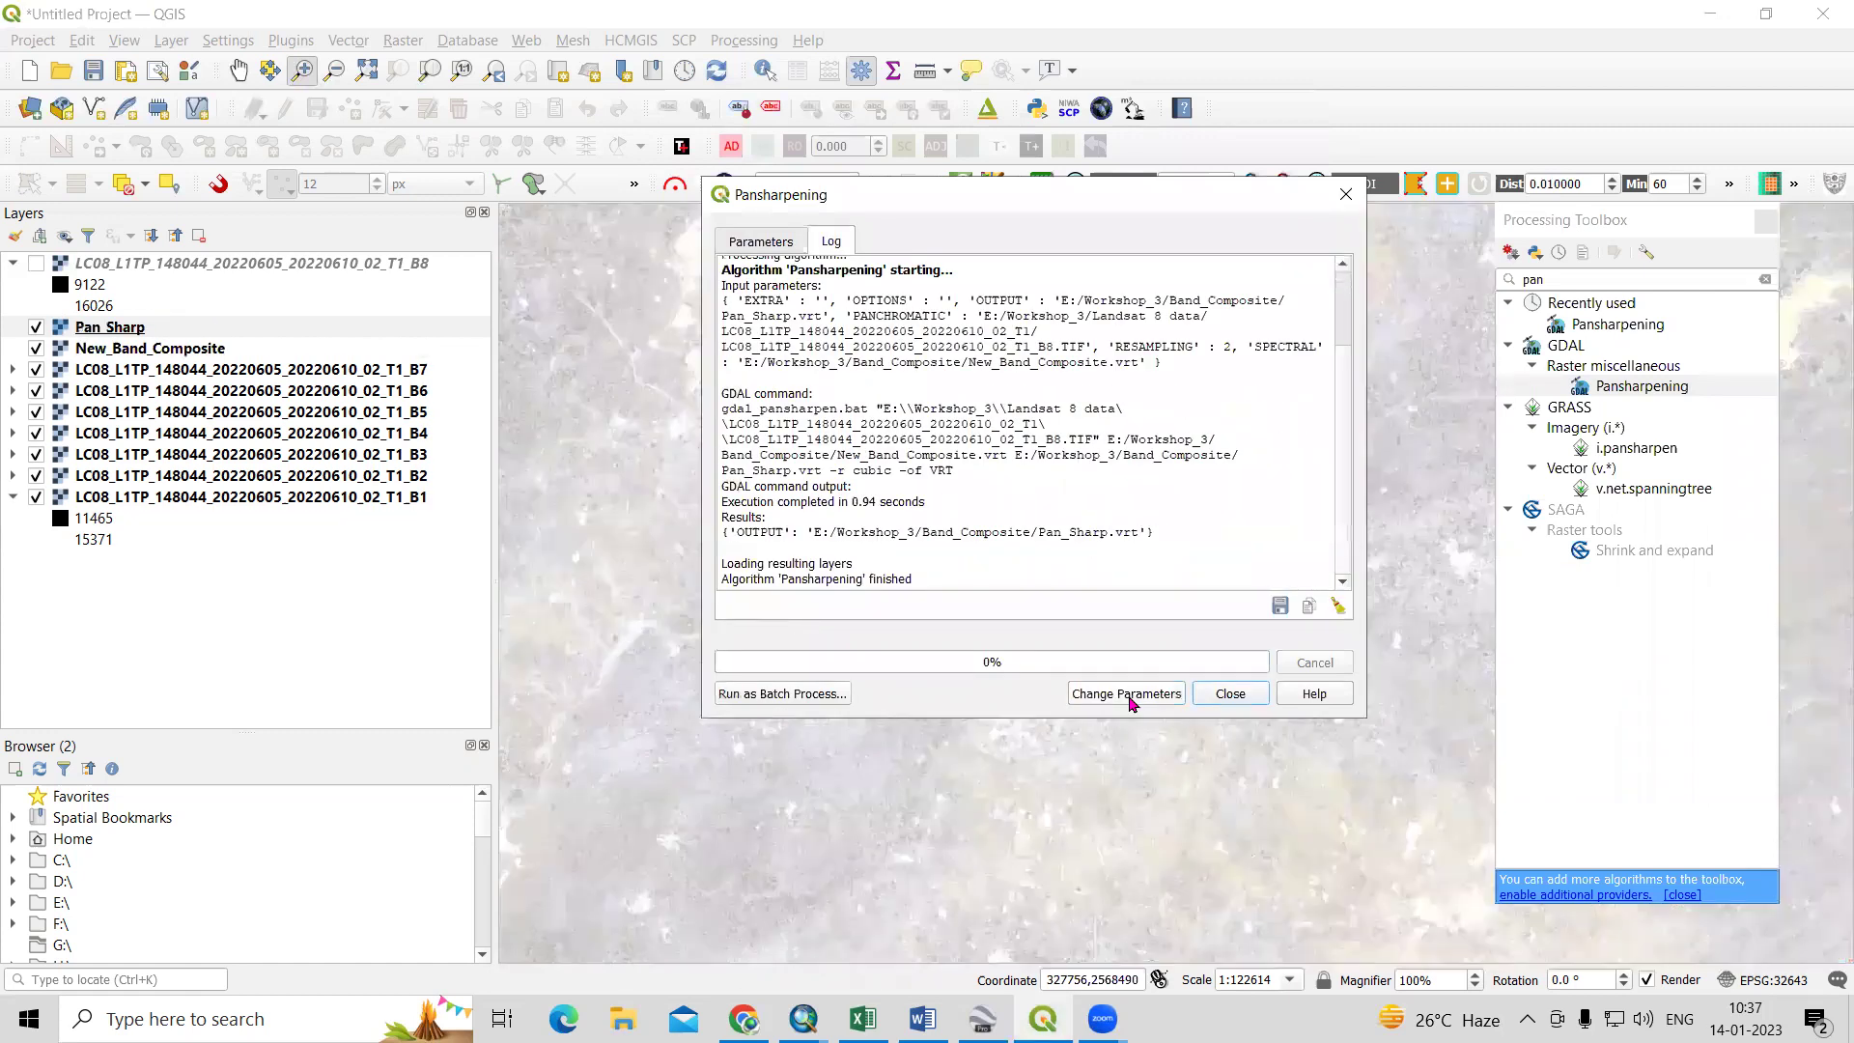
pyautogui.moveTo(781, 579); pyautogui.dragTo(939, 575)
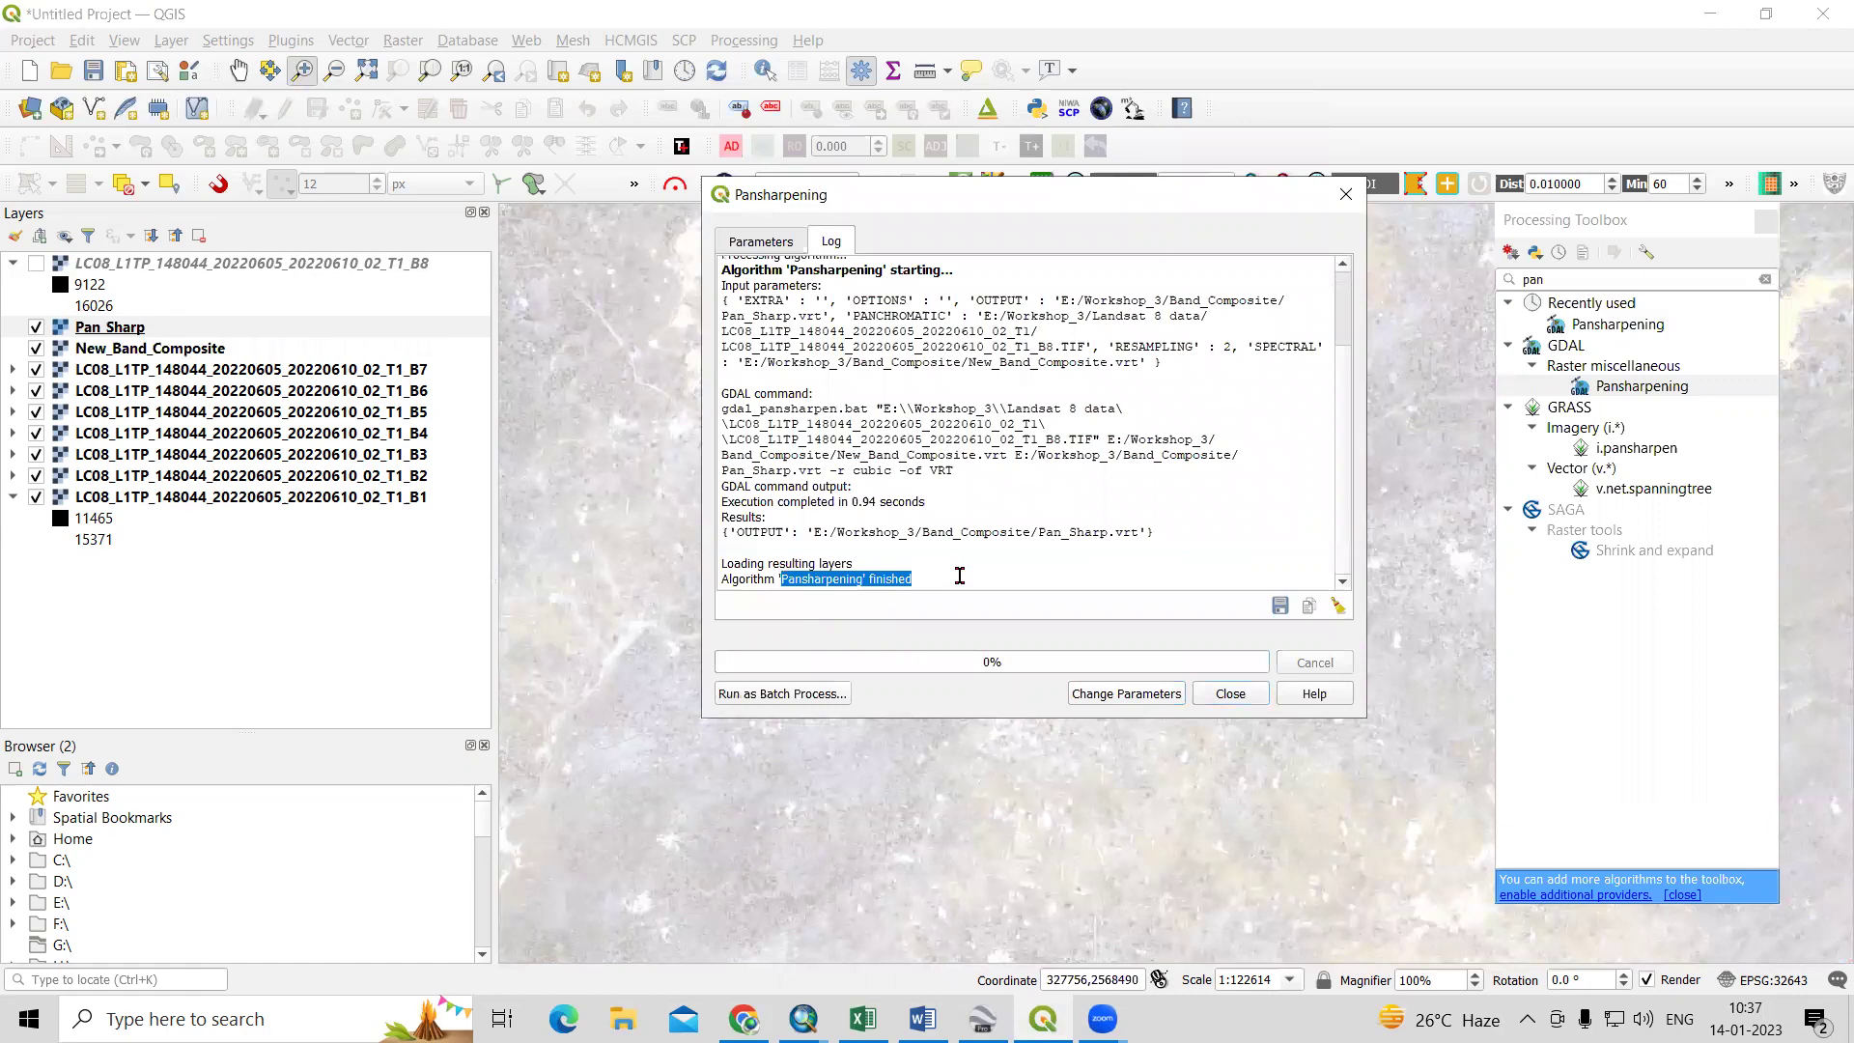
pyautogui.click(957, 575)
pyautogui.click(1230, 693)
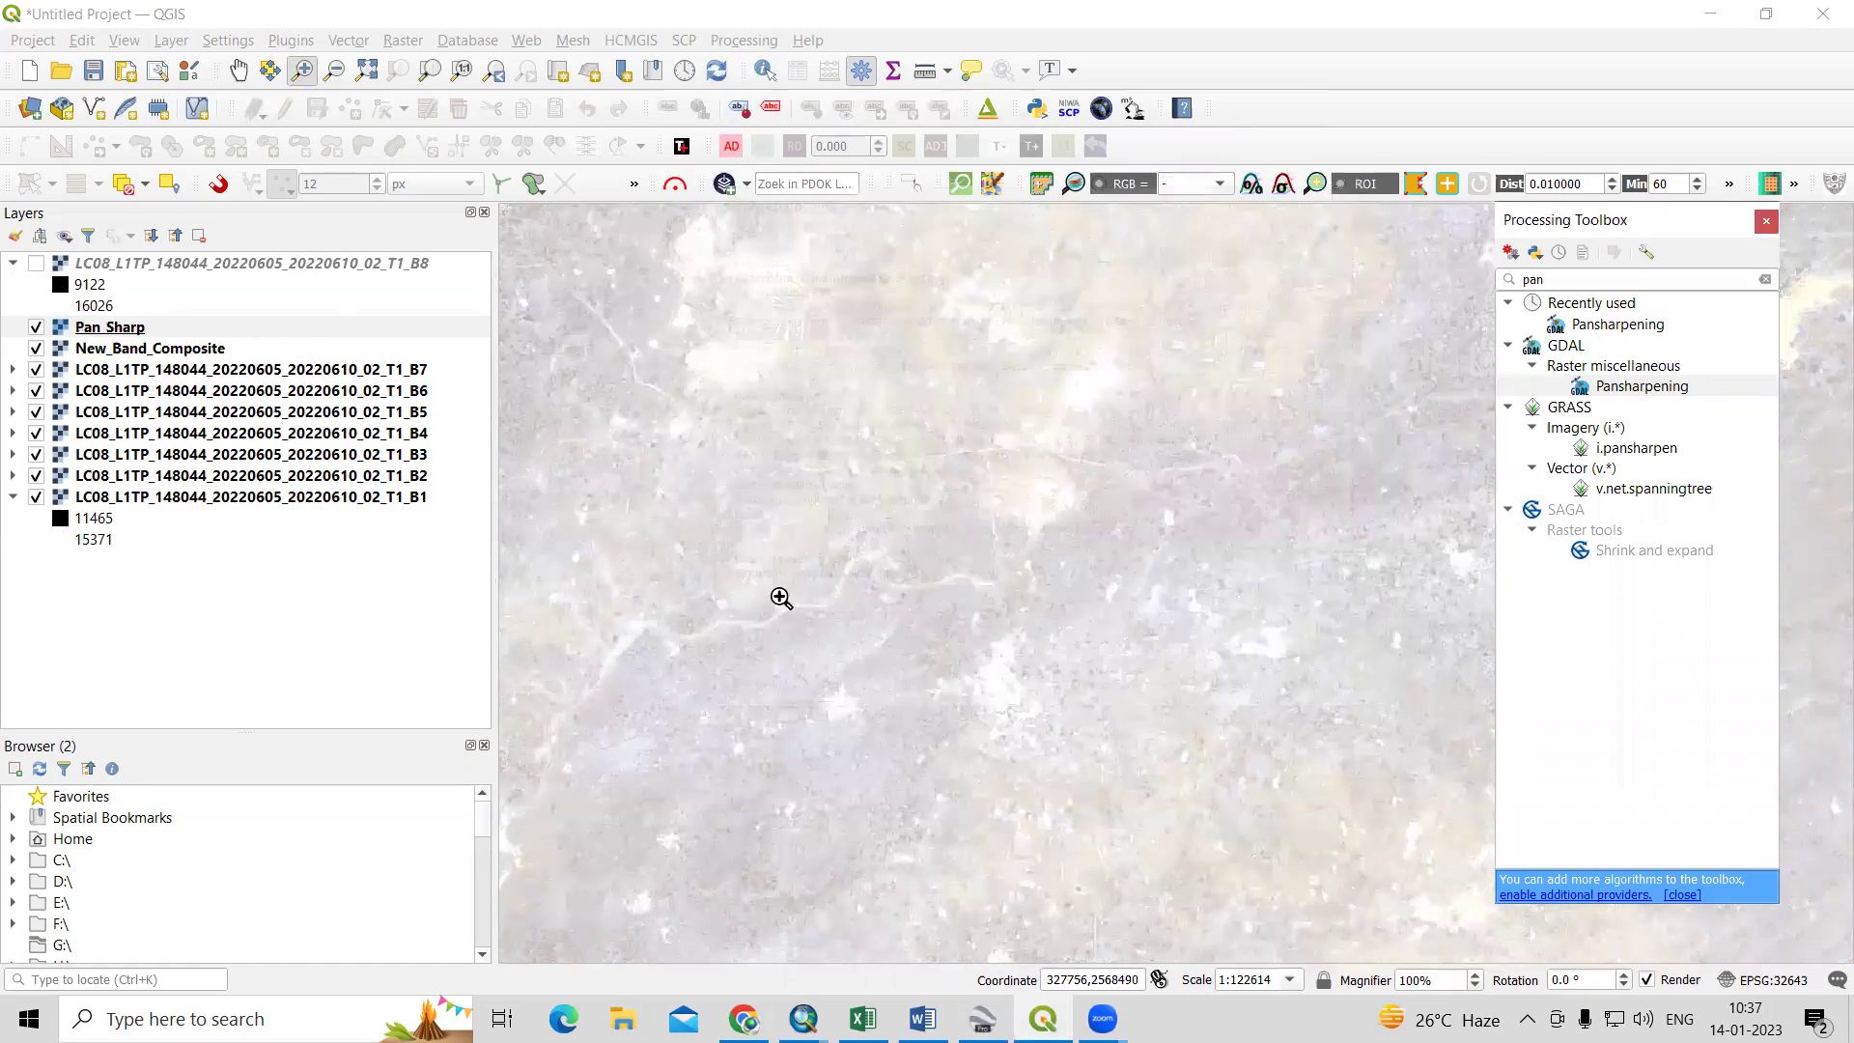
# Set Pan_Sharp's symbology to Red Band 5, Green Band 4, Blue Band 3, and apply.
pyautogui.rightClick(101, 328)
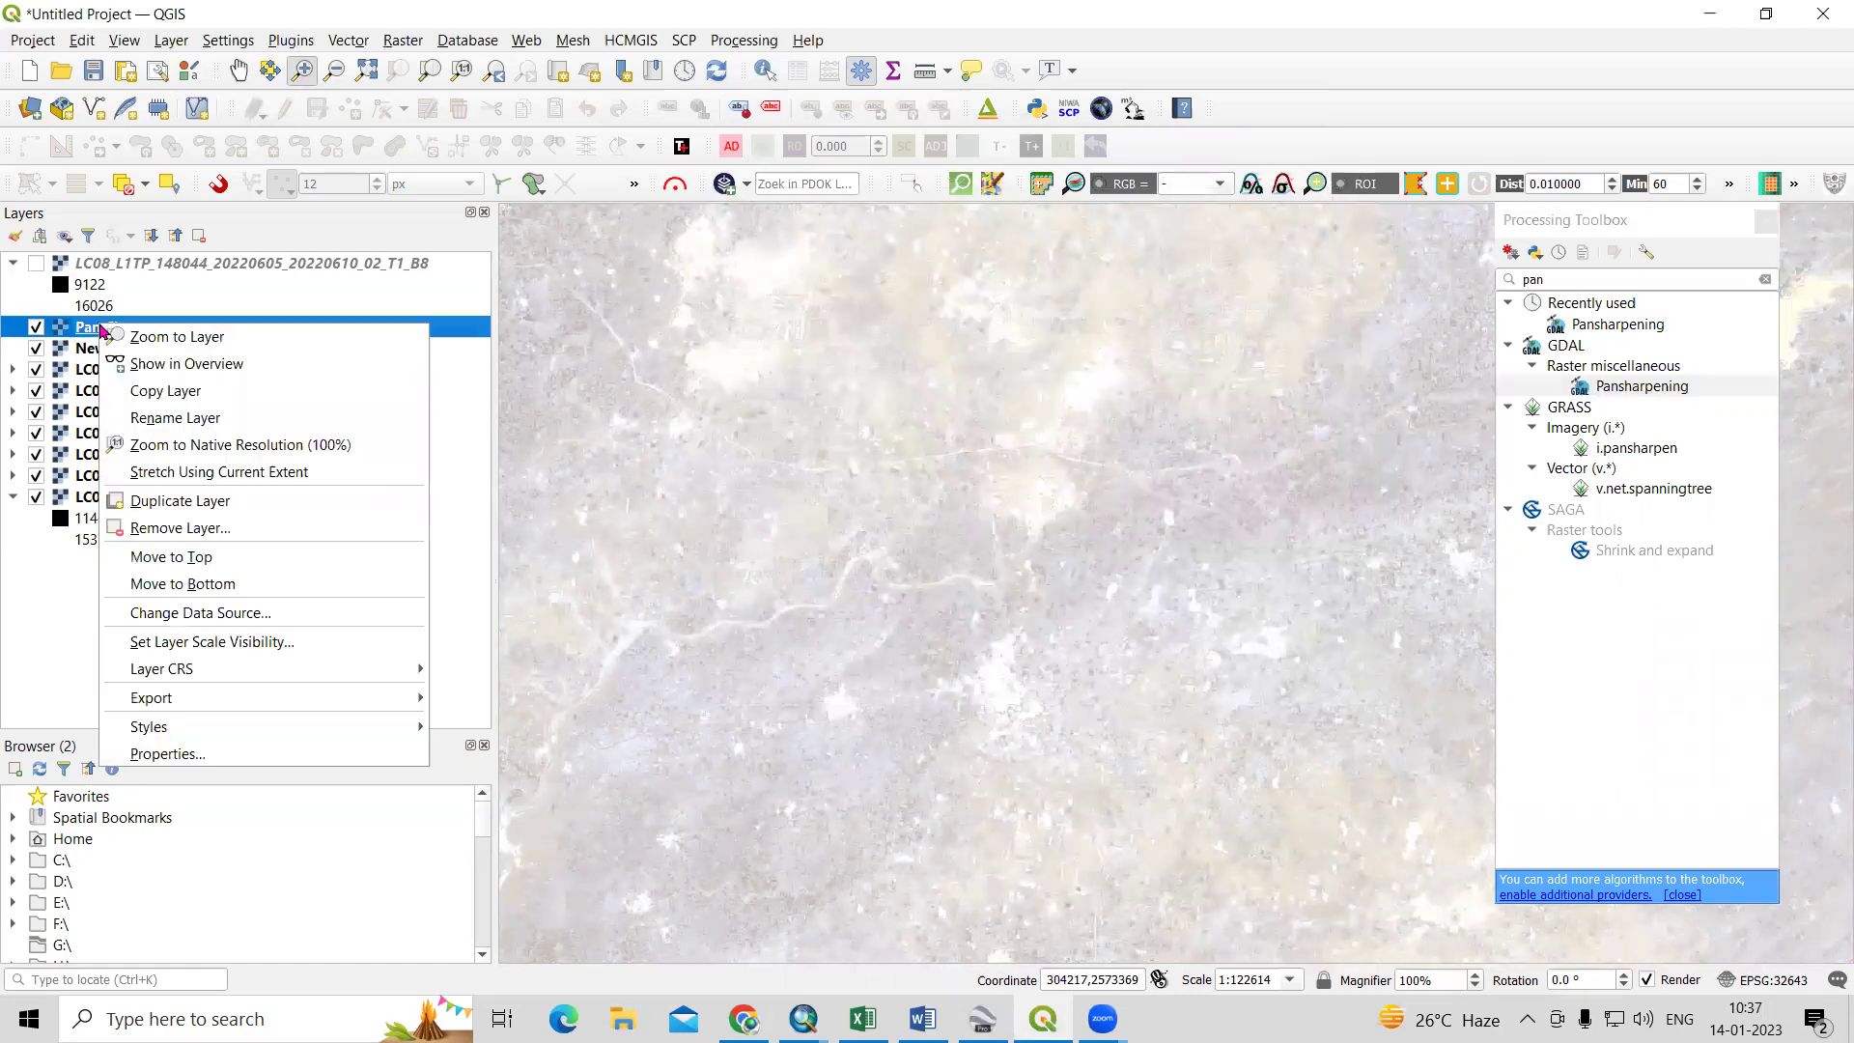
pyautogui.click(183, 755)
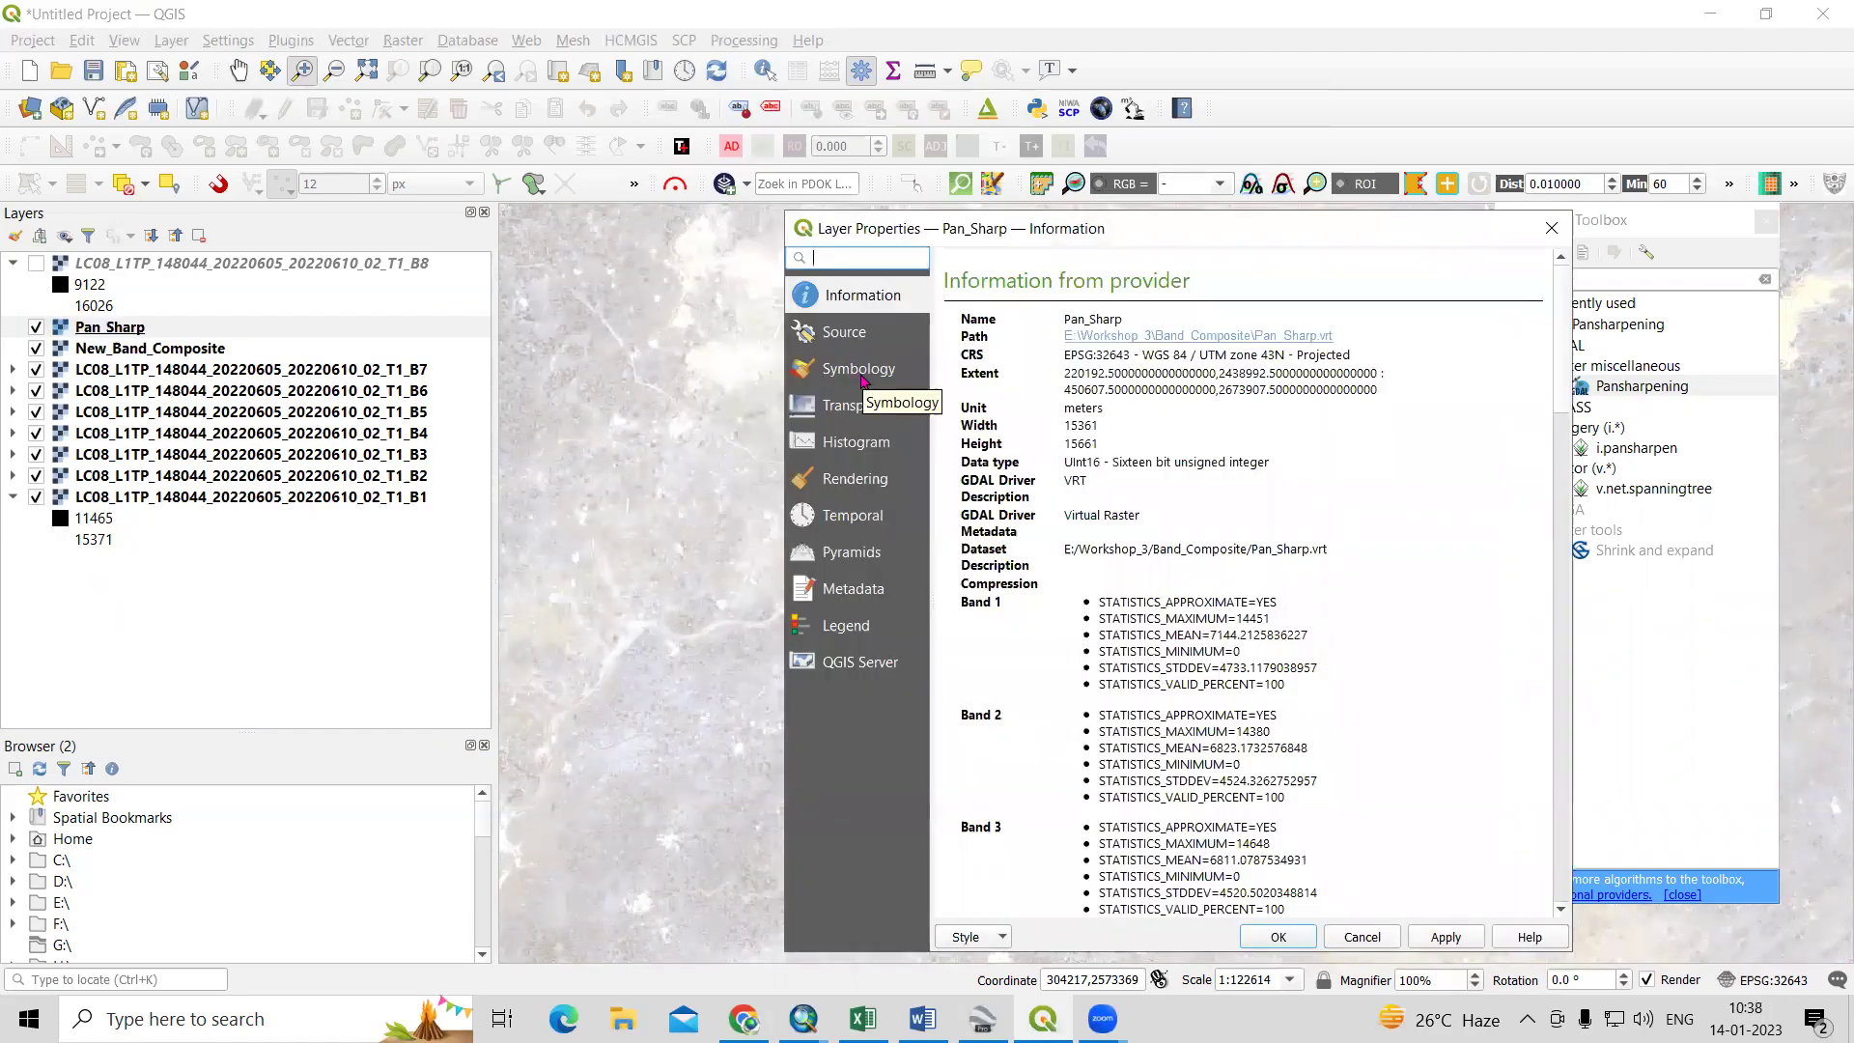
pyautogui.click(862, 375)
pyautogui.click(1110, 328)
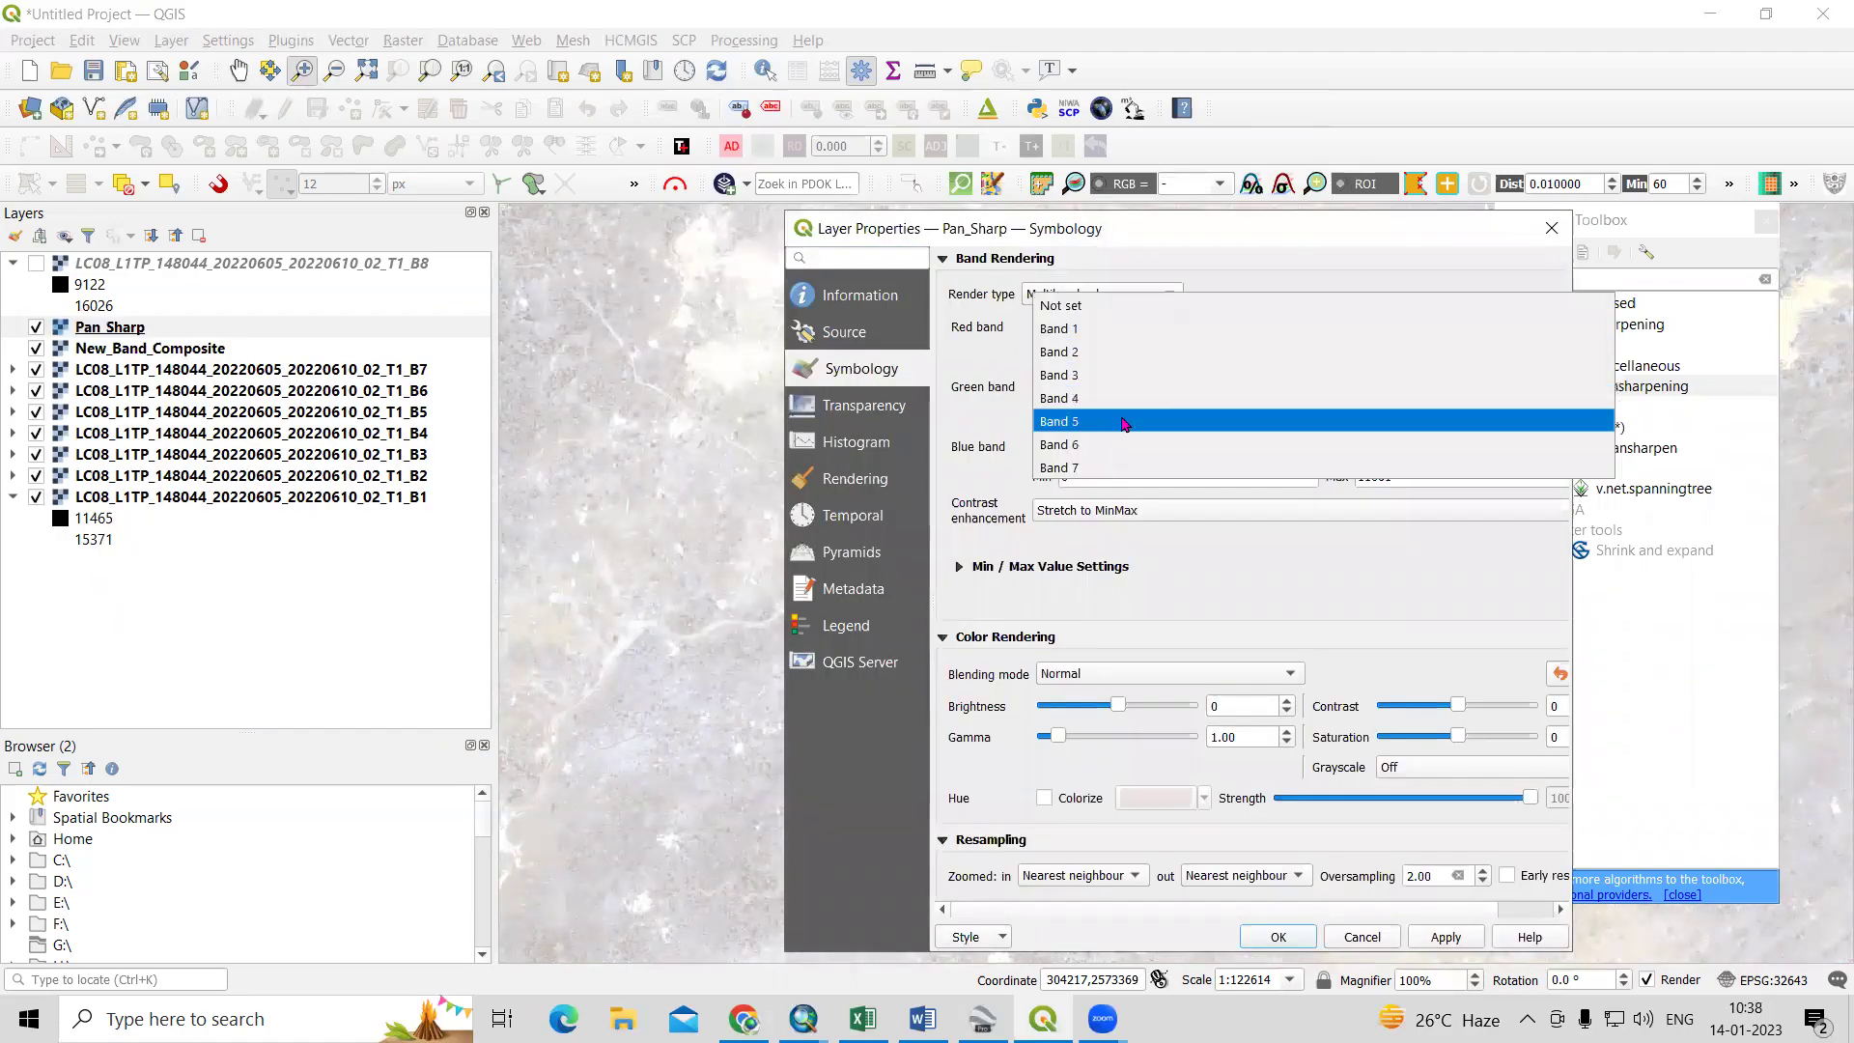
pyautogui.click(1130, 421)
pyautogui.click(1126, 391)
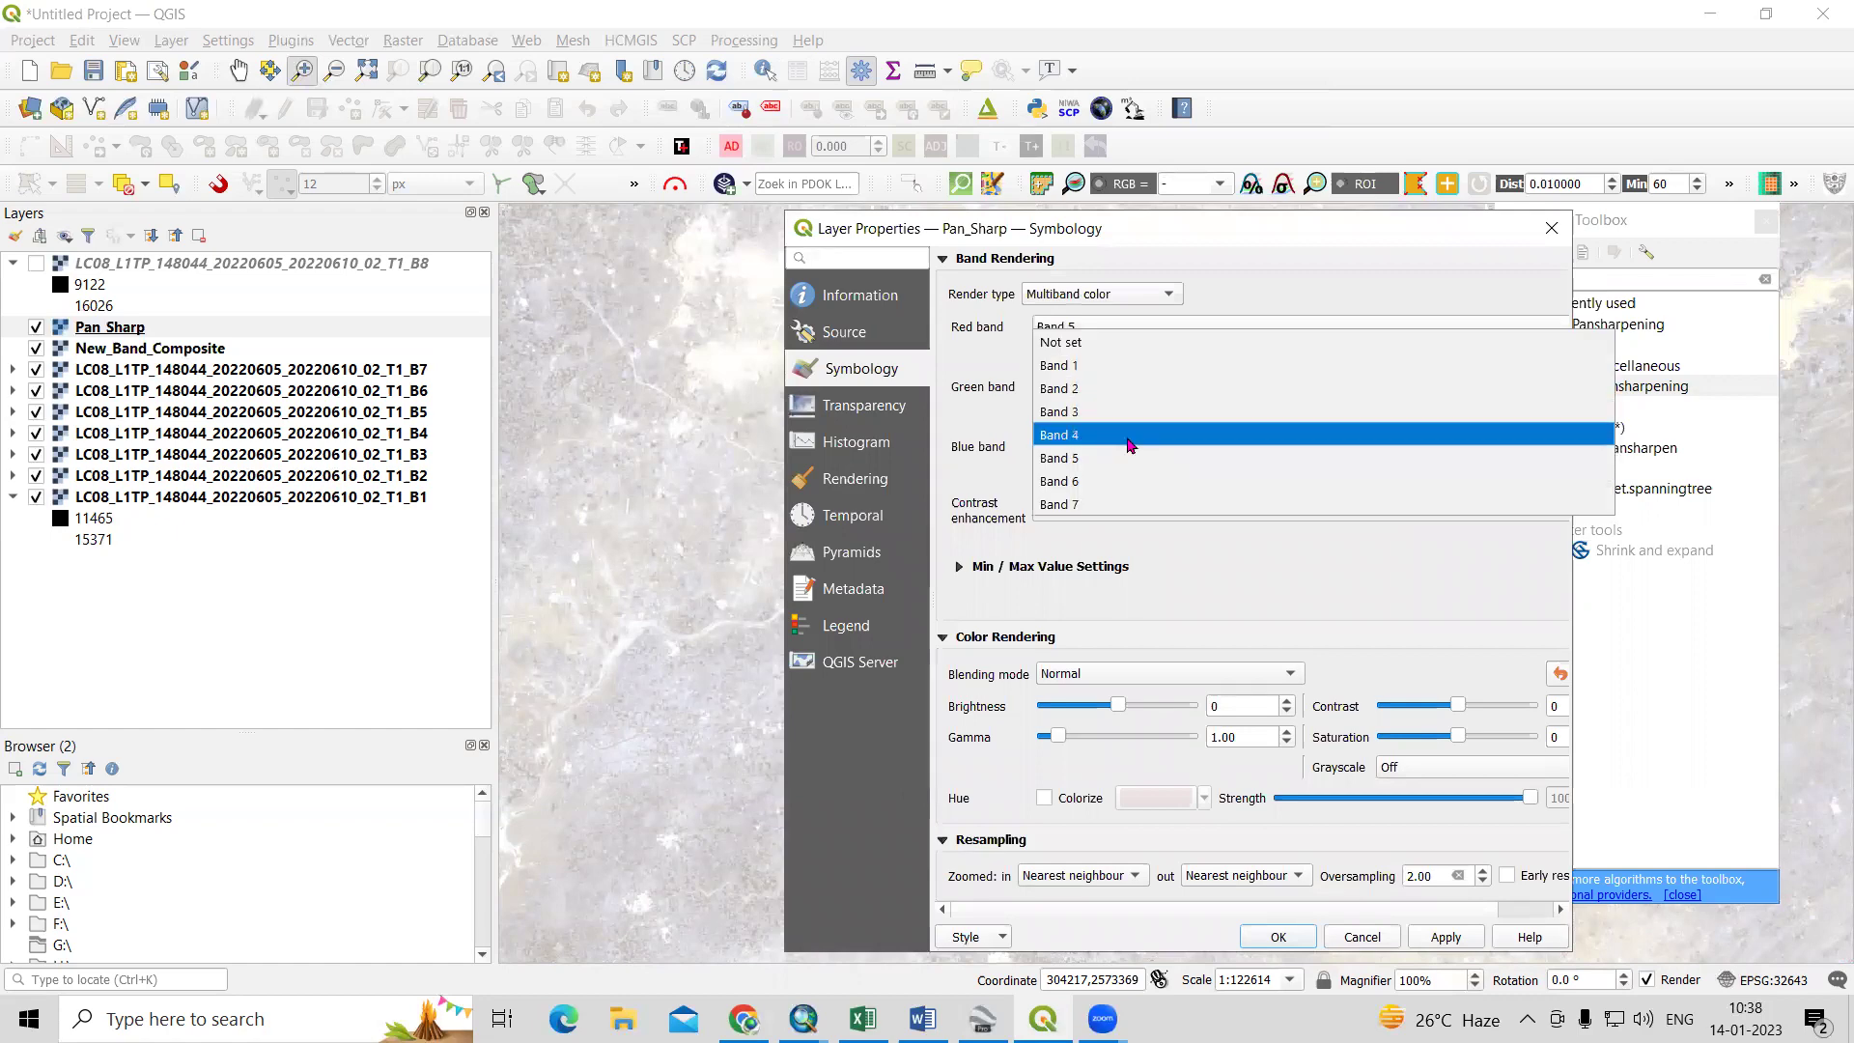
pyautogui.click(1126, 434)
pyautogui.click(1443, 937)
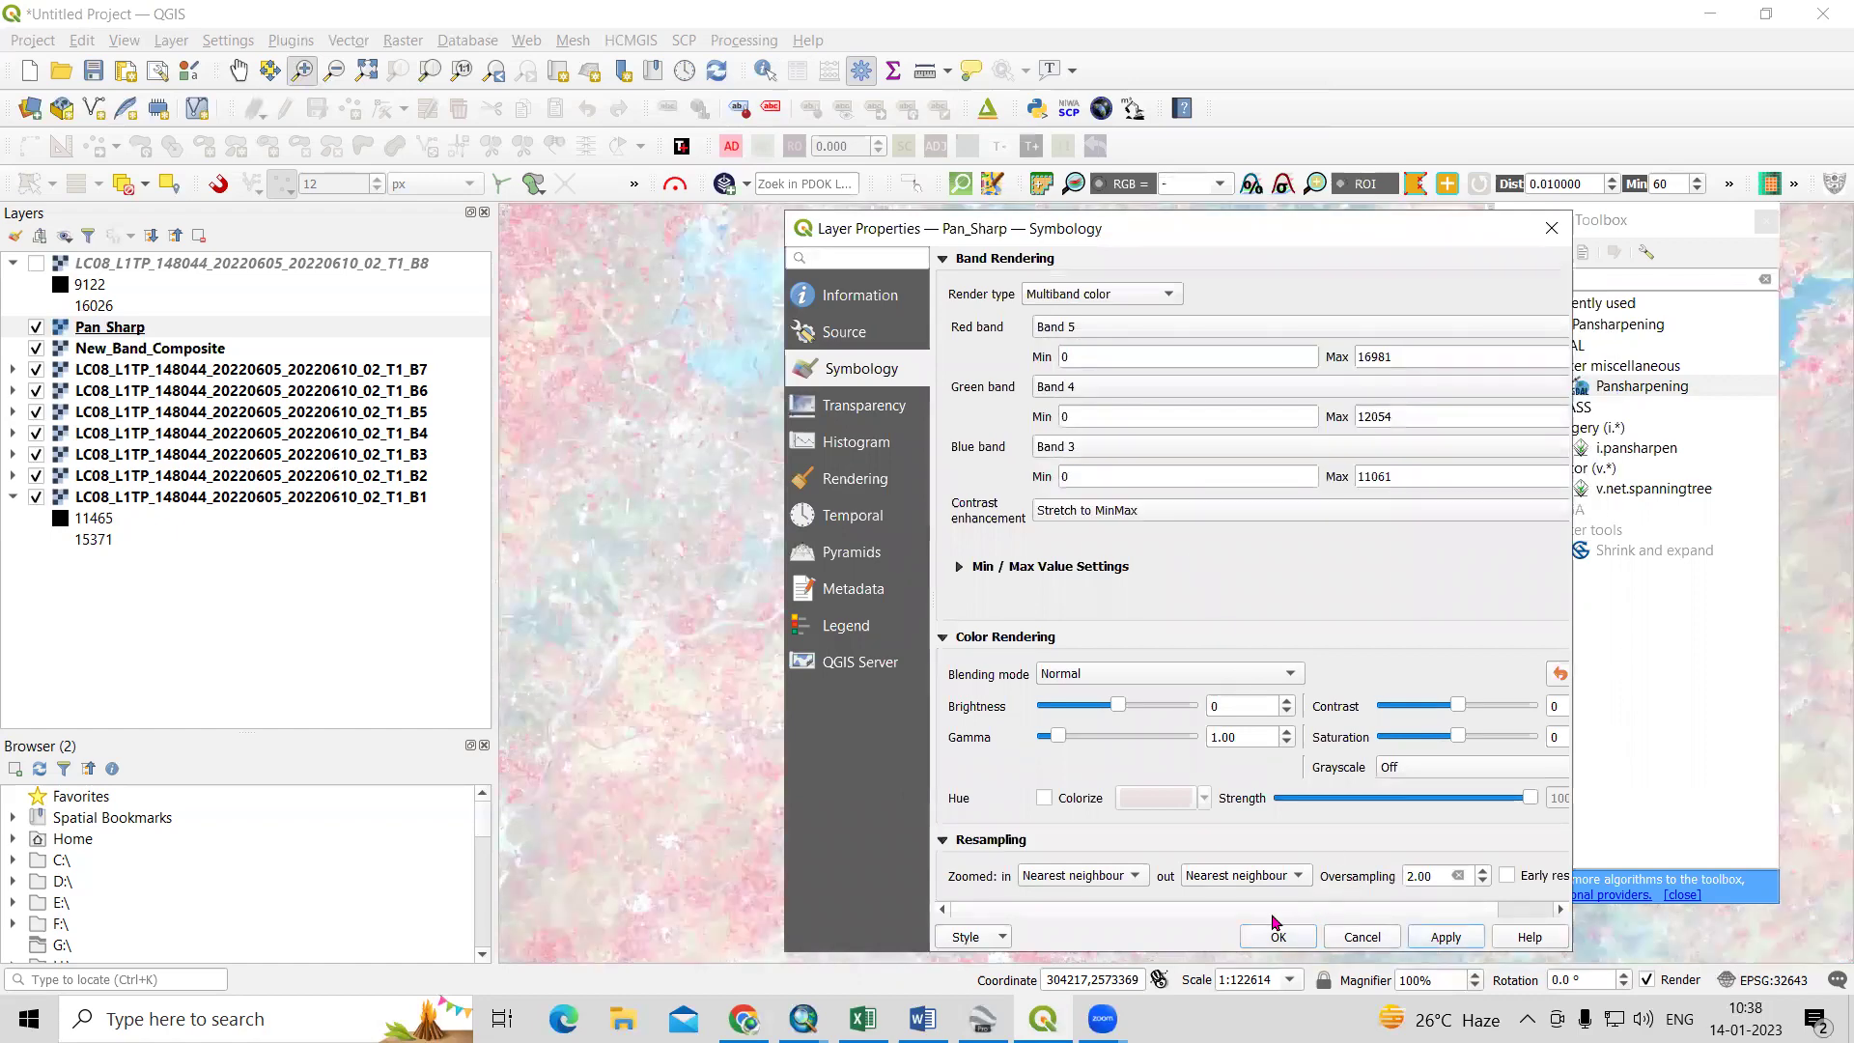
pyautogui.click(1278, 936)
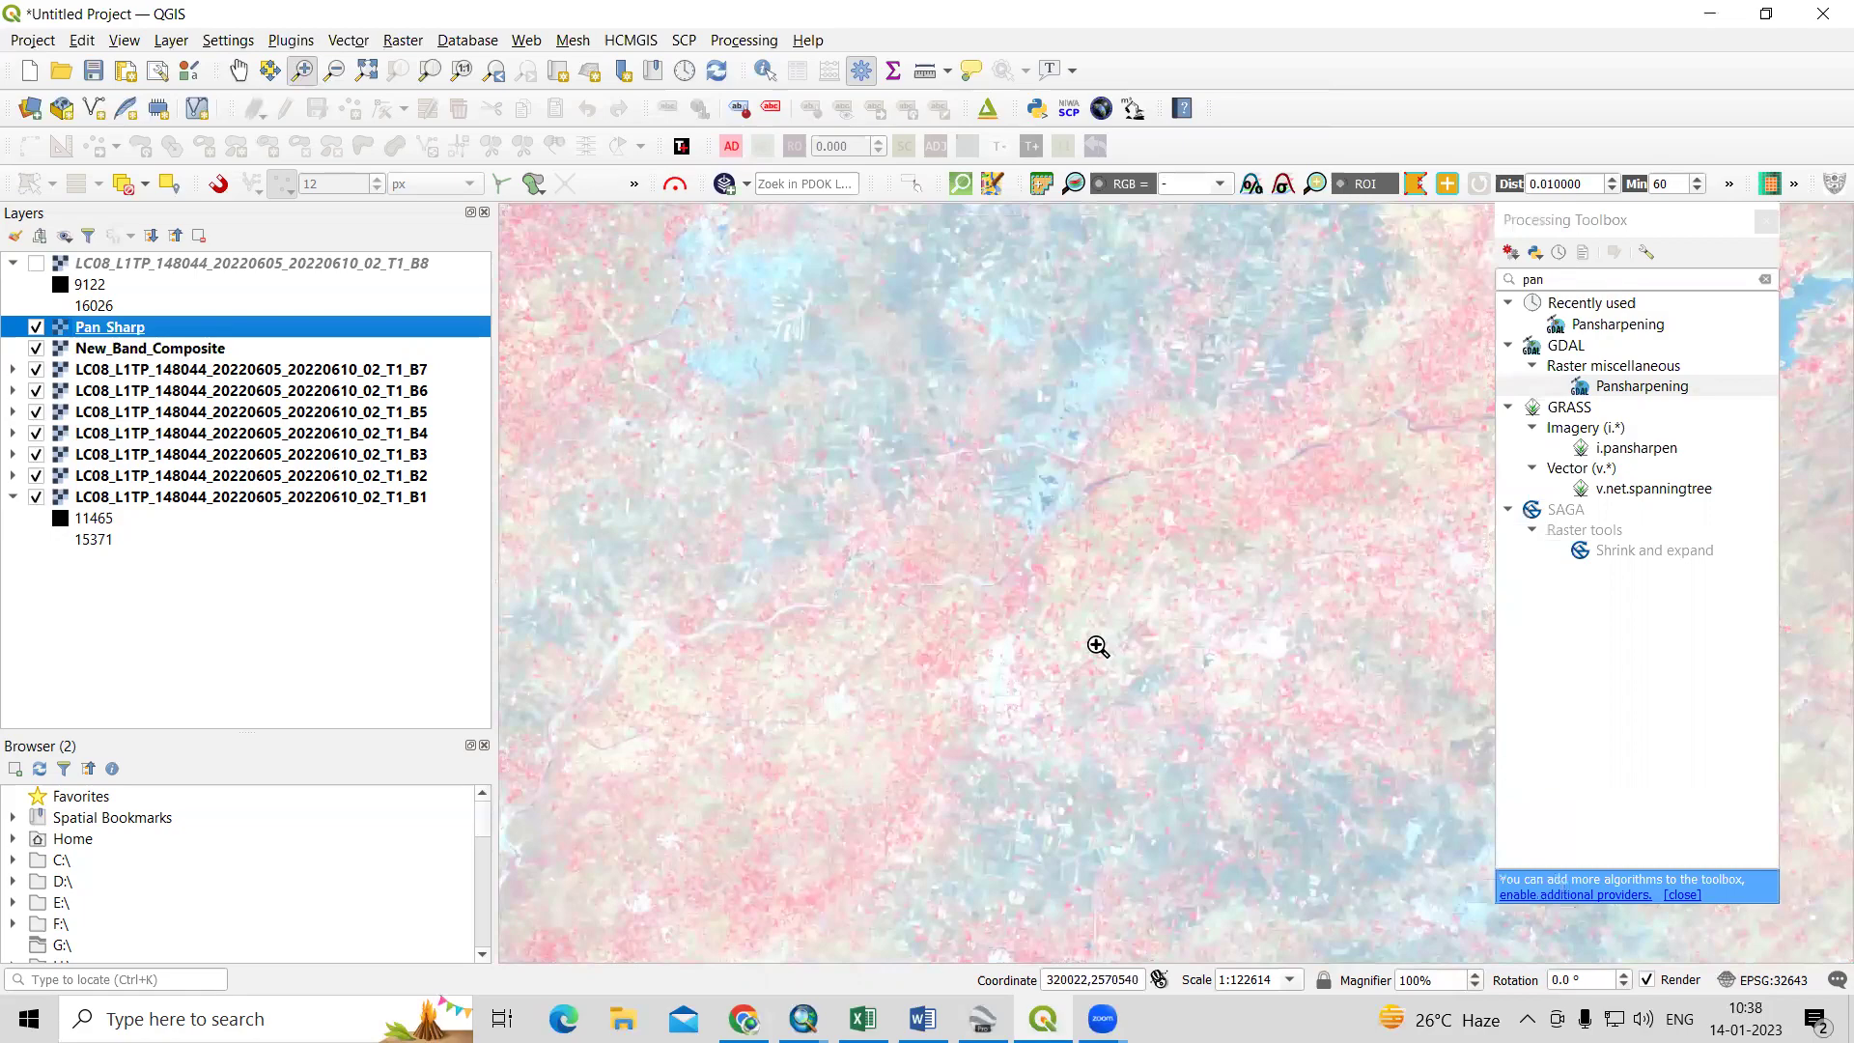
# Zoom into the centre of Pan_Sharp to inspect its sharpened detail.
pyautogui.moveTo(1097, 650); pyautogui.dragTo(1212, 766)
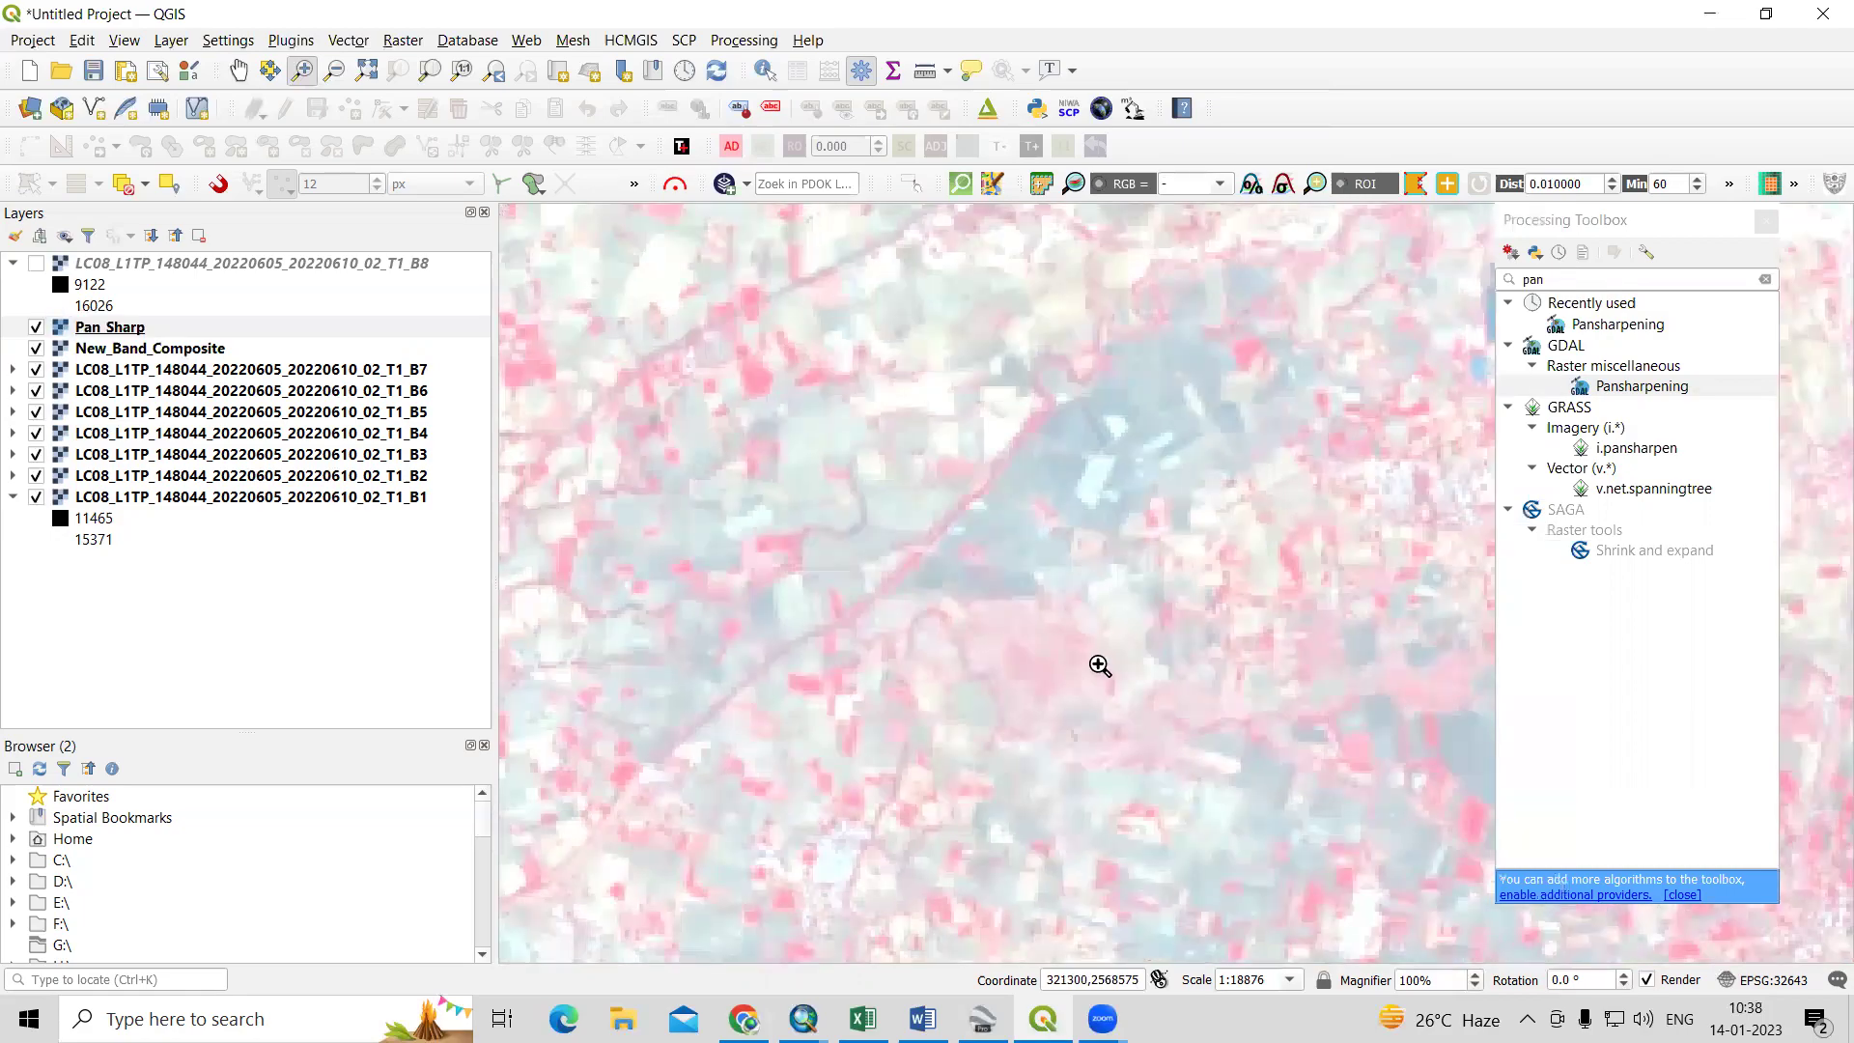
pyautogui.scroll(-5, 1099, 666)
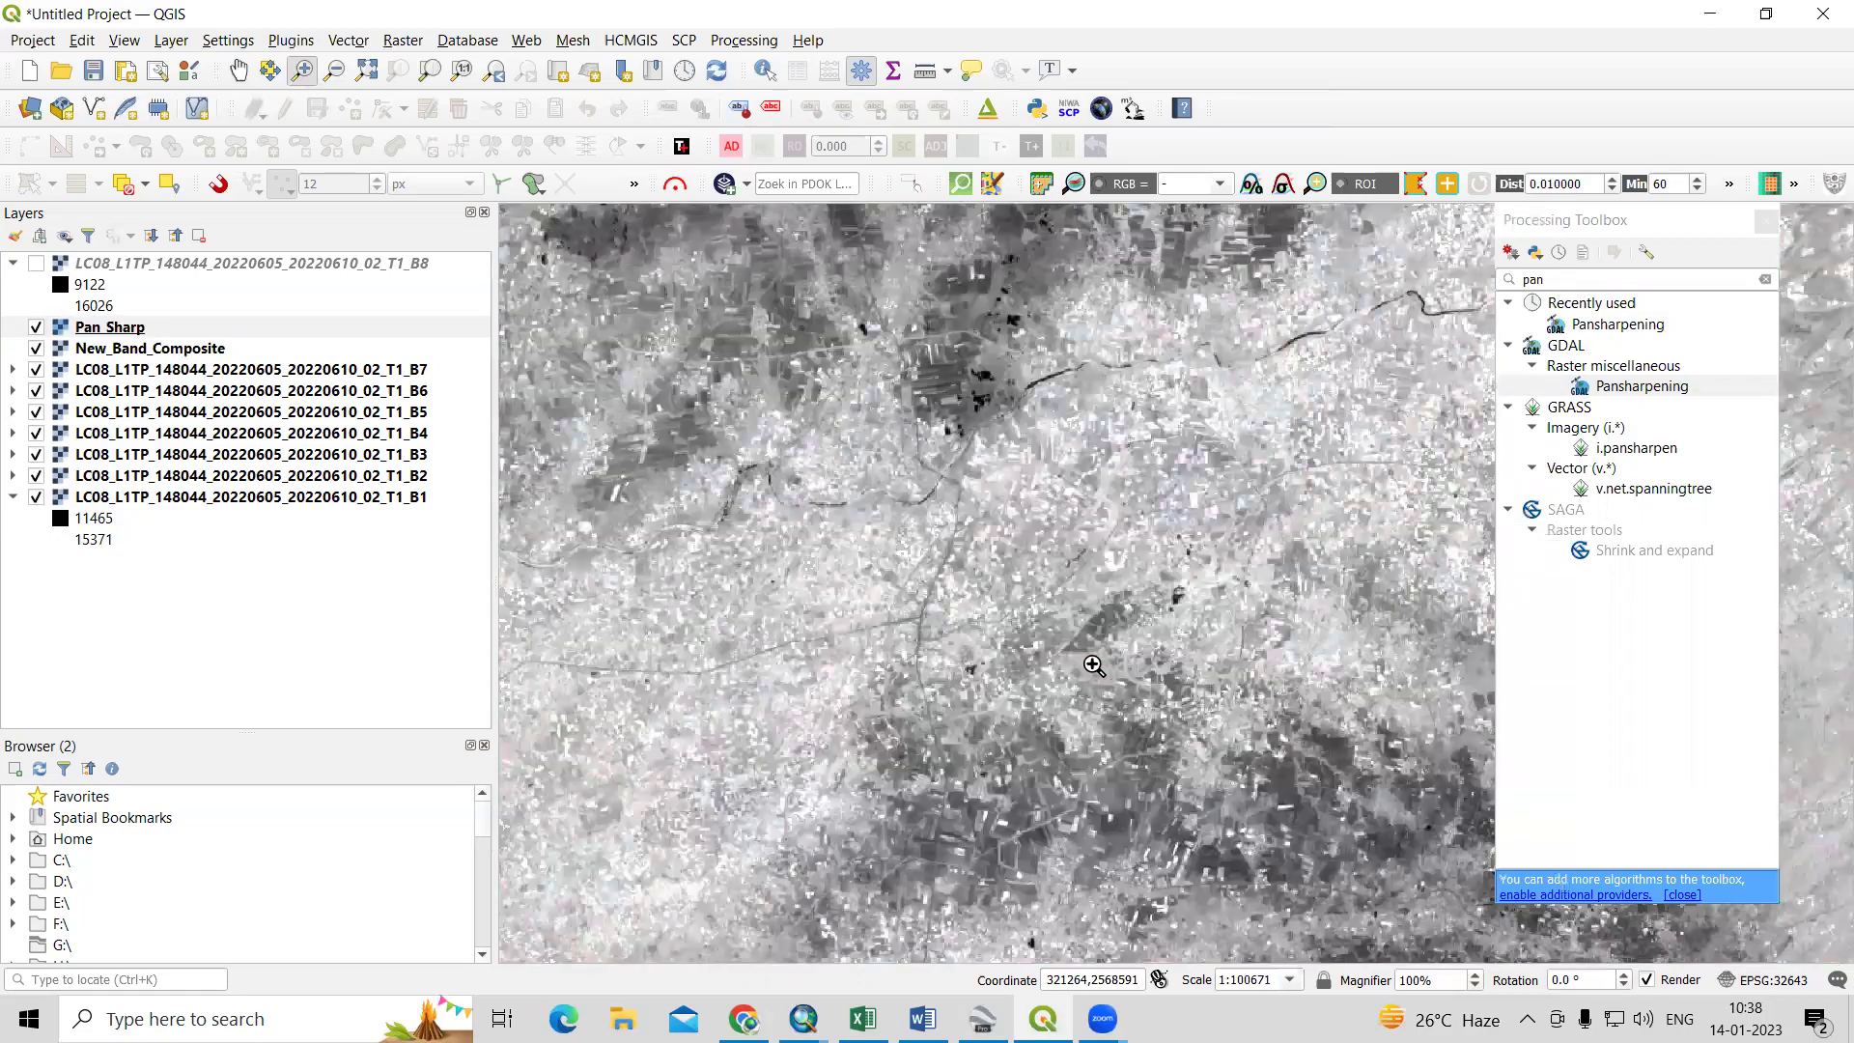
pyautogui.scroll(-4, 975, 584)
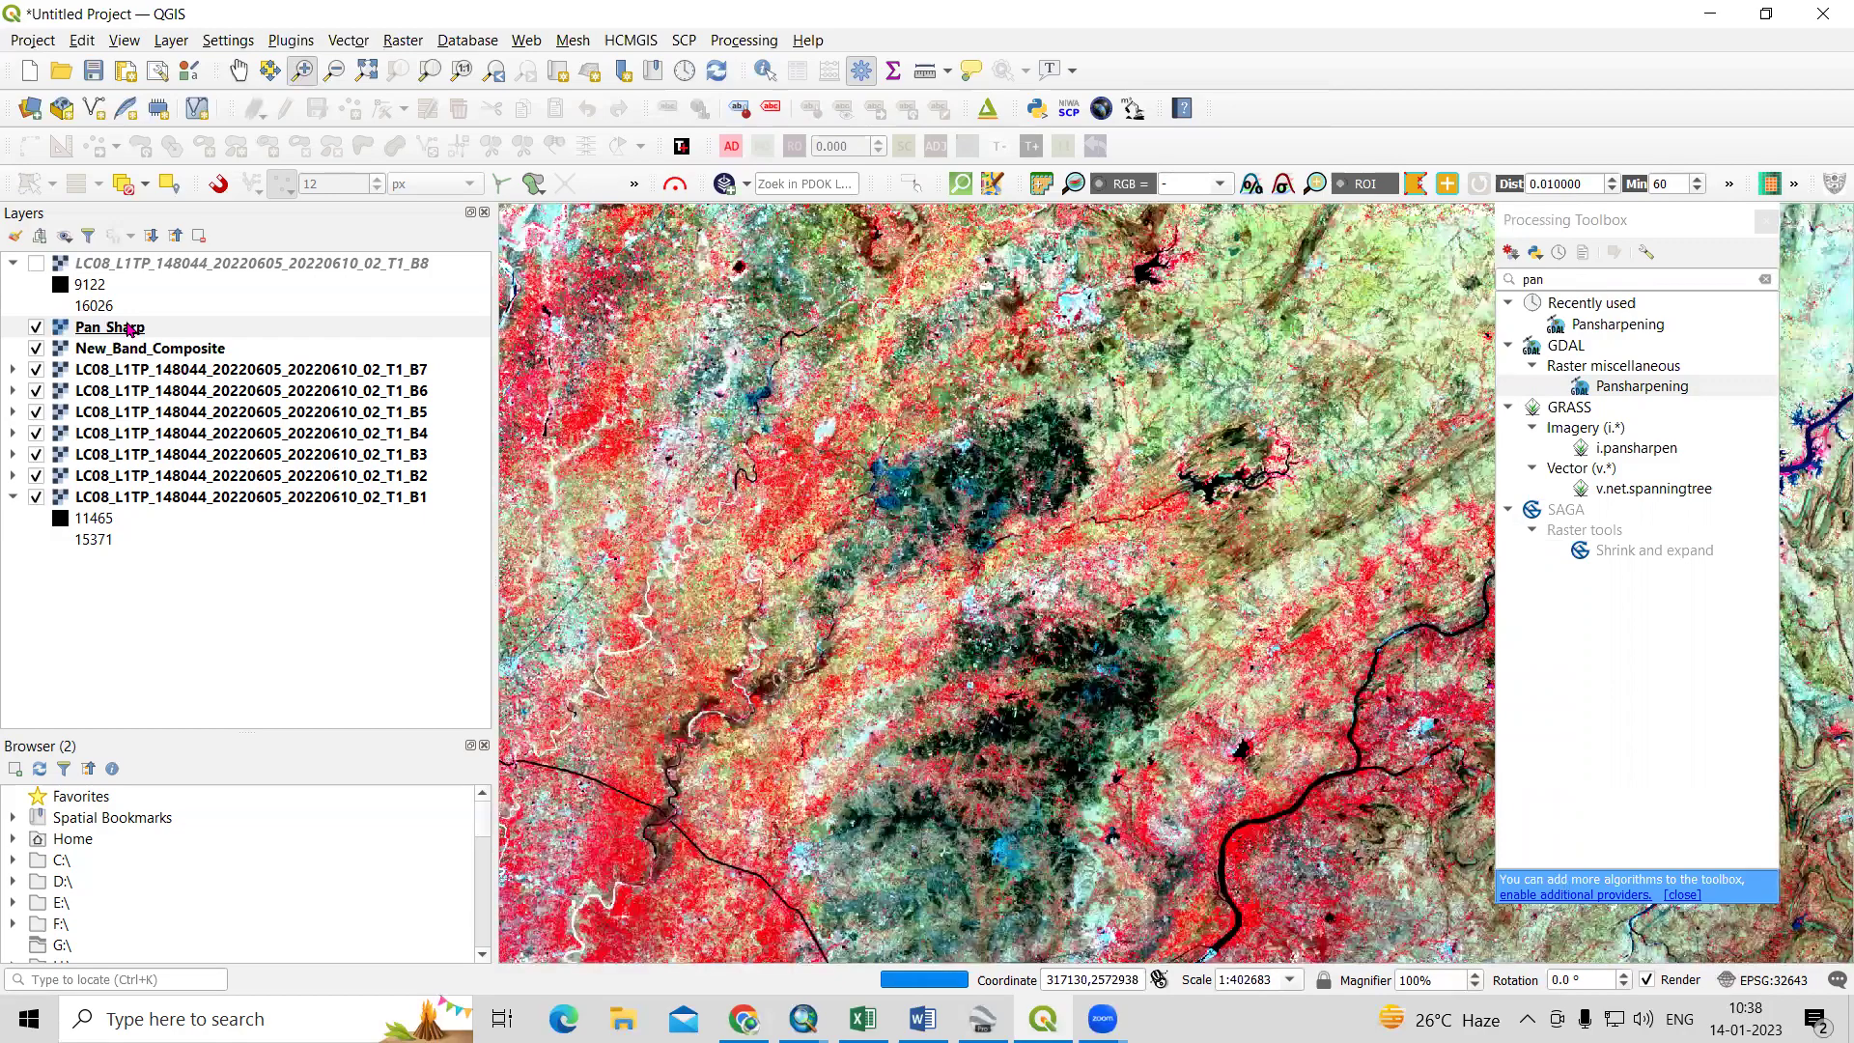
pyautogui.click(1641, 550)
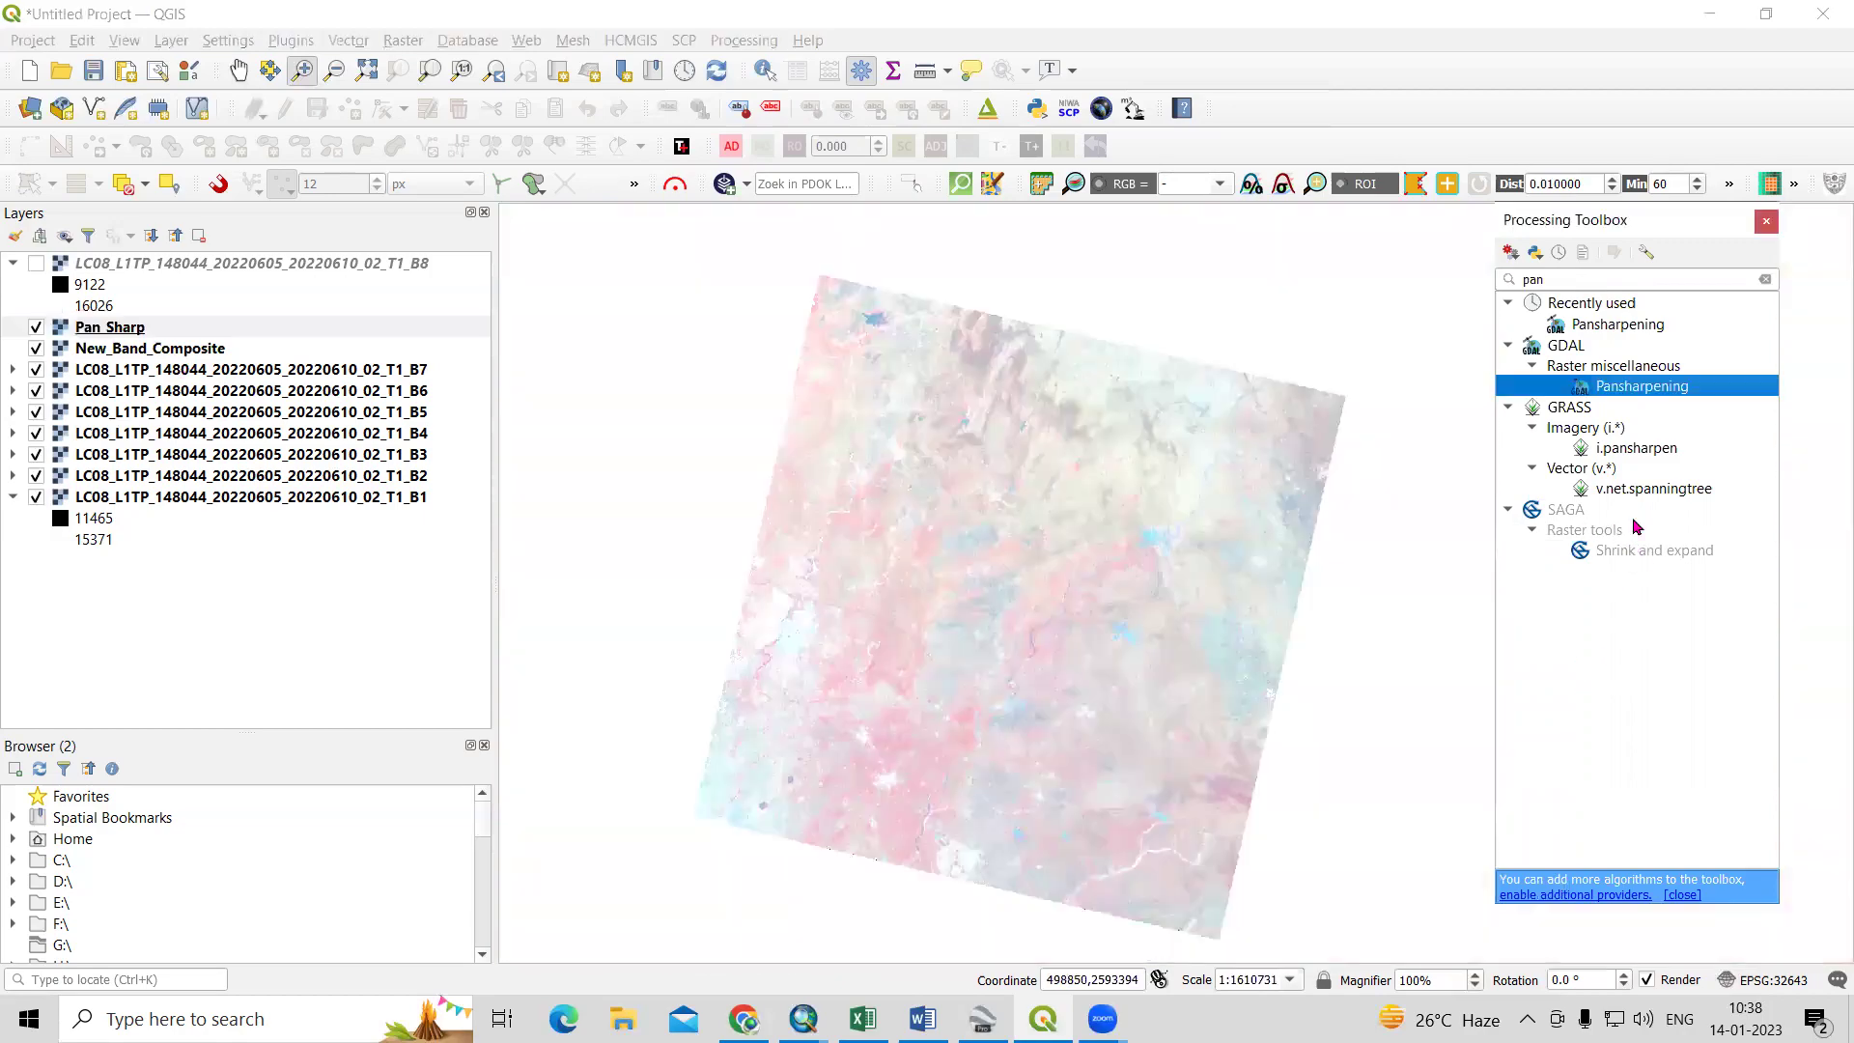
# Rerun Pansharpening with New_Band_Composite as spectral and B8 as panchromatic, output to a temporary file.
pyautogui.doubleClick(1641, 385)
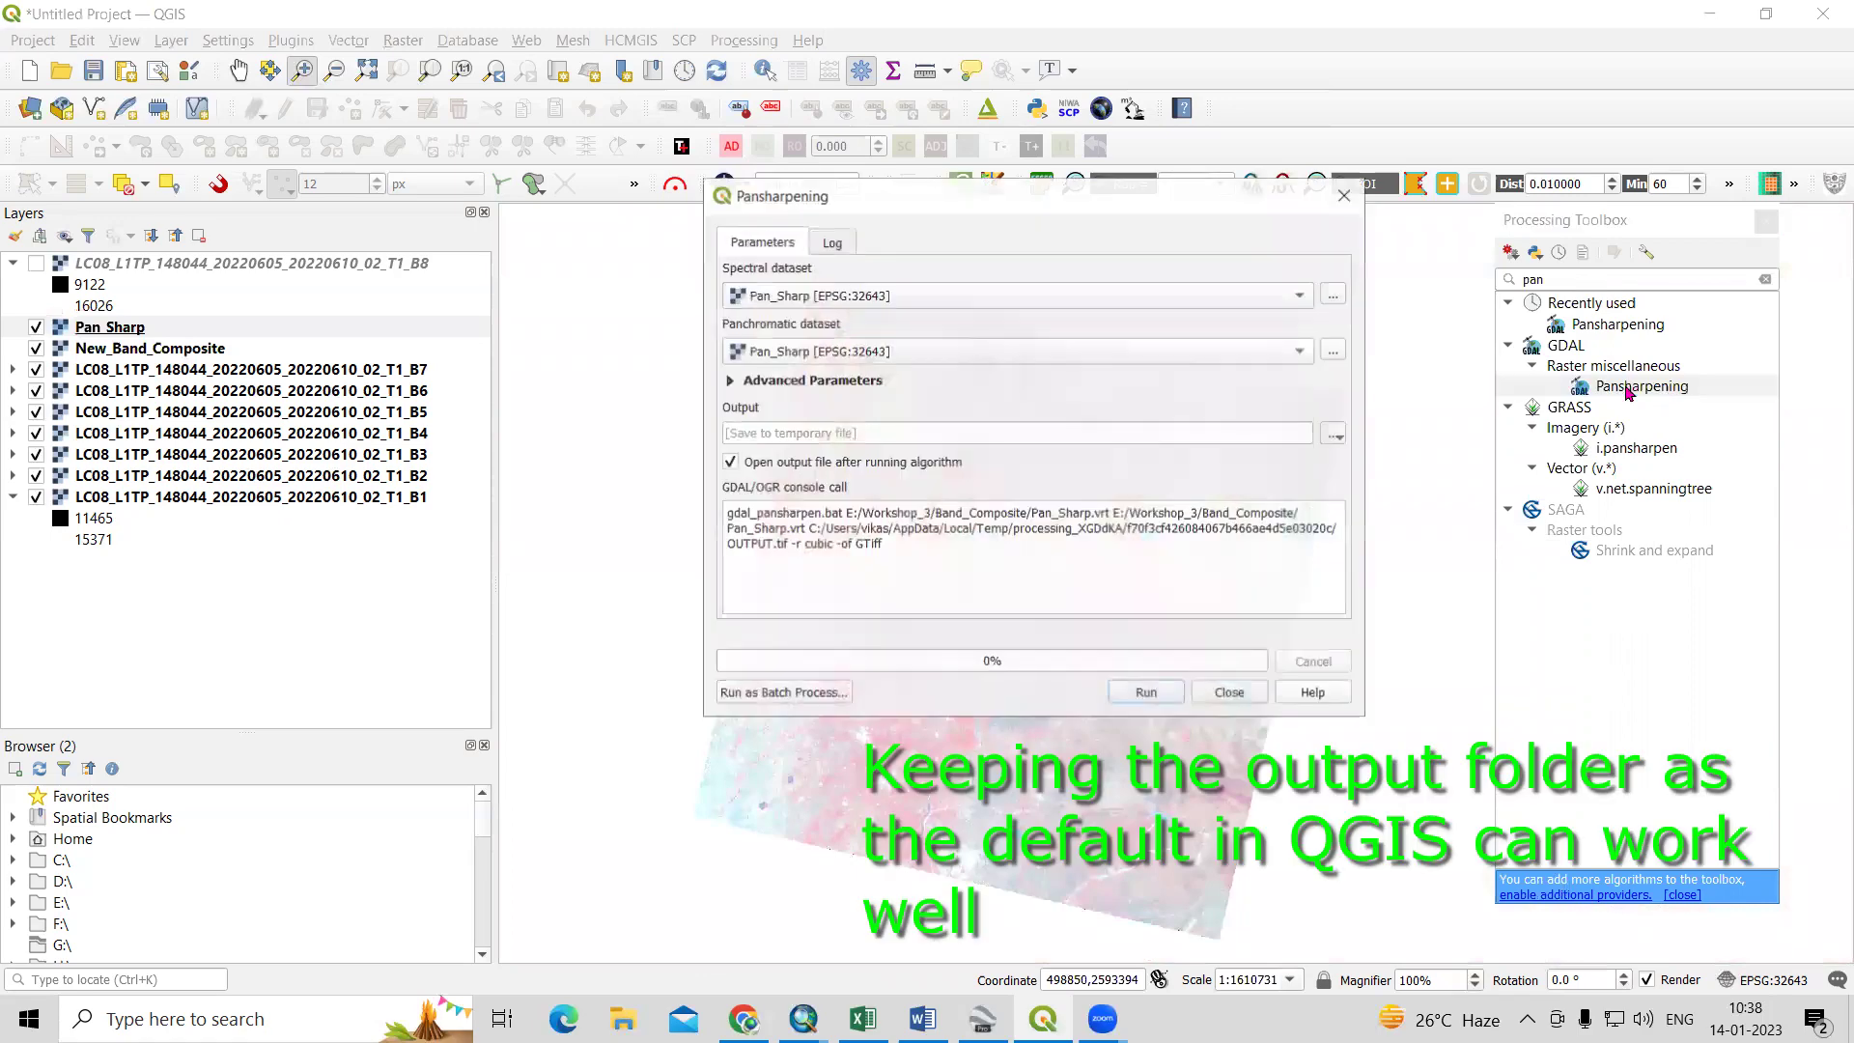
pyautogui.click(864, 296)
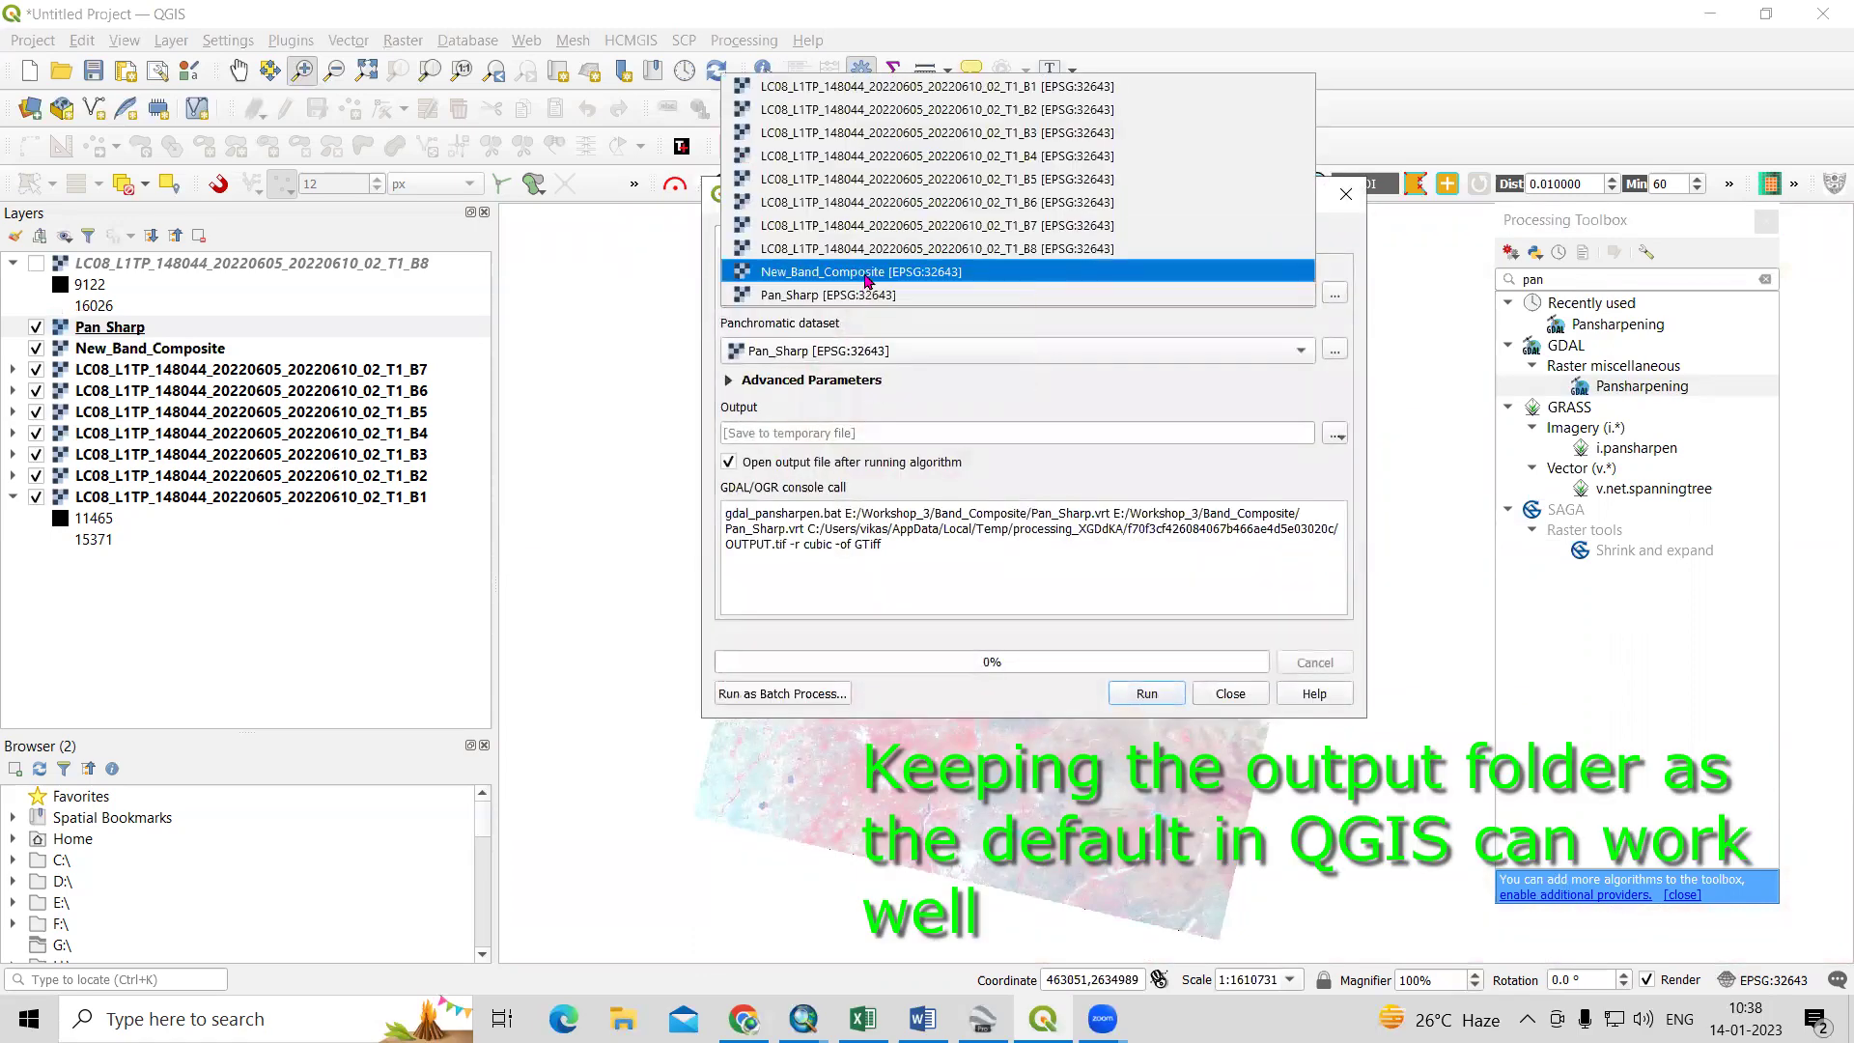
pyautogui.click(866, 275)
pyautogui.click(843, 354)
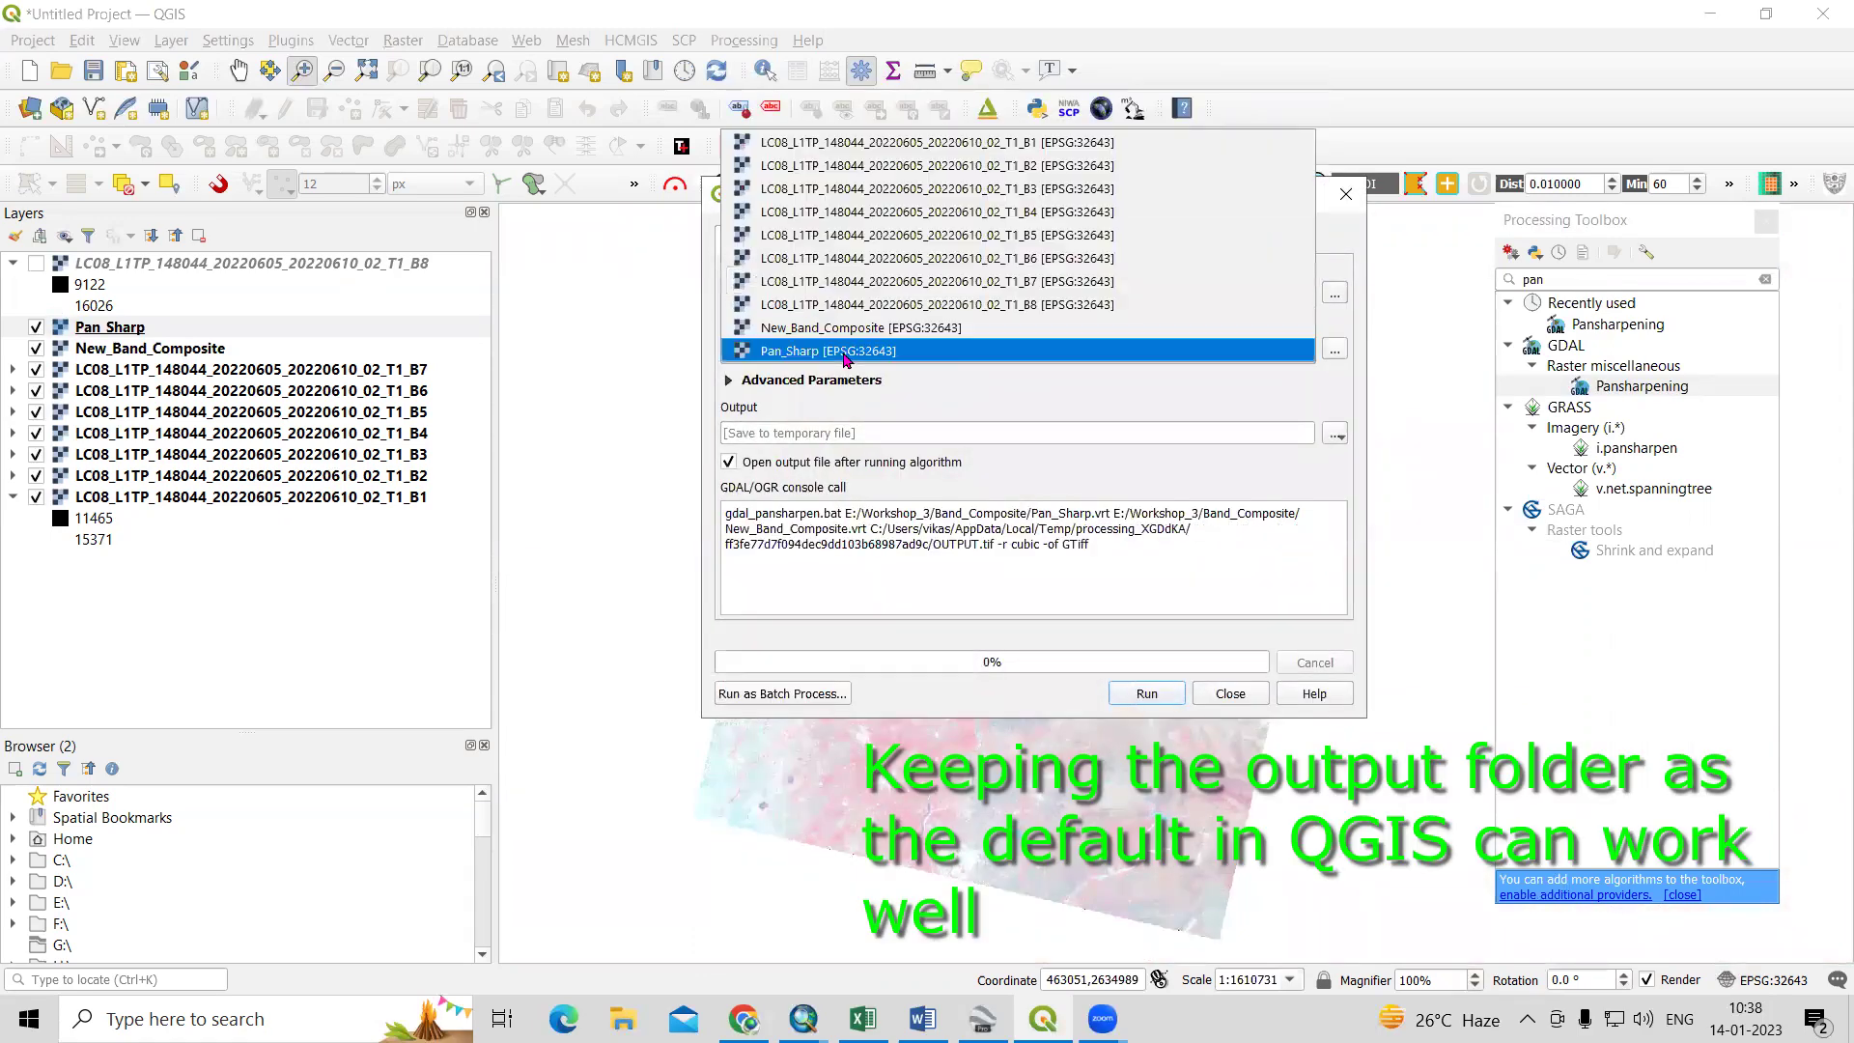
pyautogui.click(861, 305)
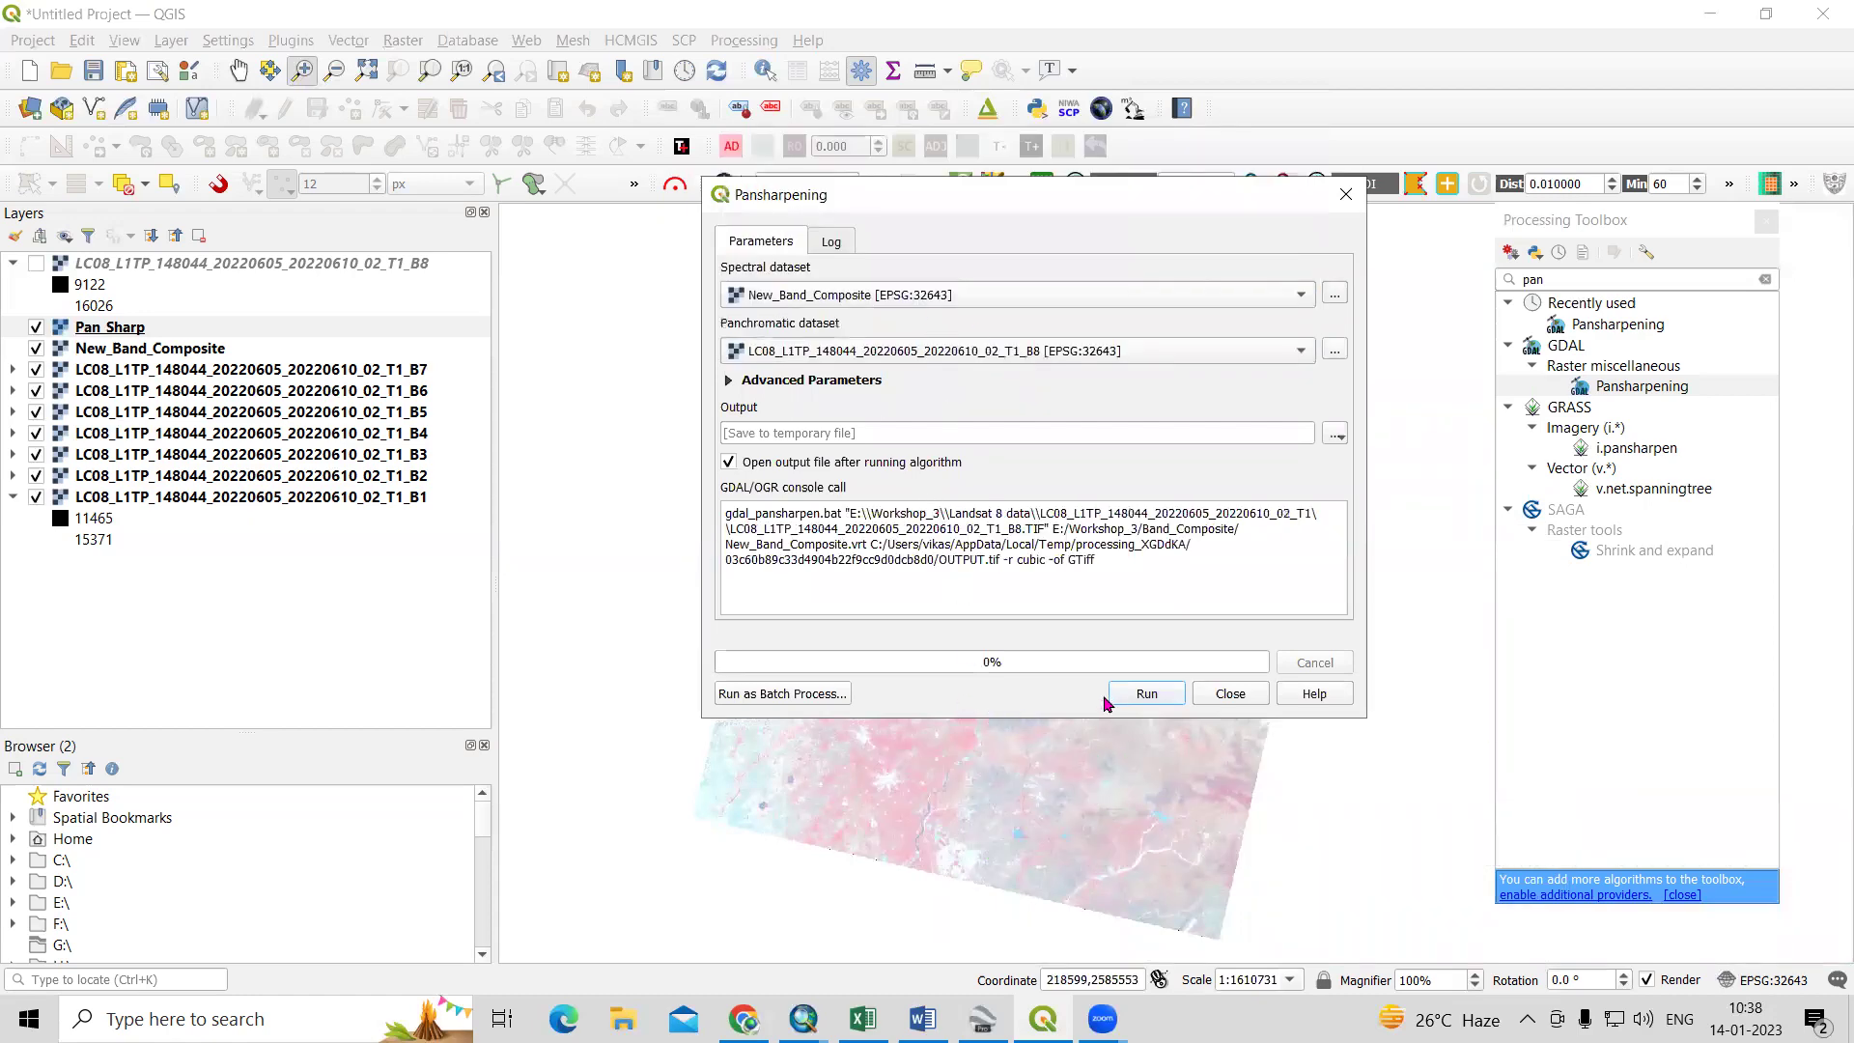
pyautogui.click(1145, 694)
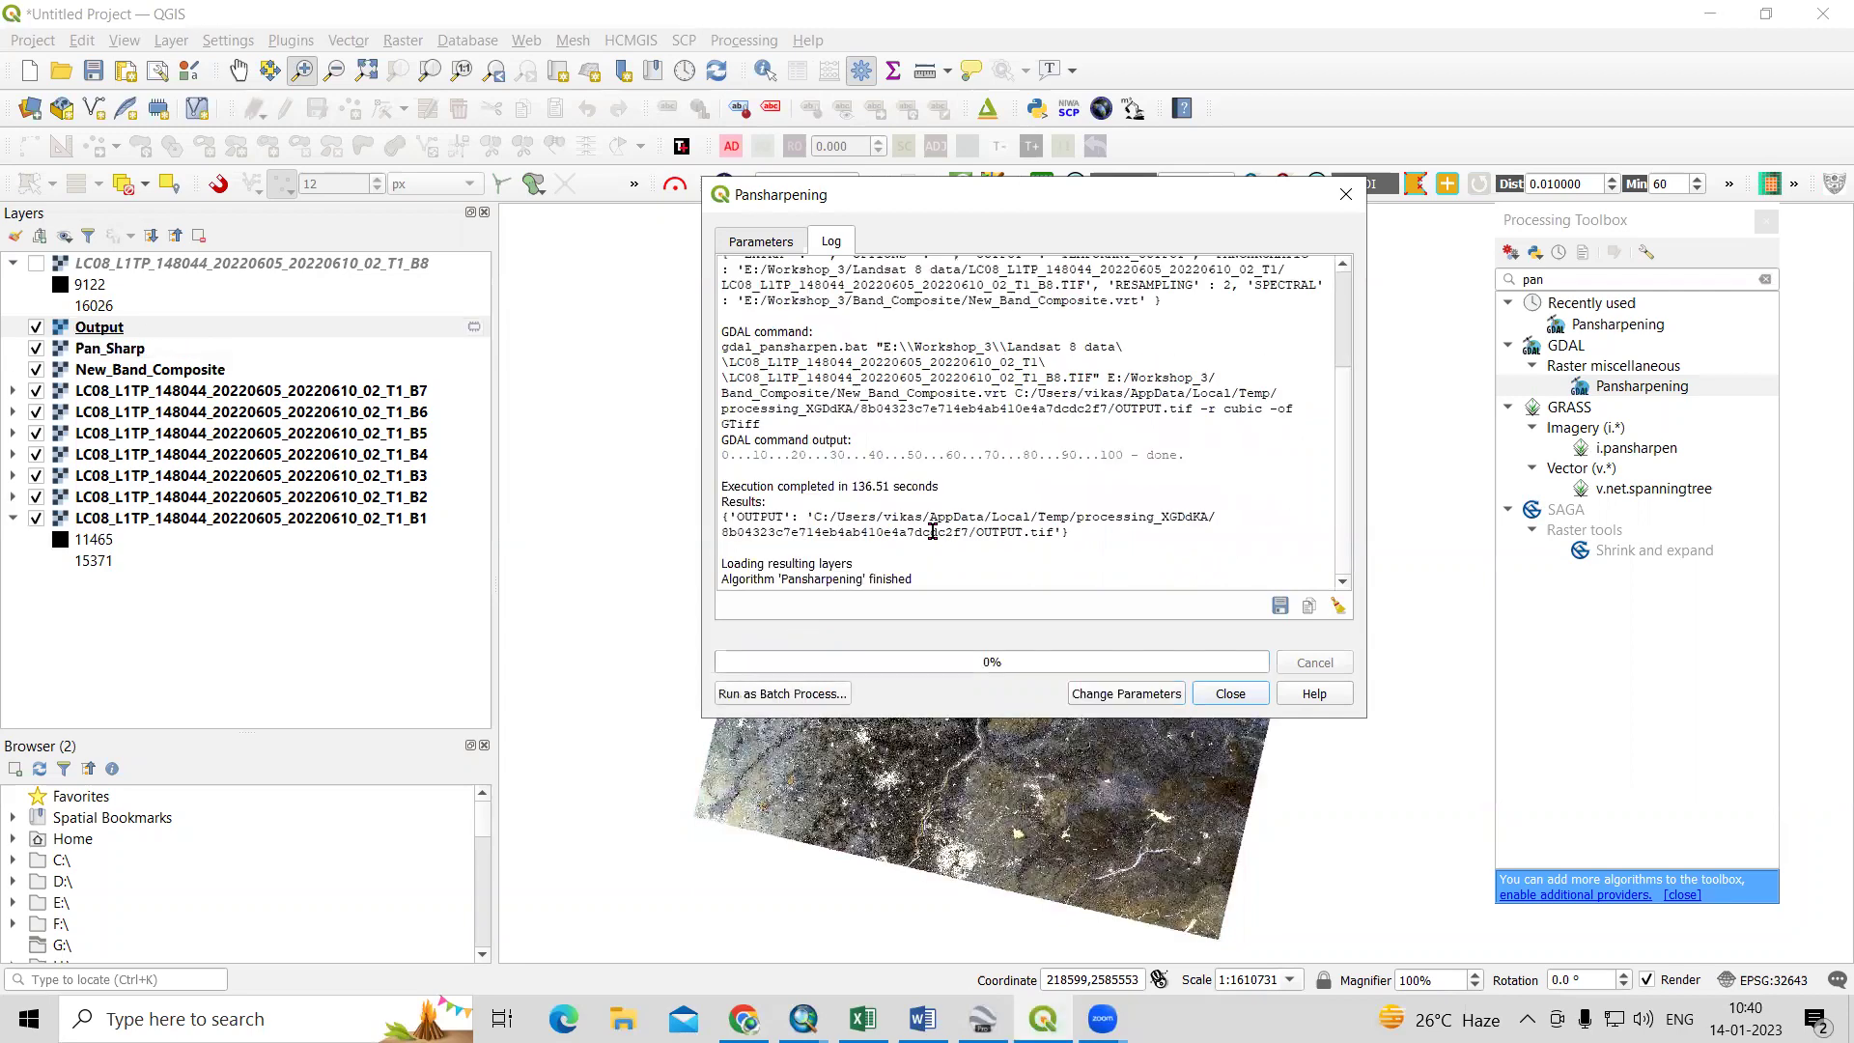
pyautogui.click(1230, 693)
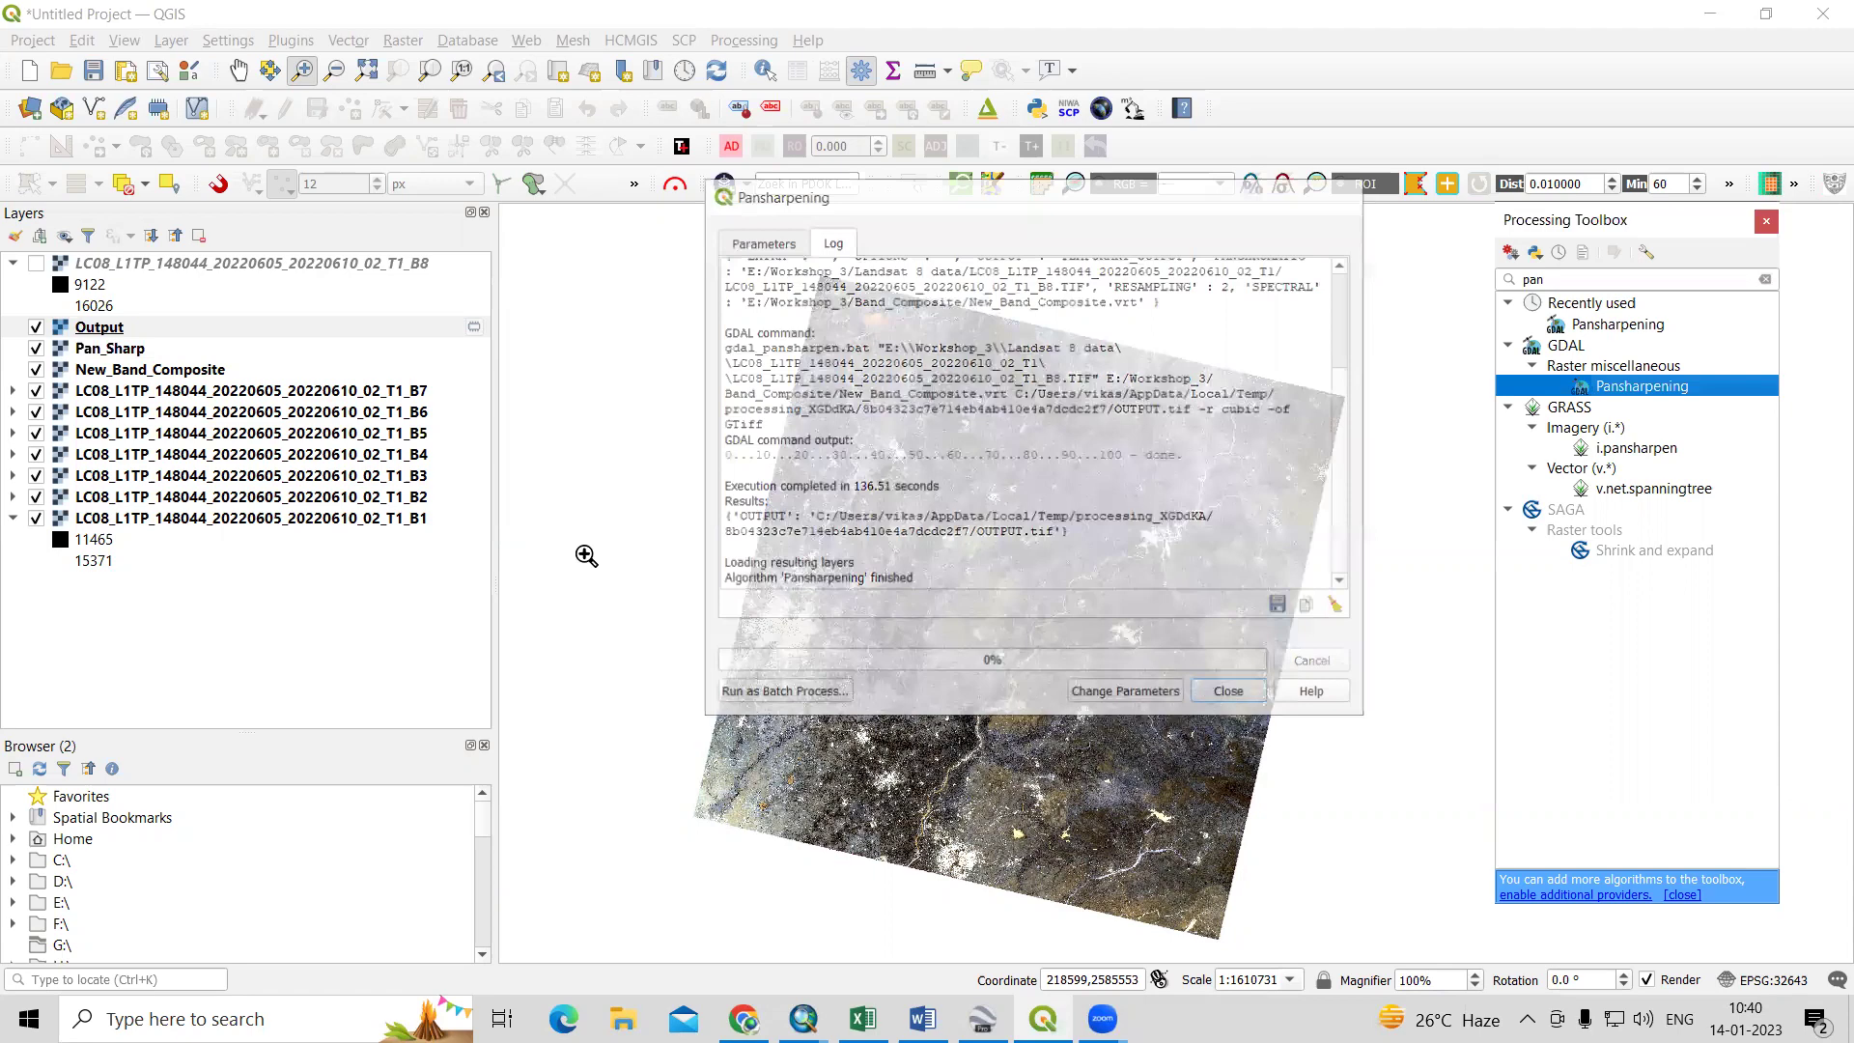
# Set the Output layer's bands to Red 5, Green 4, Blue 3 and apply.
pyautogui.rightClick(99, 334)
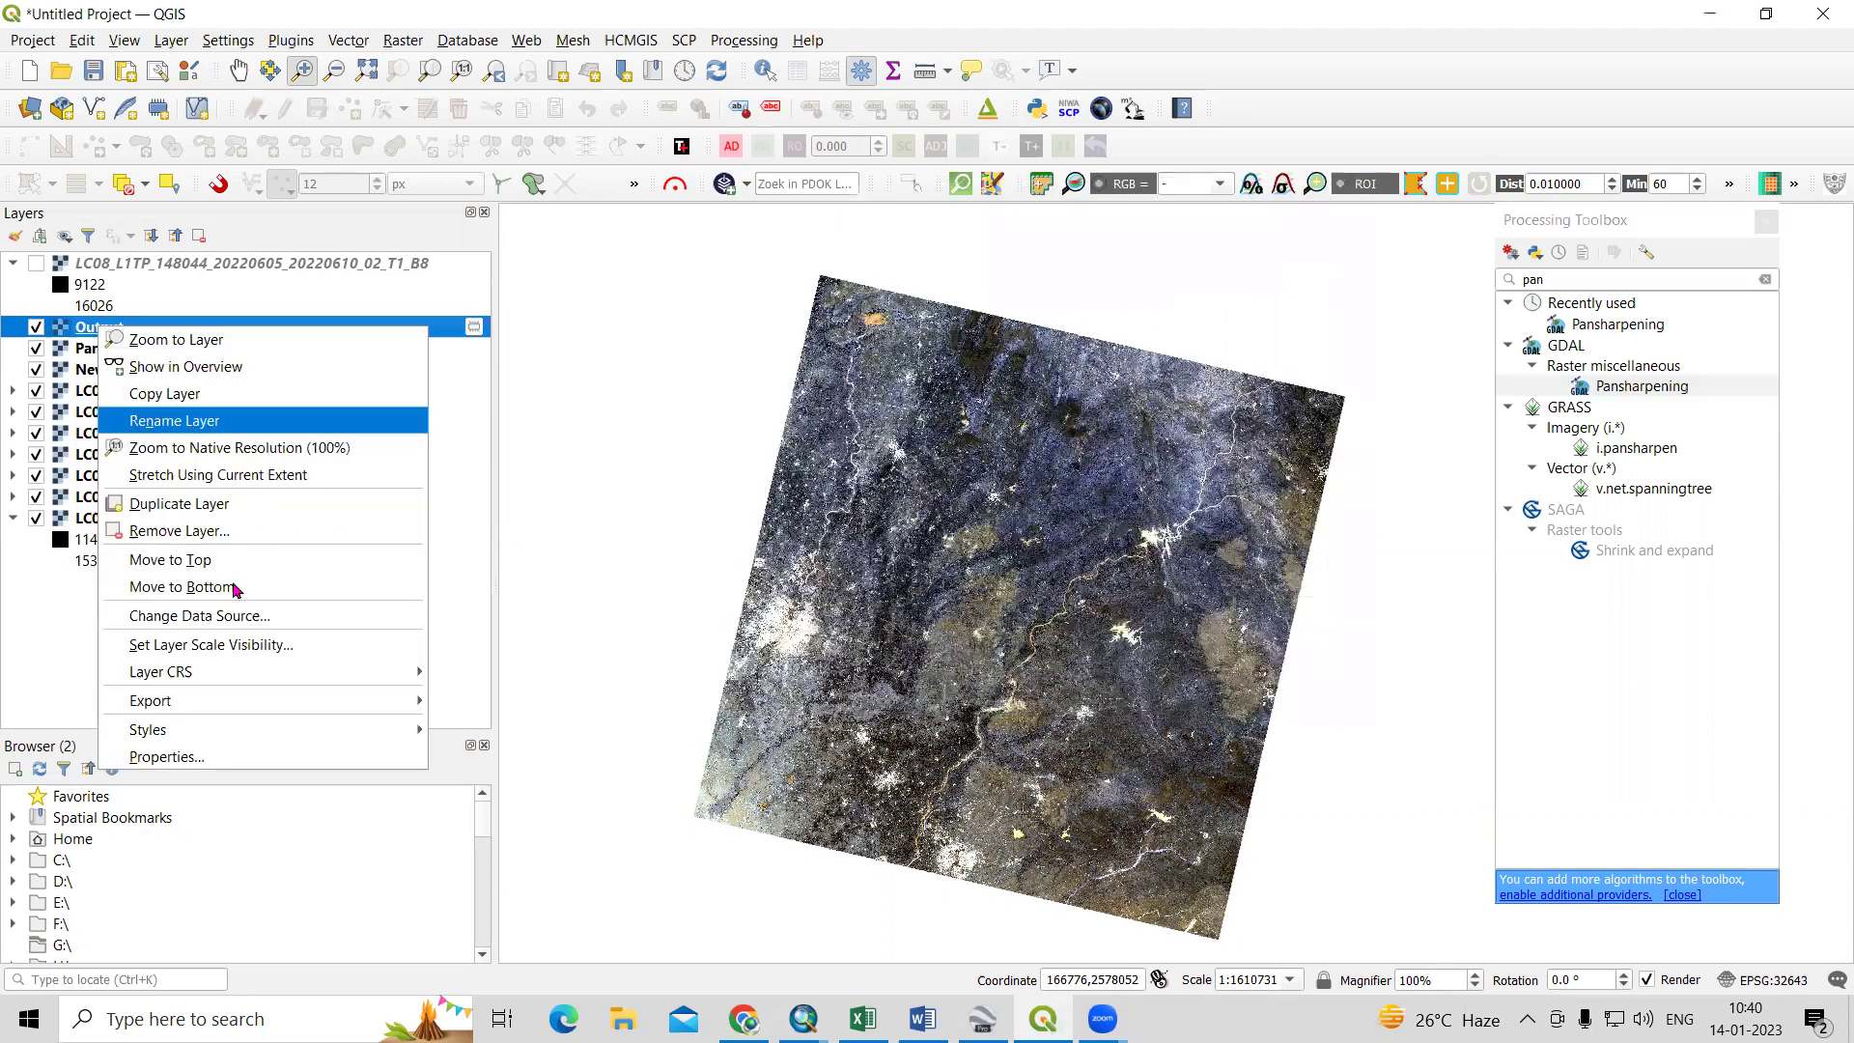
pyautogui.click(266, 748)
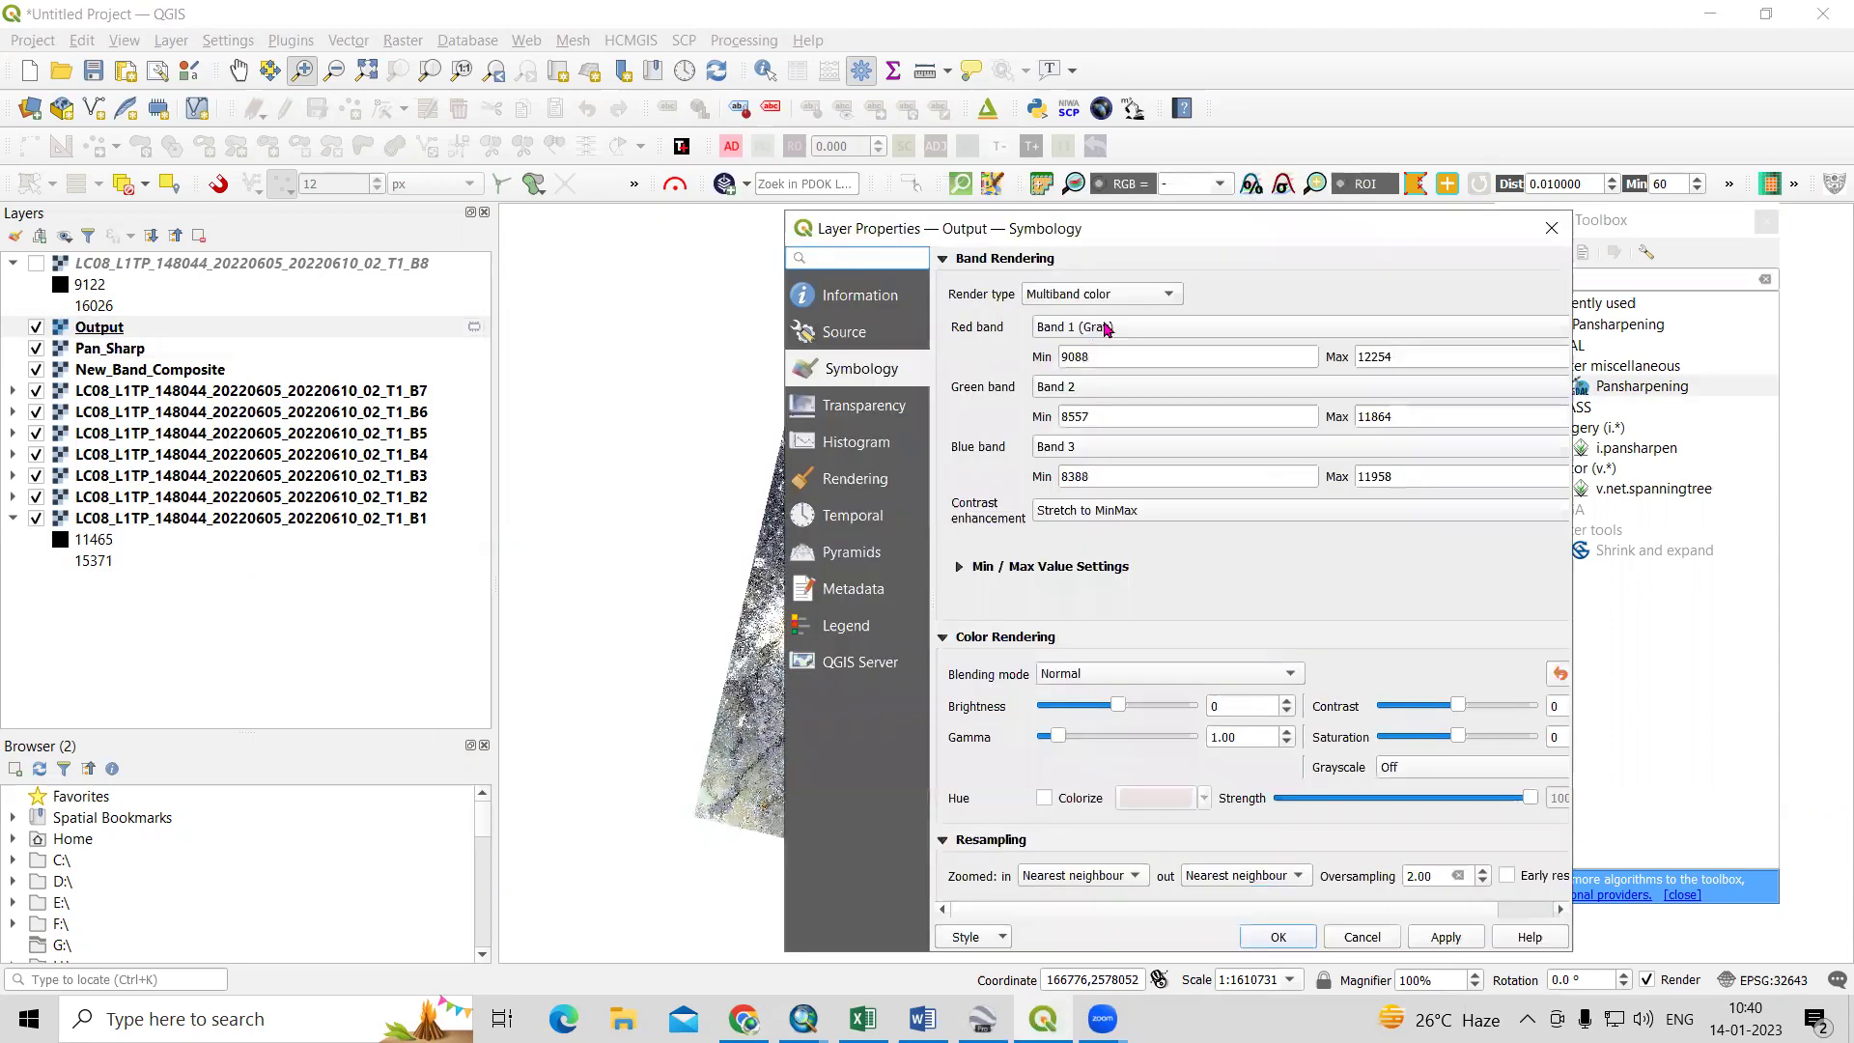
pyautogui.click(1106, 328)
pyautogui.click(1115, 419)
pyautogui.click(1115, 387)
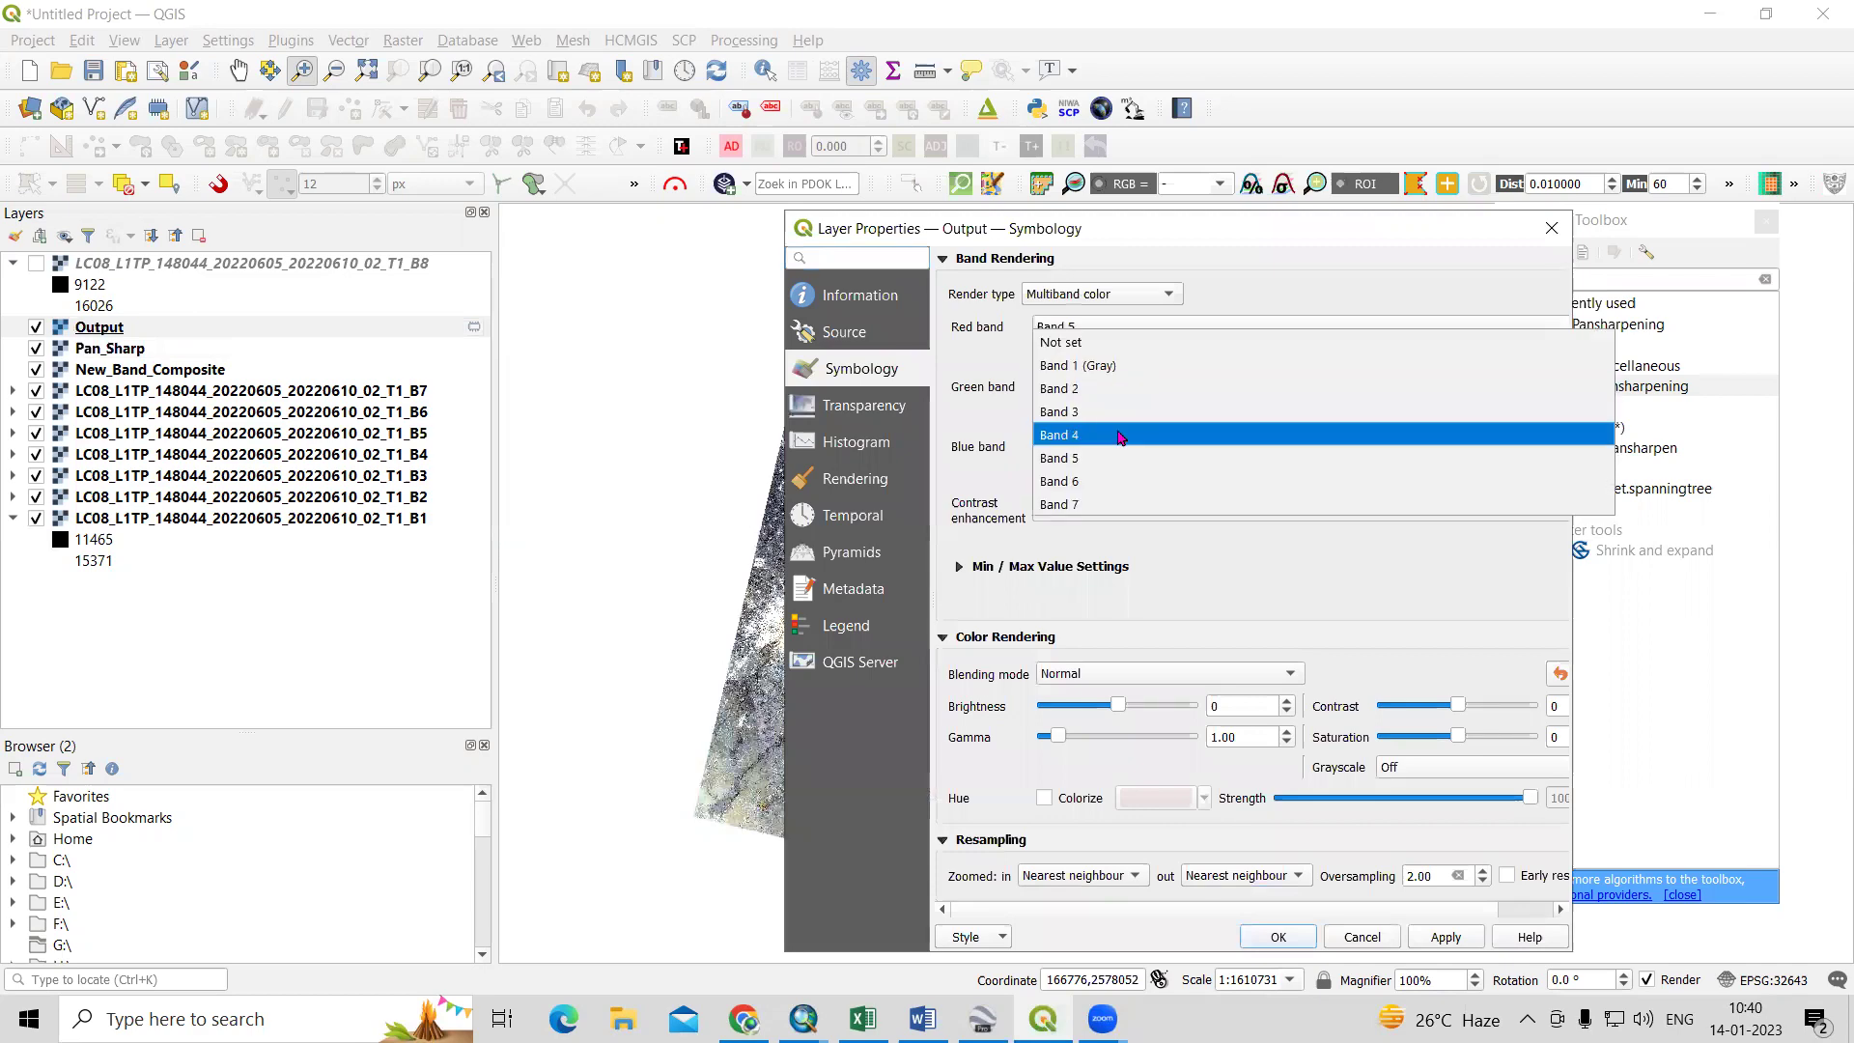
pyautogui.click(1120, 438)
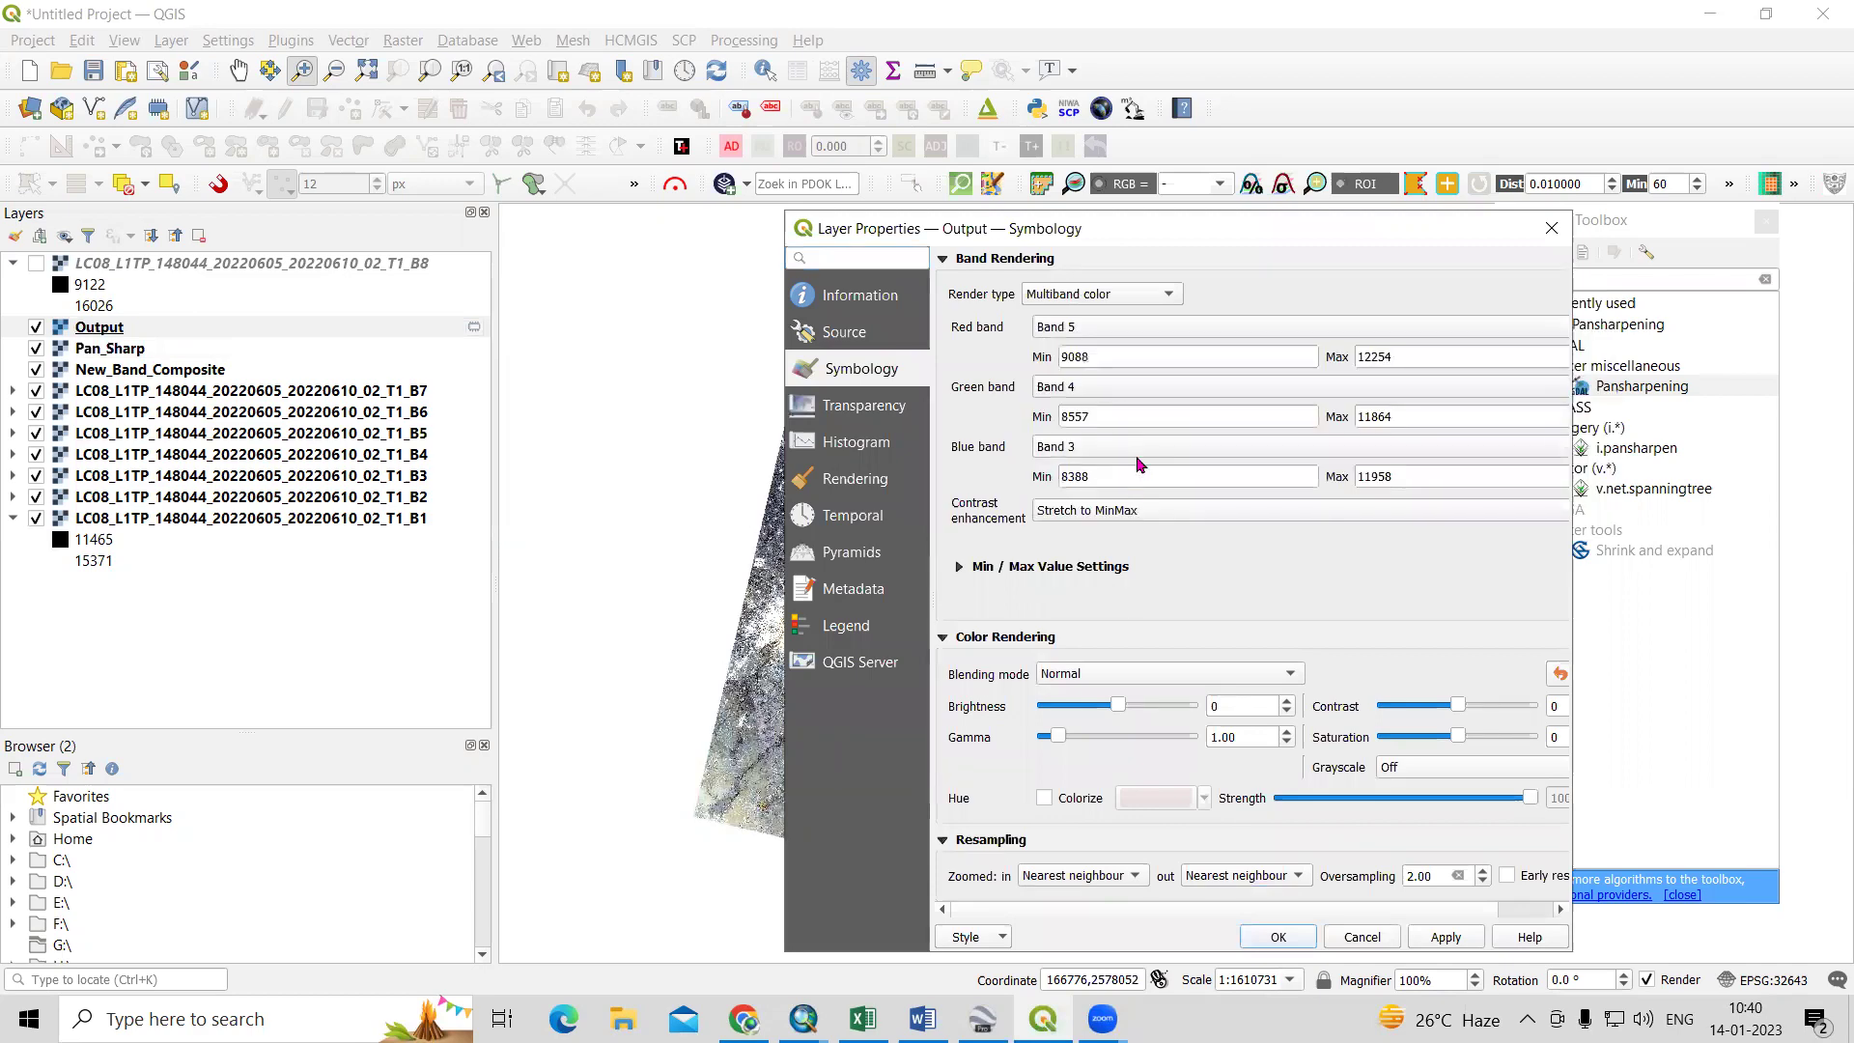
pyautogui.click(1445, 936)
pyautogui.click(1278, 936)
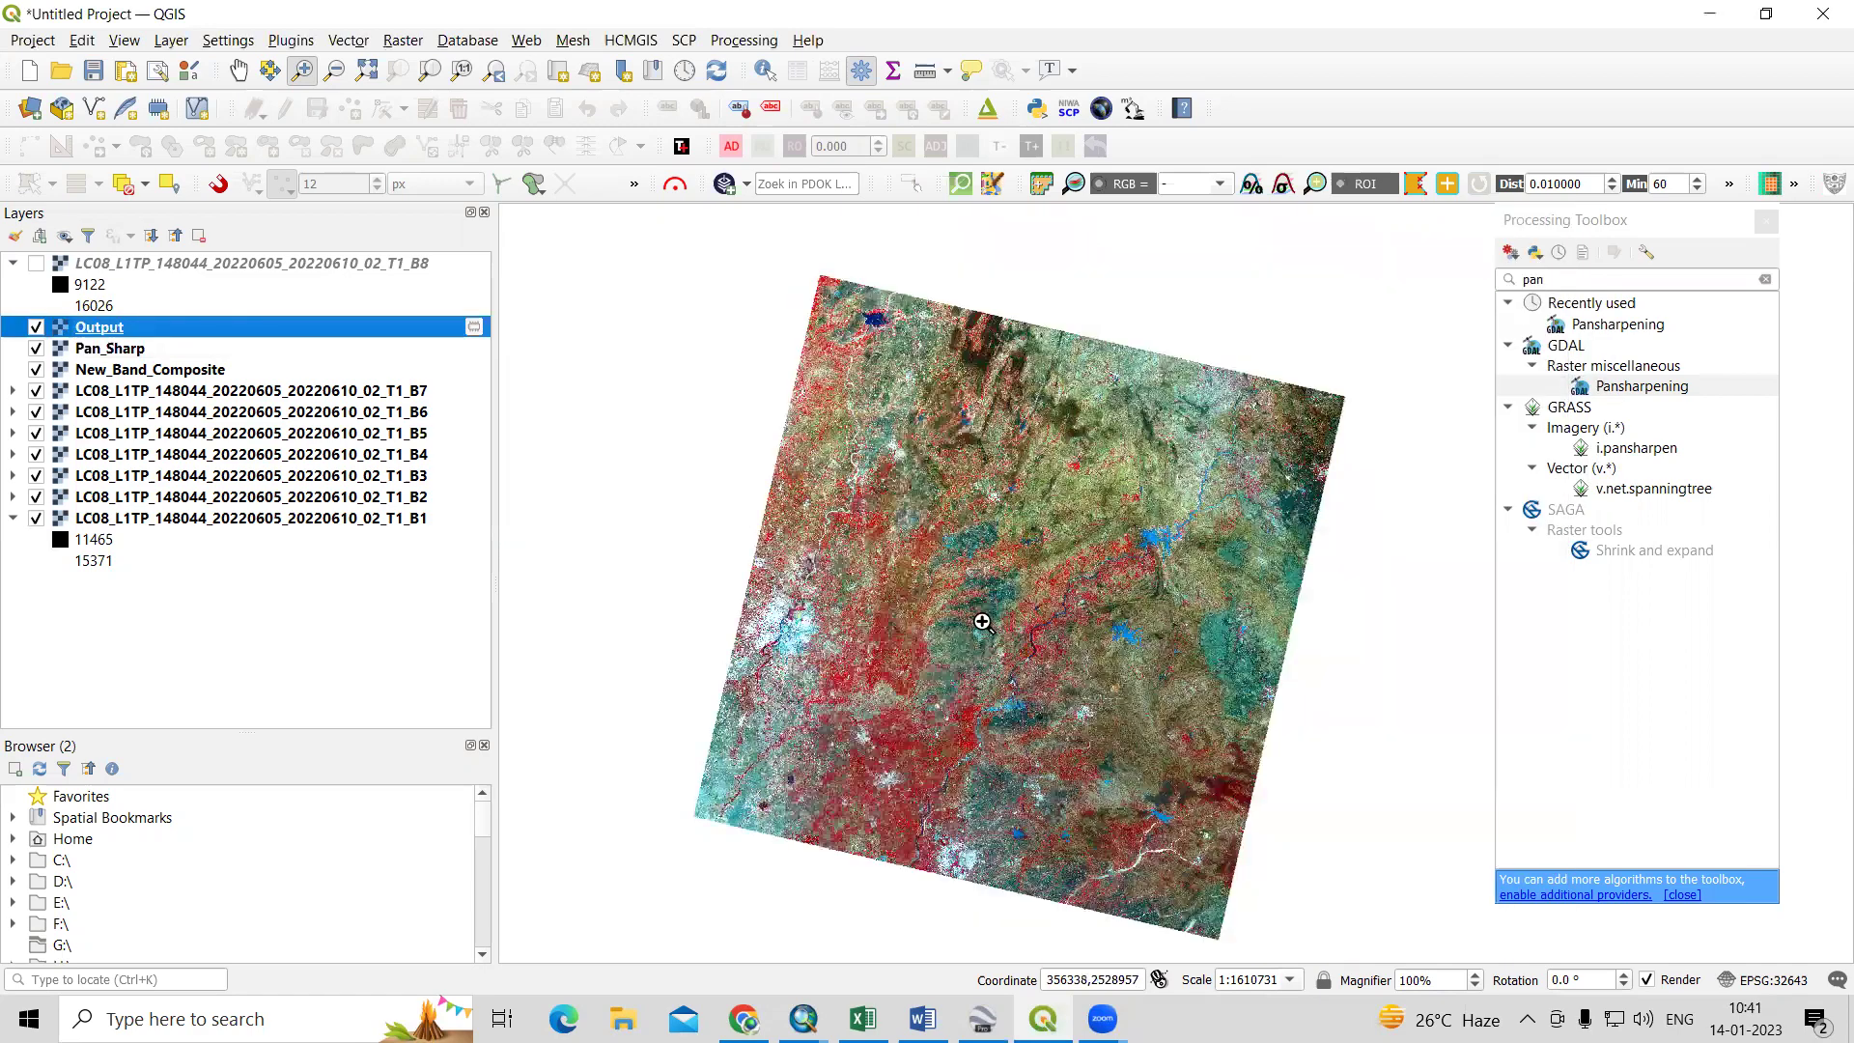
# Hide the Pan_Sharp layer and the individual band layers B1 through B7.
pyautogui.scroll(2, 946, 613)
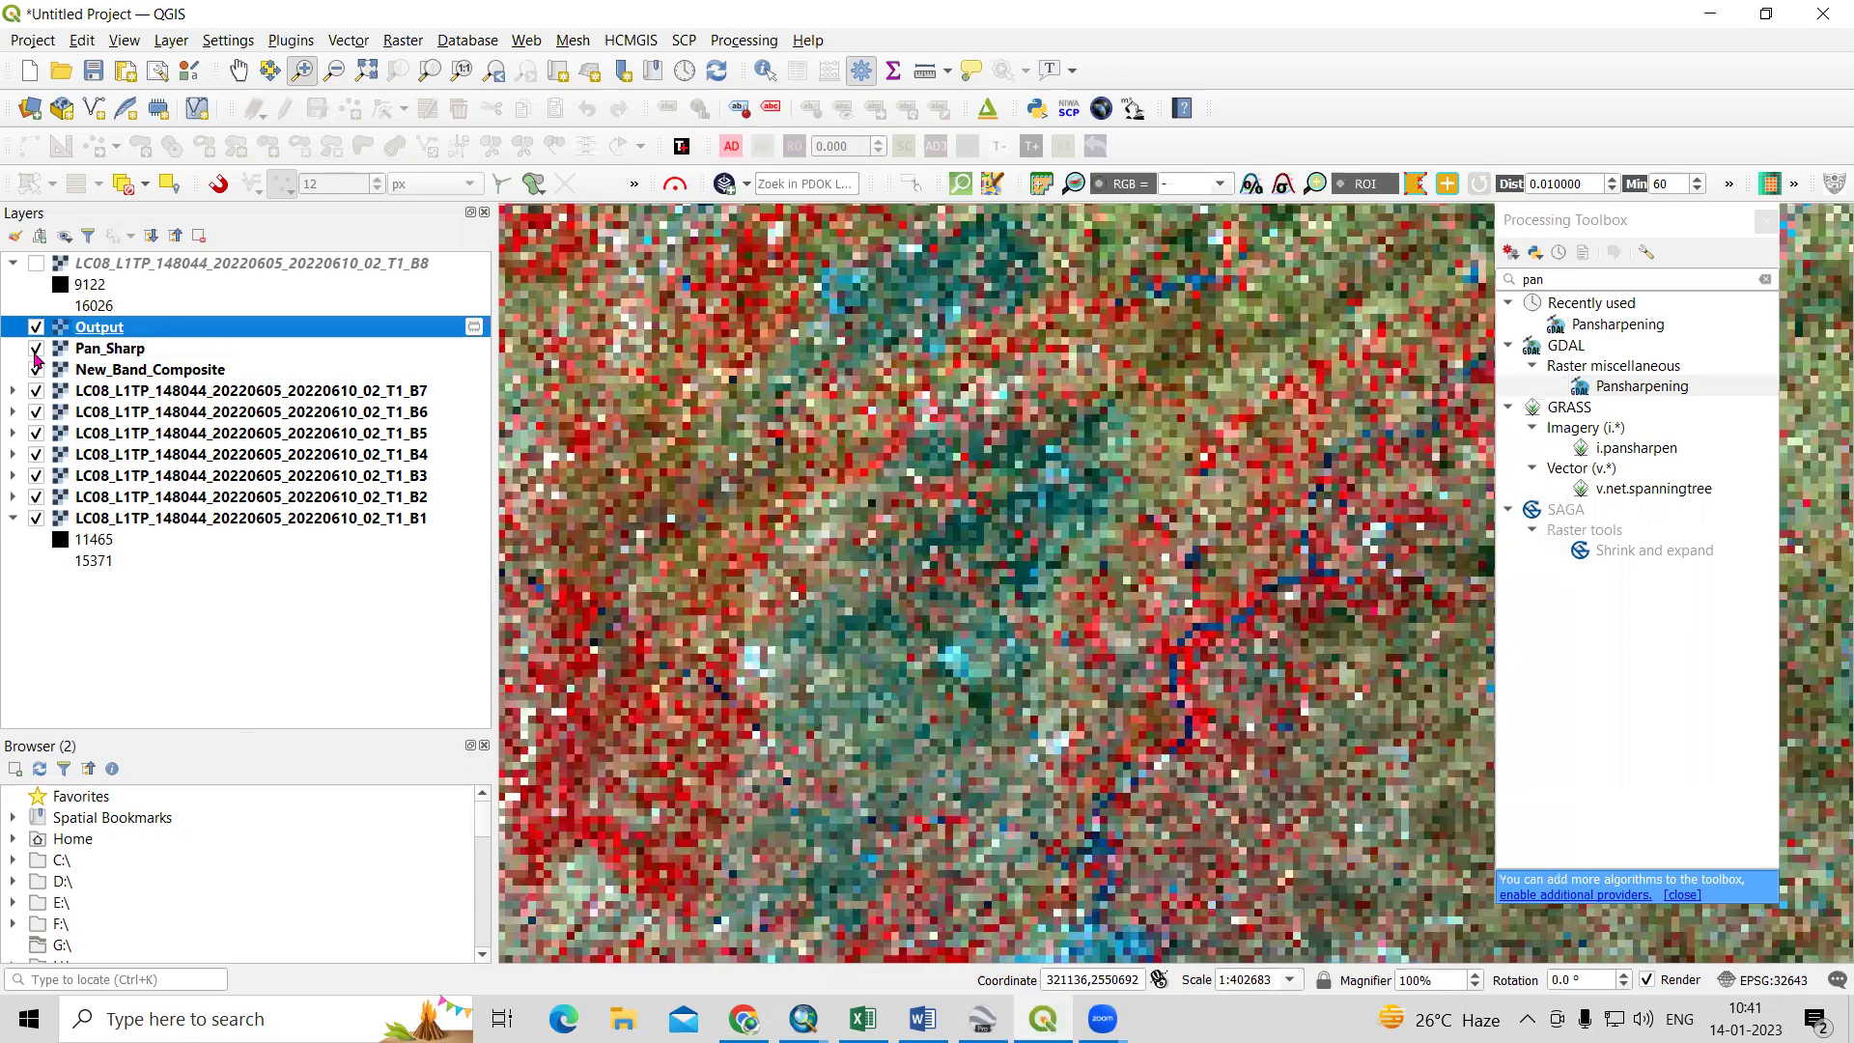
pyautogui.click(36, 350)
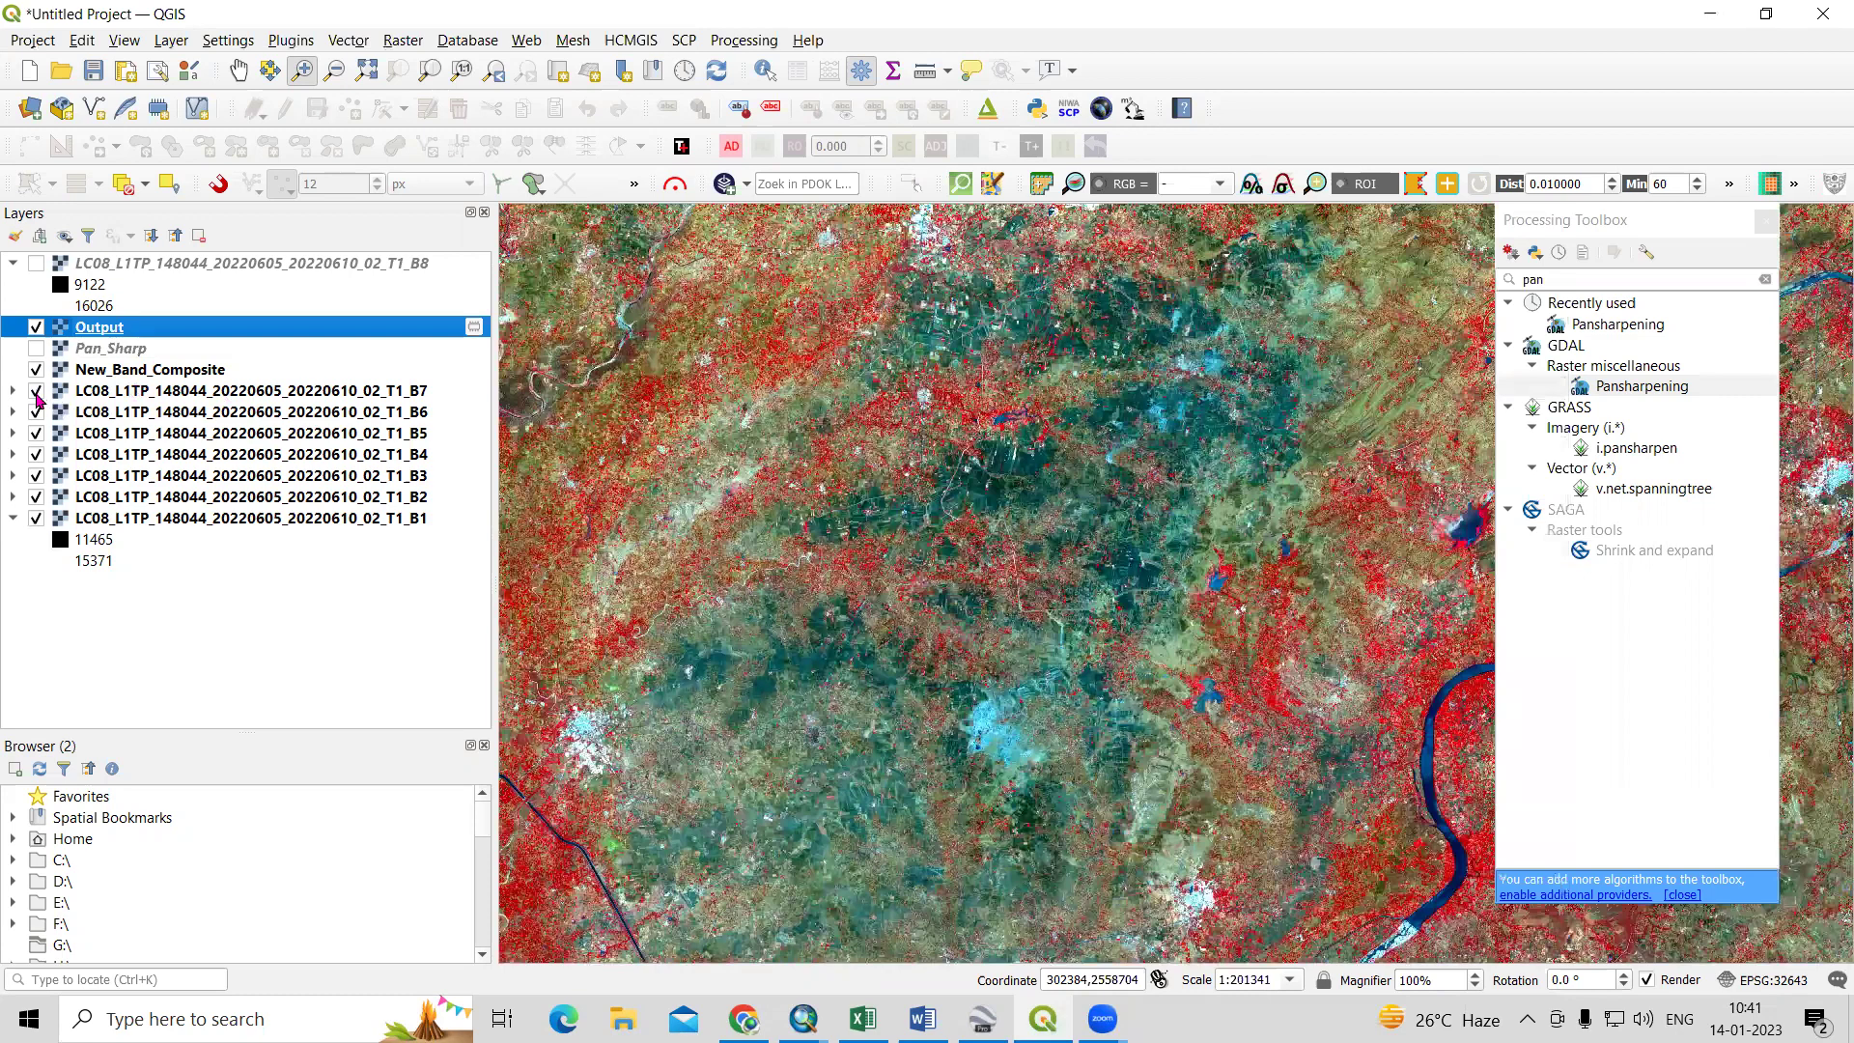
pyautogui.click(36, 411)
pyautogui.click(35, 432)
pyautogui.click(36, 453)
pyautogui.click(36, 475)
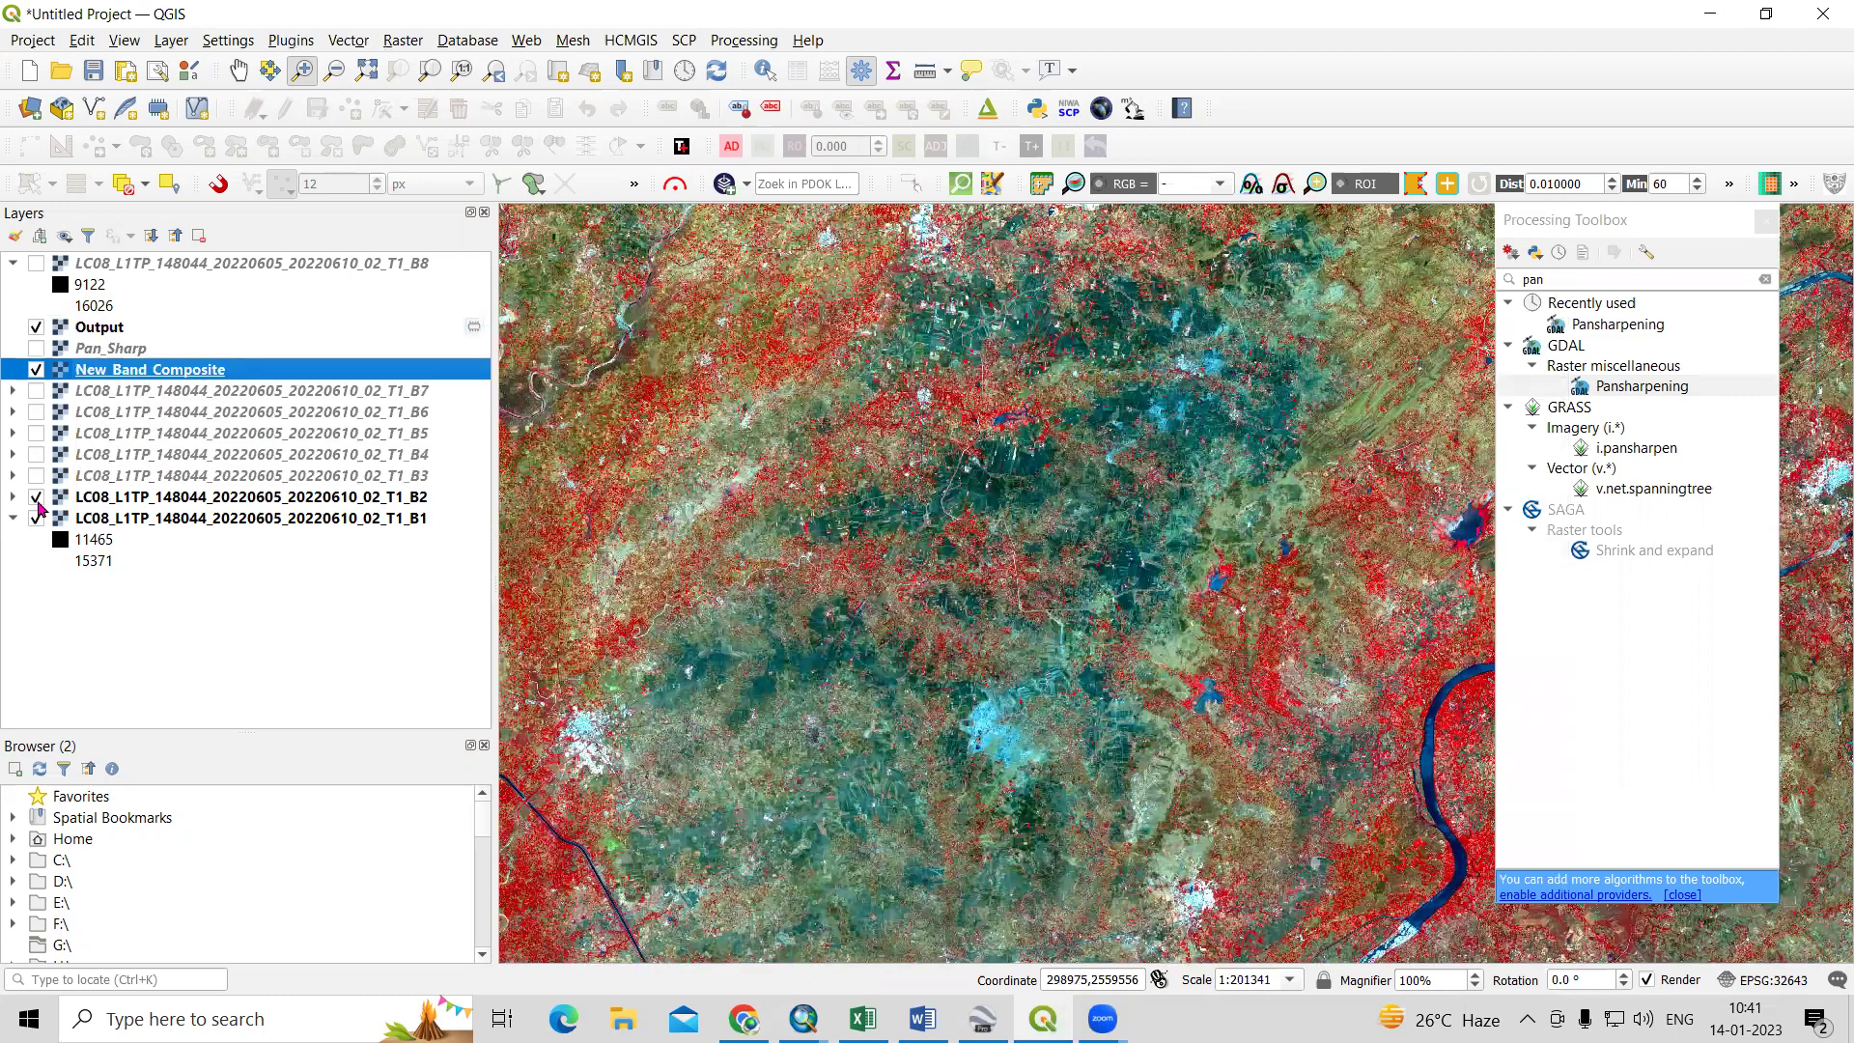
pyautogui.click(35, 497)
pyautogui.click(36, 518)
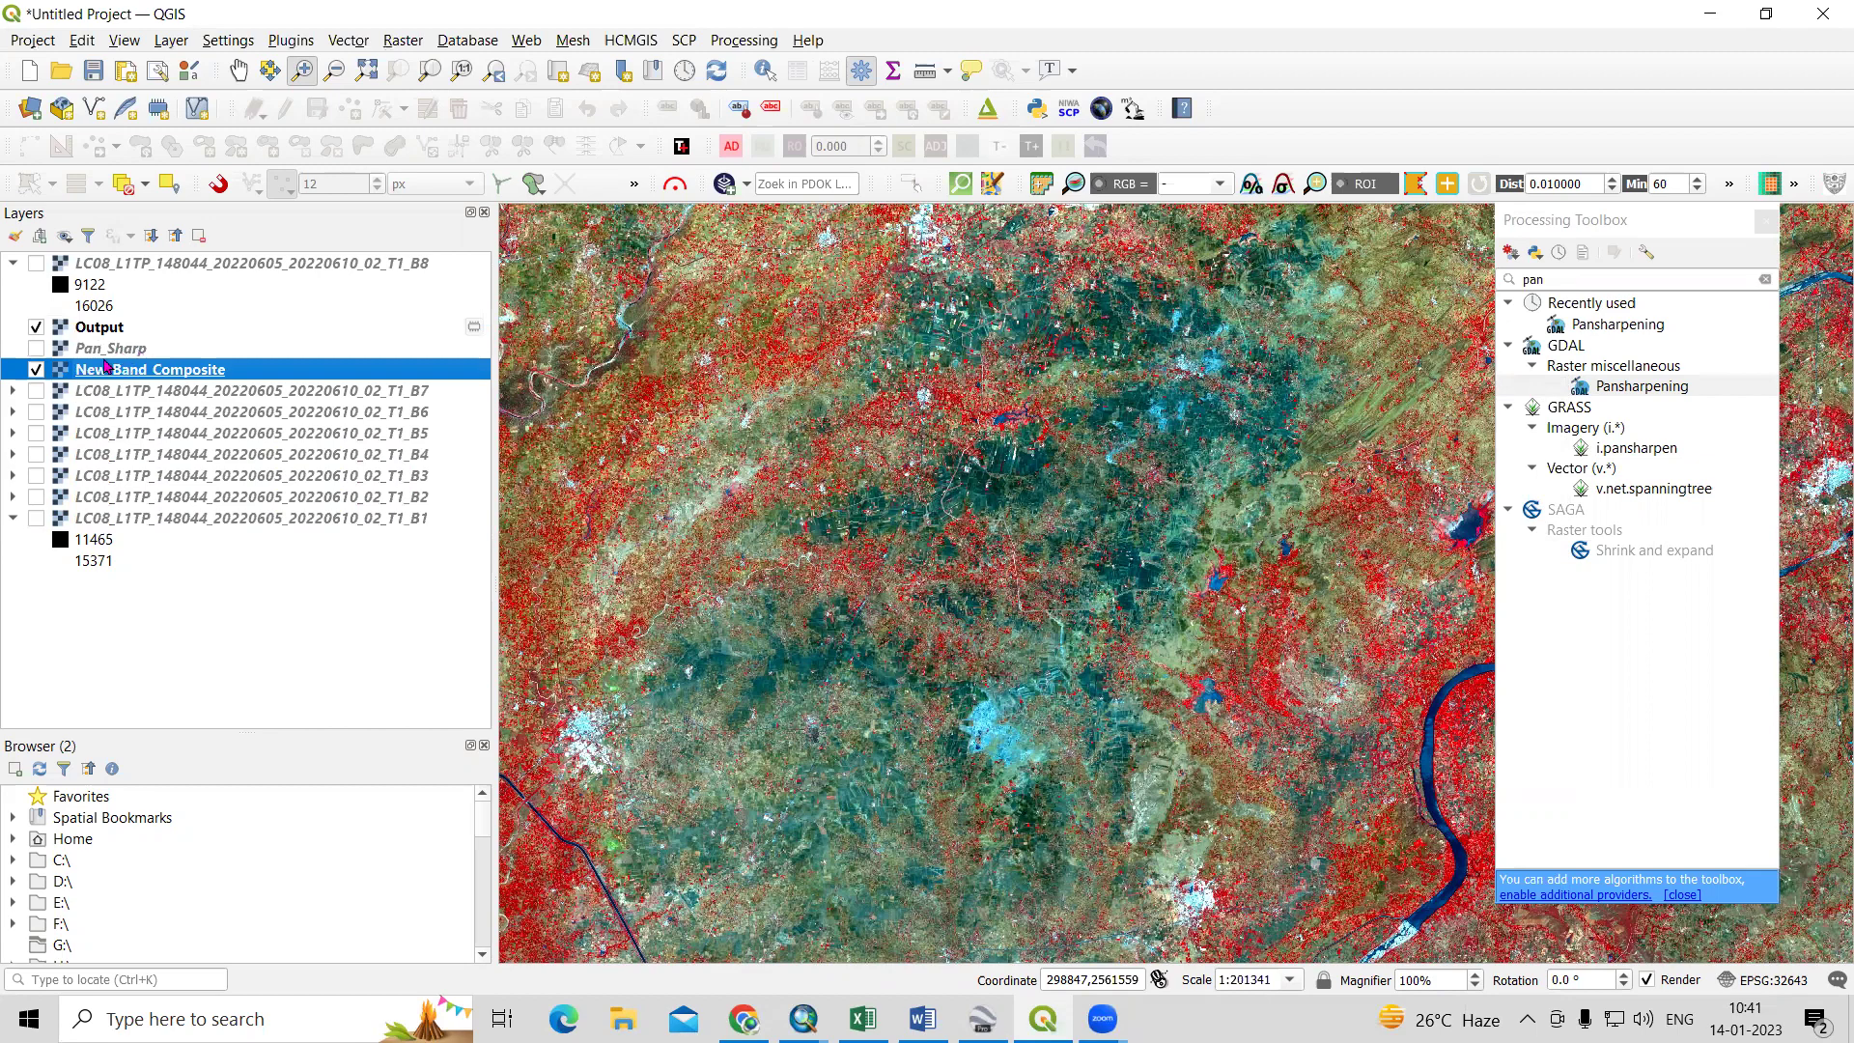
# Zoom in on the bright town area and toggle Output off and on to compare.
pyautogui.press('Up')
pyautogui.press('Up')
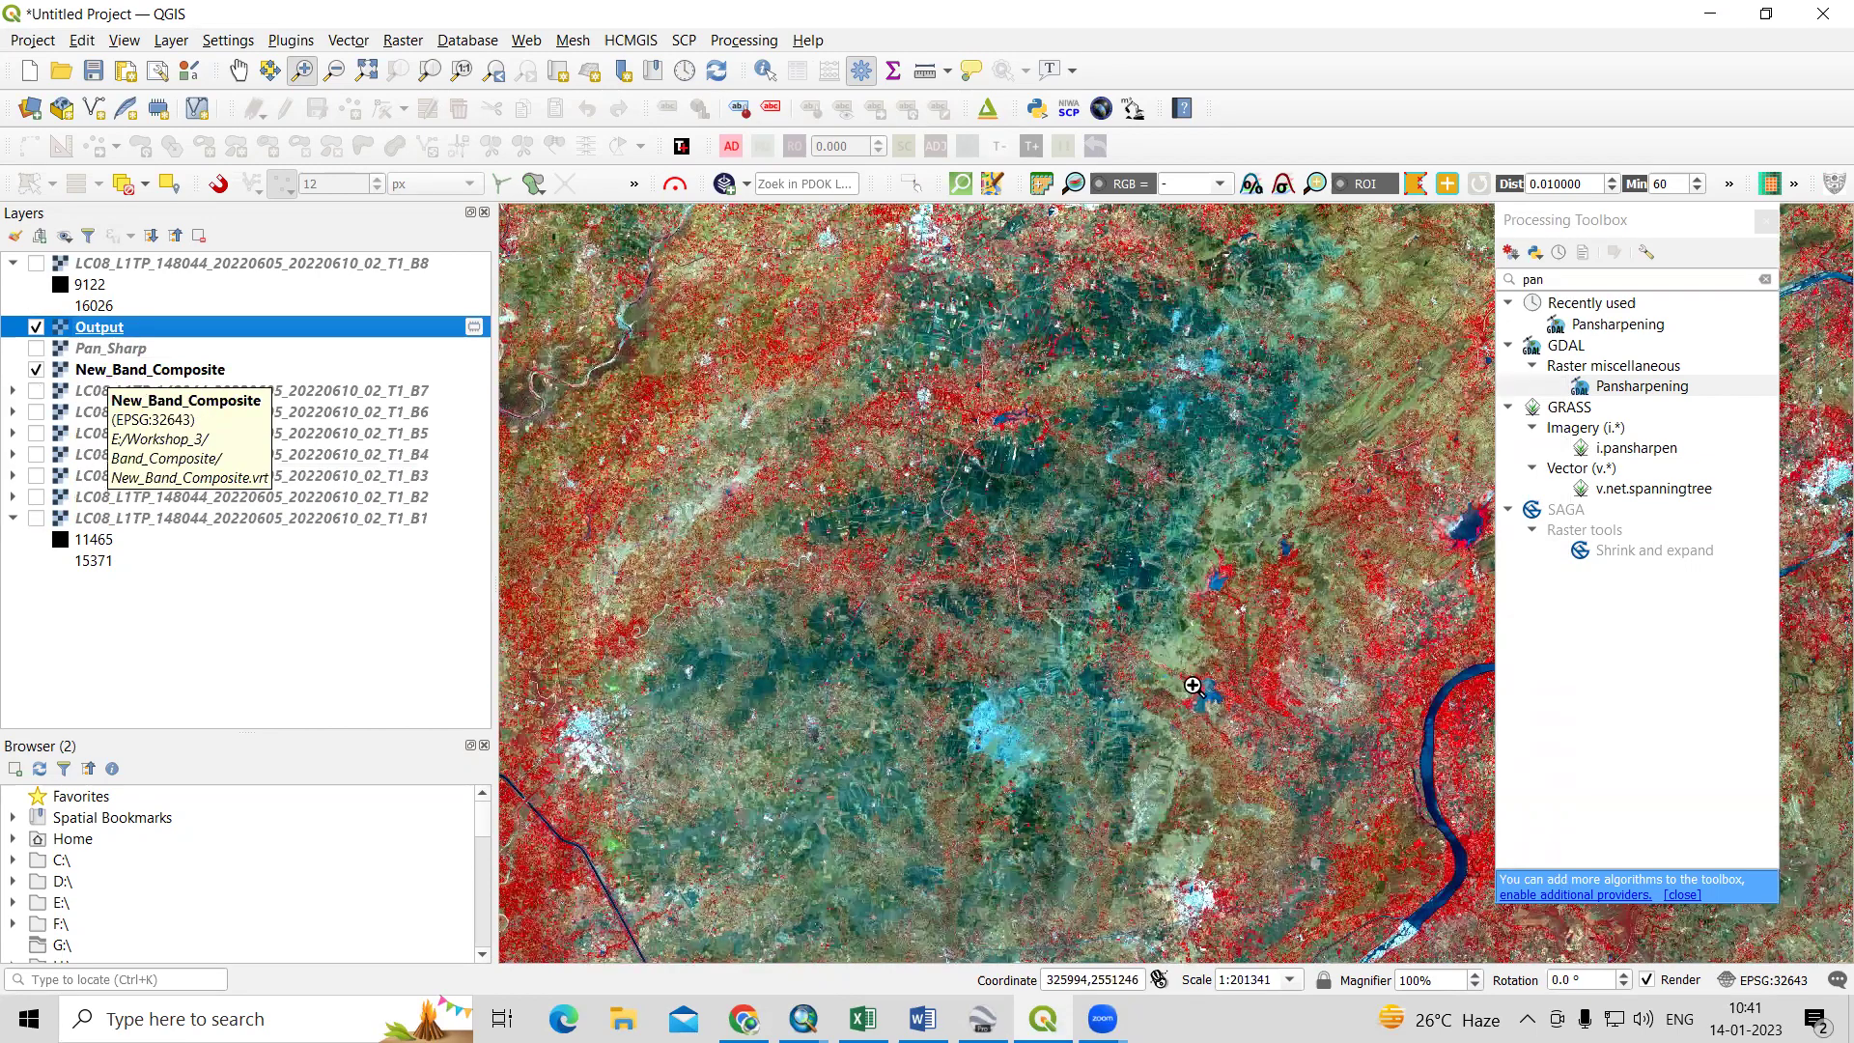
pyautogui.moveTo(1152, 865); pyautogui.dragTo(1248, 942)
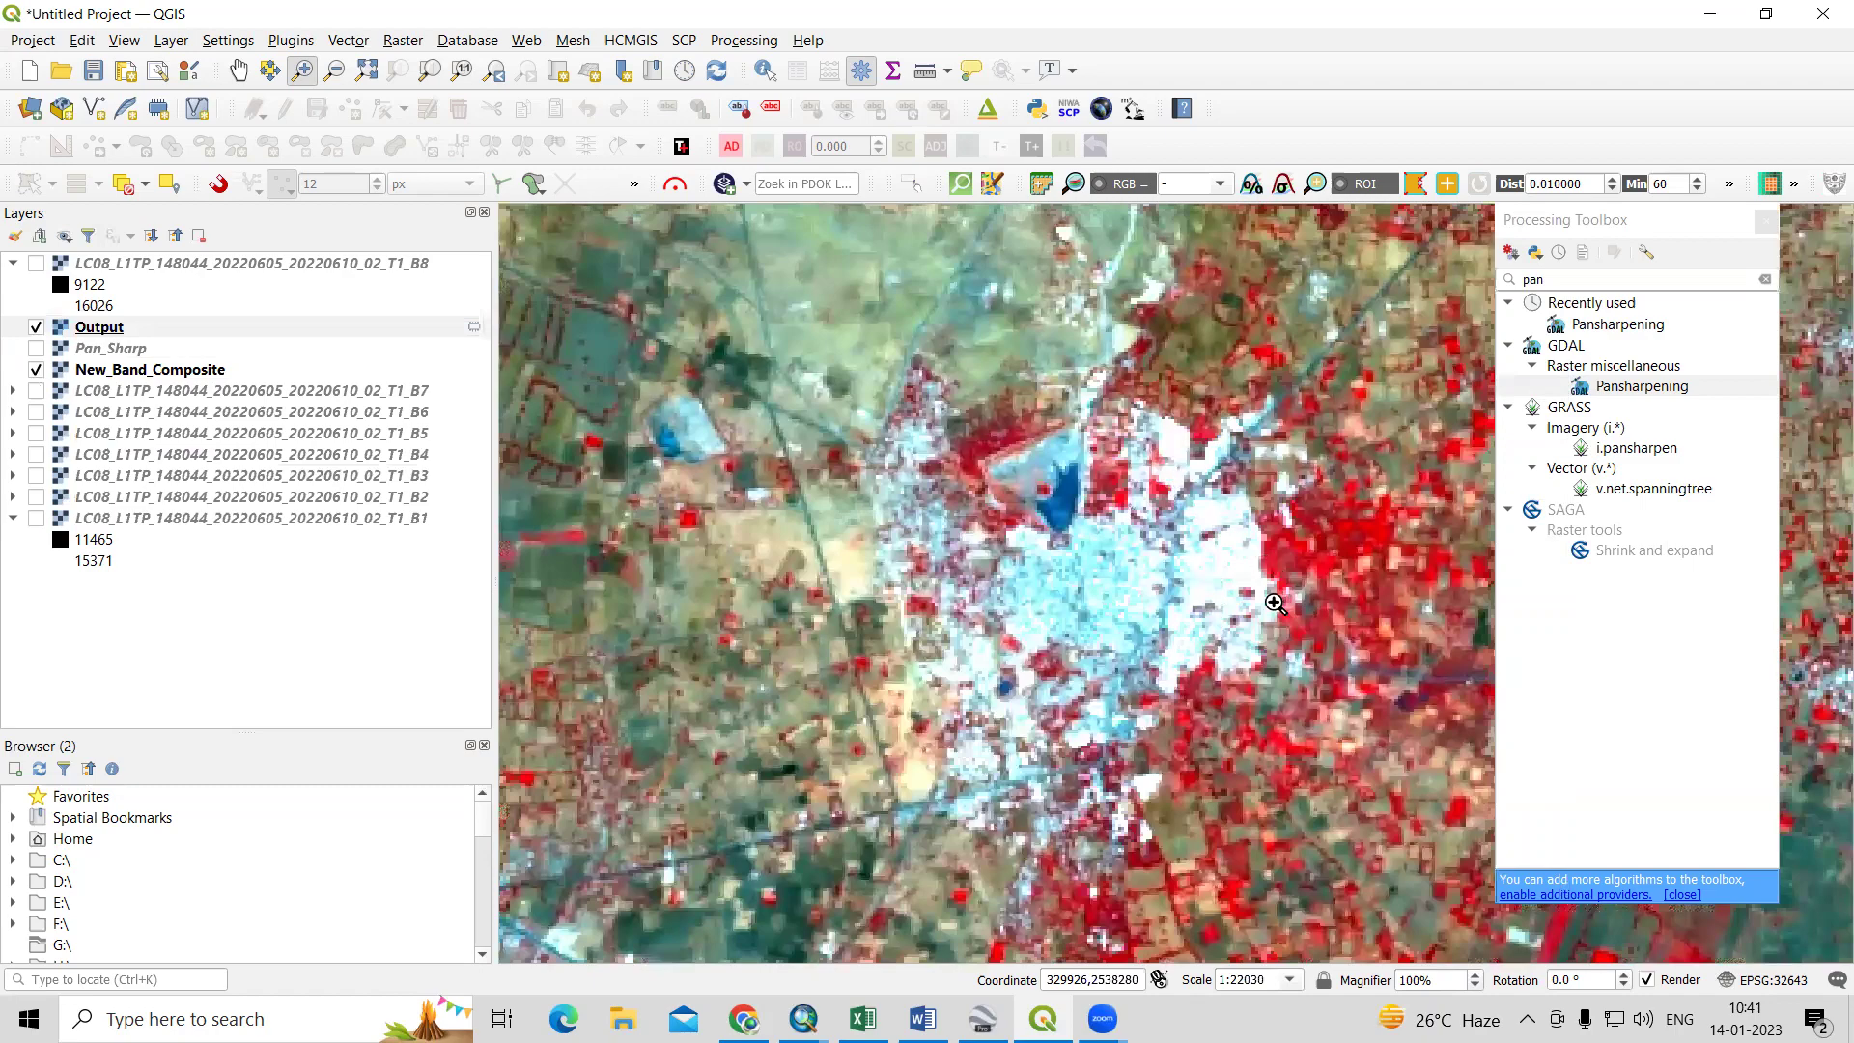
pyautogui.scroll(3, 1274, 603)
pyautogui.scroll(-1, 1255, 605)
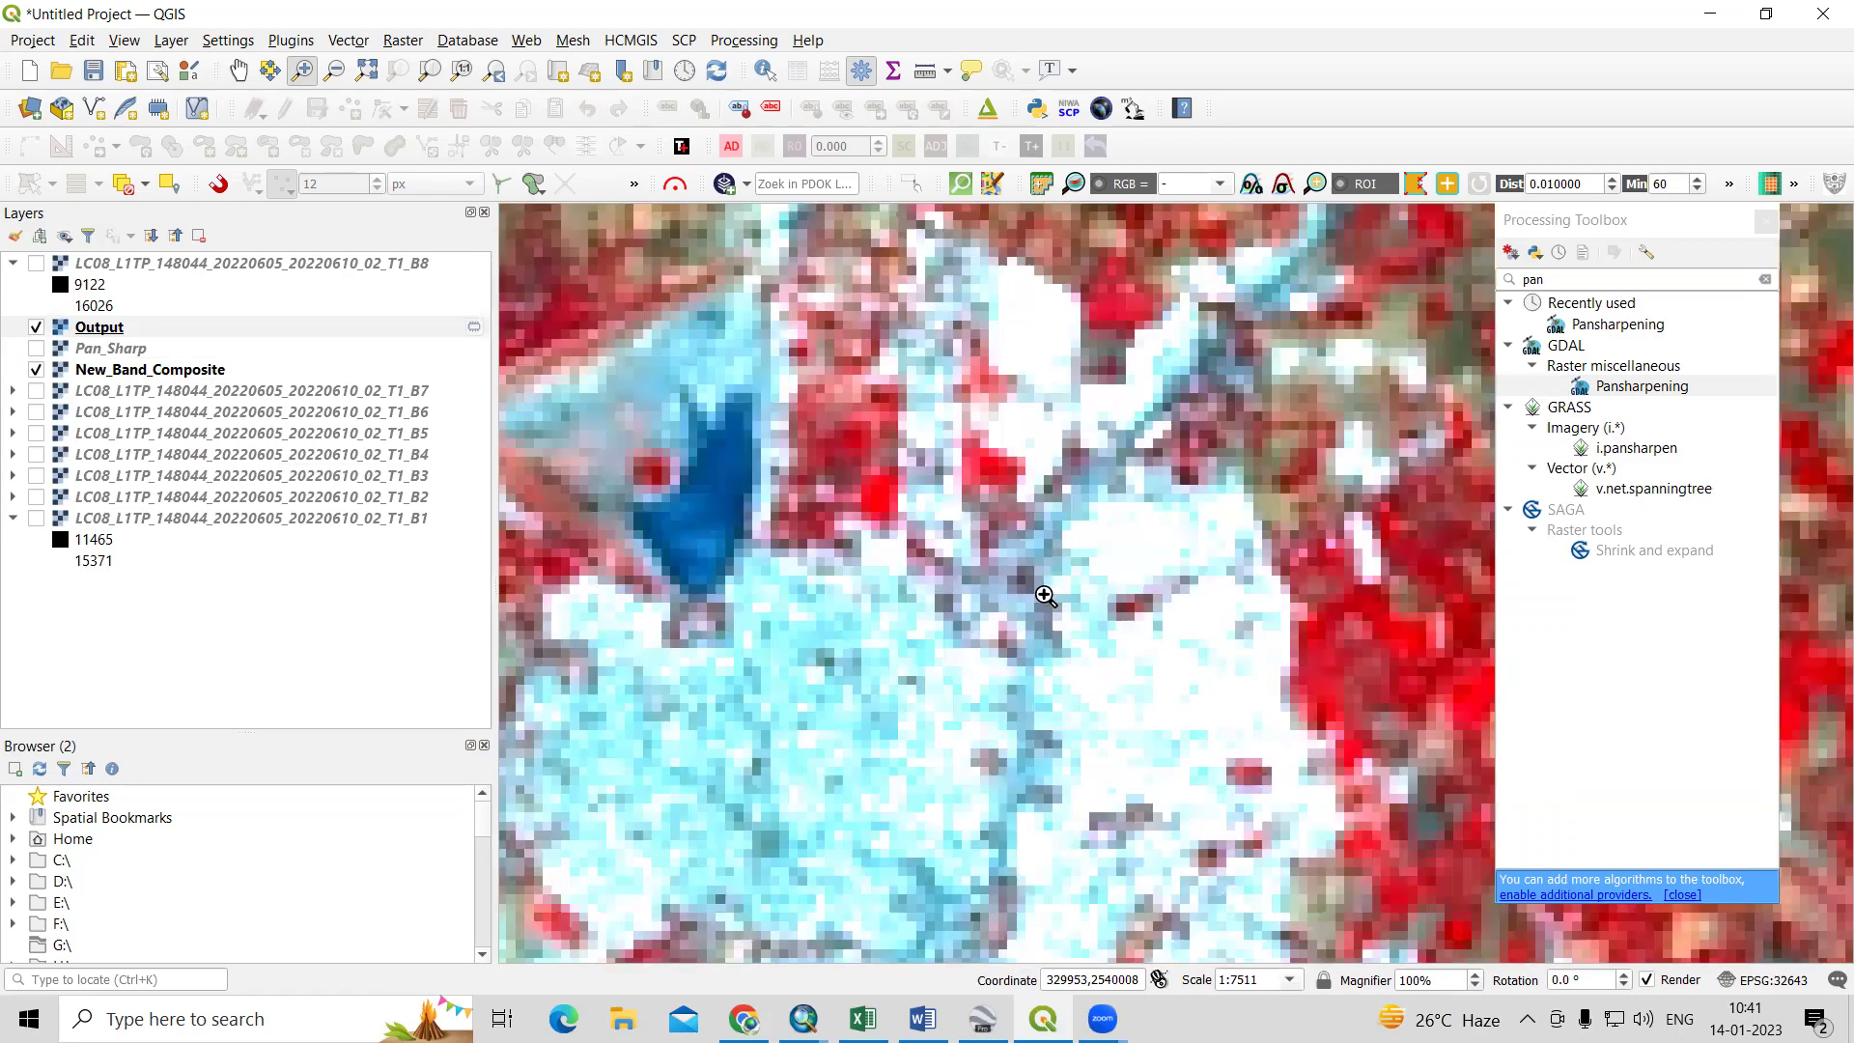
pyautogui.scroll(-2, 949, 644)
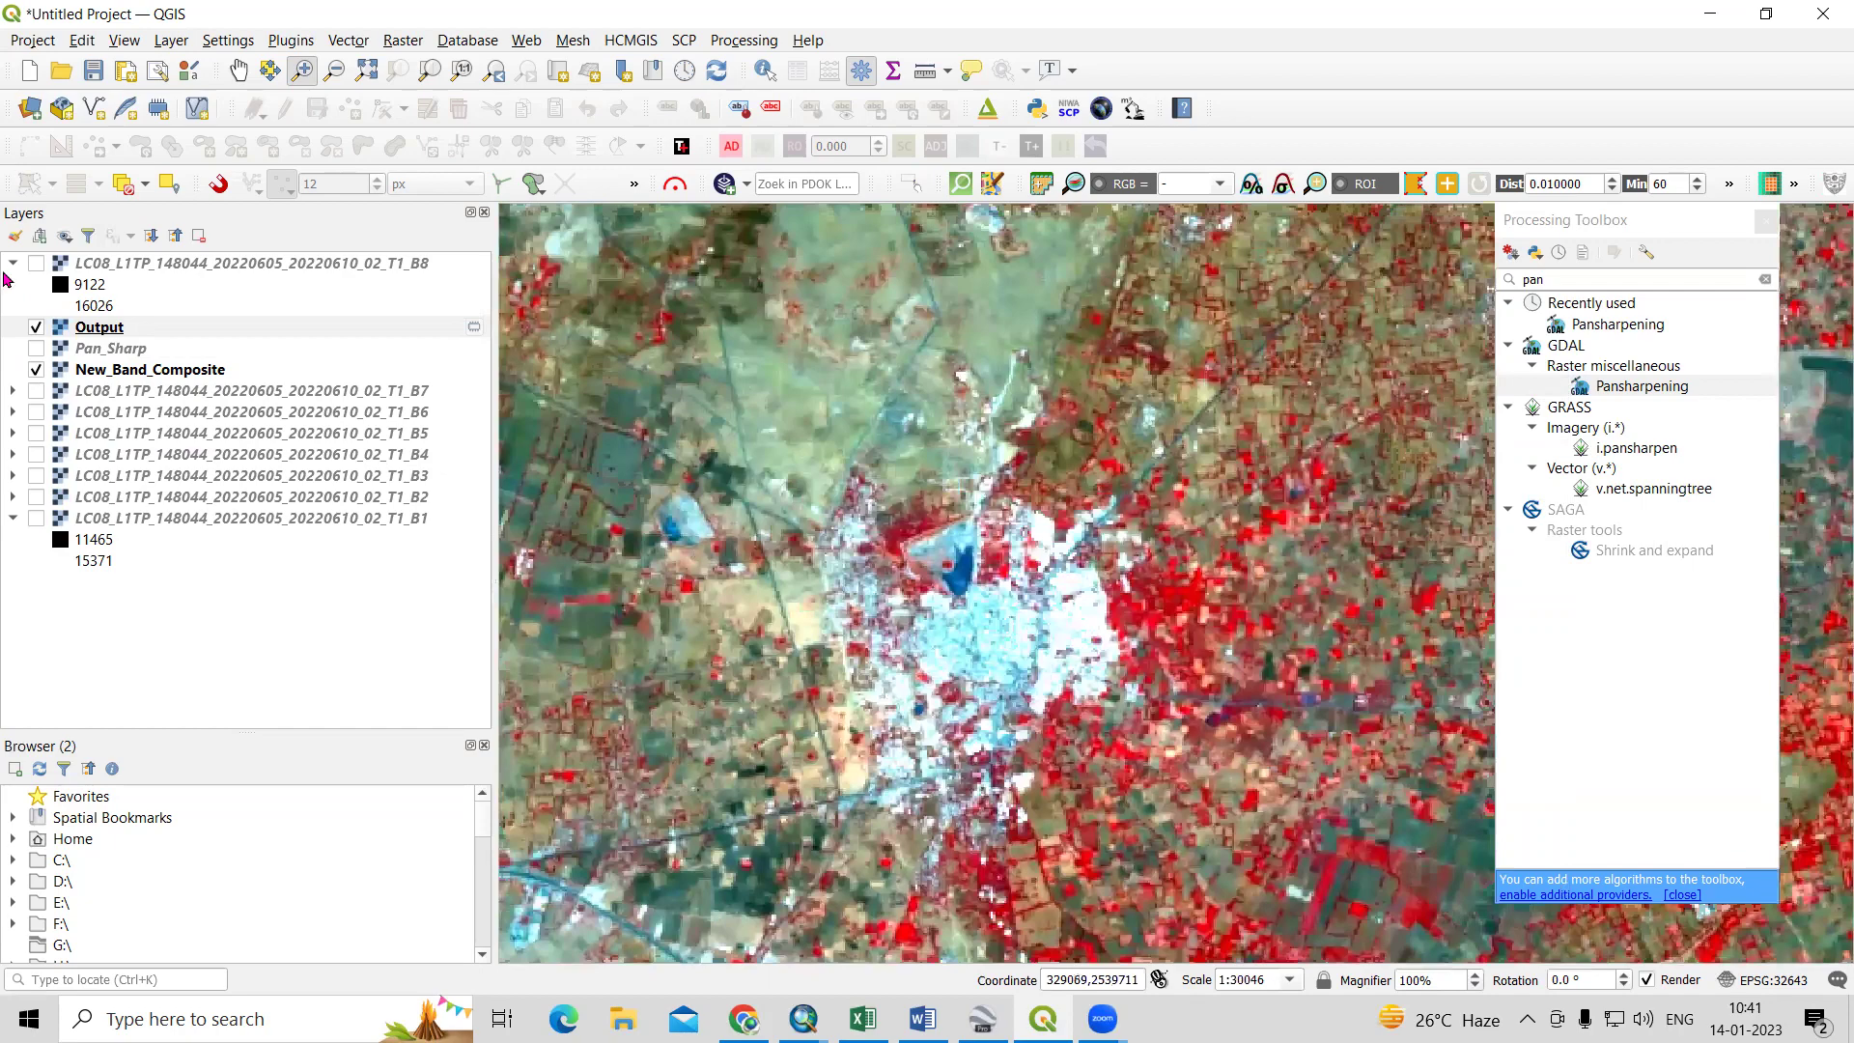
pyautogui.click(35, 328)
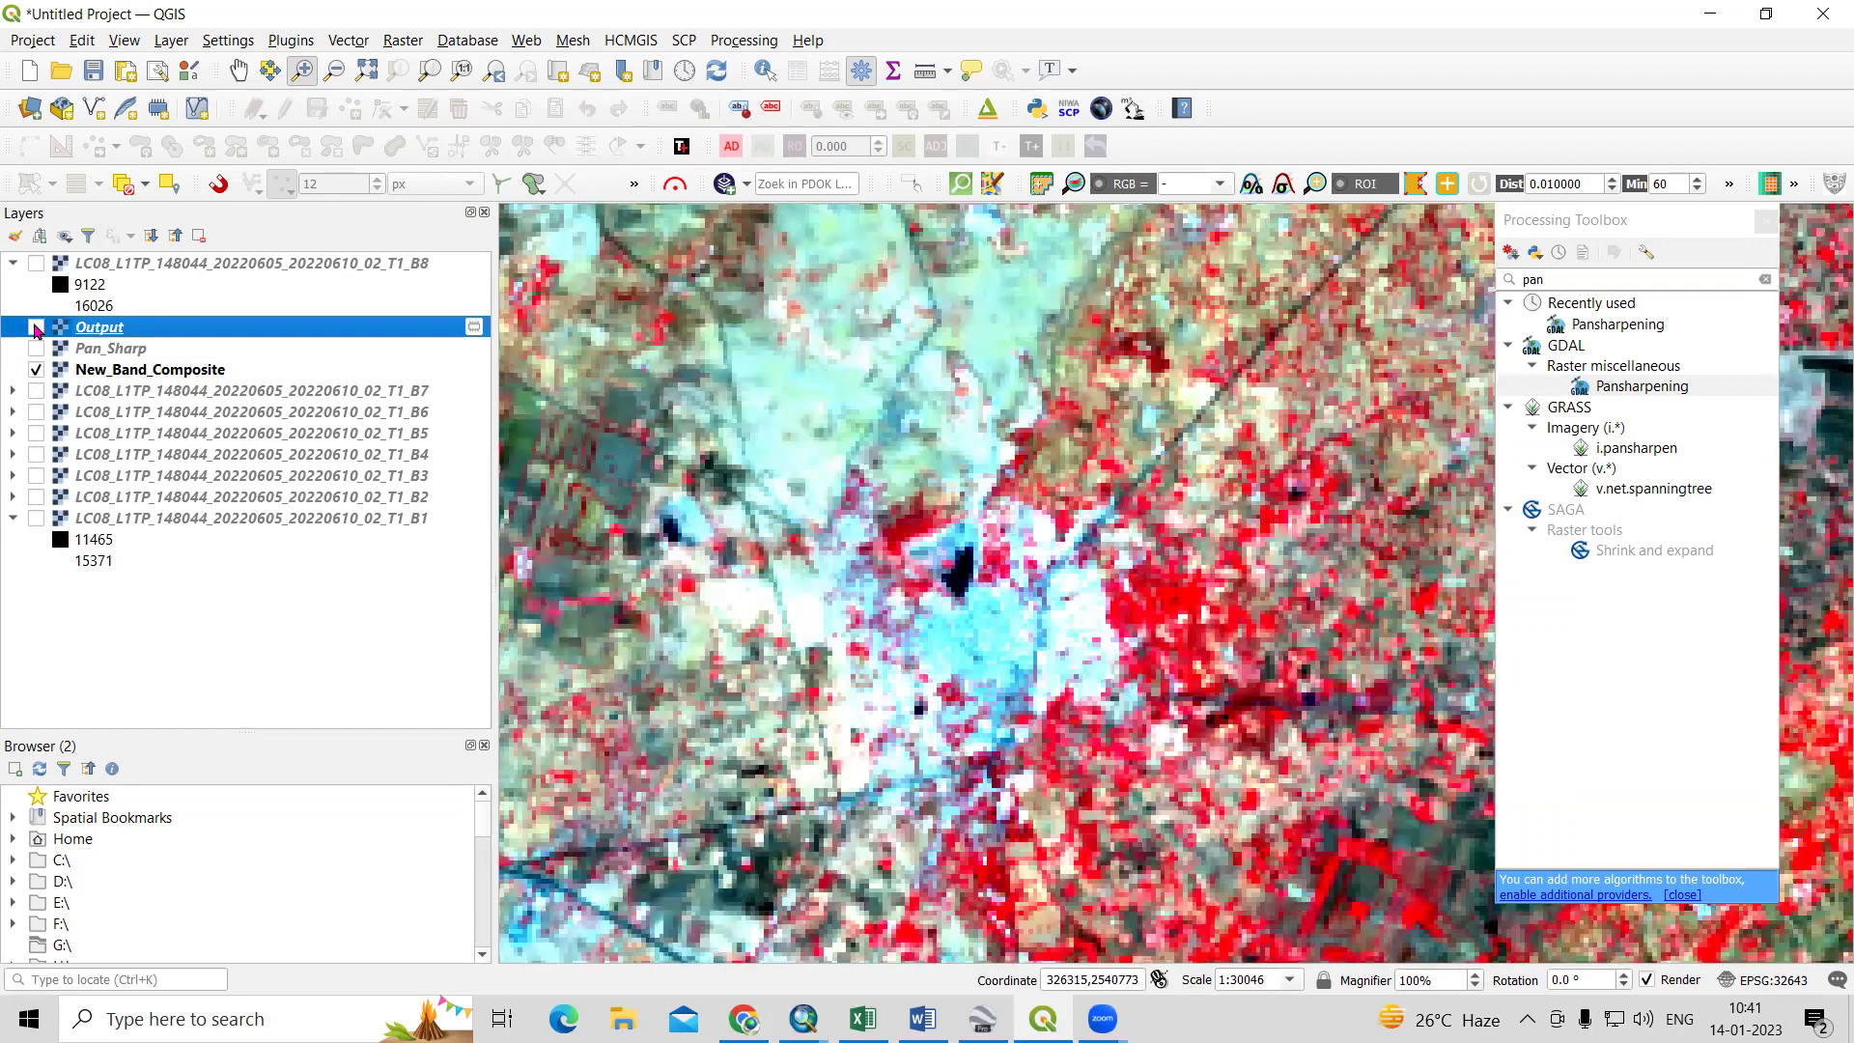
pyautogui.click(36, 328)
# Zoom closer on the fields and city, toggling Output against New_Band_Composite beneath.
pyautogui.moveTo(1215, 425); pyautogui.dragTo(1436, 614)
pyautogui.click(29, 333)
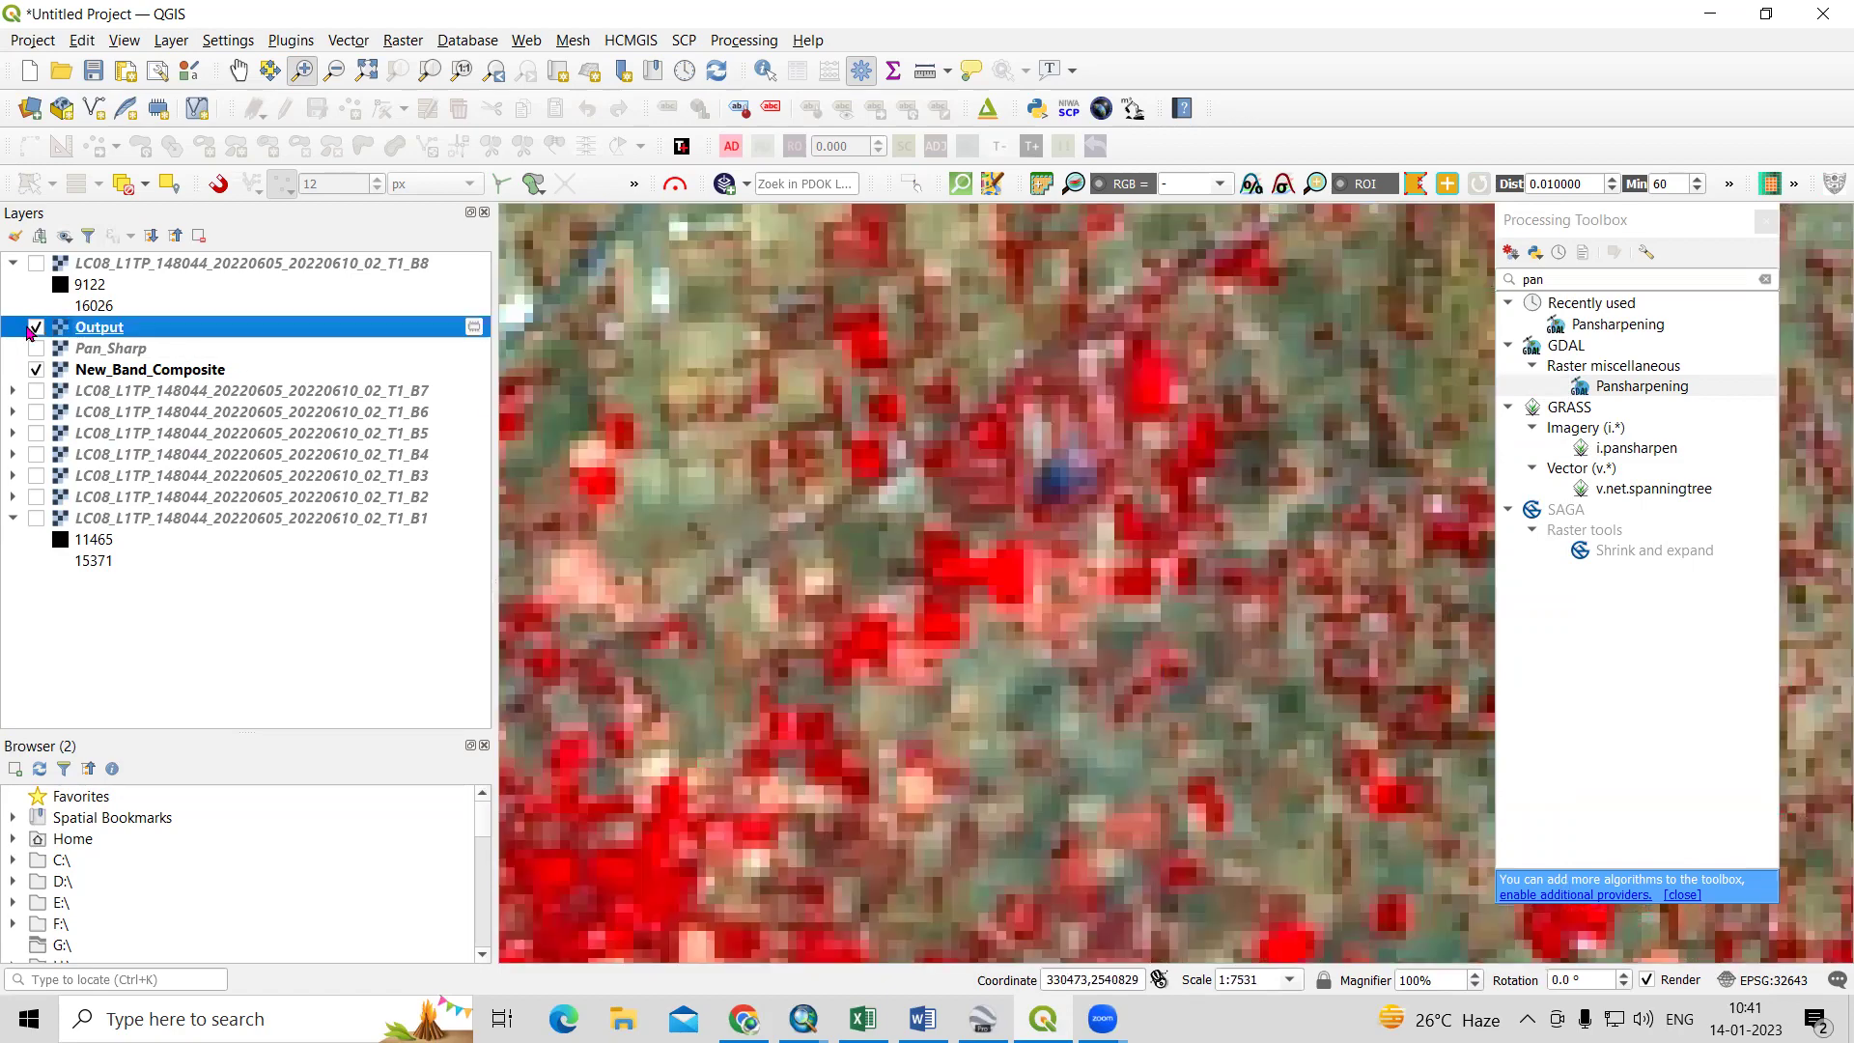
pyautogui.click(37, 330)
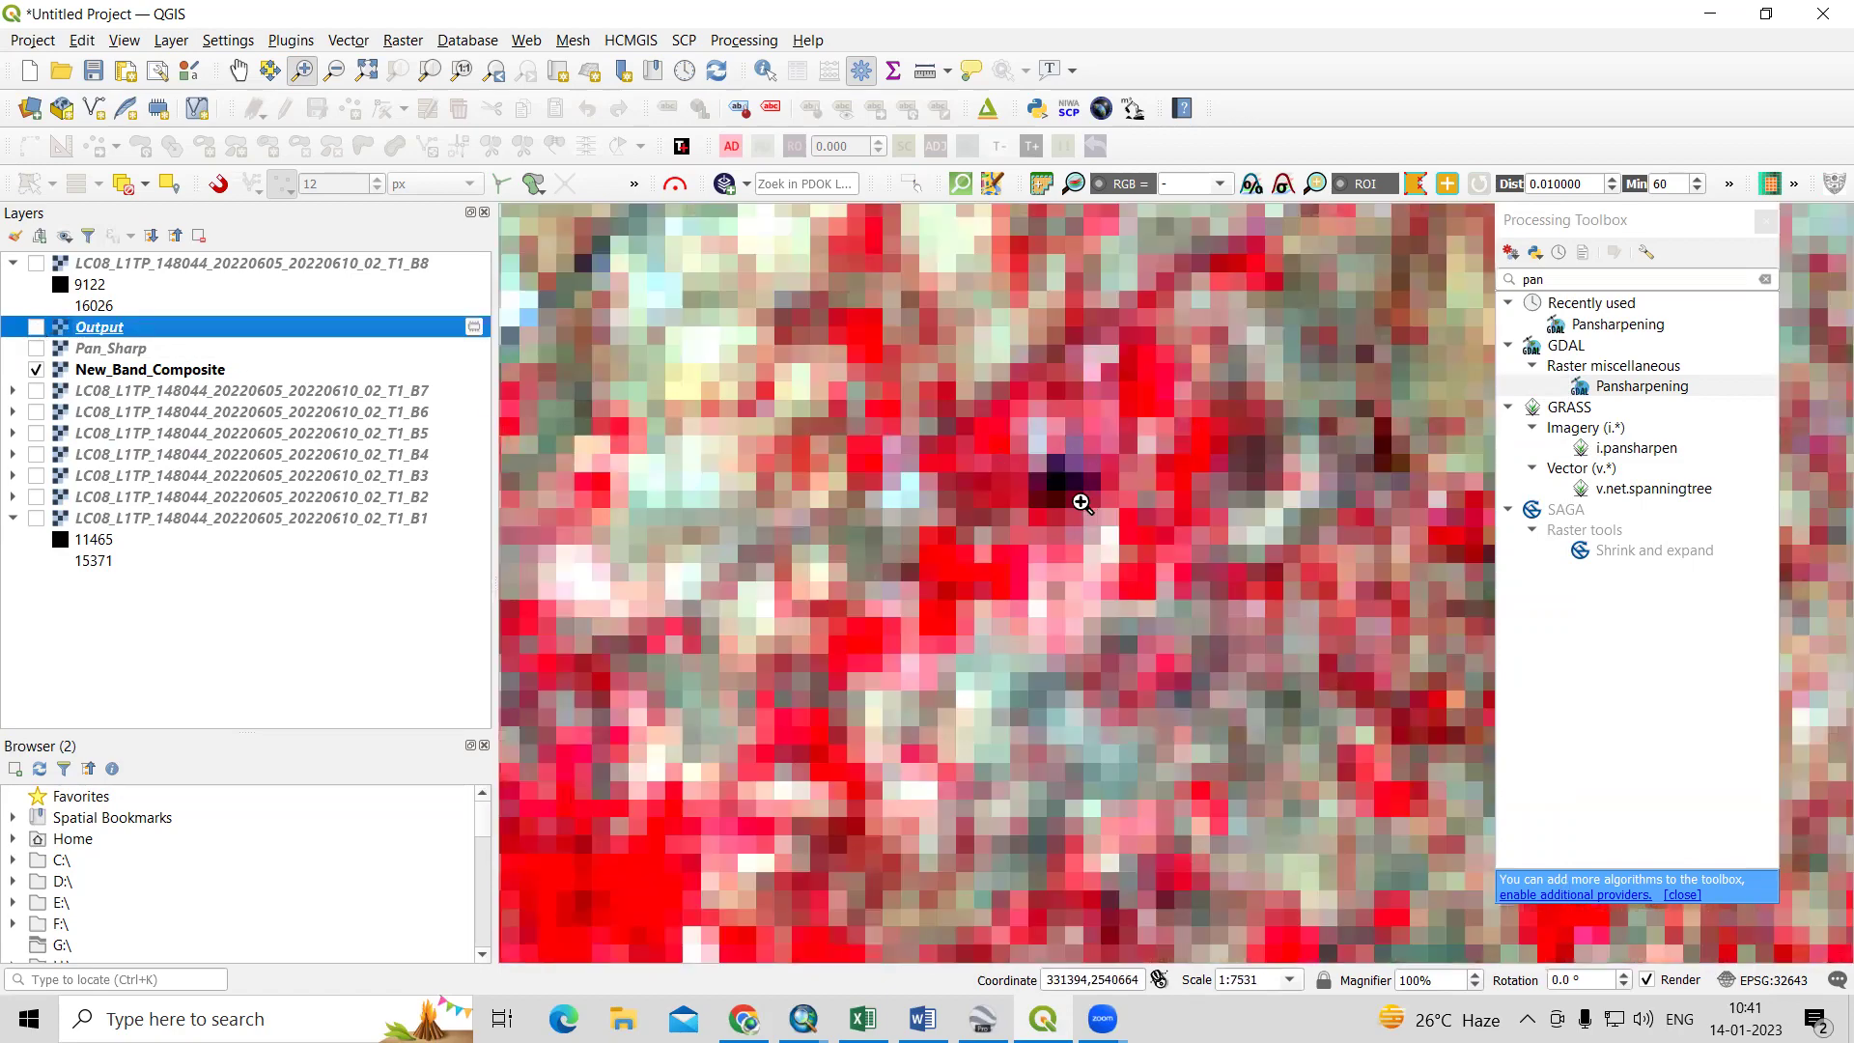
pyautogui.scroll(-1, 1088, 498)
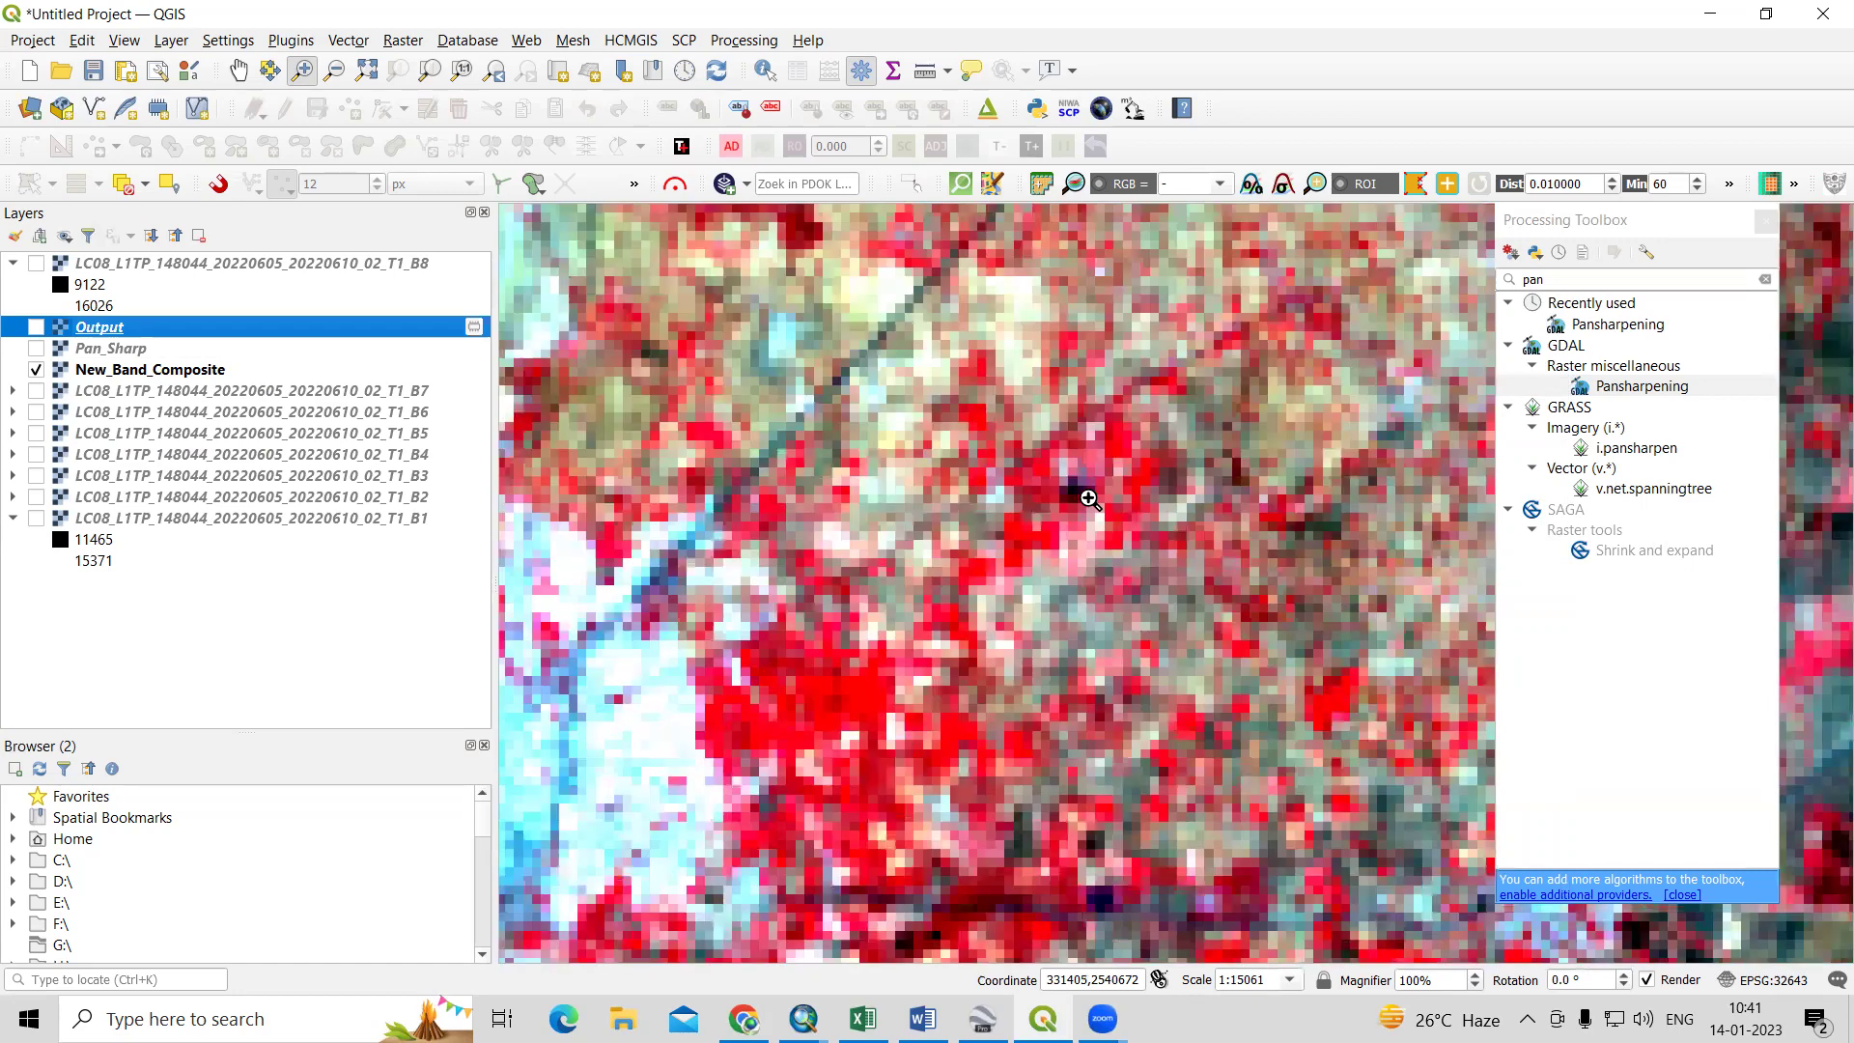
pyautogui.scroll(-7, 1088, 498)
pyautogui.scroll(1, 1267, 559)
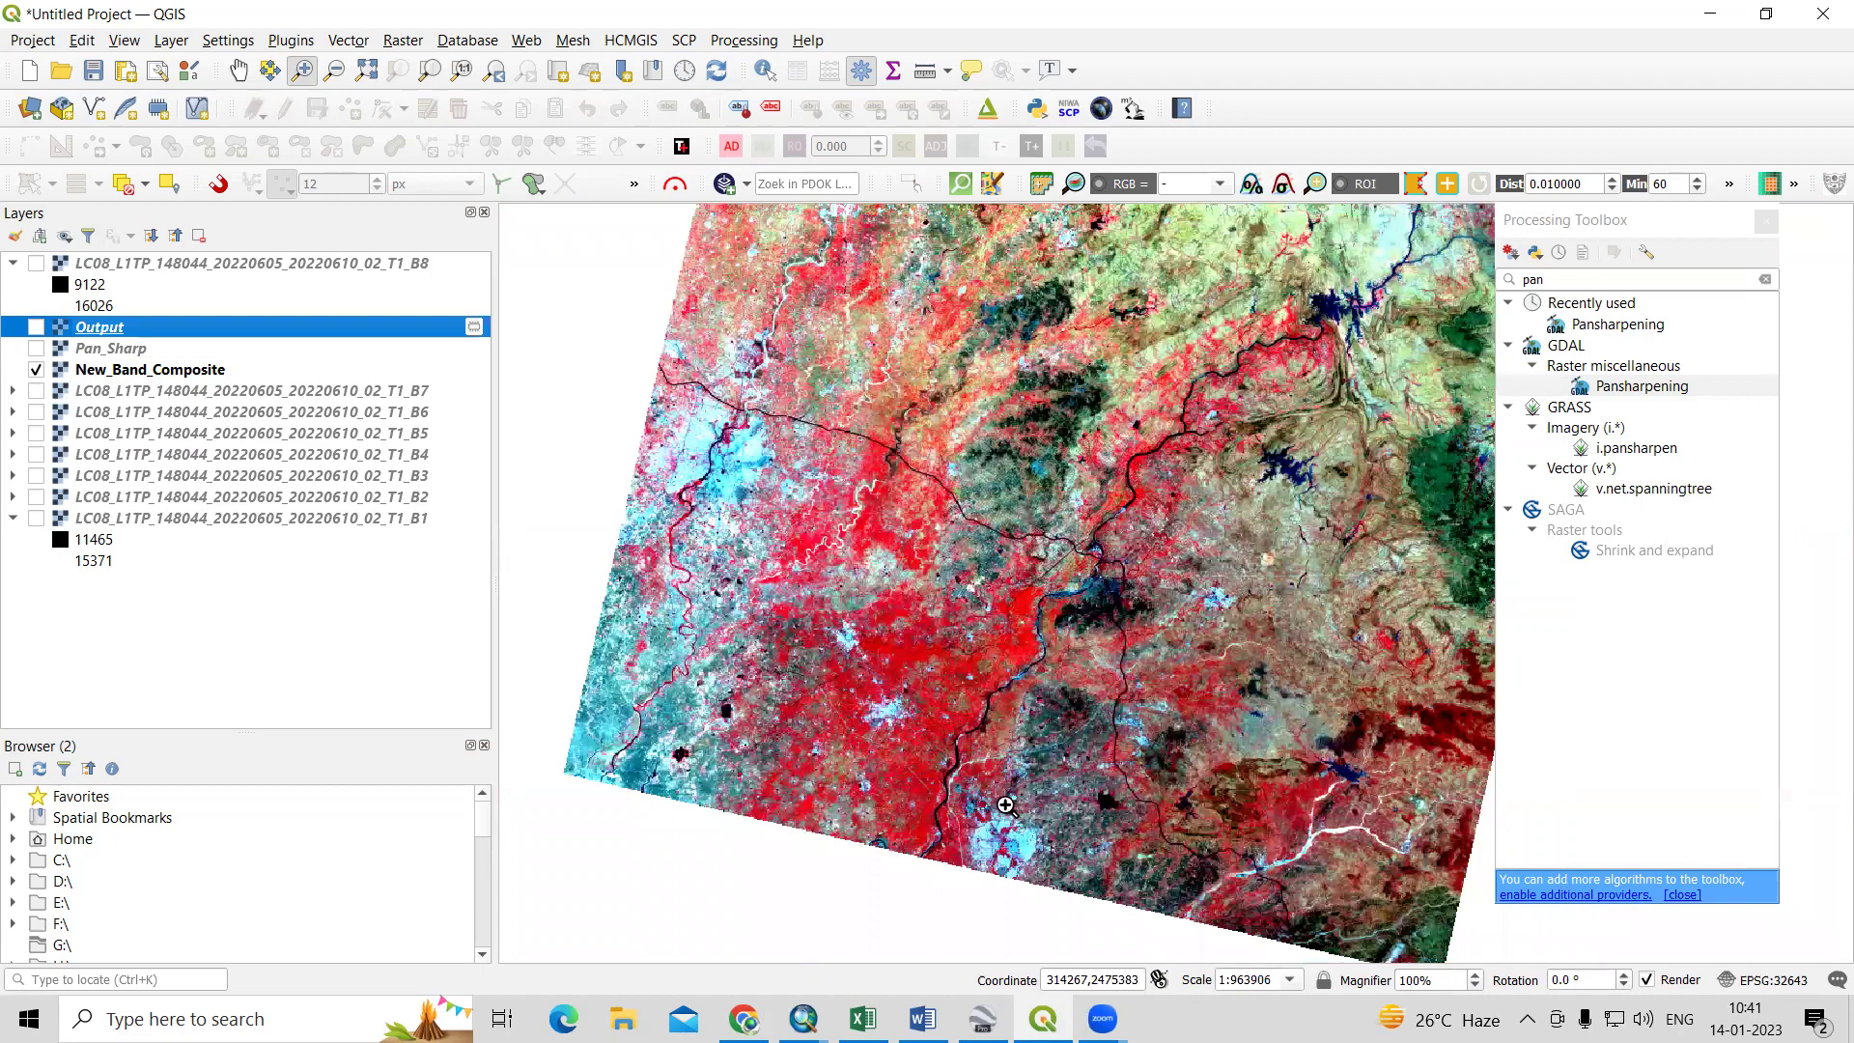
pyautogui.moveTo(951, 789); pyautogui.dragTo(1050, 856)
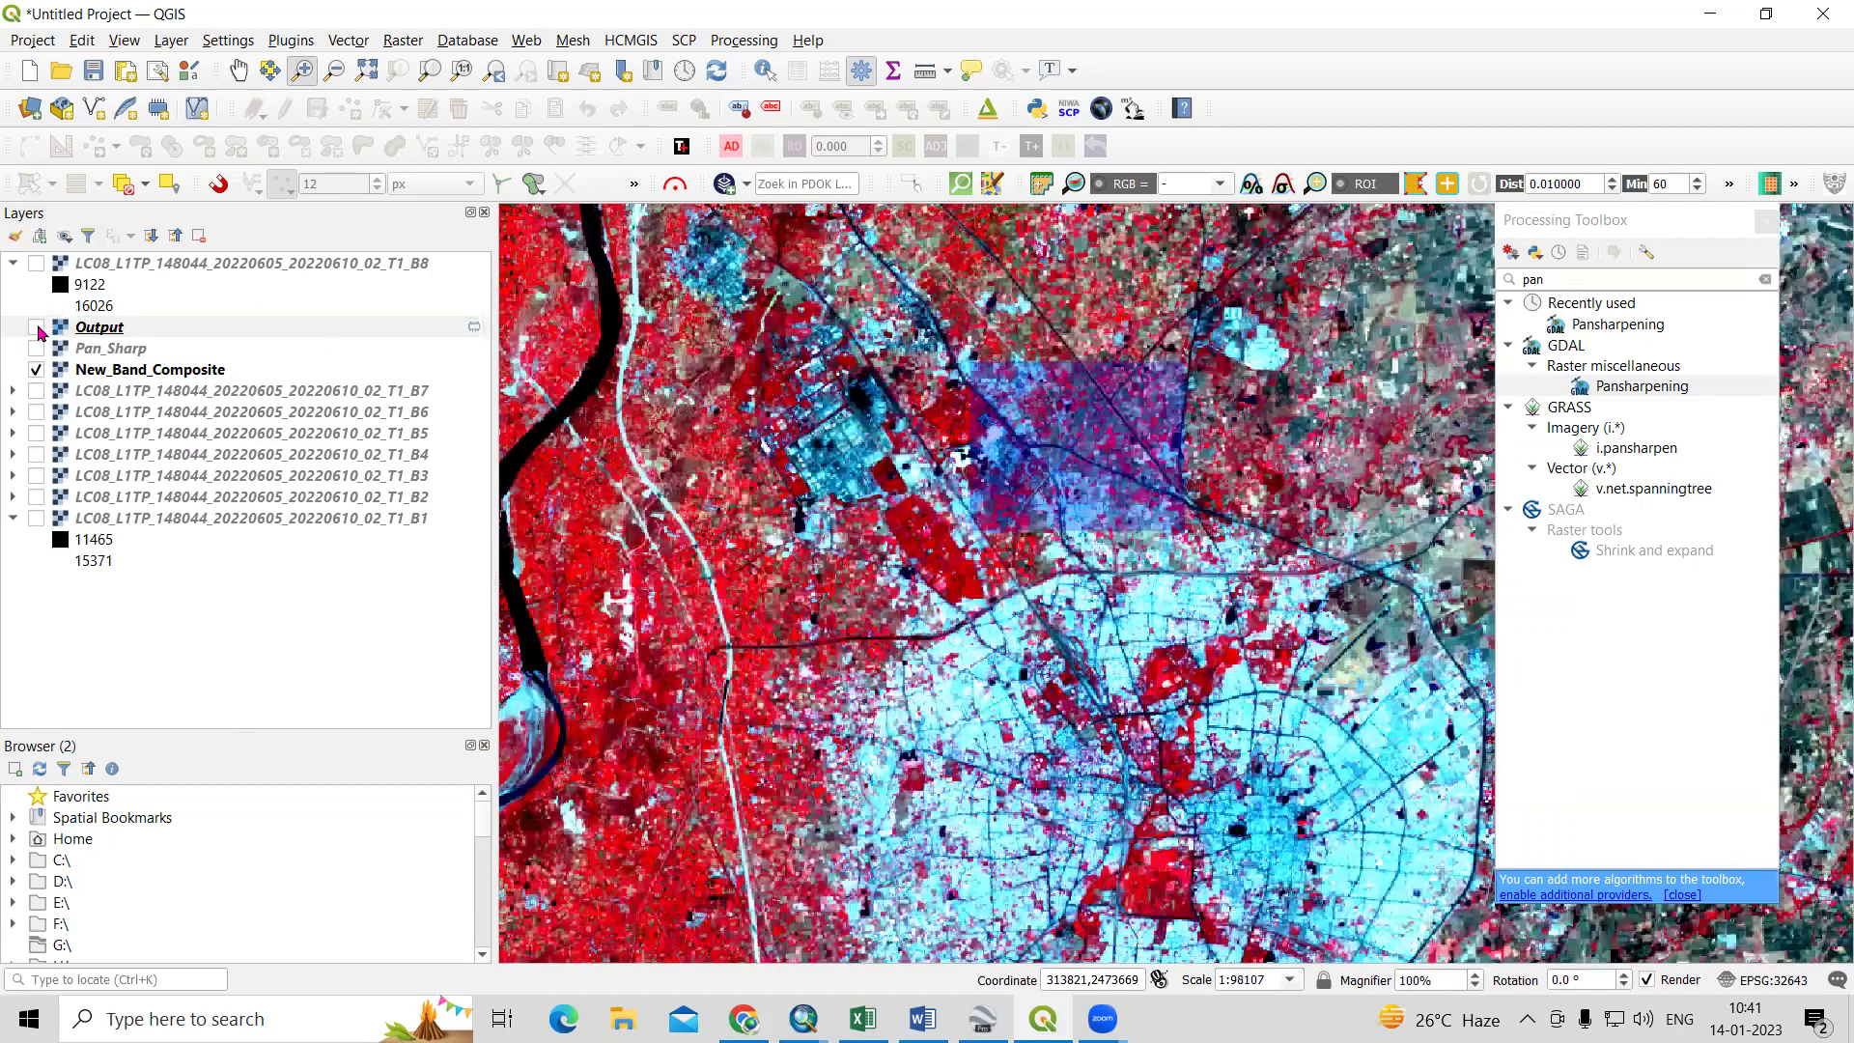
pyautogui.click(36, 328)
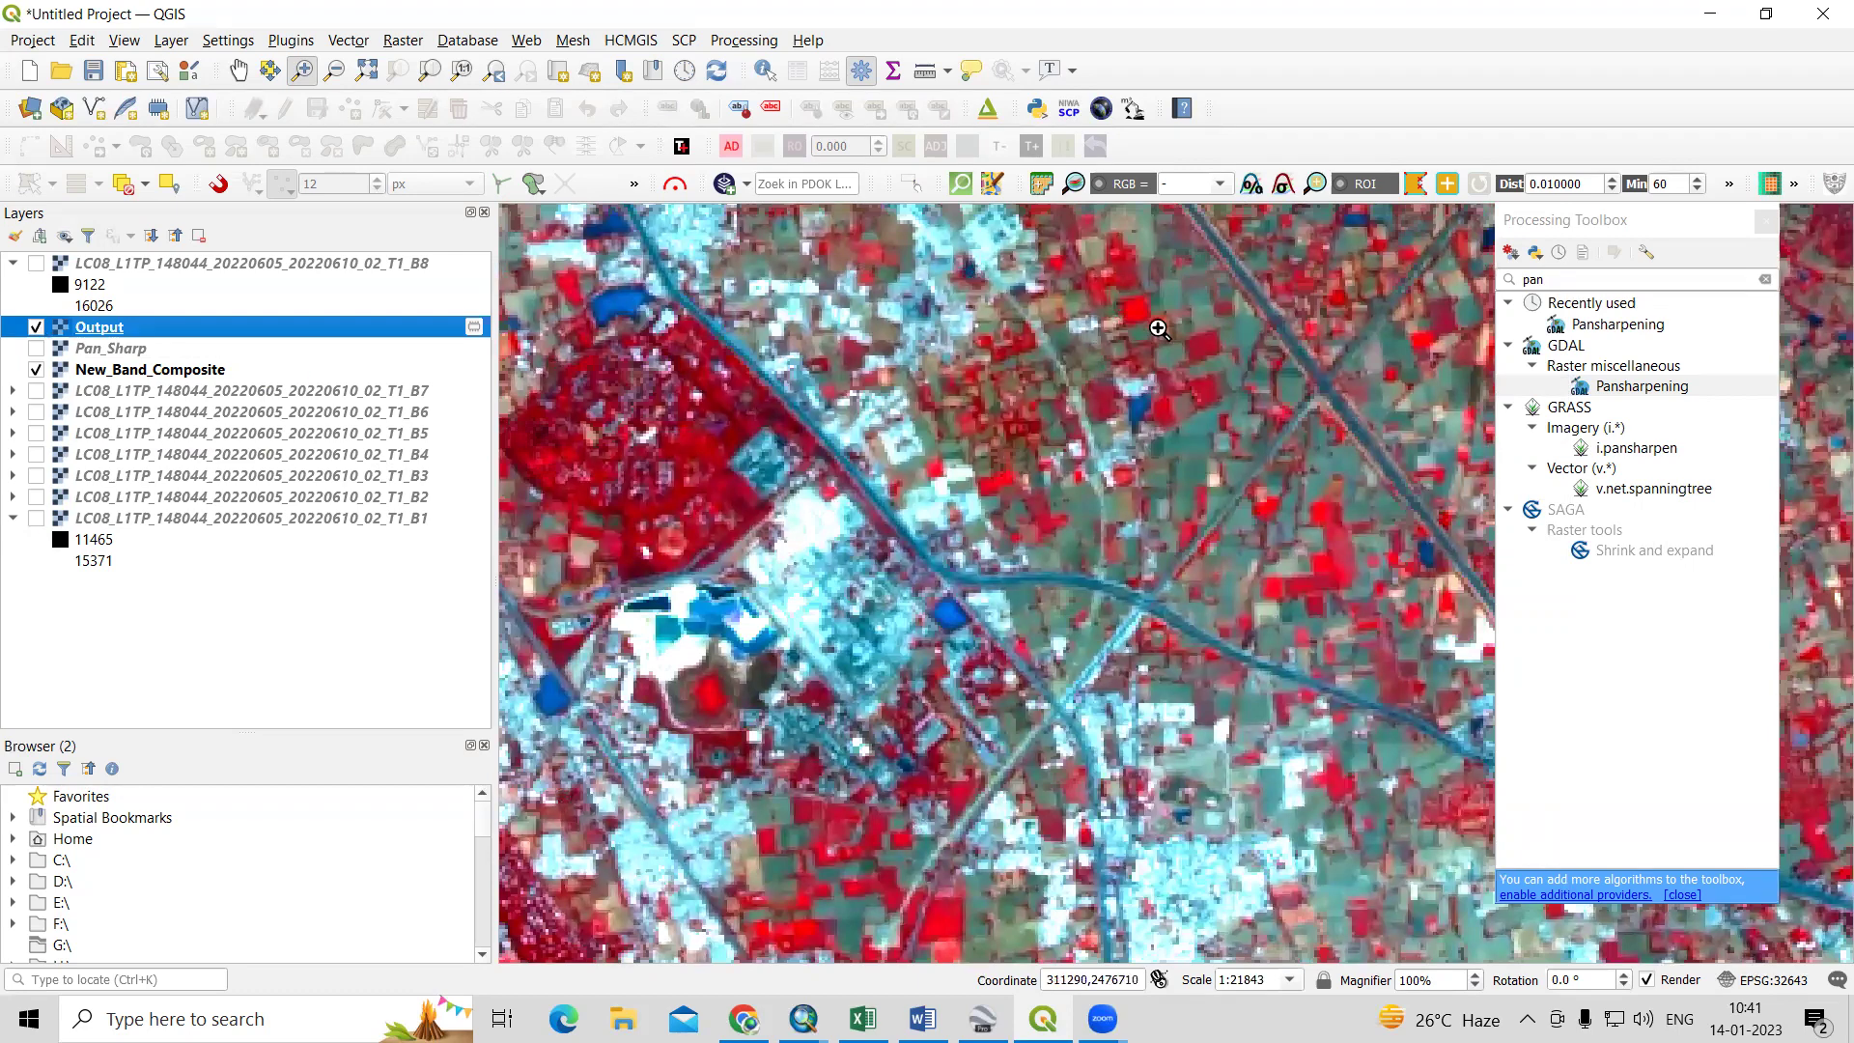
pyautogui.click(36, 327)
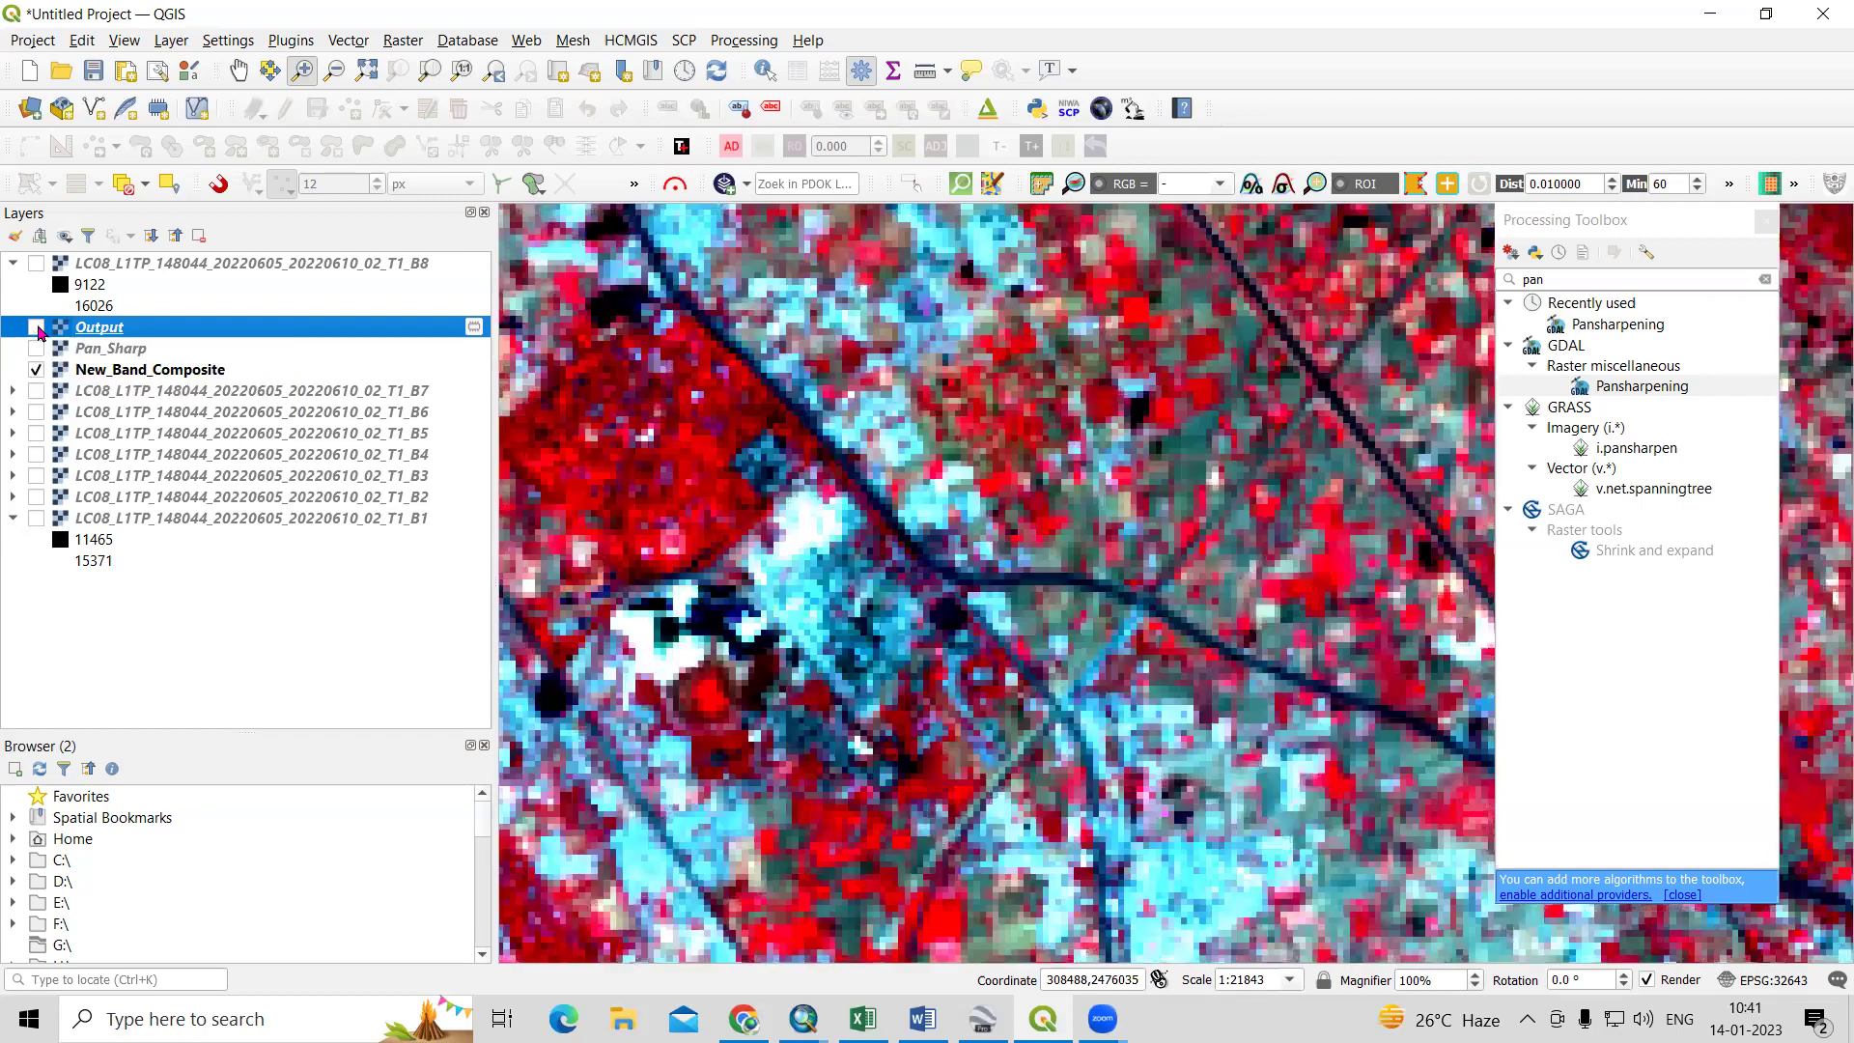
pyautogui.press('space')
pyautogui.rightClick(105, 335)
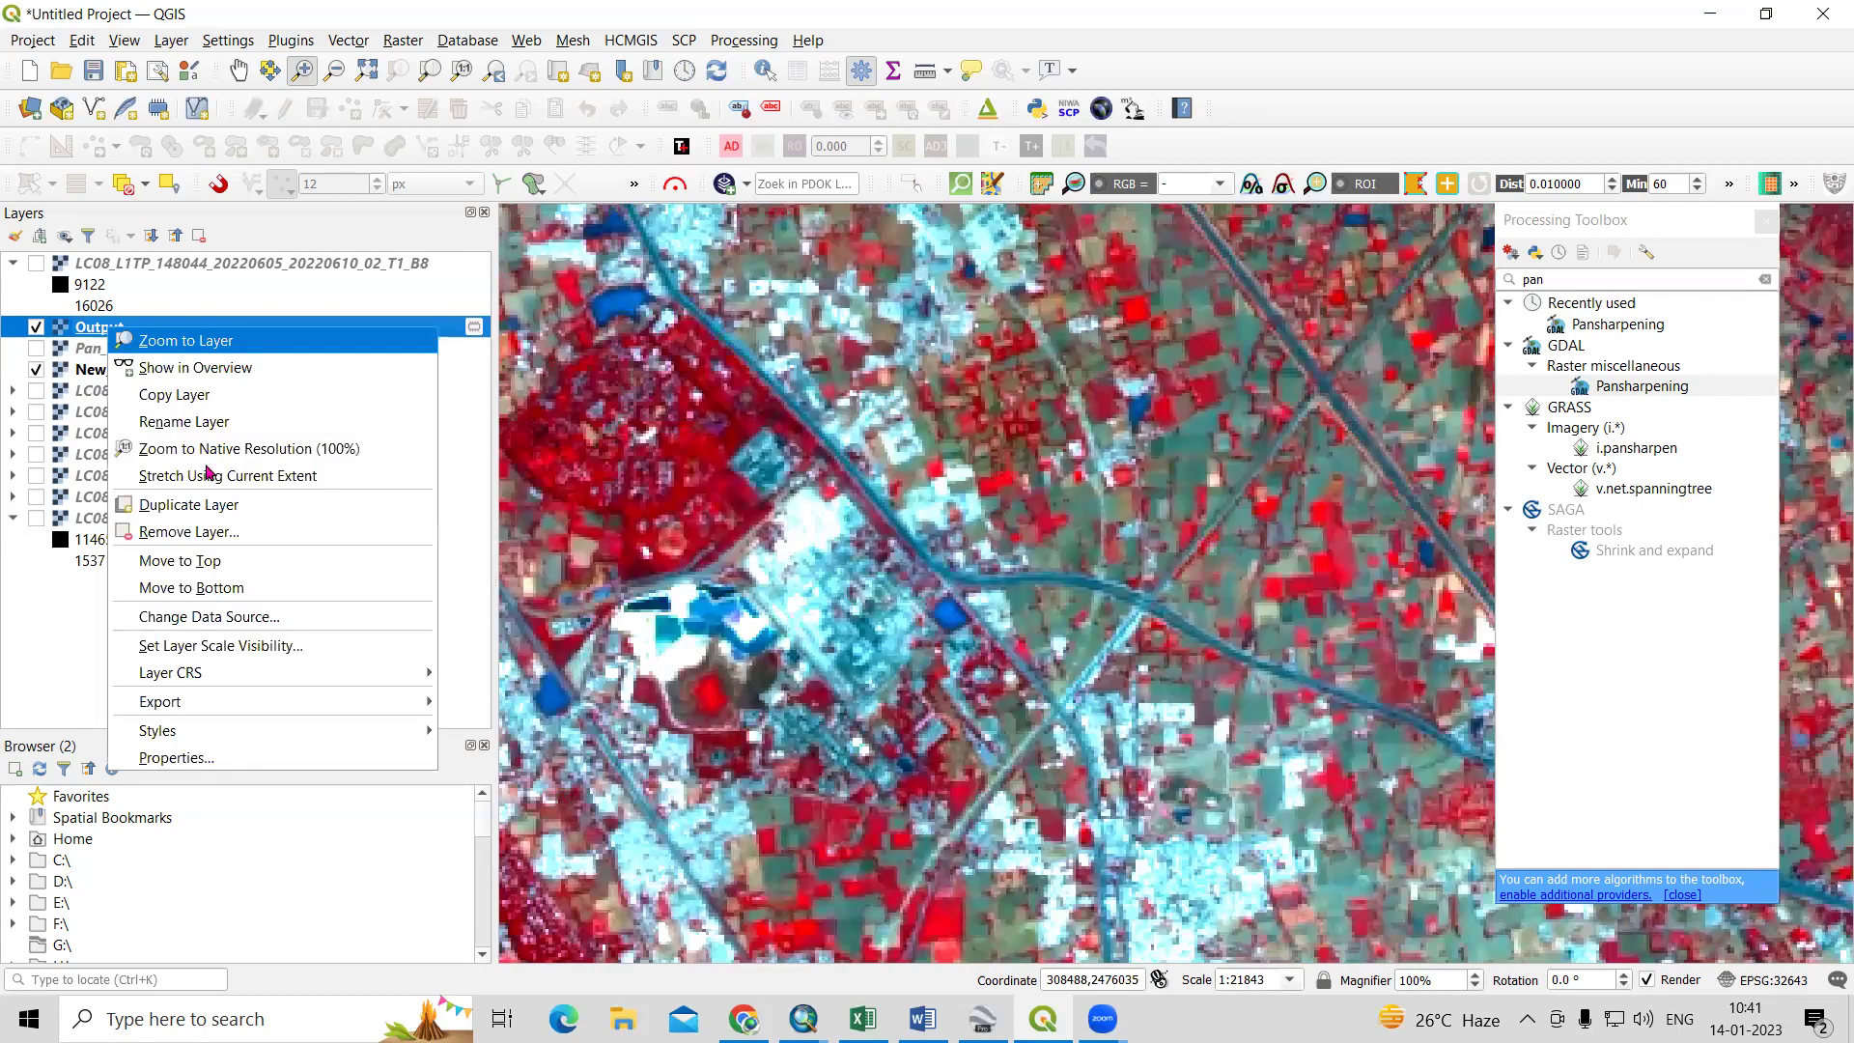
pyautogui.press('Return')
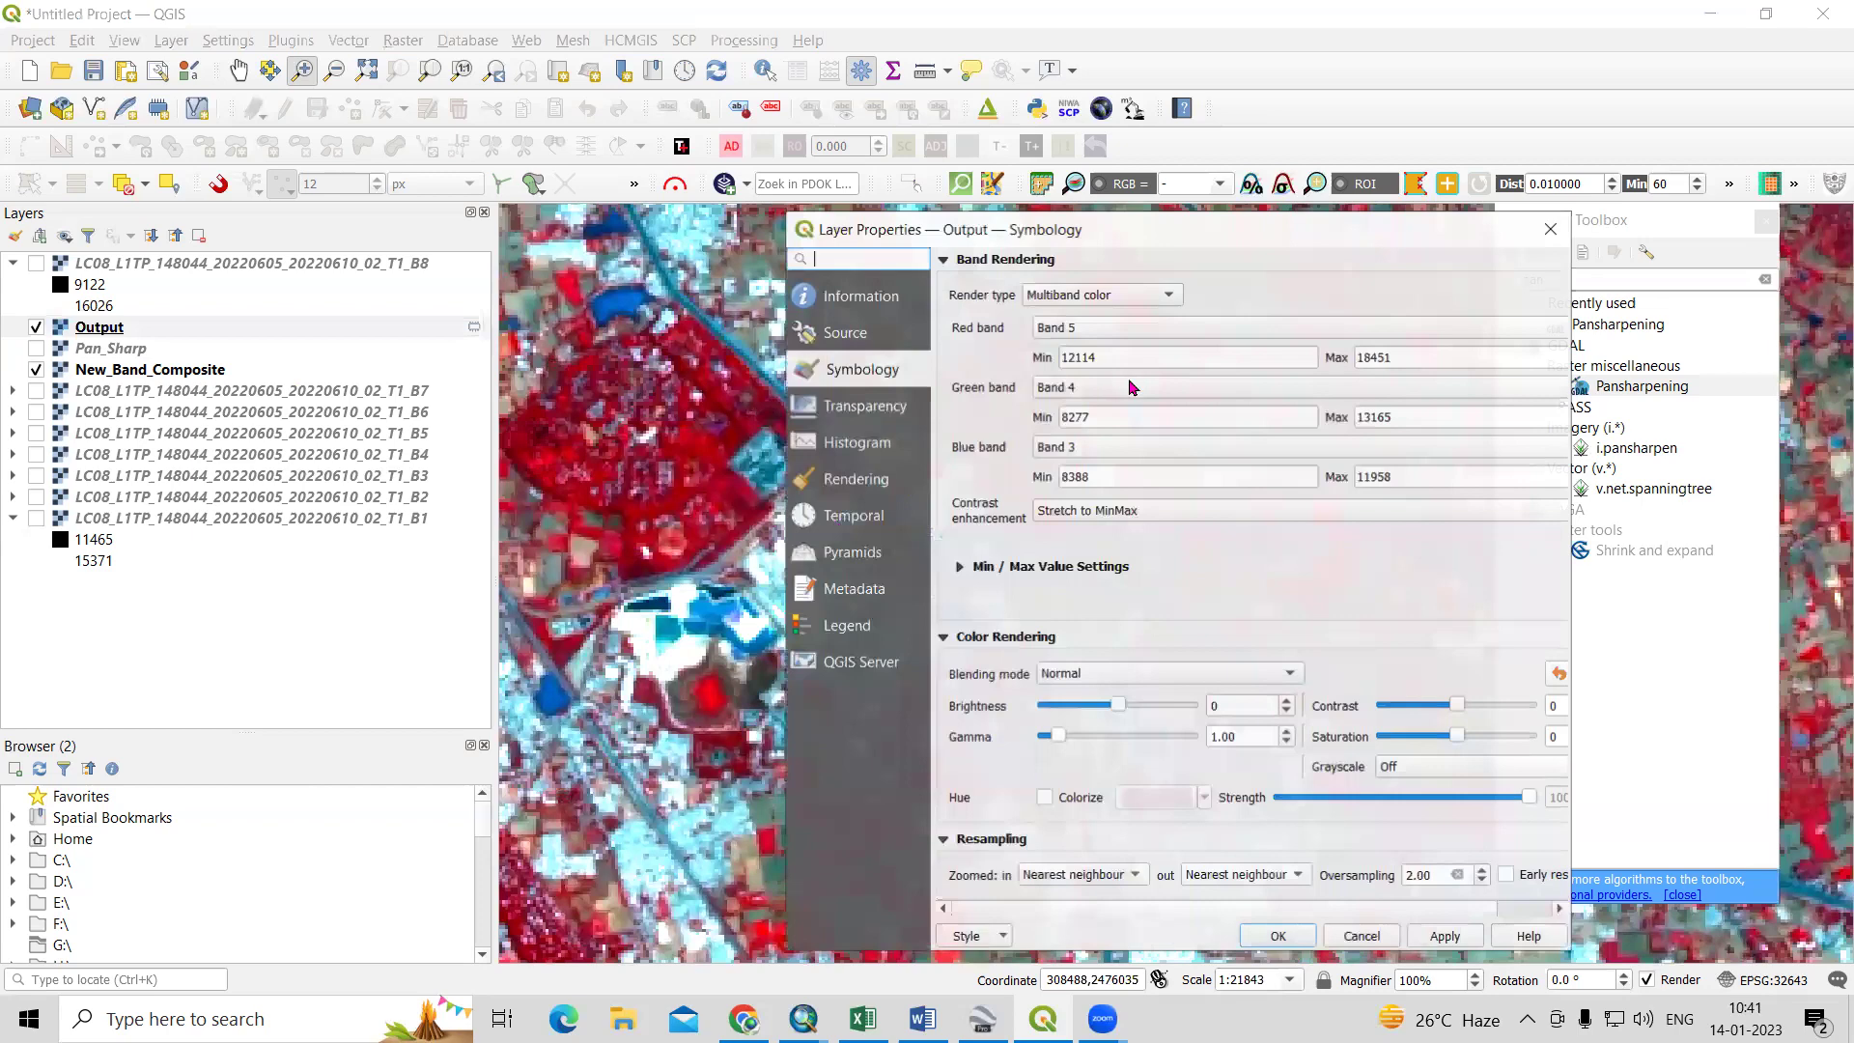
pyautogui.click(843, 292)
pyautogui.scroll(-10, 1254, 655)
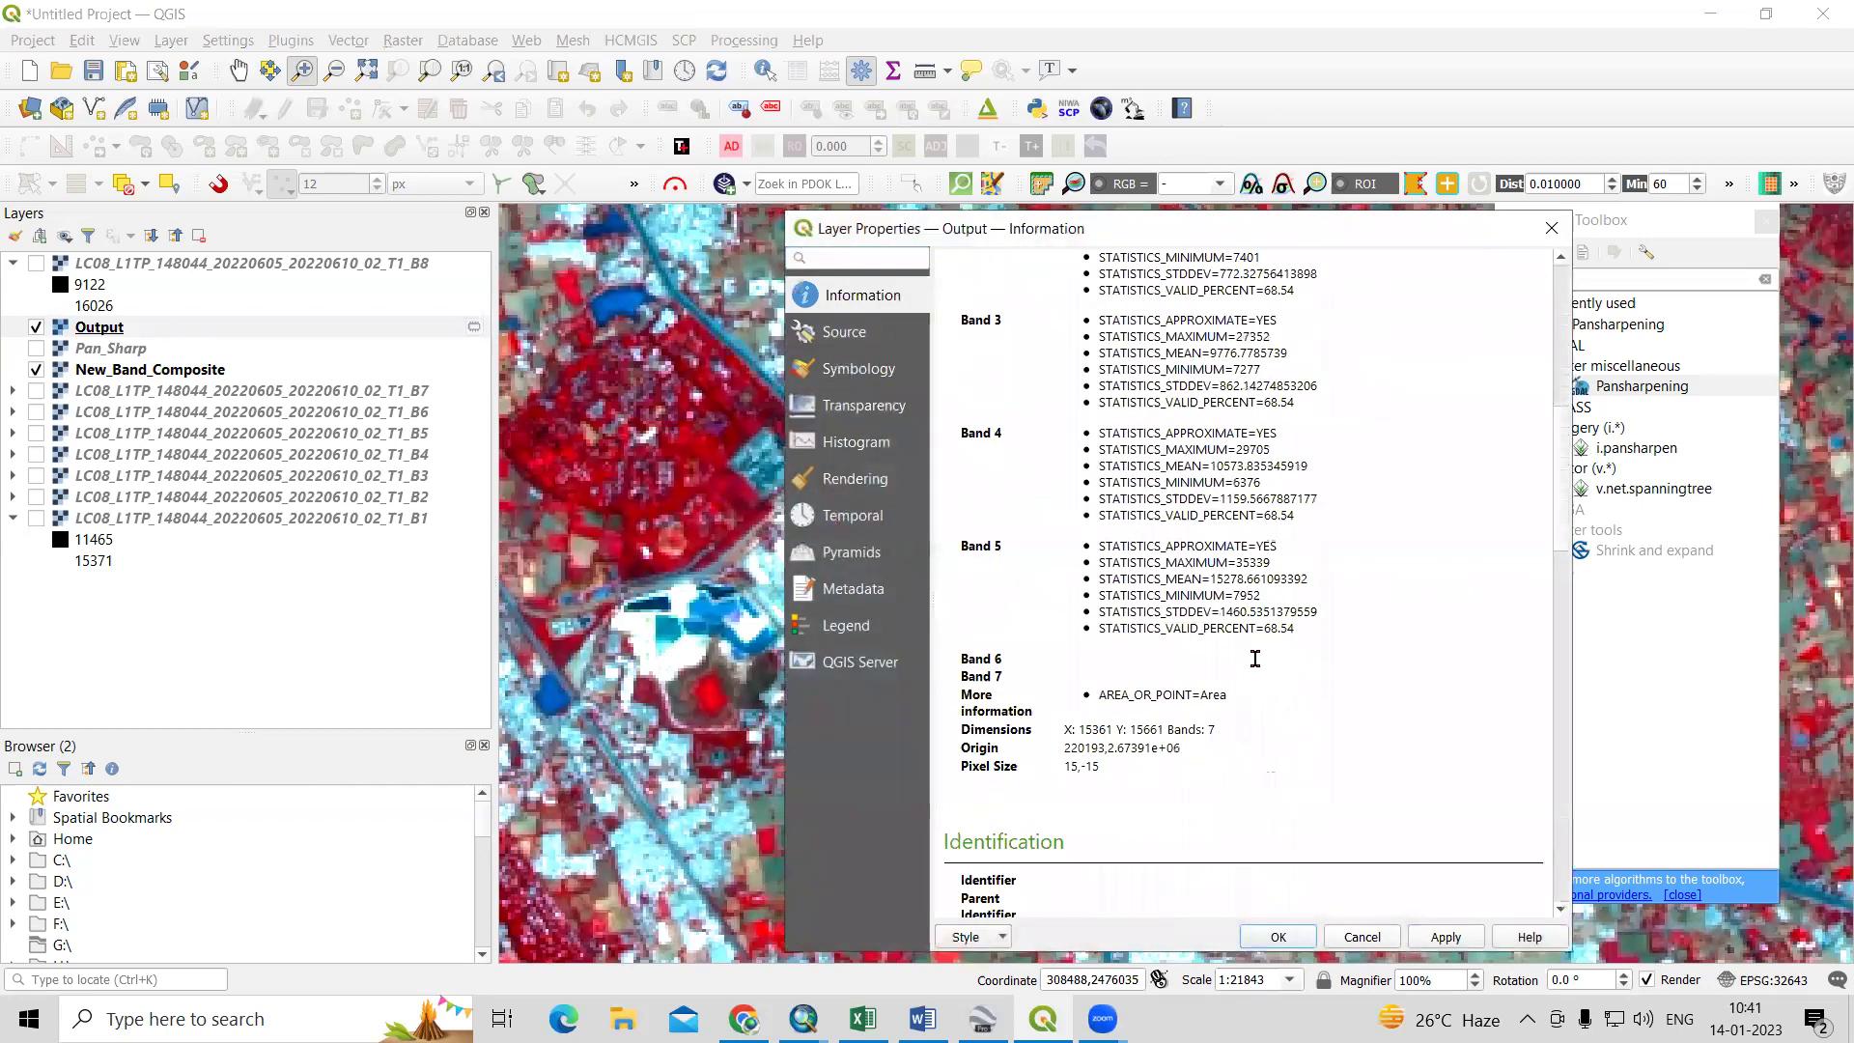
pyautogui.moveTo(1058, 710); pyautogui.dragTo(1178, 708)
pyautogui.click(1195, 725)
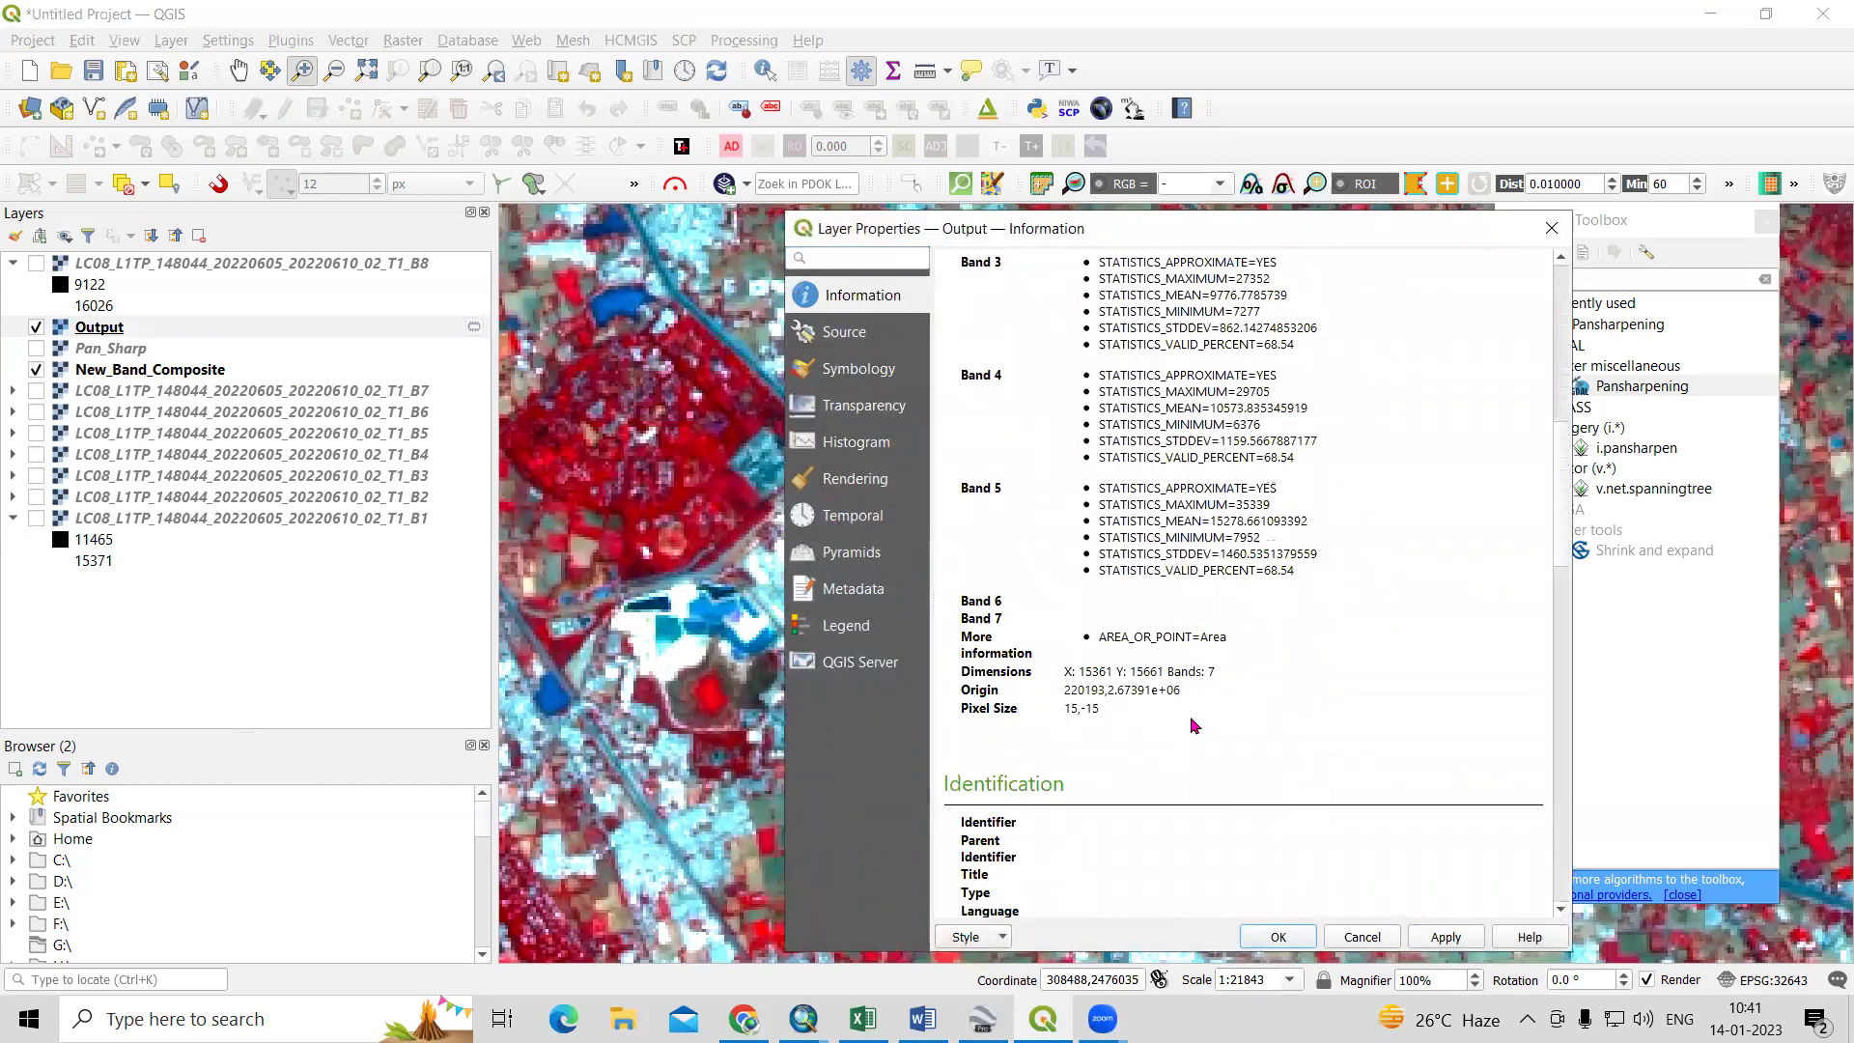
pyautogui.click(1370, 940)
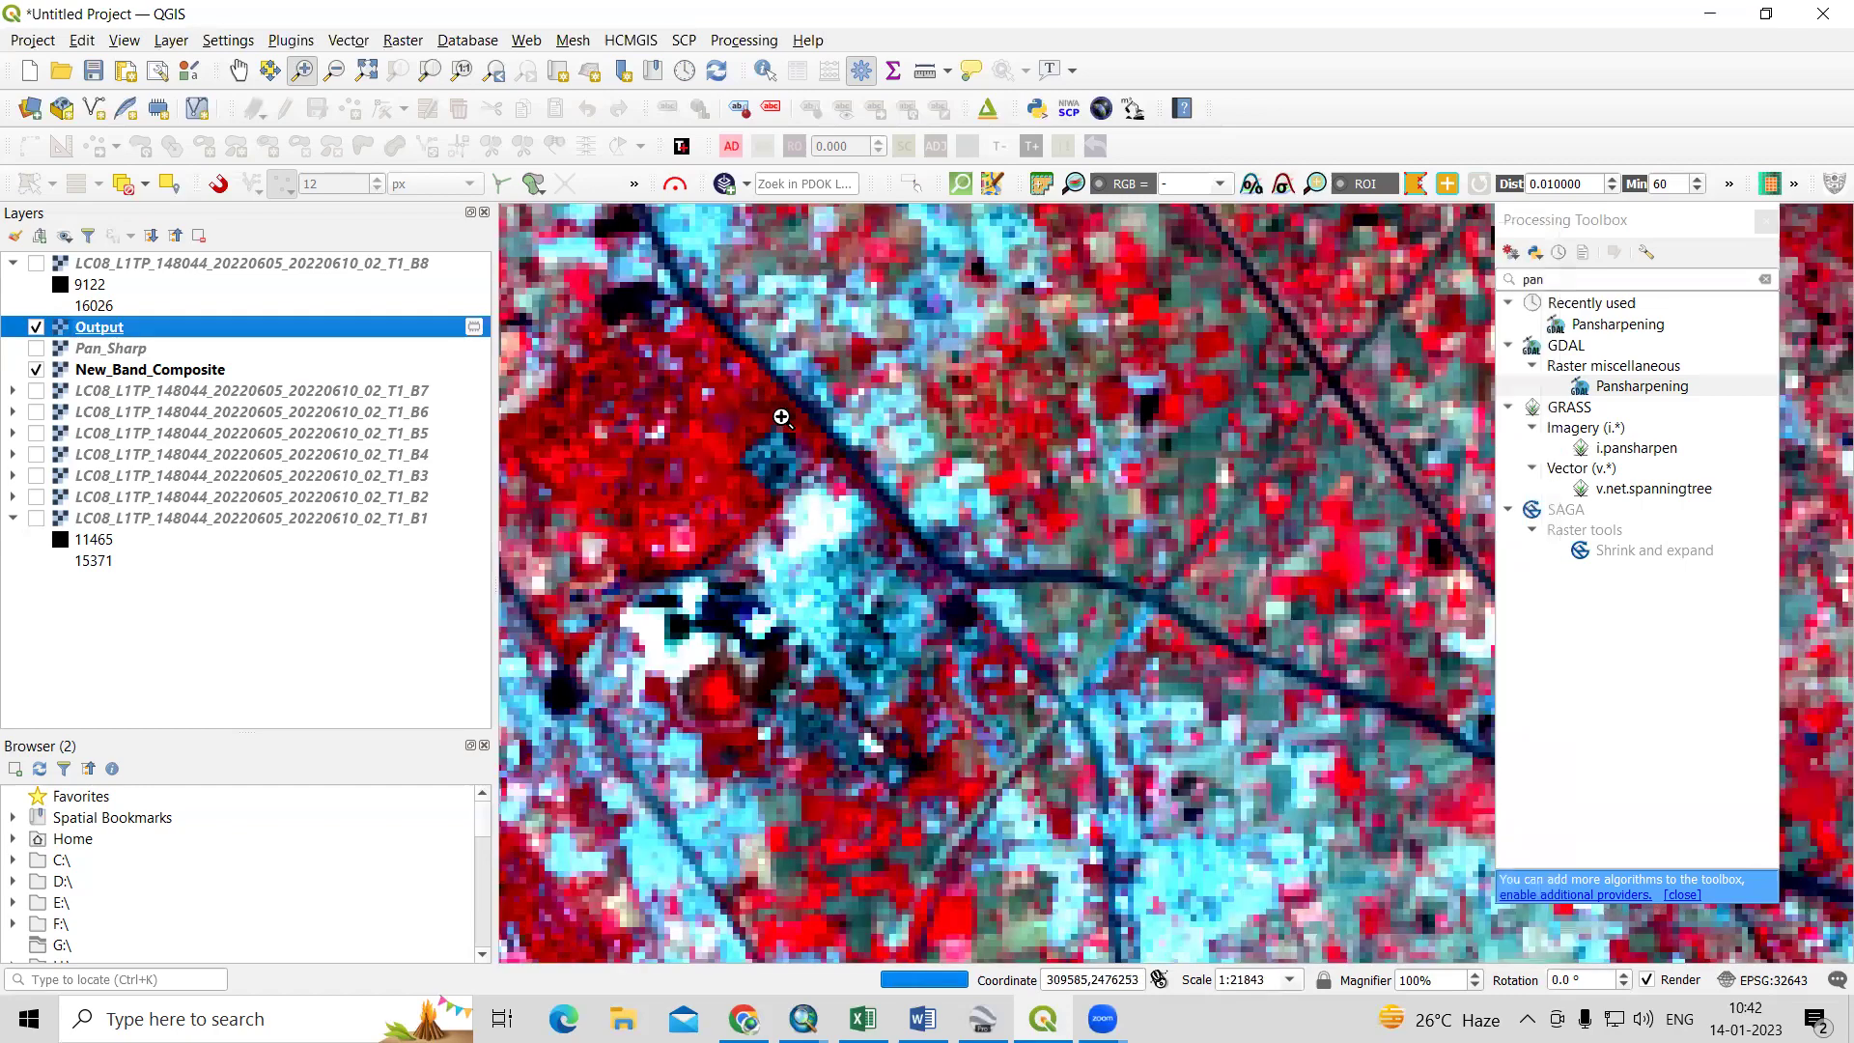
# Toggle Output, Pan_Sharp and New_Band_Composite over fields east of the city, finishing zoomed close with Output on.
pyautogui.scroll(-3, 589, 531)
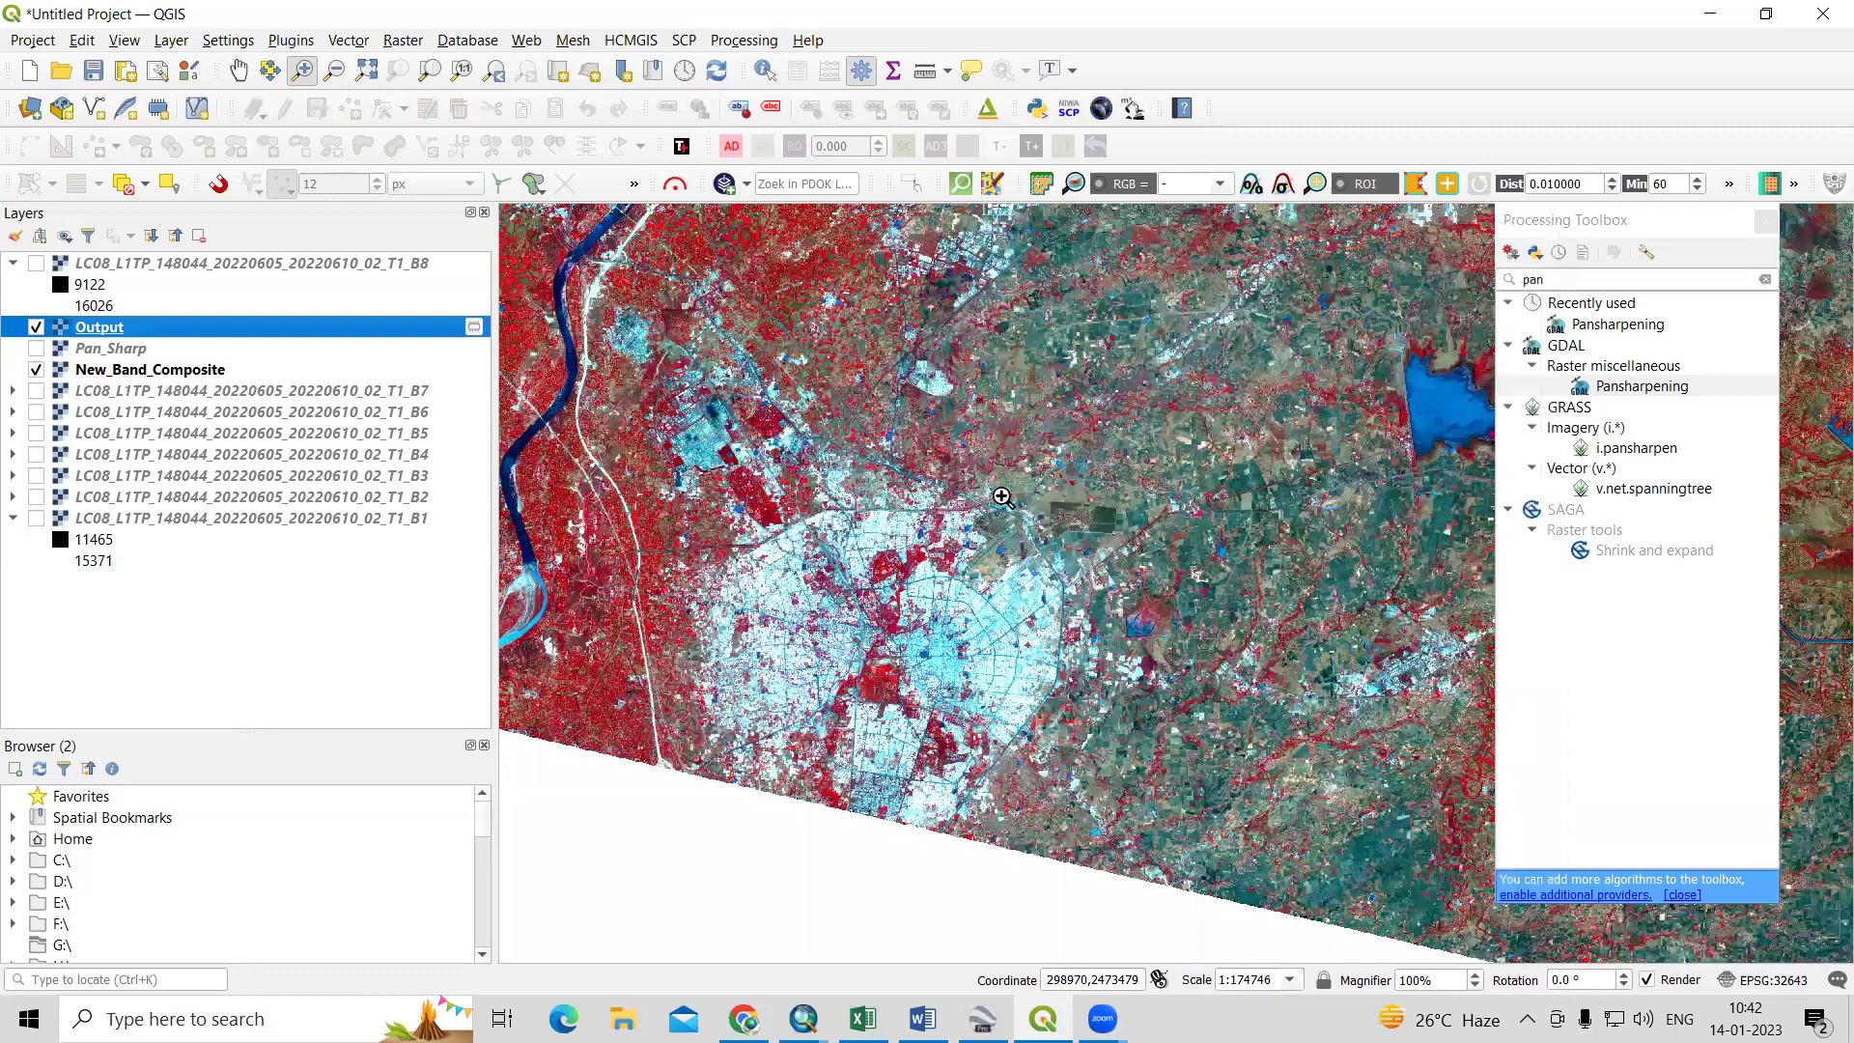
pyautogui.click(1024, 537)
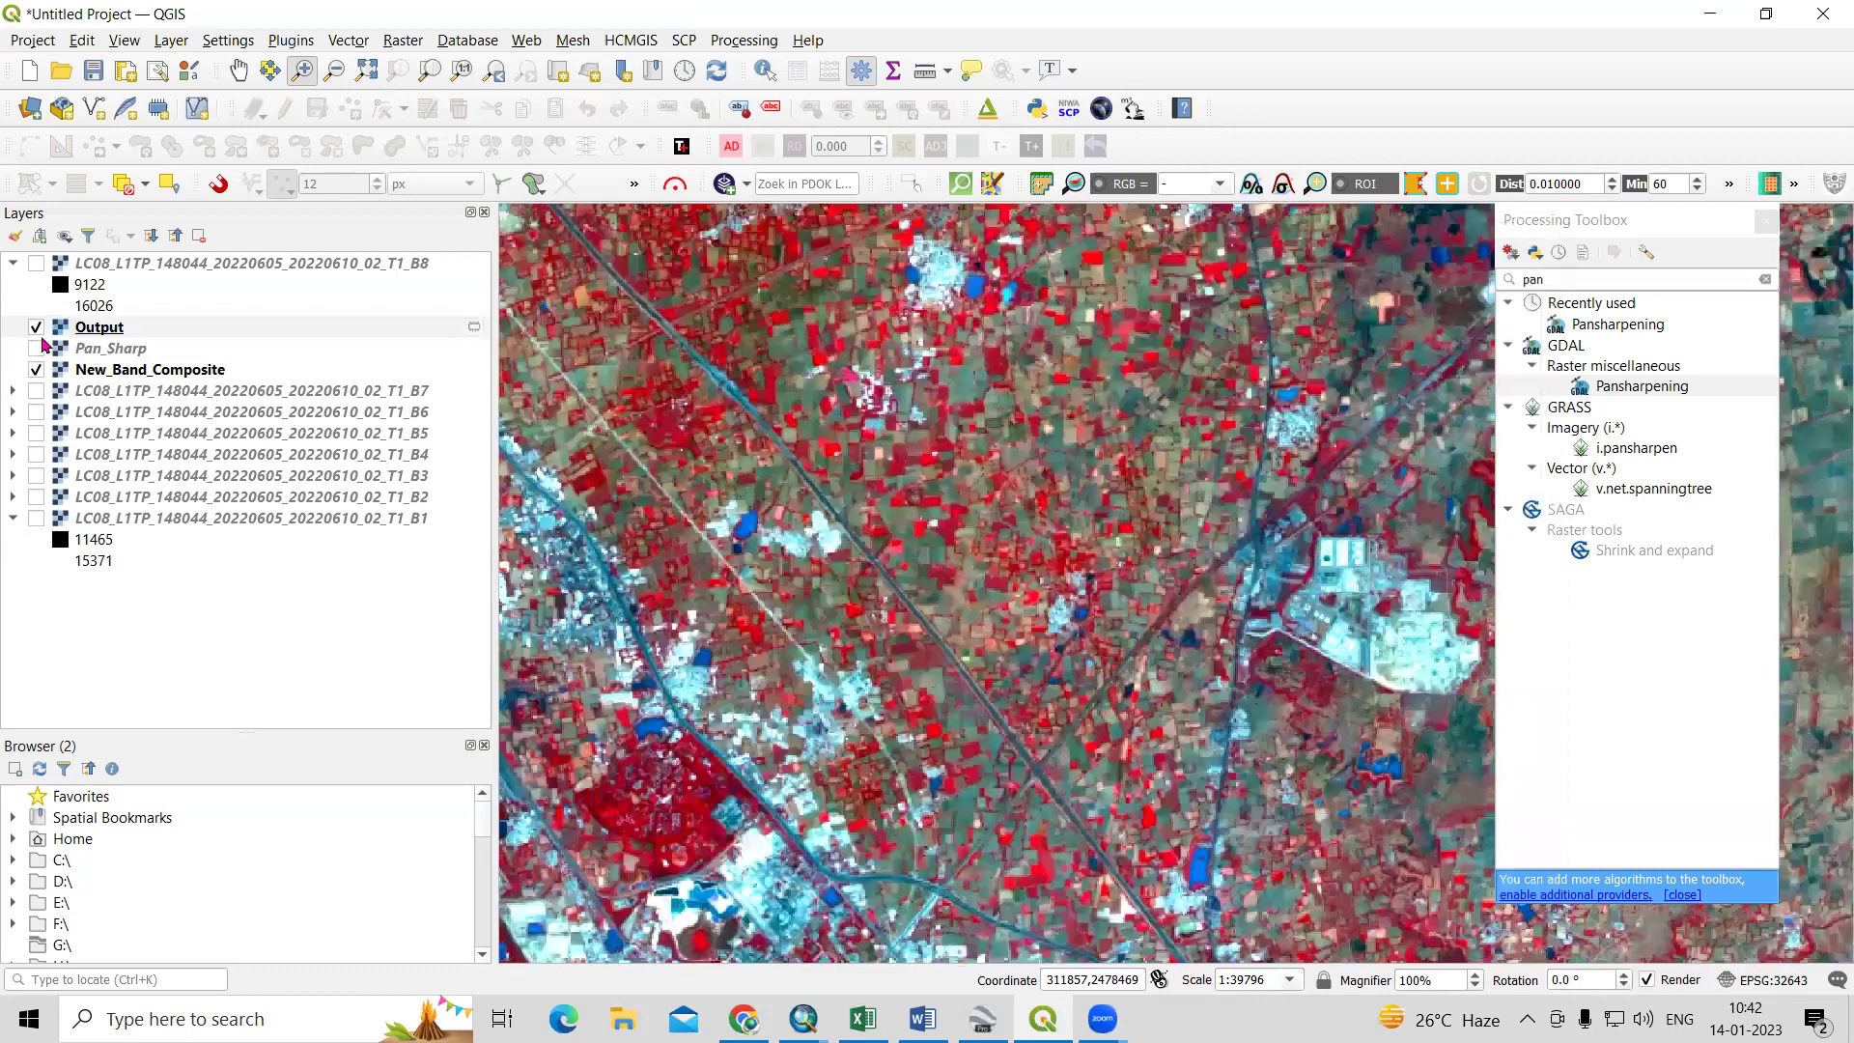
pyautogui.click(36, 326)
pyautogui.click(35, 347)
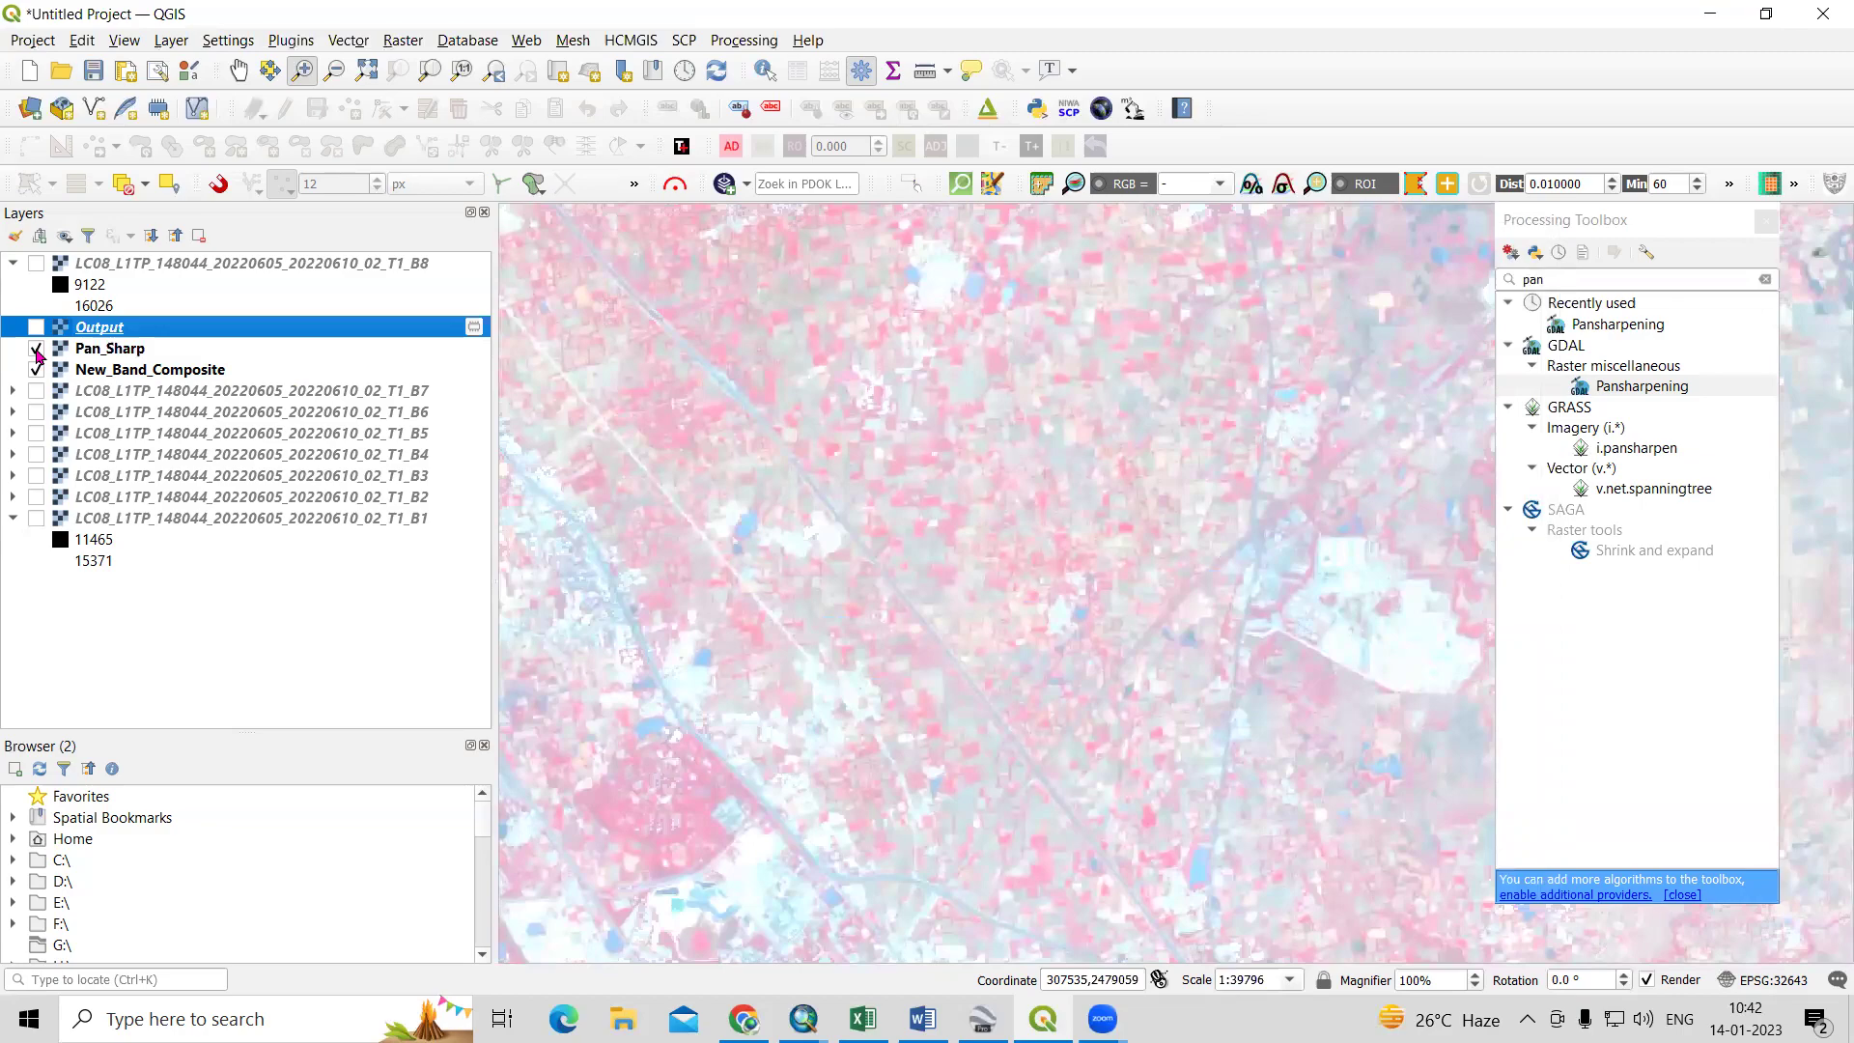
pyautogui.click(36, 348)
pyautogui.moveTo(995, 475); pyautogui.dragTo(1139, 693)
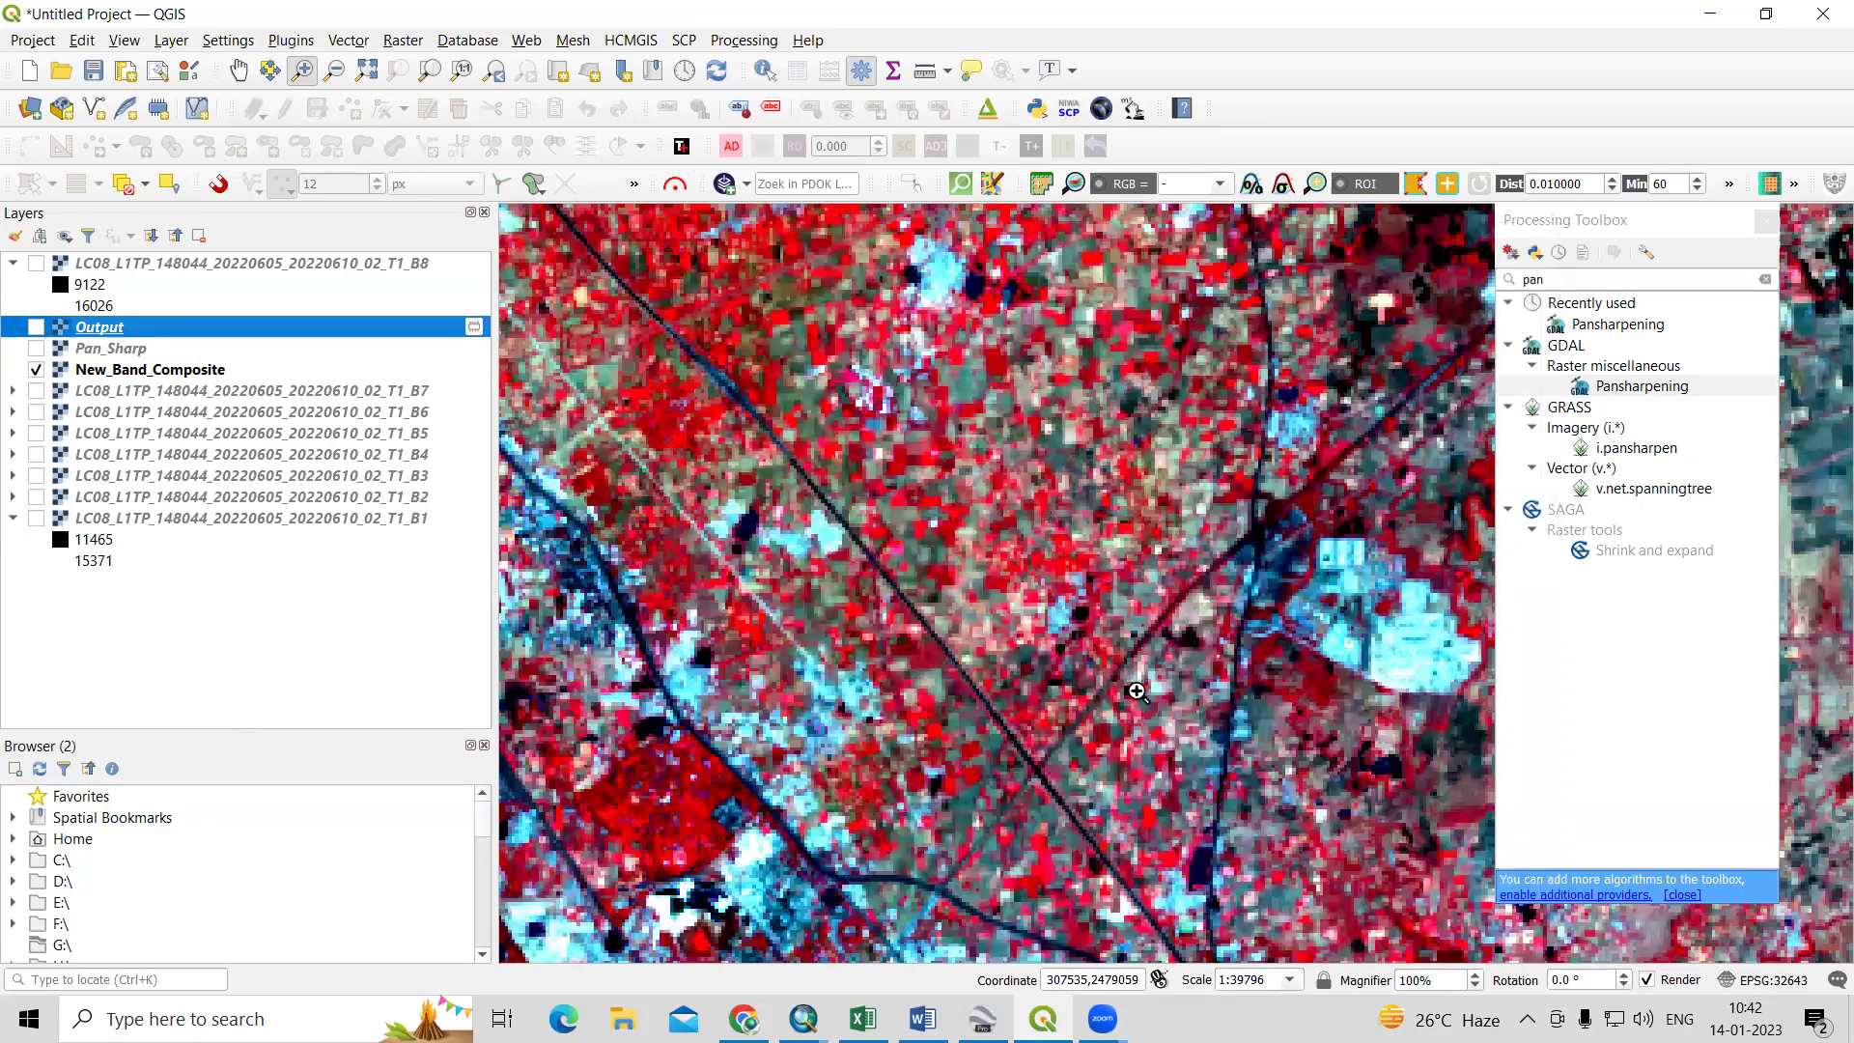
pyautogui.press('space')
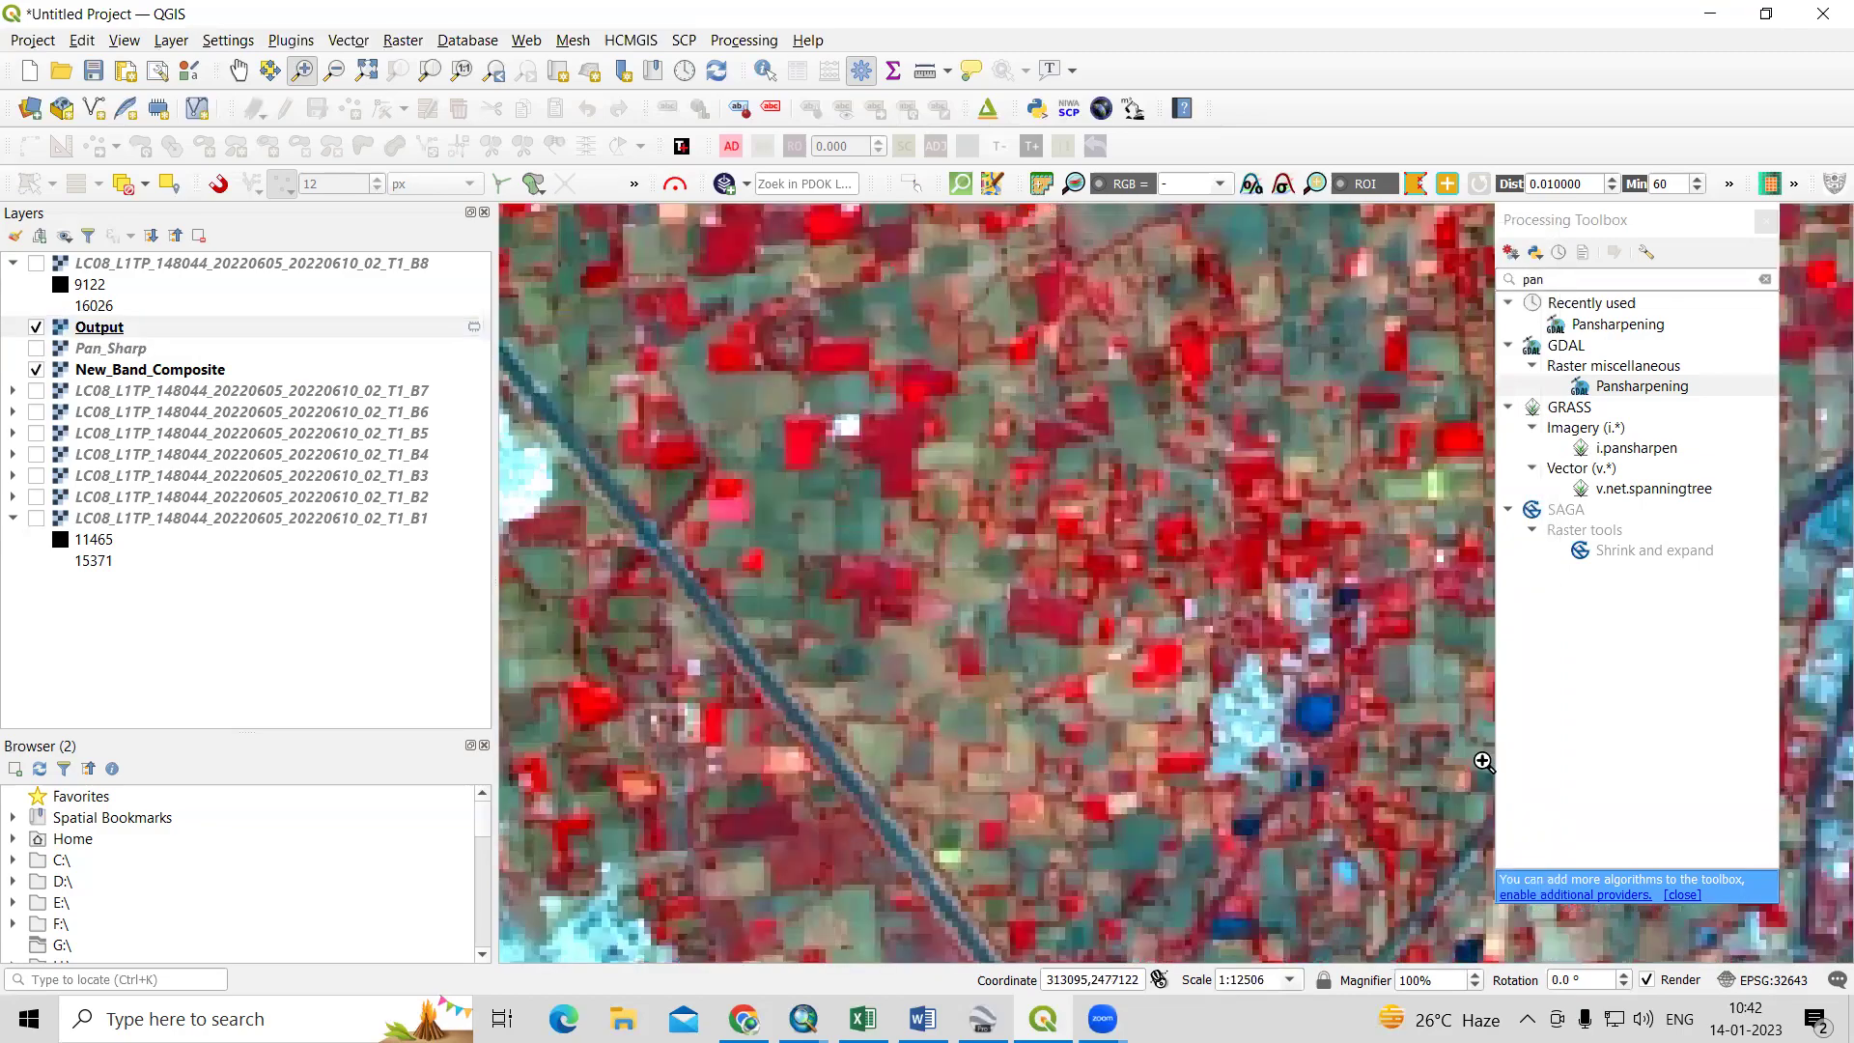
pyautogui.hotkey('ctrl', 'shift', 'z')
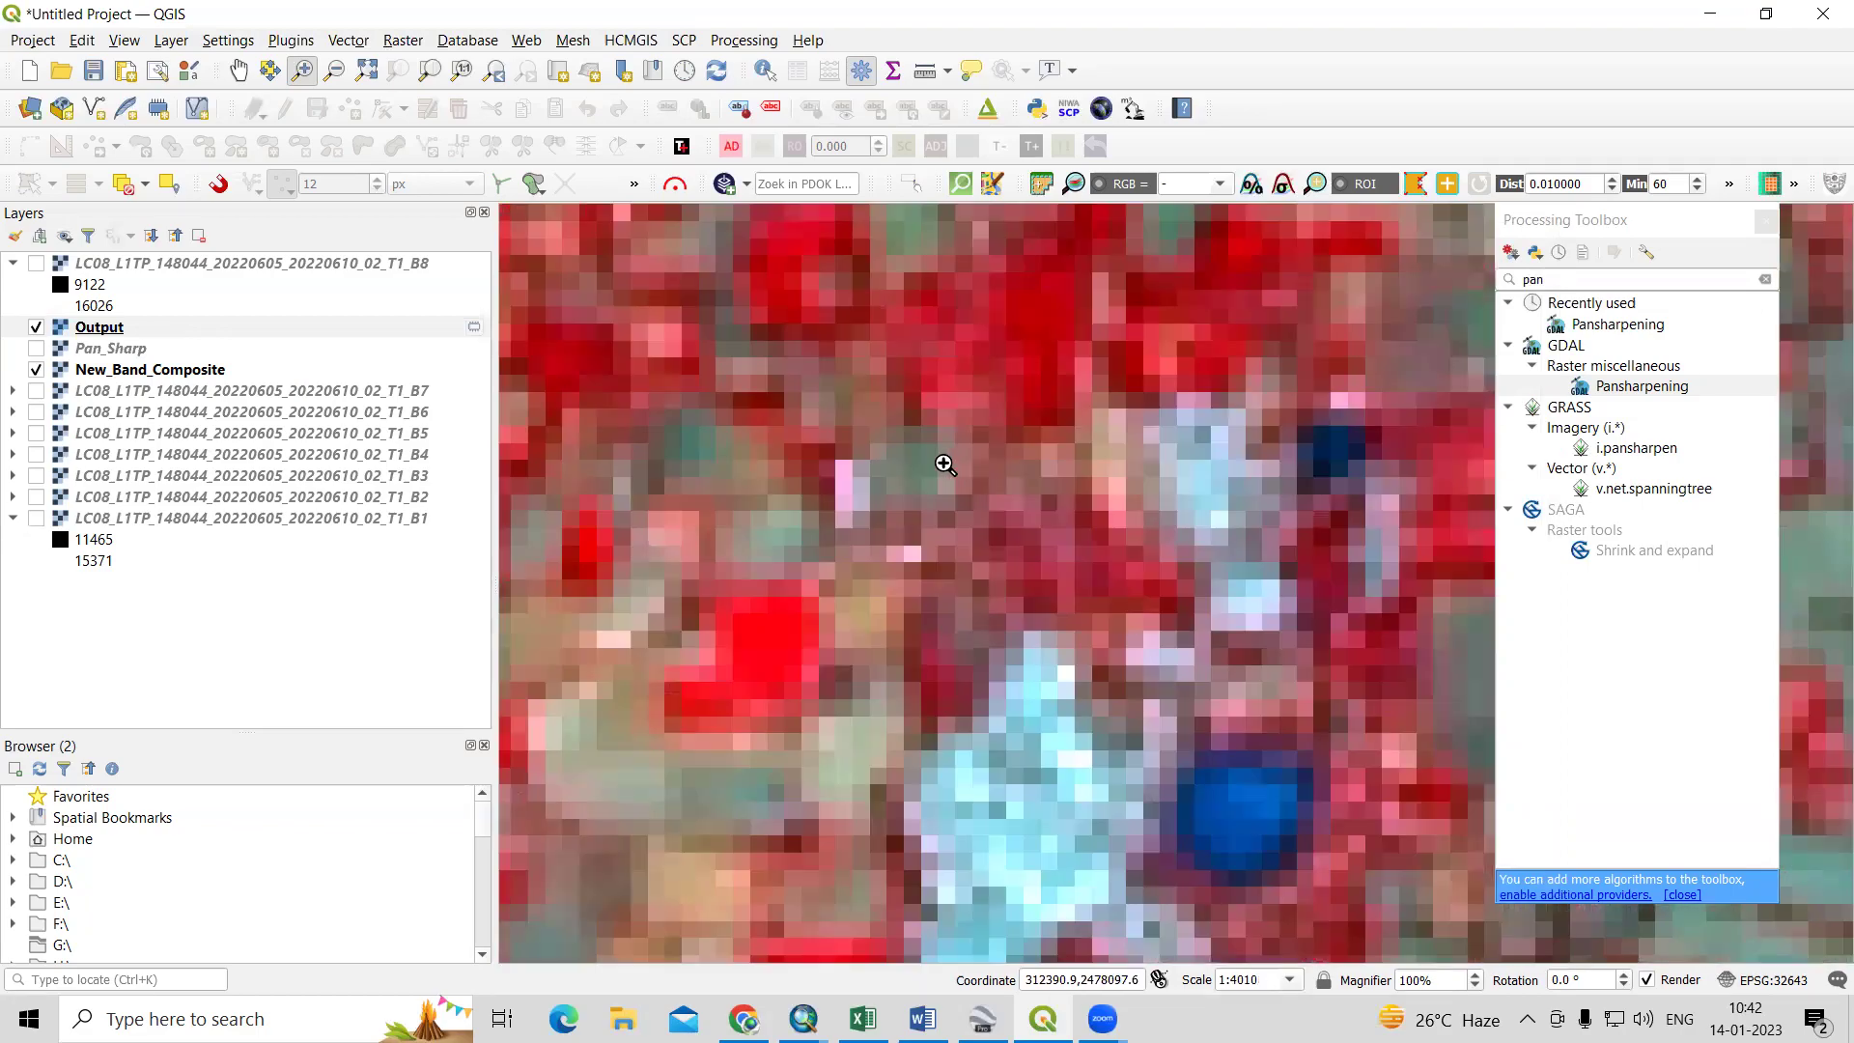